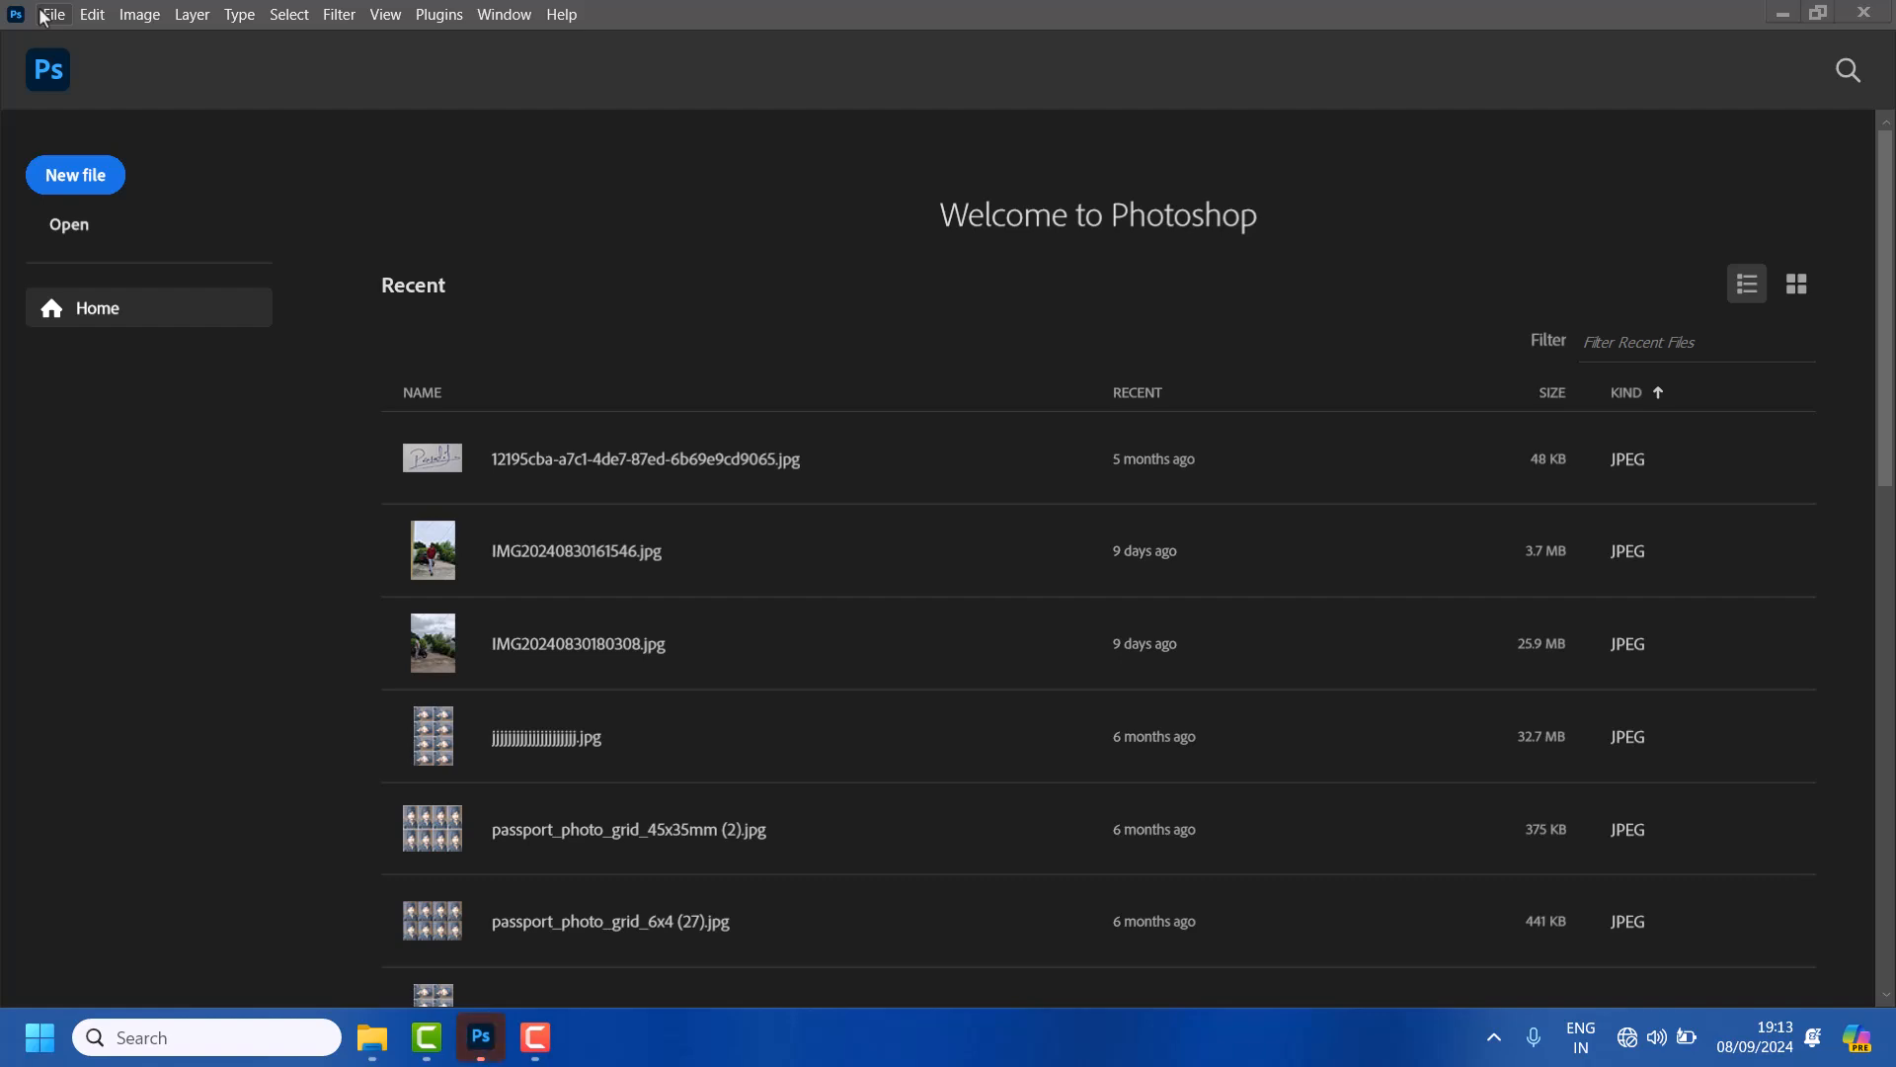
# Create a new portrait A4 document, 210 x 297 mm at 300 ppi, in RGB Color with a white background
pyautogui.click(44, 17)
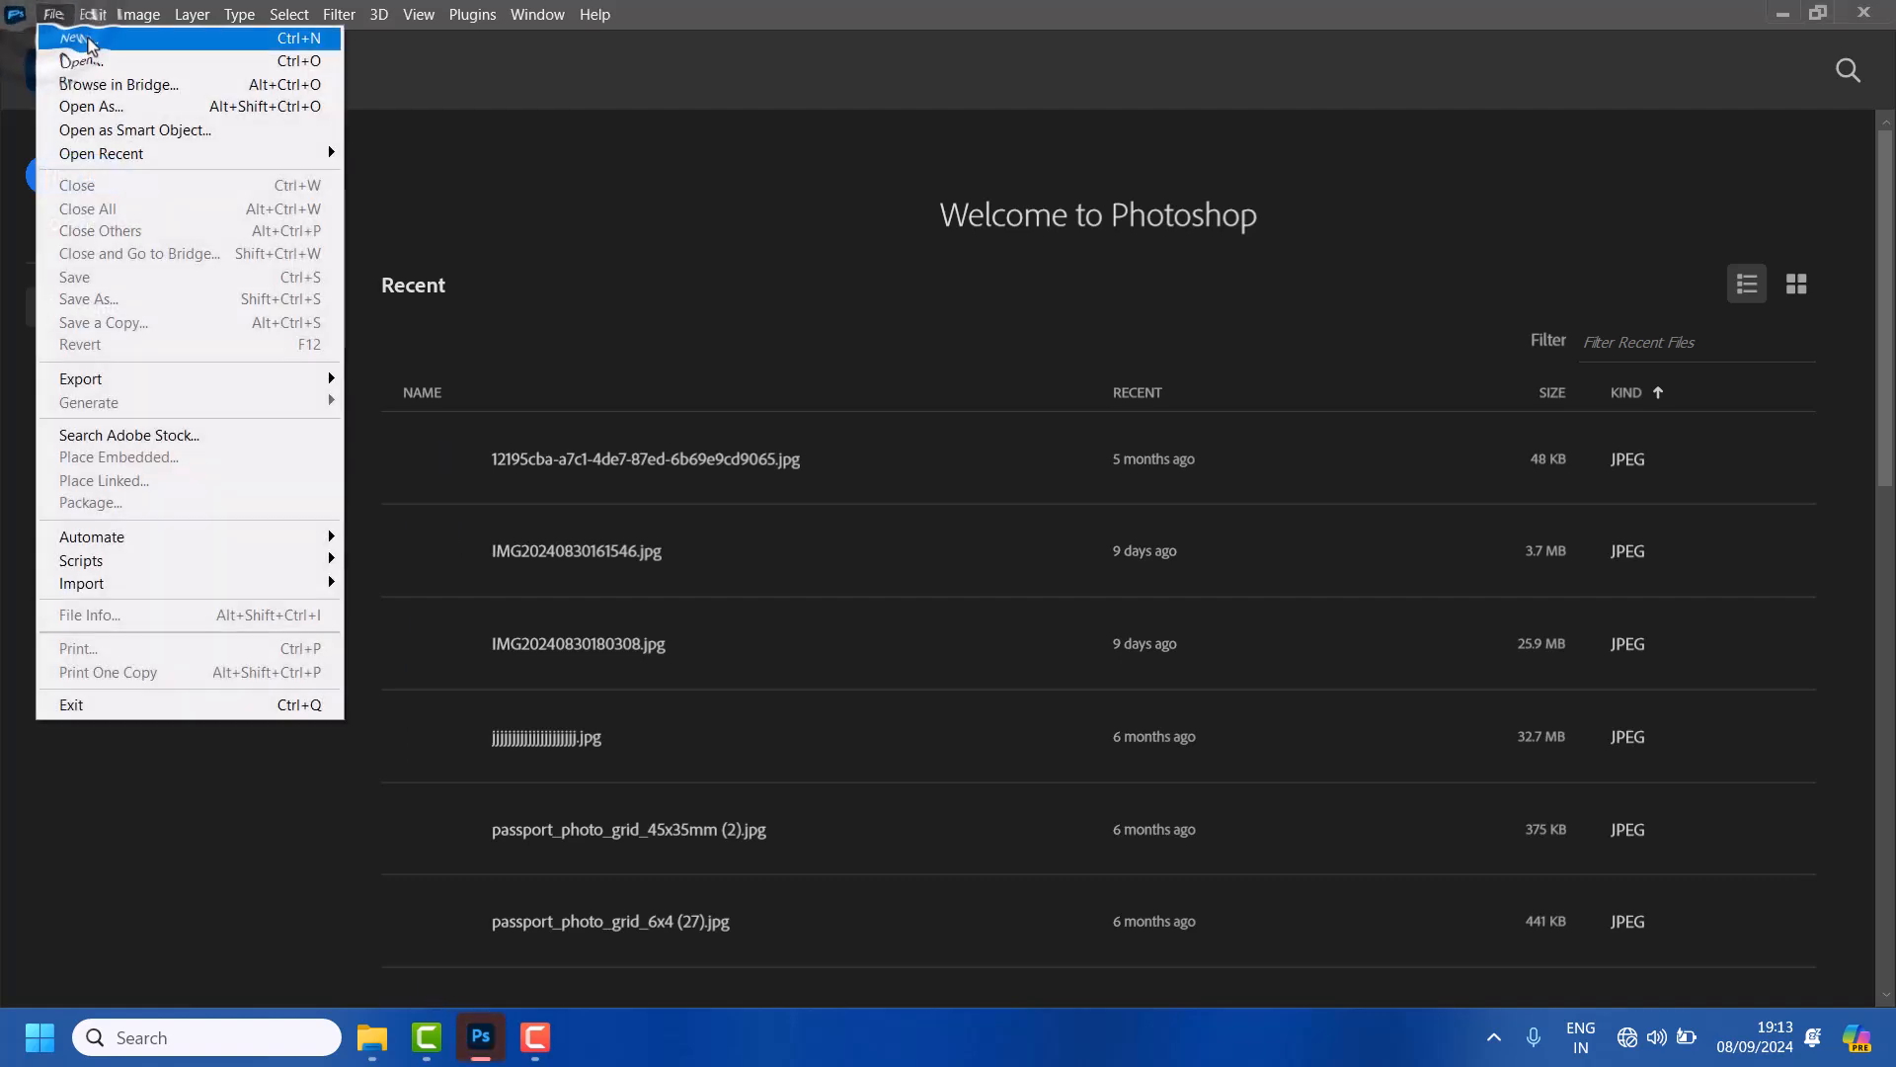
pyautogui.click(87, 38)
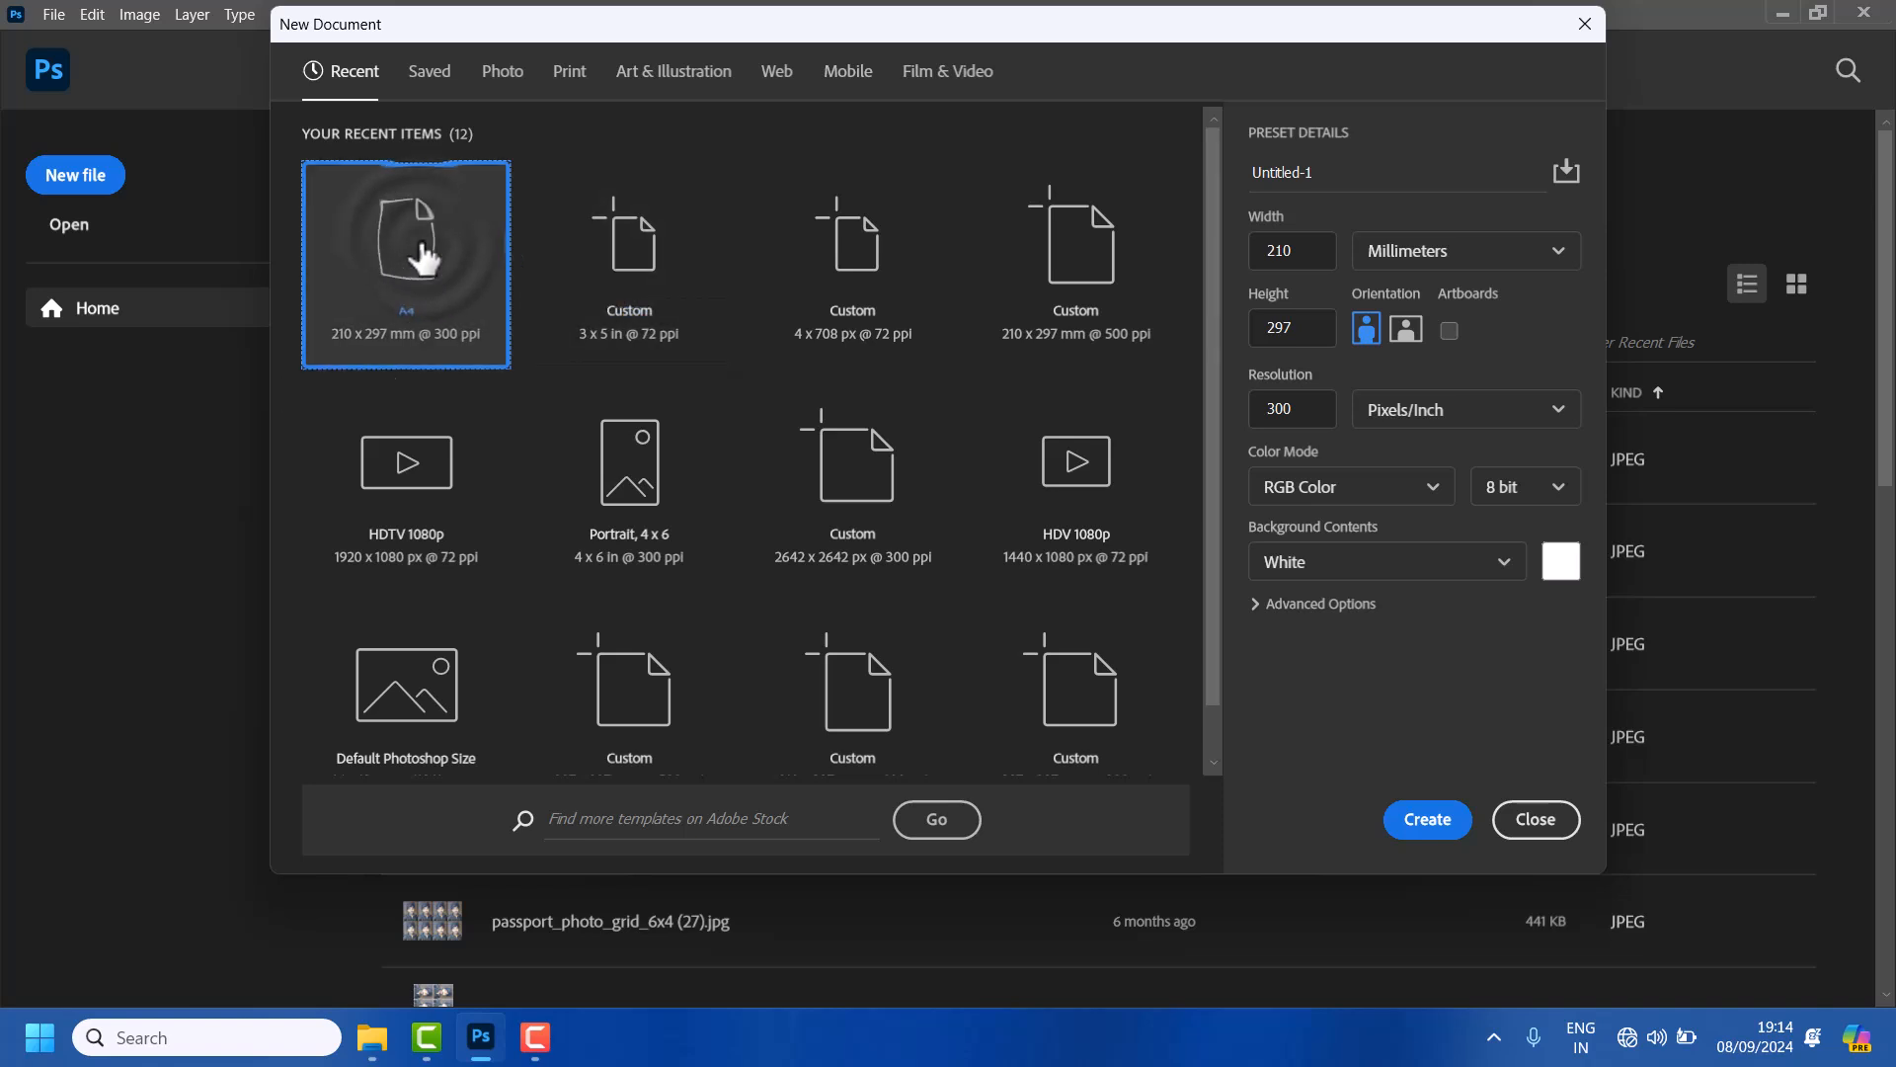
pyautogui.click(1427, 820)
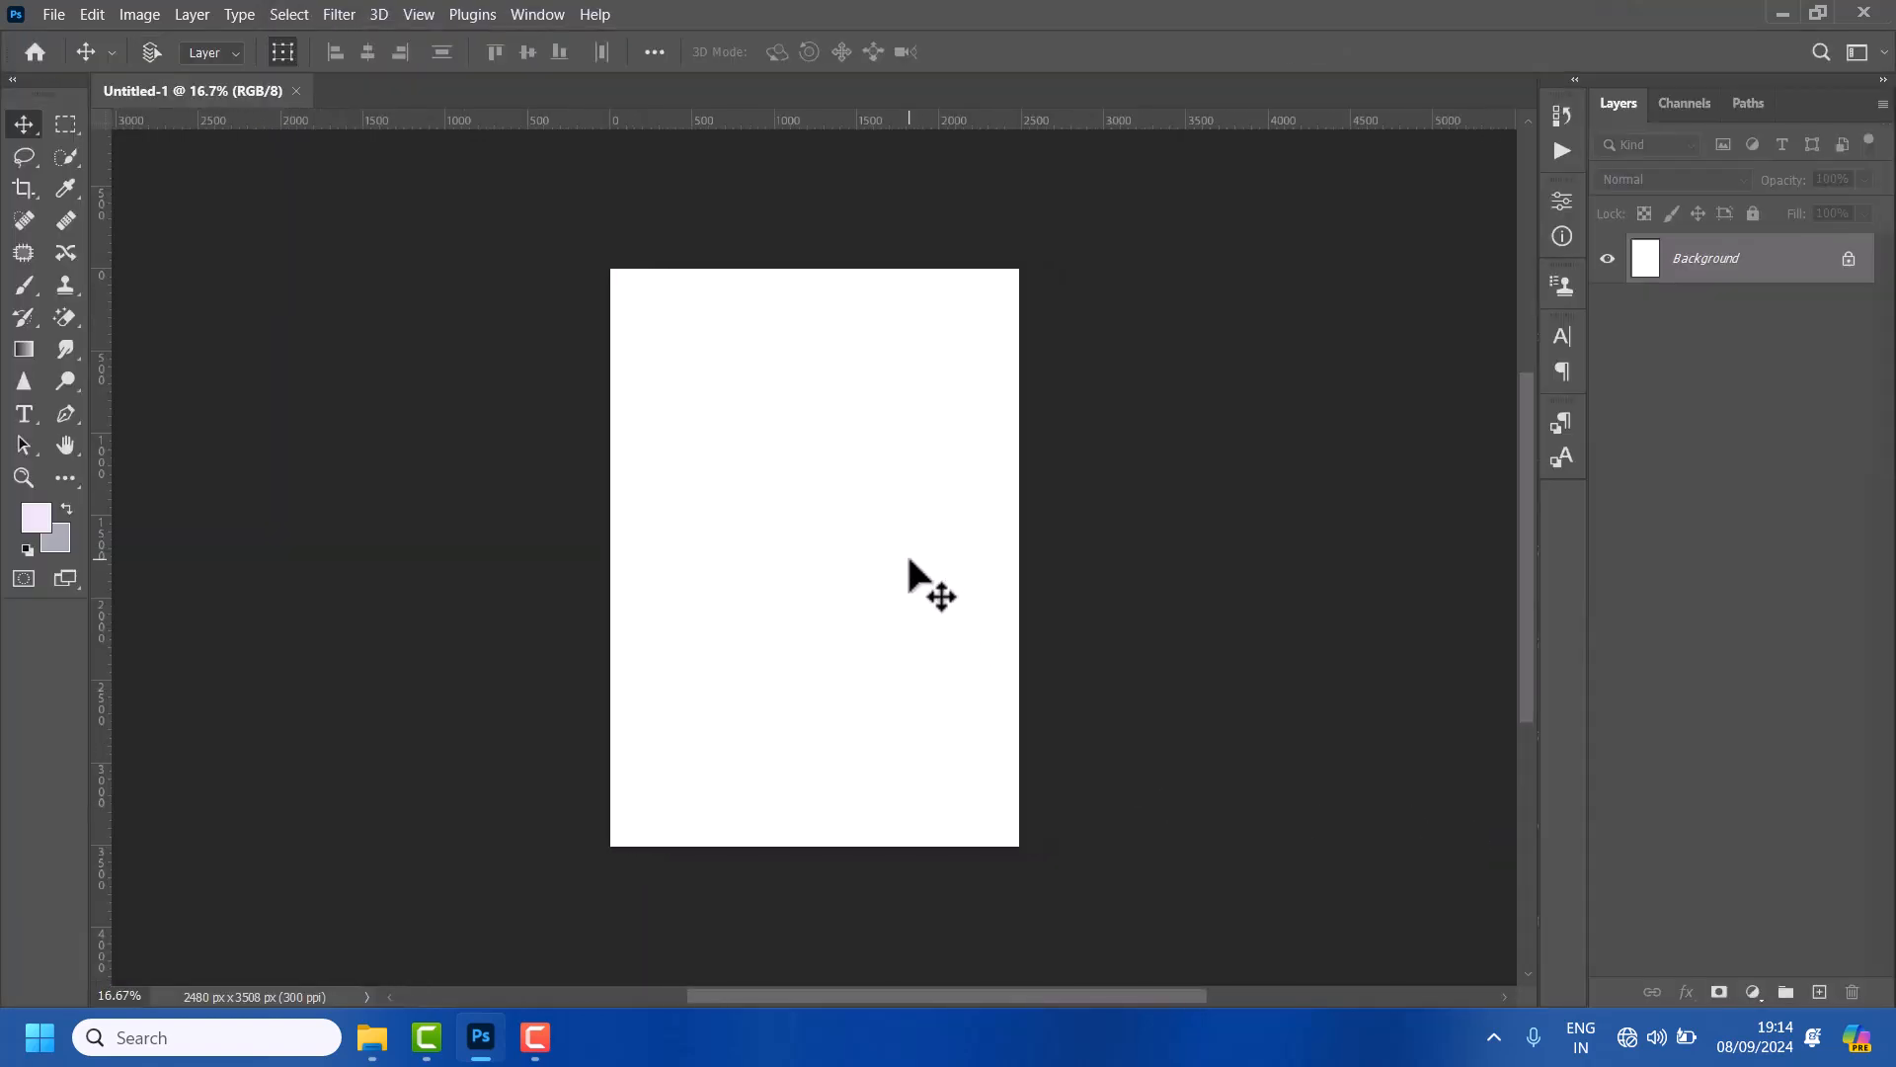
pyautogui.scroll(1, 908, 551)
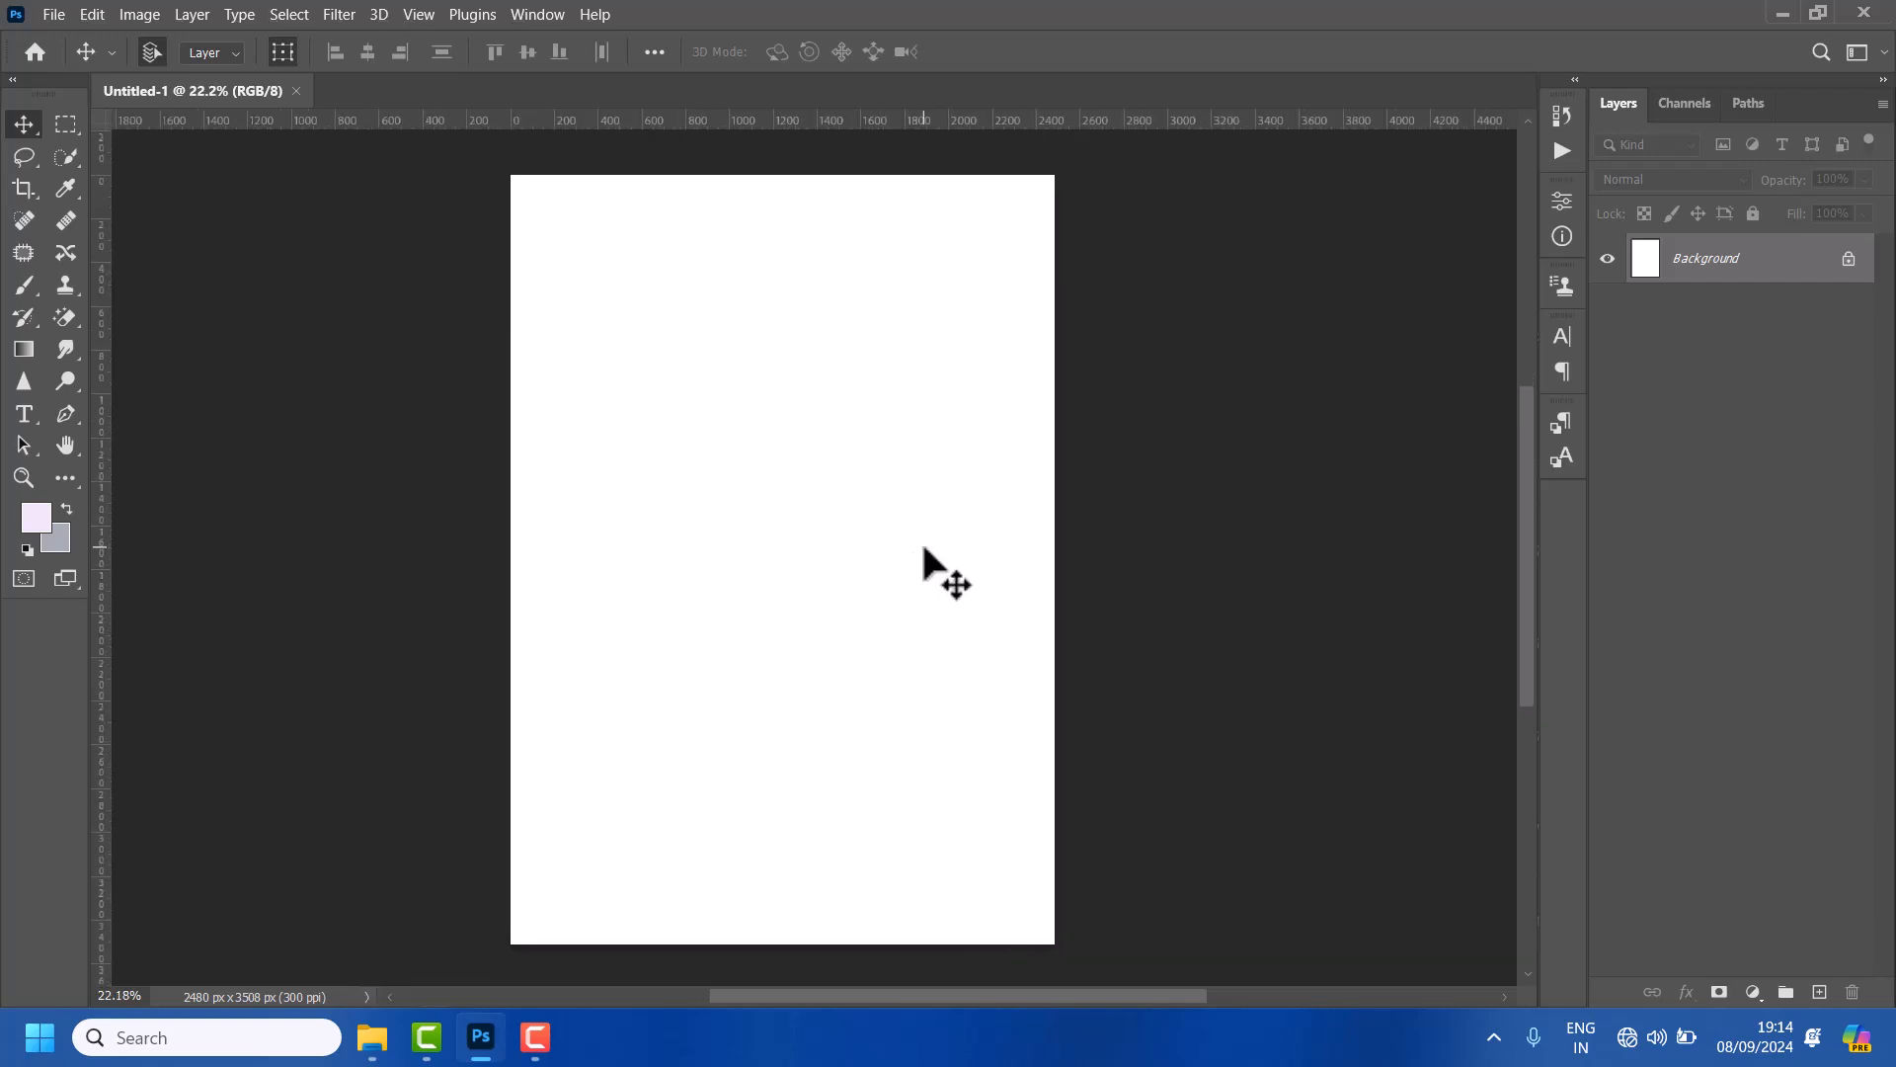
# Place the photo of the man on the road as an embedded image from the Desktop's youtube folder
pyautogui.click(53, 15)
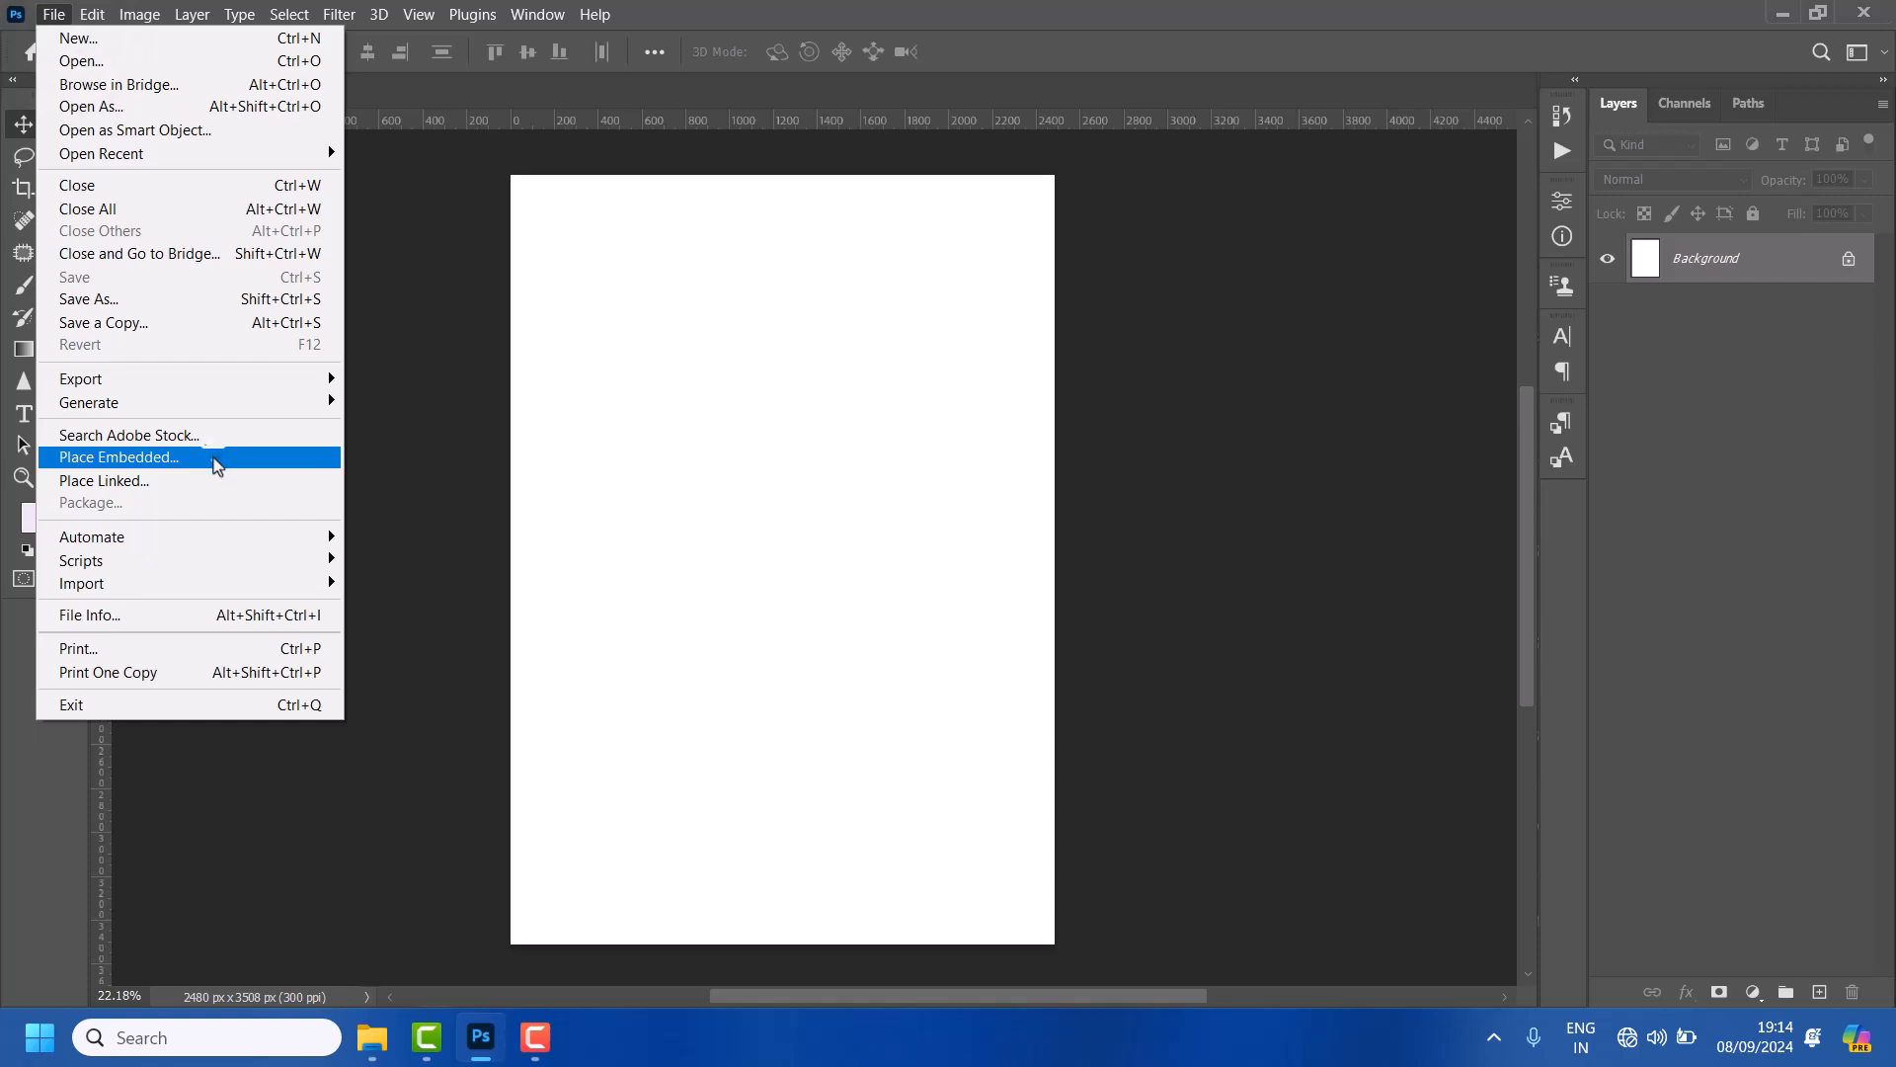
pyautogui.click(210, 460)
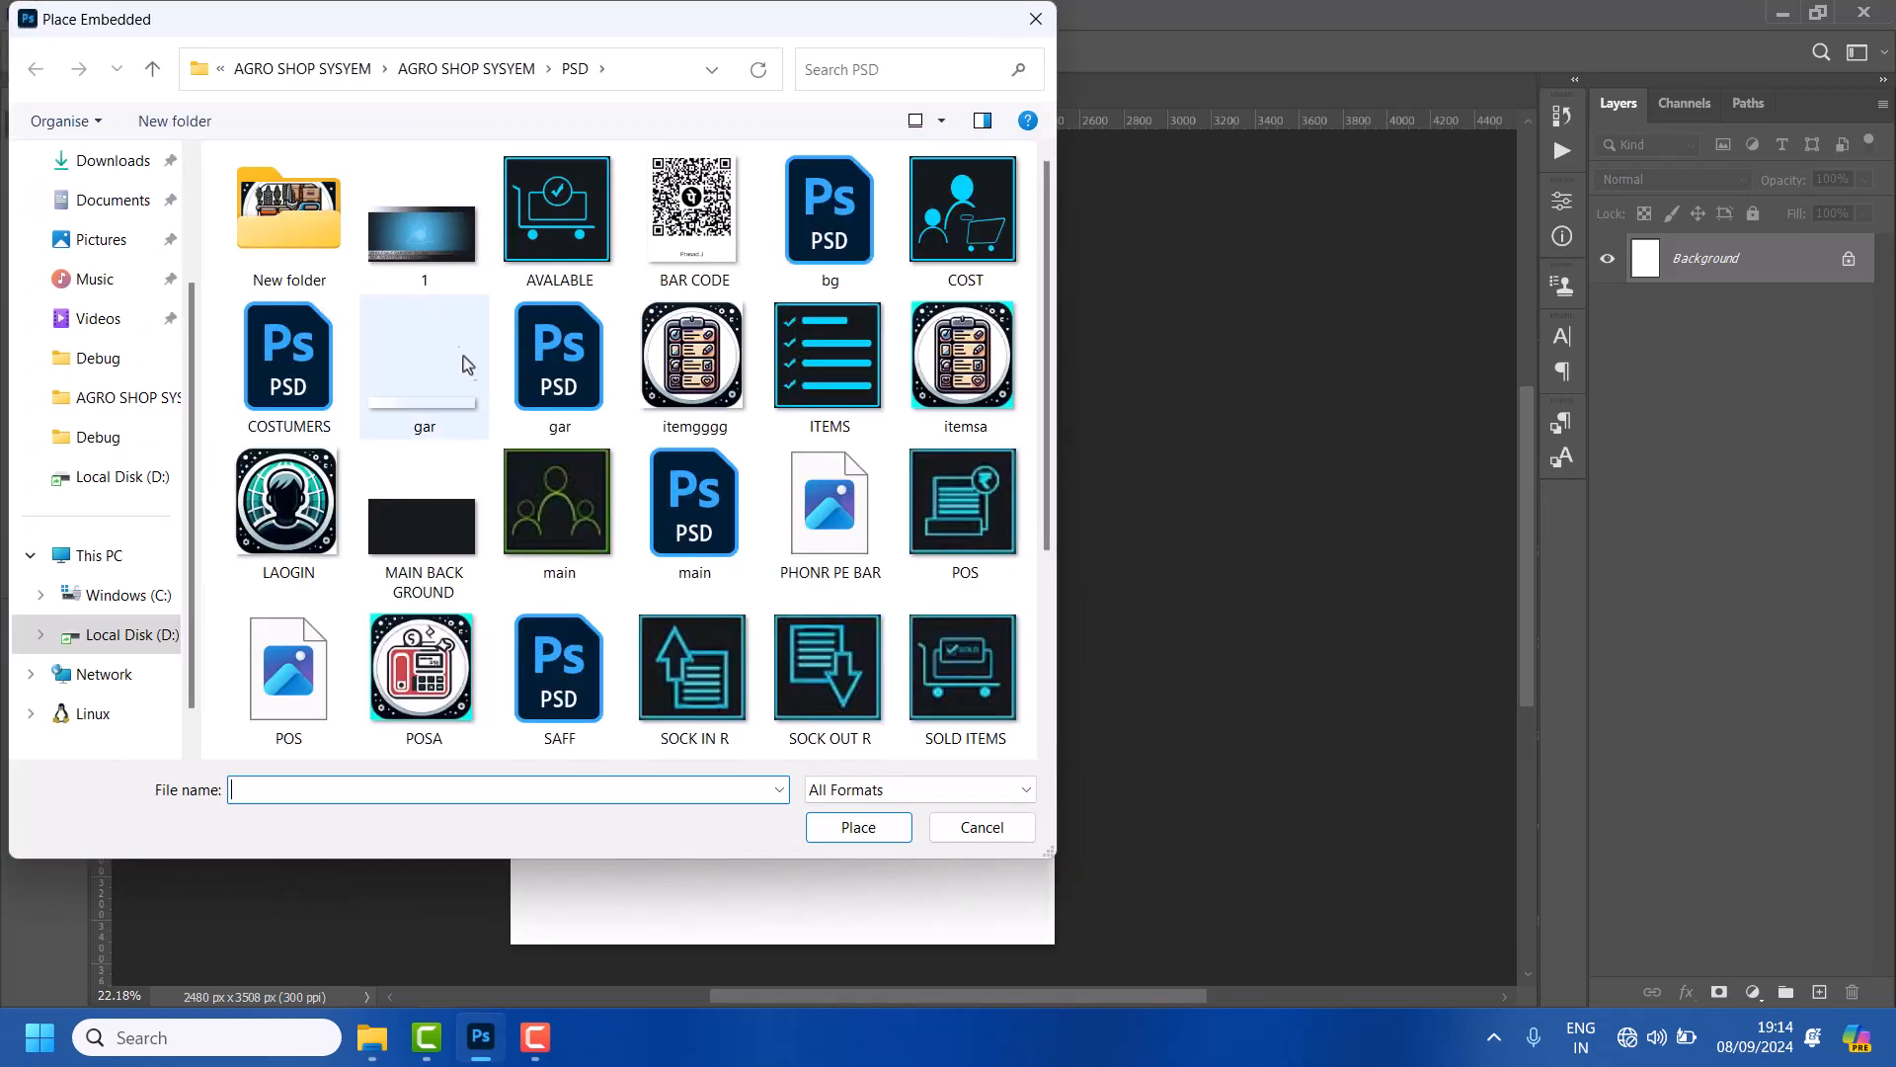
pyautogui.scroll(-5, 470, 365)
pyautogui.scroll(2, 150, 264)
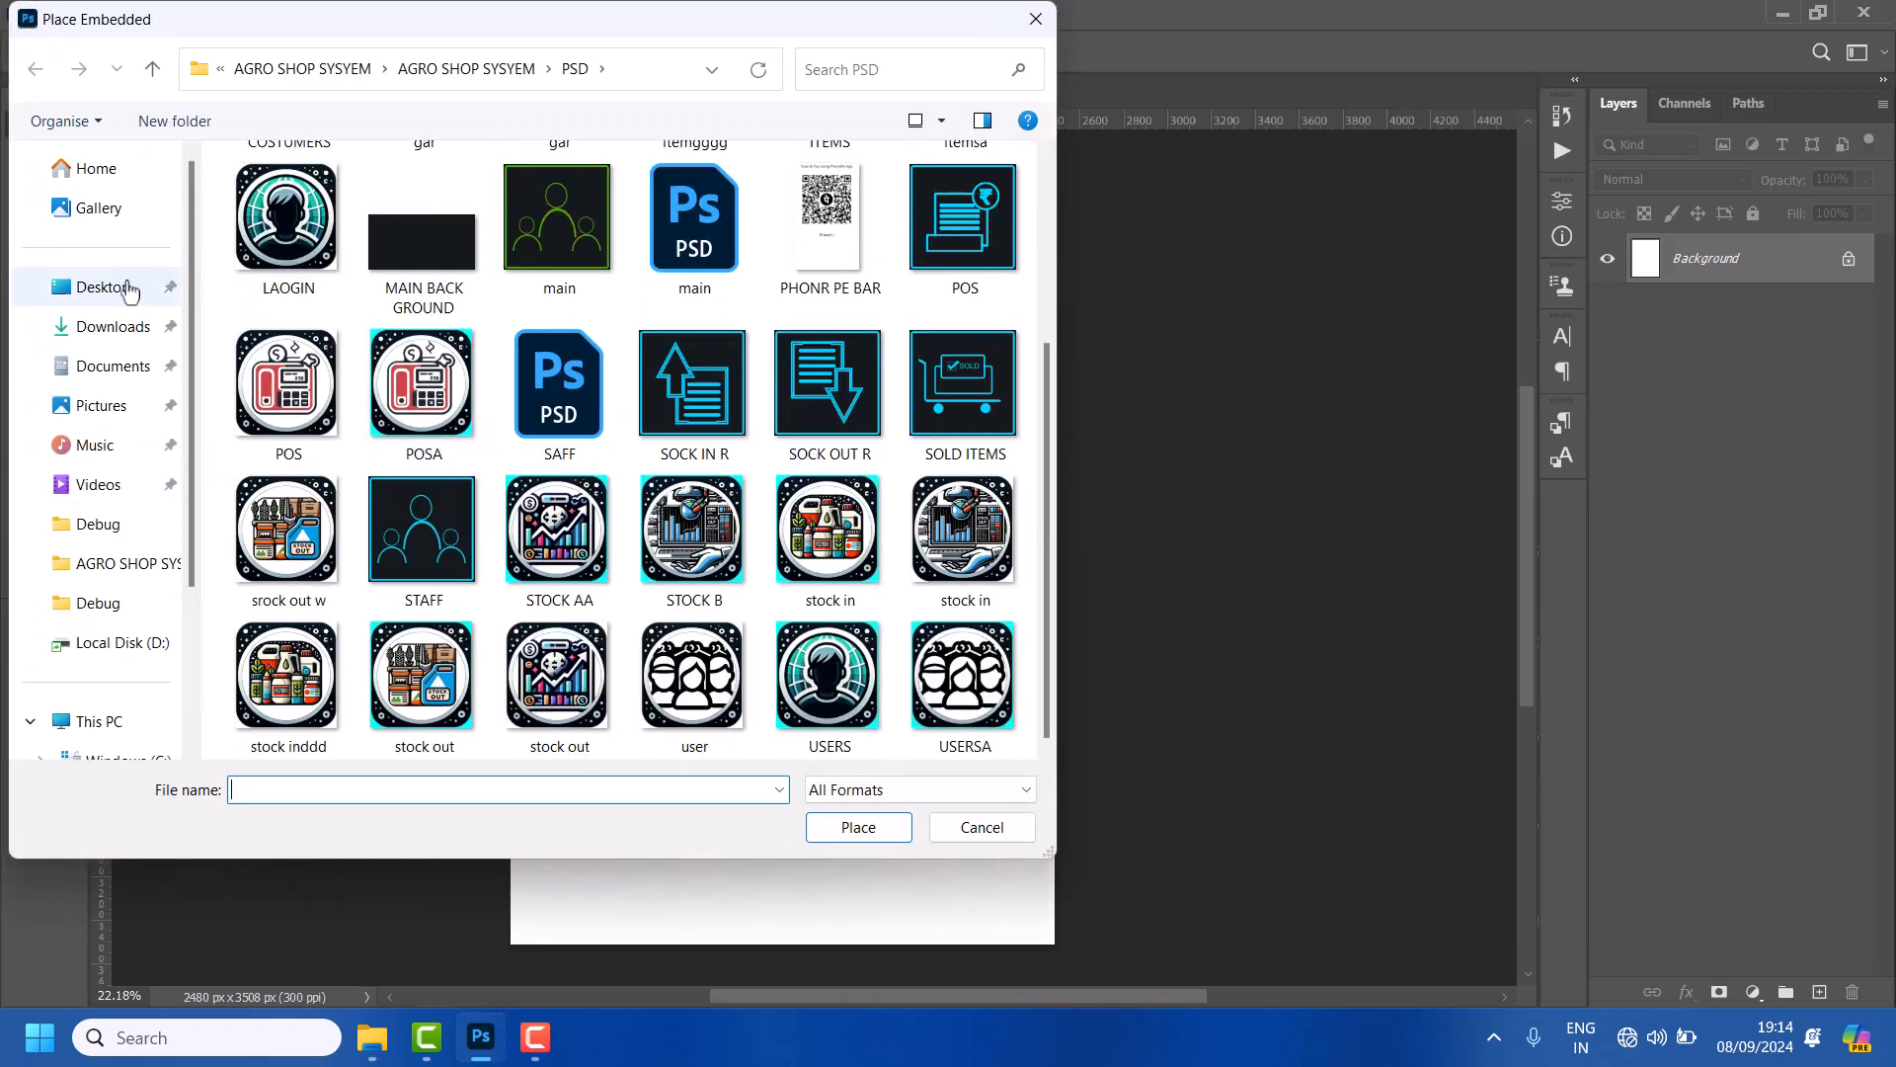
pyautogui.moveTo(136, 287); pyautogui.dragTo(109, 311)
pyautogui.click(108, 300)
pyautogui.doubleClick(391, 381)
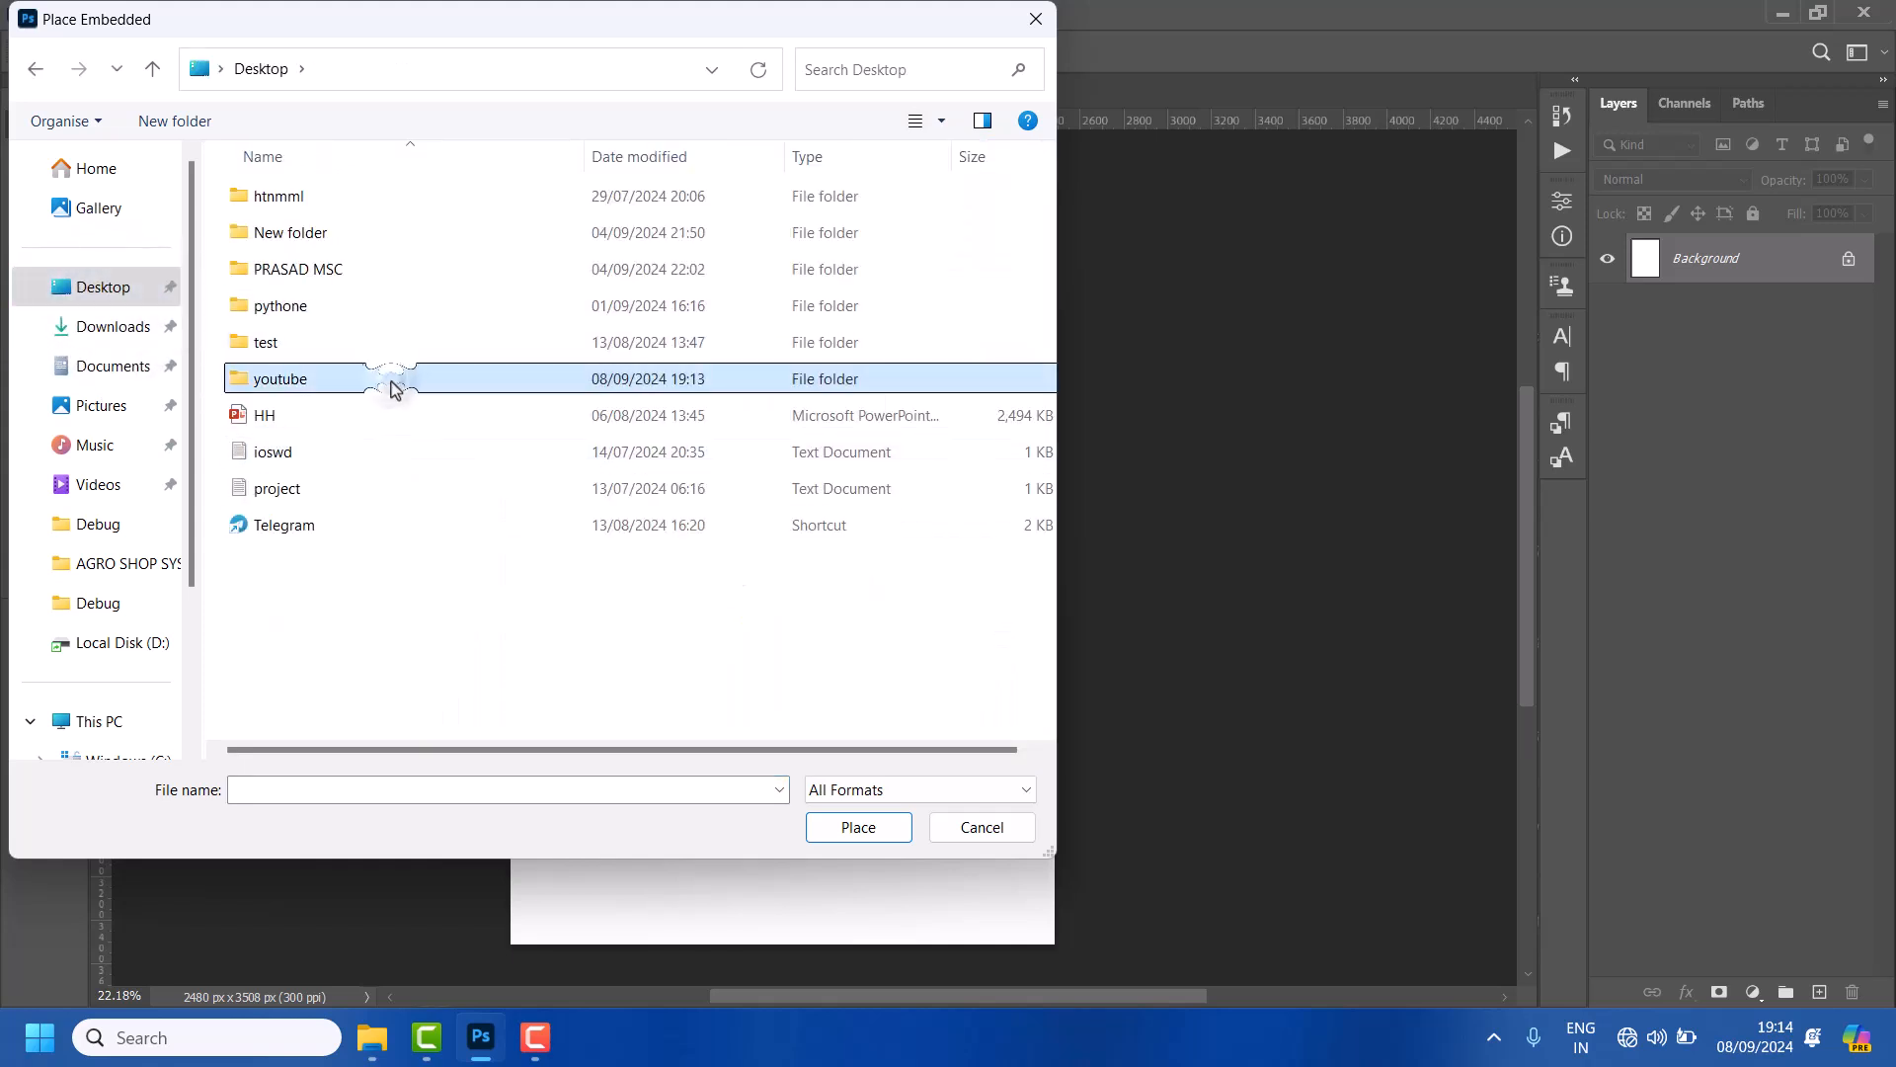
pyautogui.click(817, 828)
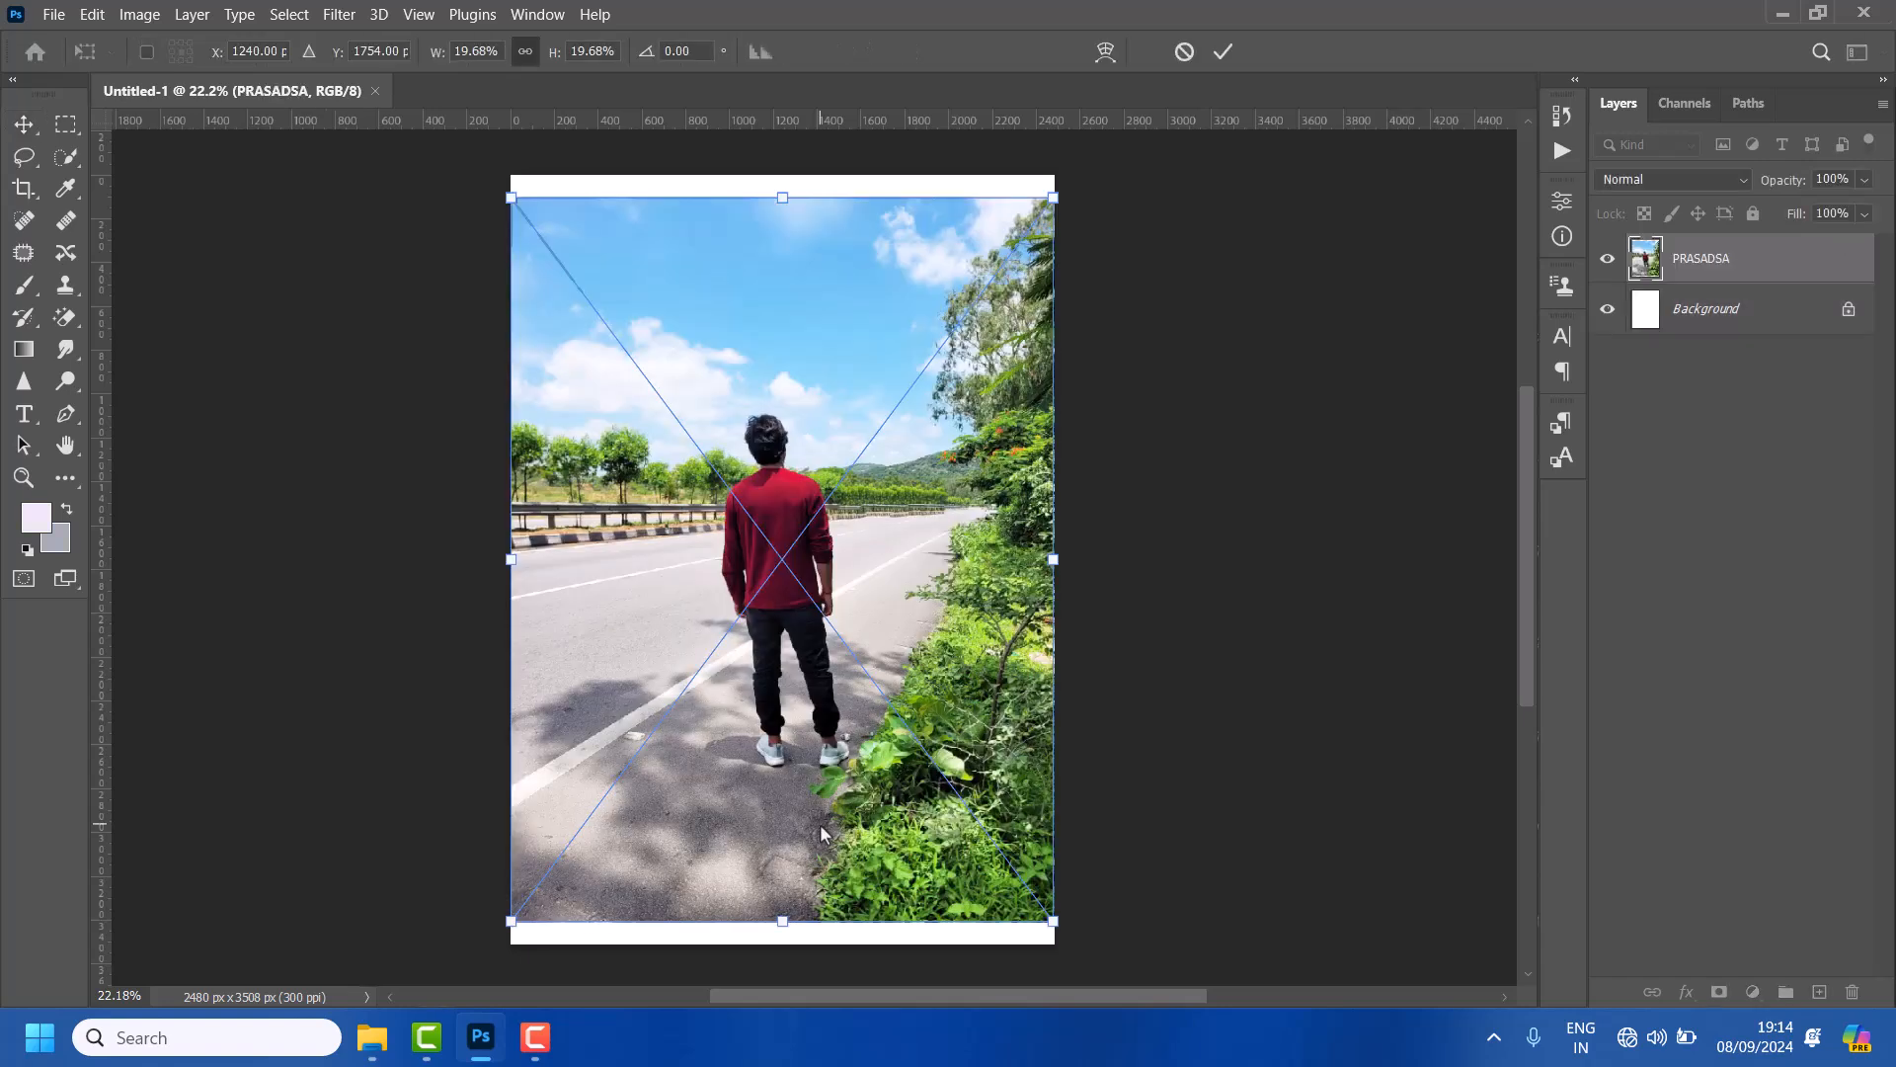
pyautogui.press('Return')
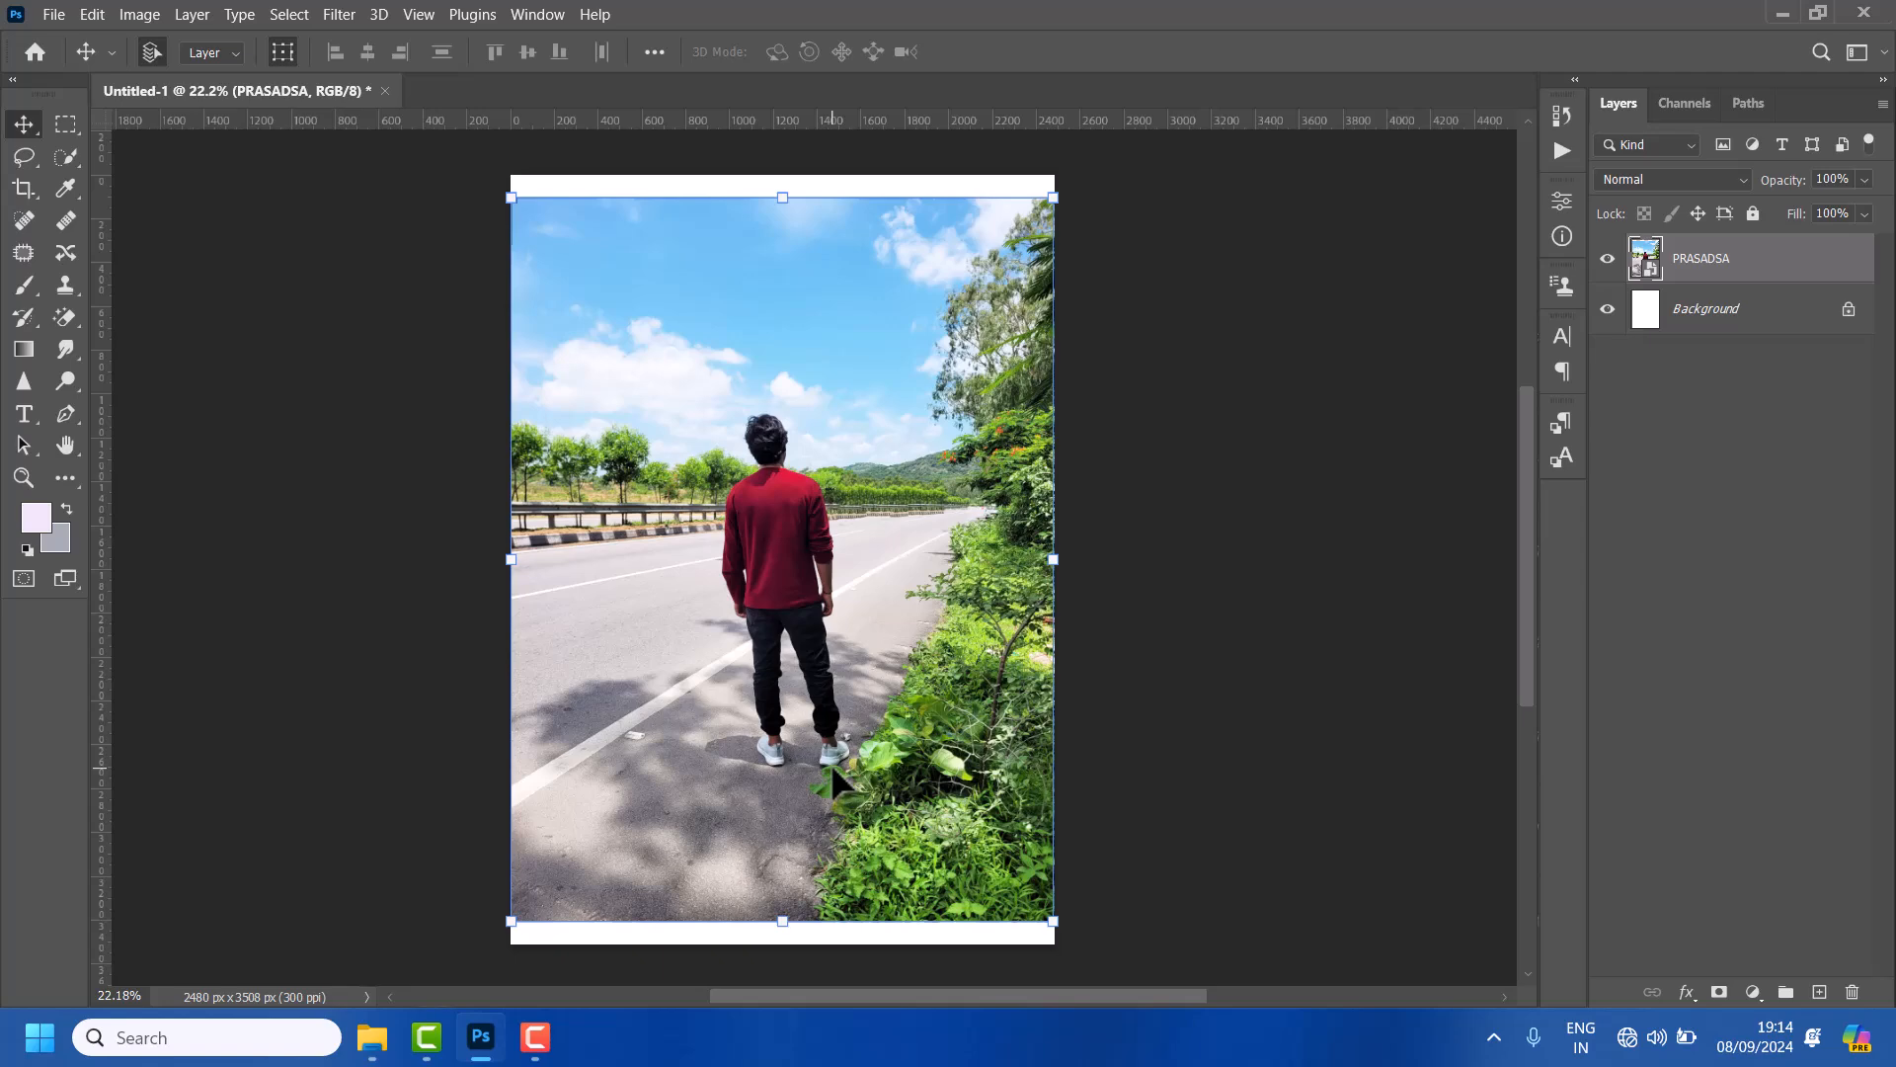
pyautogui.scroll(3, 830, 620)
pyautogui.scroll(-3, 830, 620)
pyautogui.scroll(2, 751, 731)
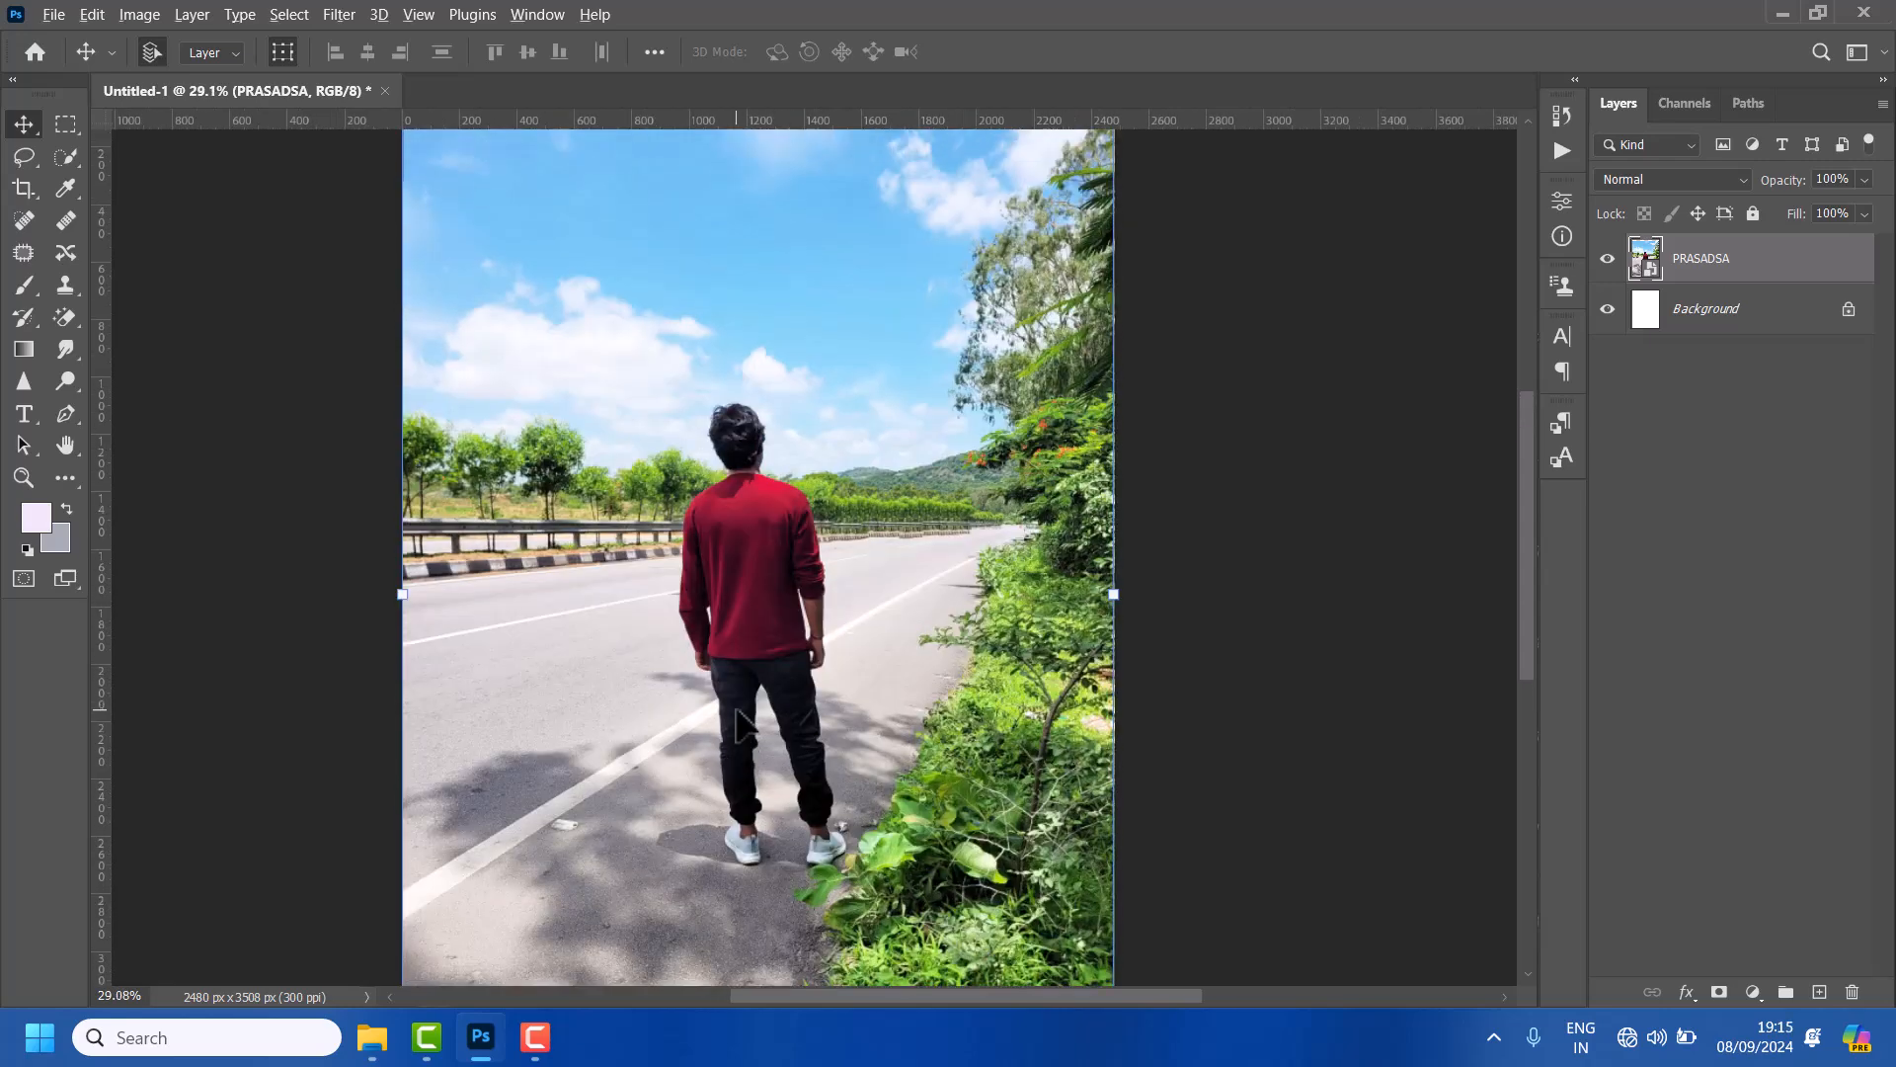
pyautogui.scroll(-2, 741, 726)
pyautogui.scroll(1, 766, 795)
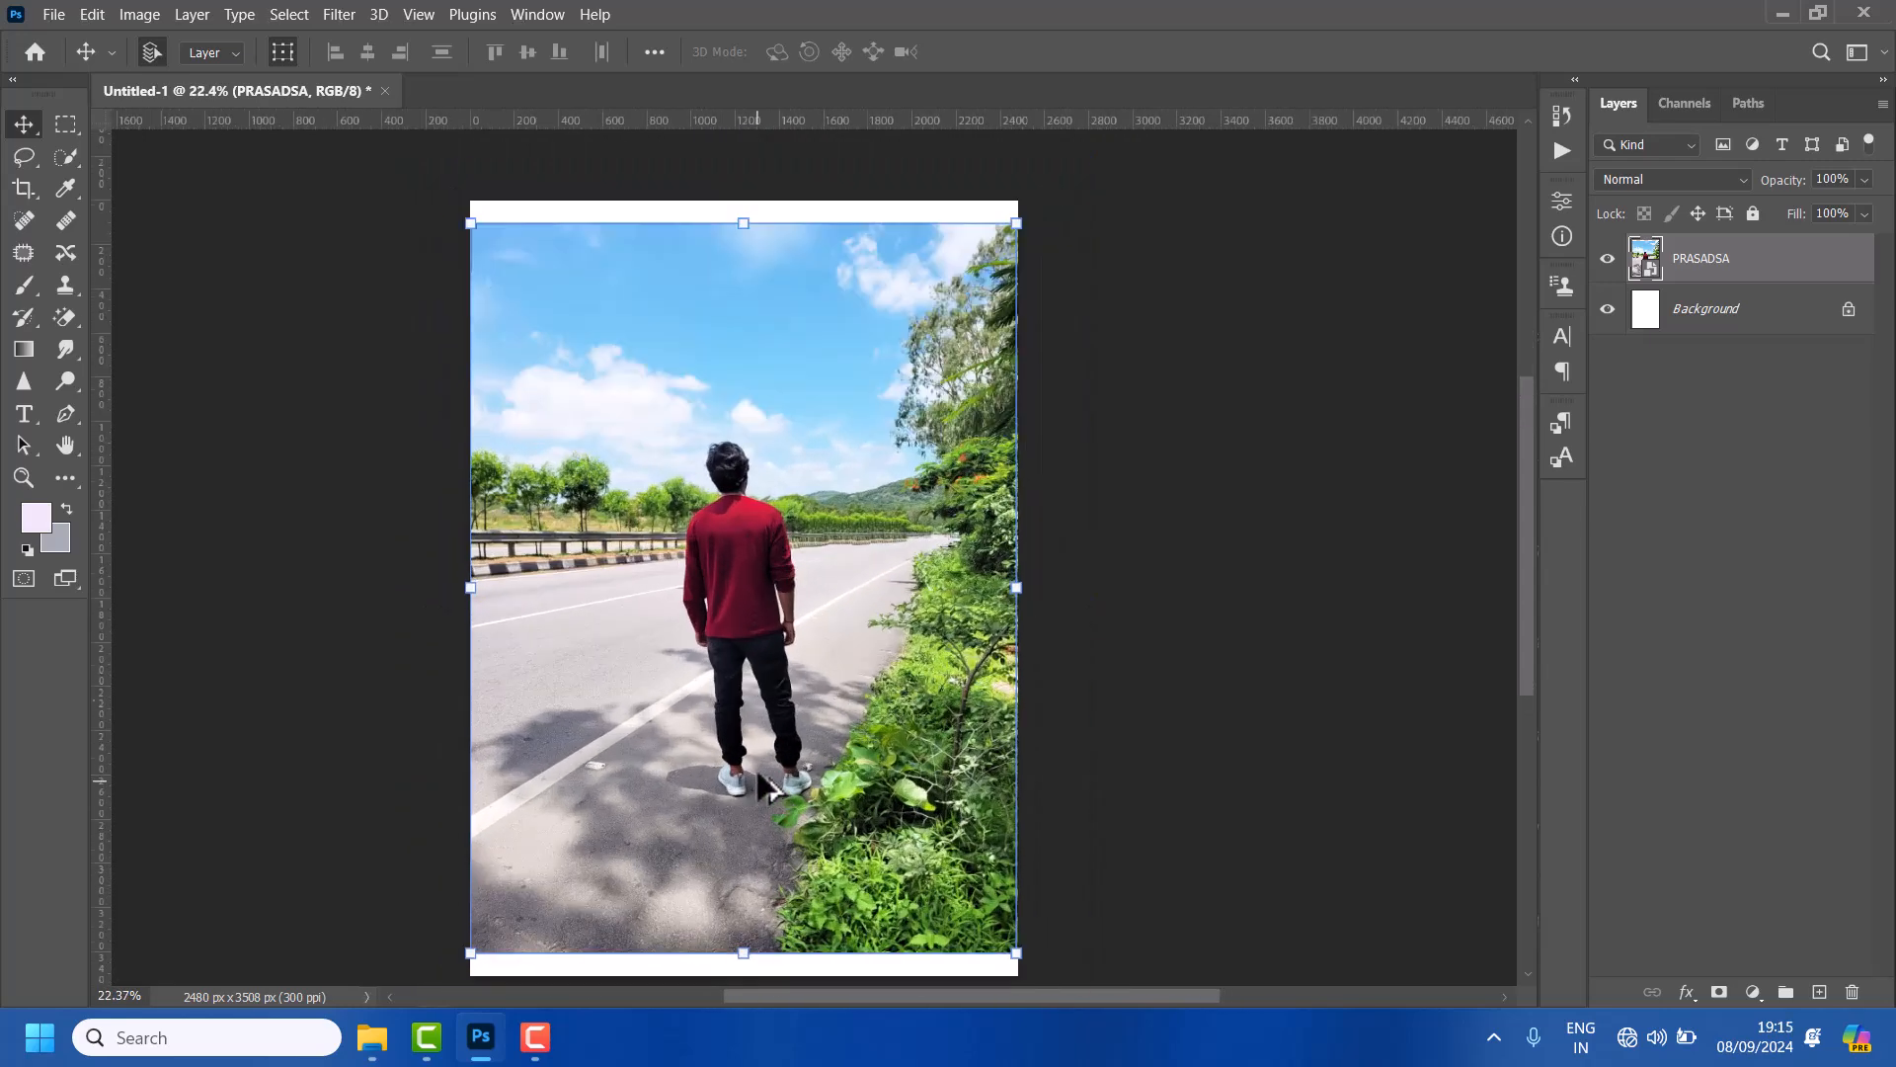
pyautogui.moveTo(881, 996); pyautogui.dragTo(828, 991)
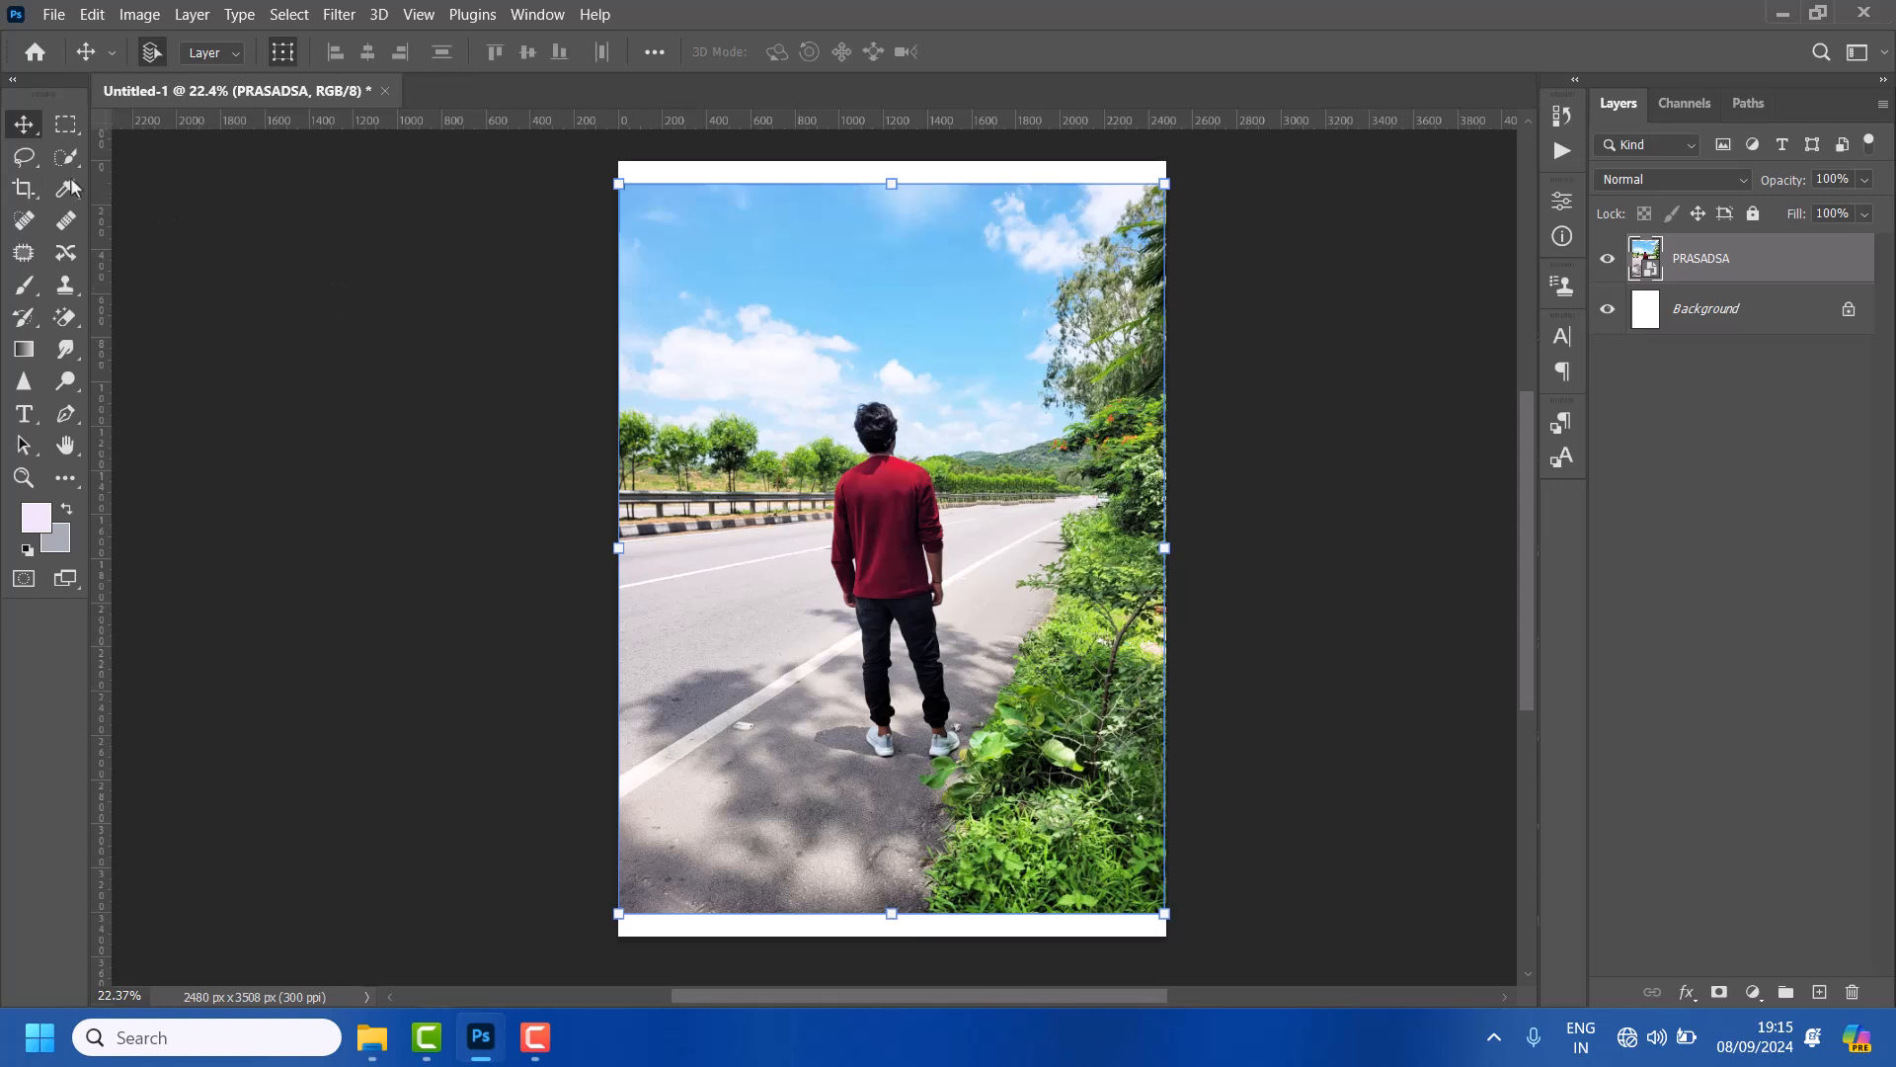
pyautogui.click(24, 156)
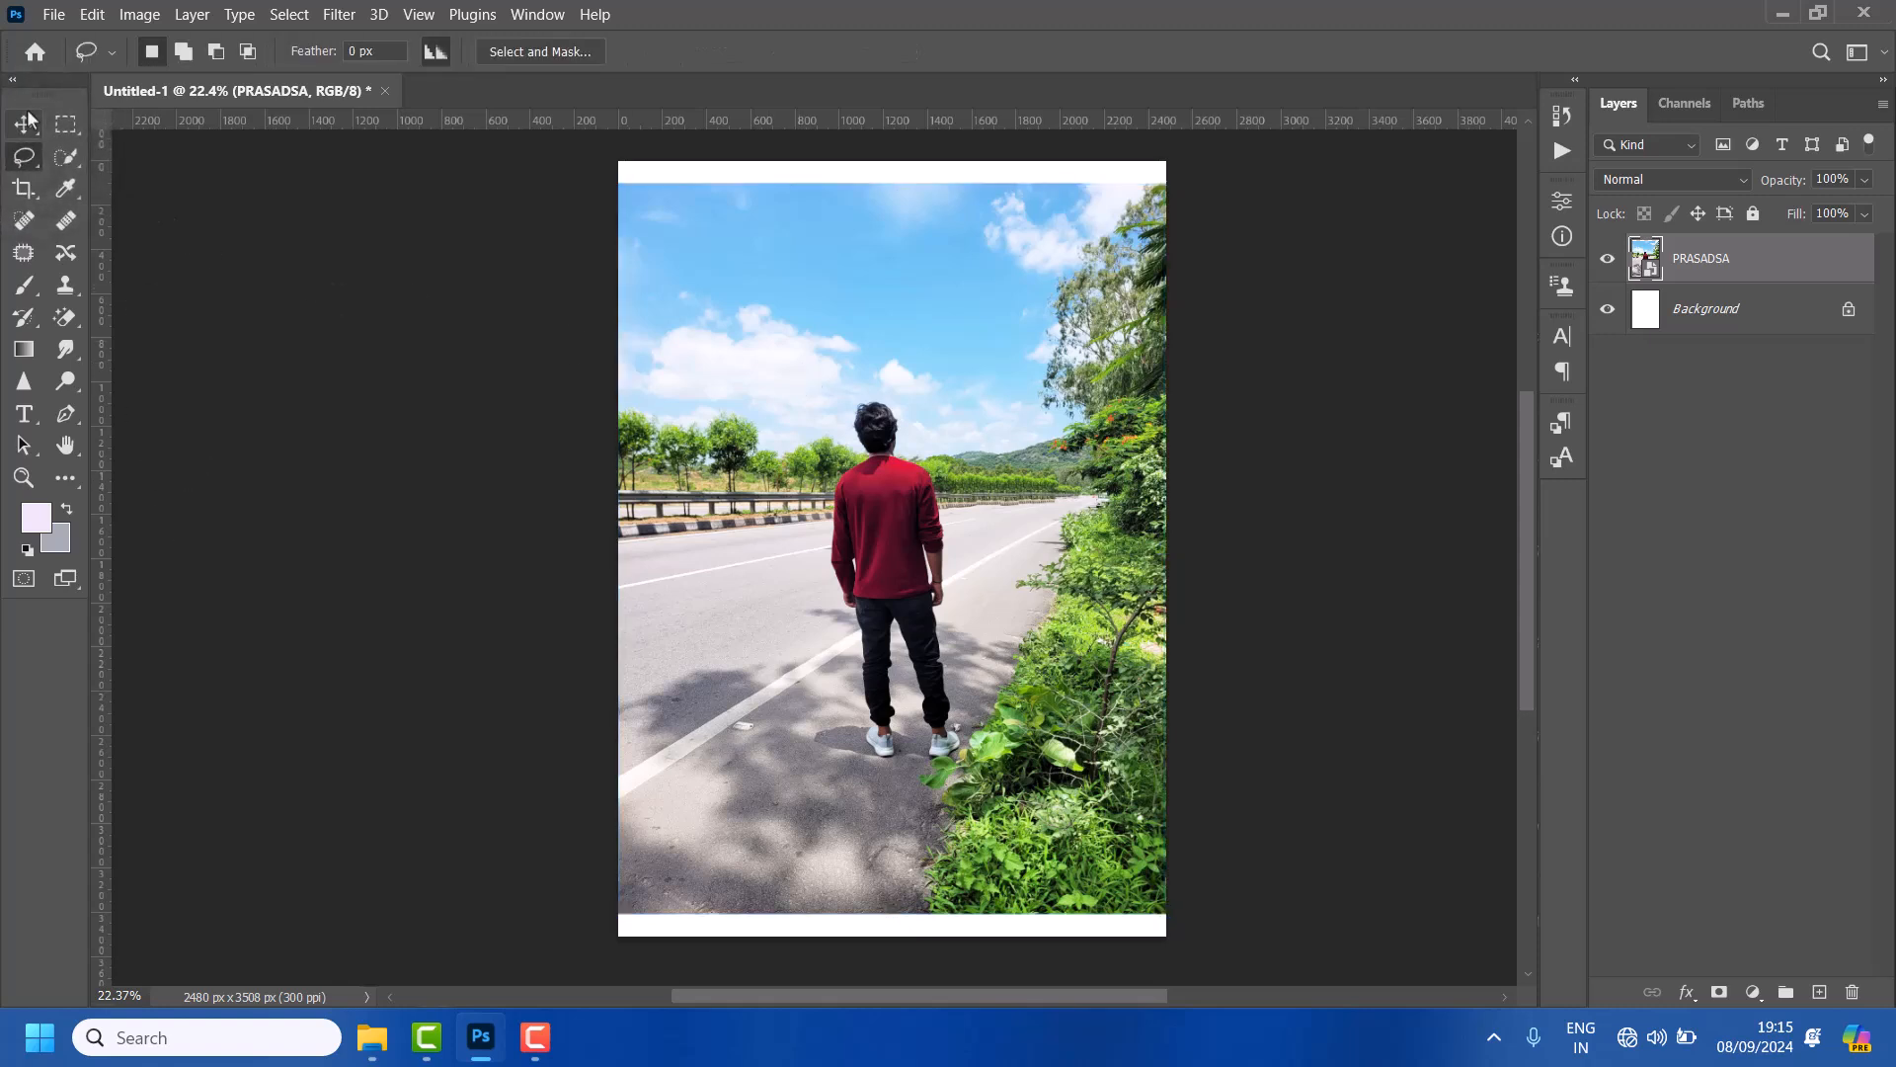
pyautogui.click(808, 246)
pyautogui.press('v')
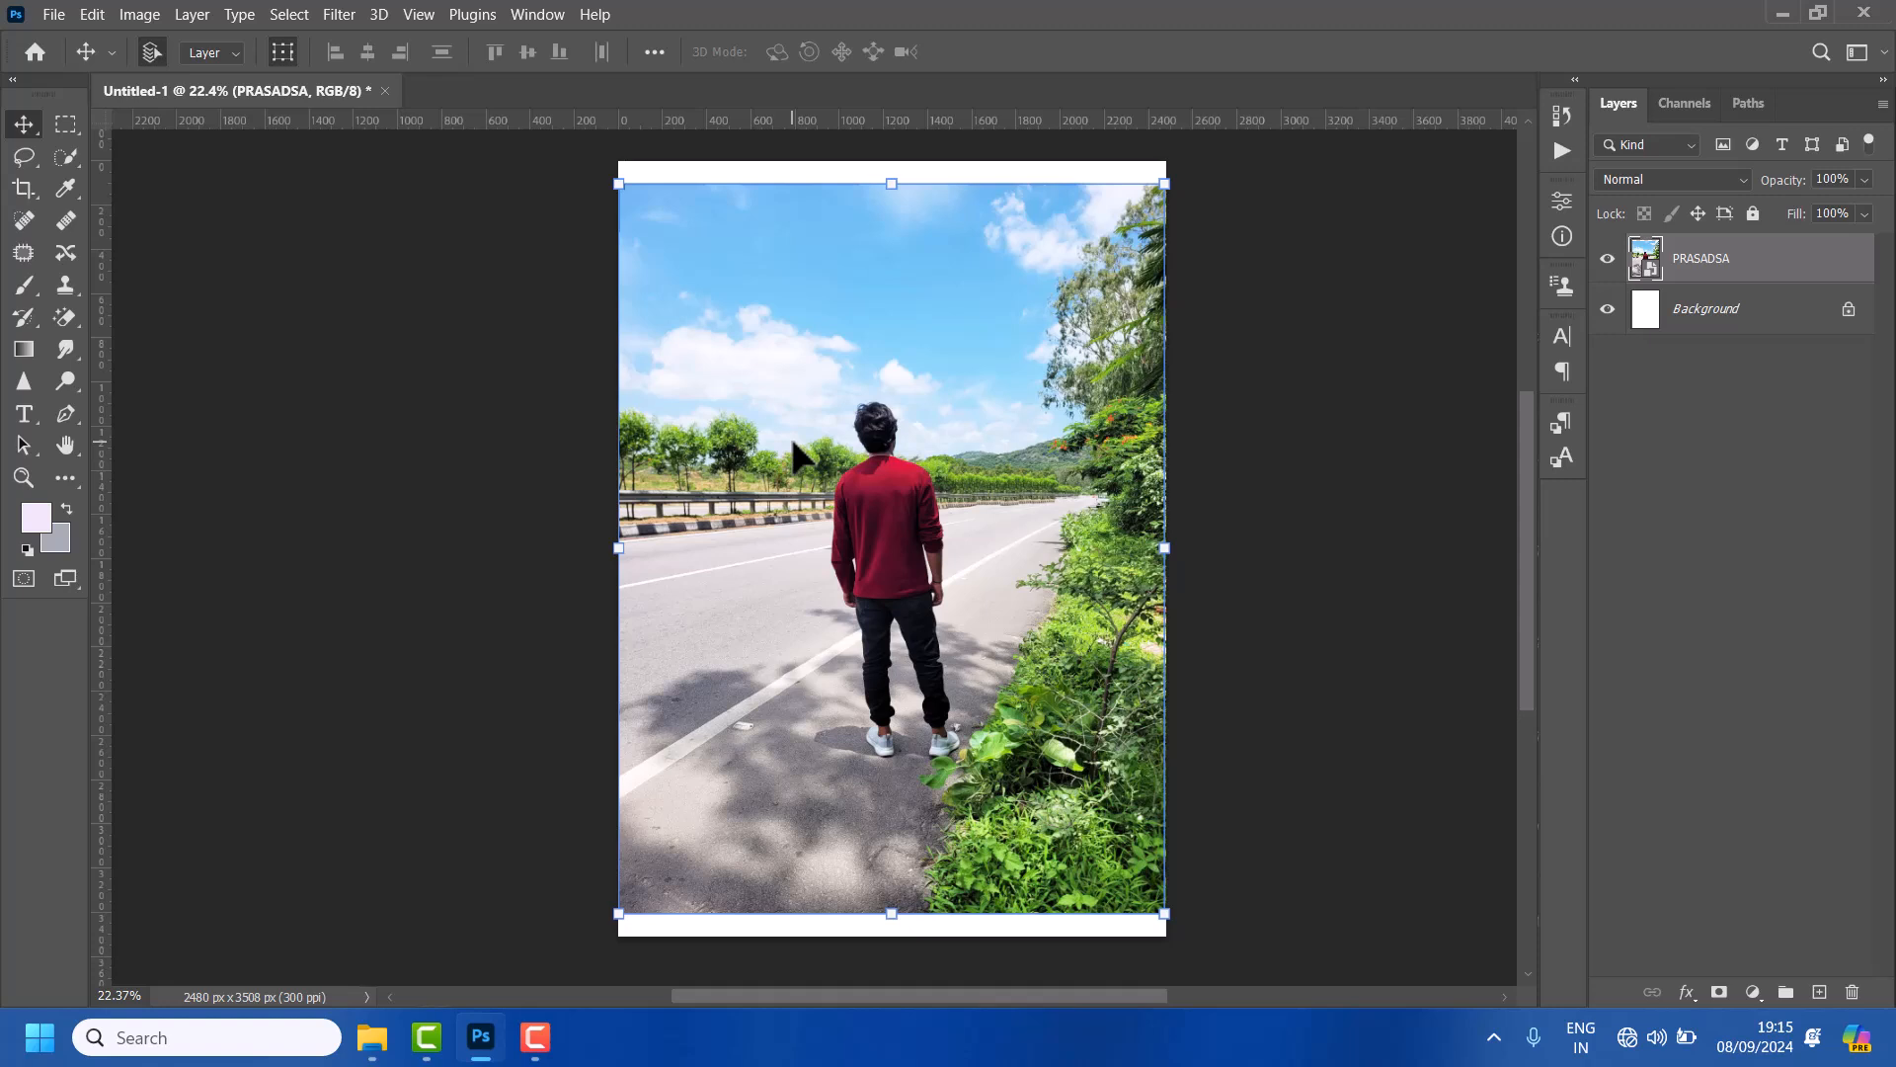
# Select a rectangular area around the man with the Rectangular Marquee tool
pyautogui.click(75, 123)
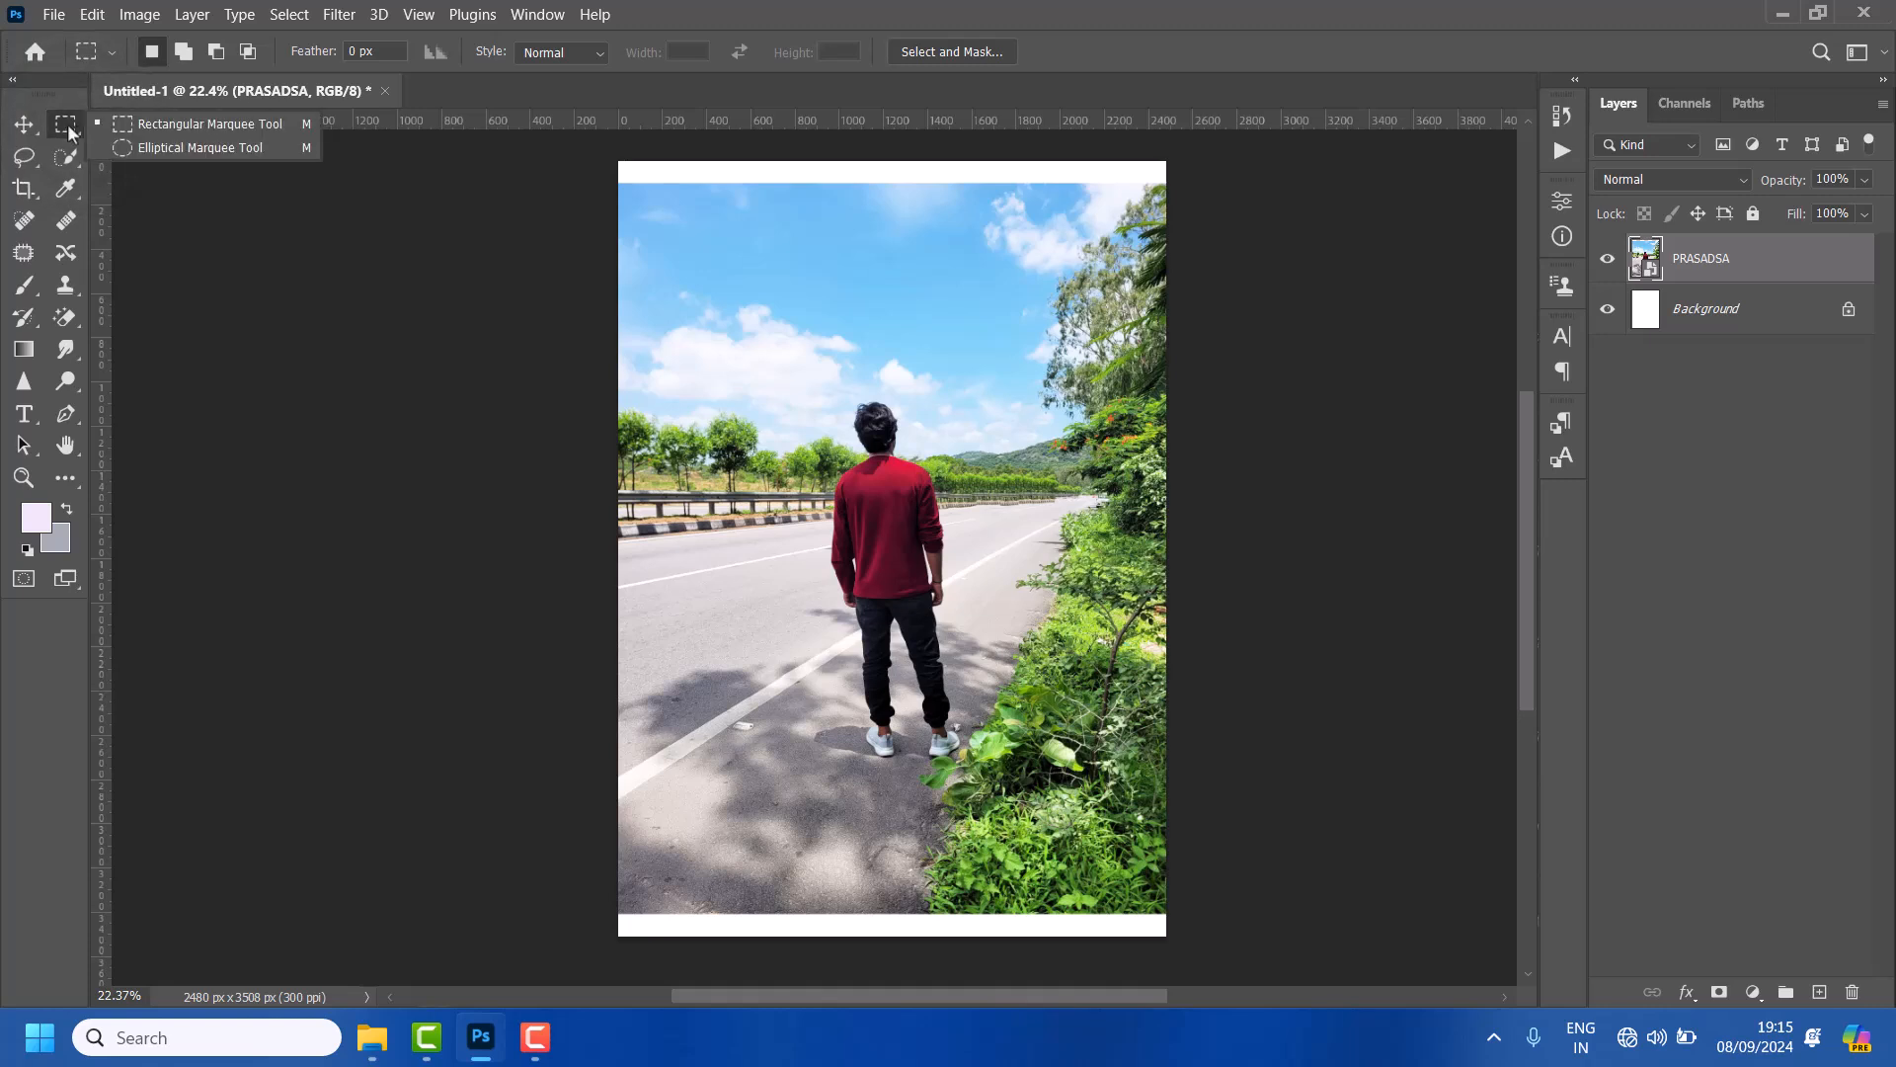
pyautogui.click(239, 119)
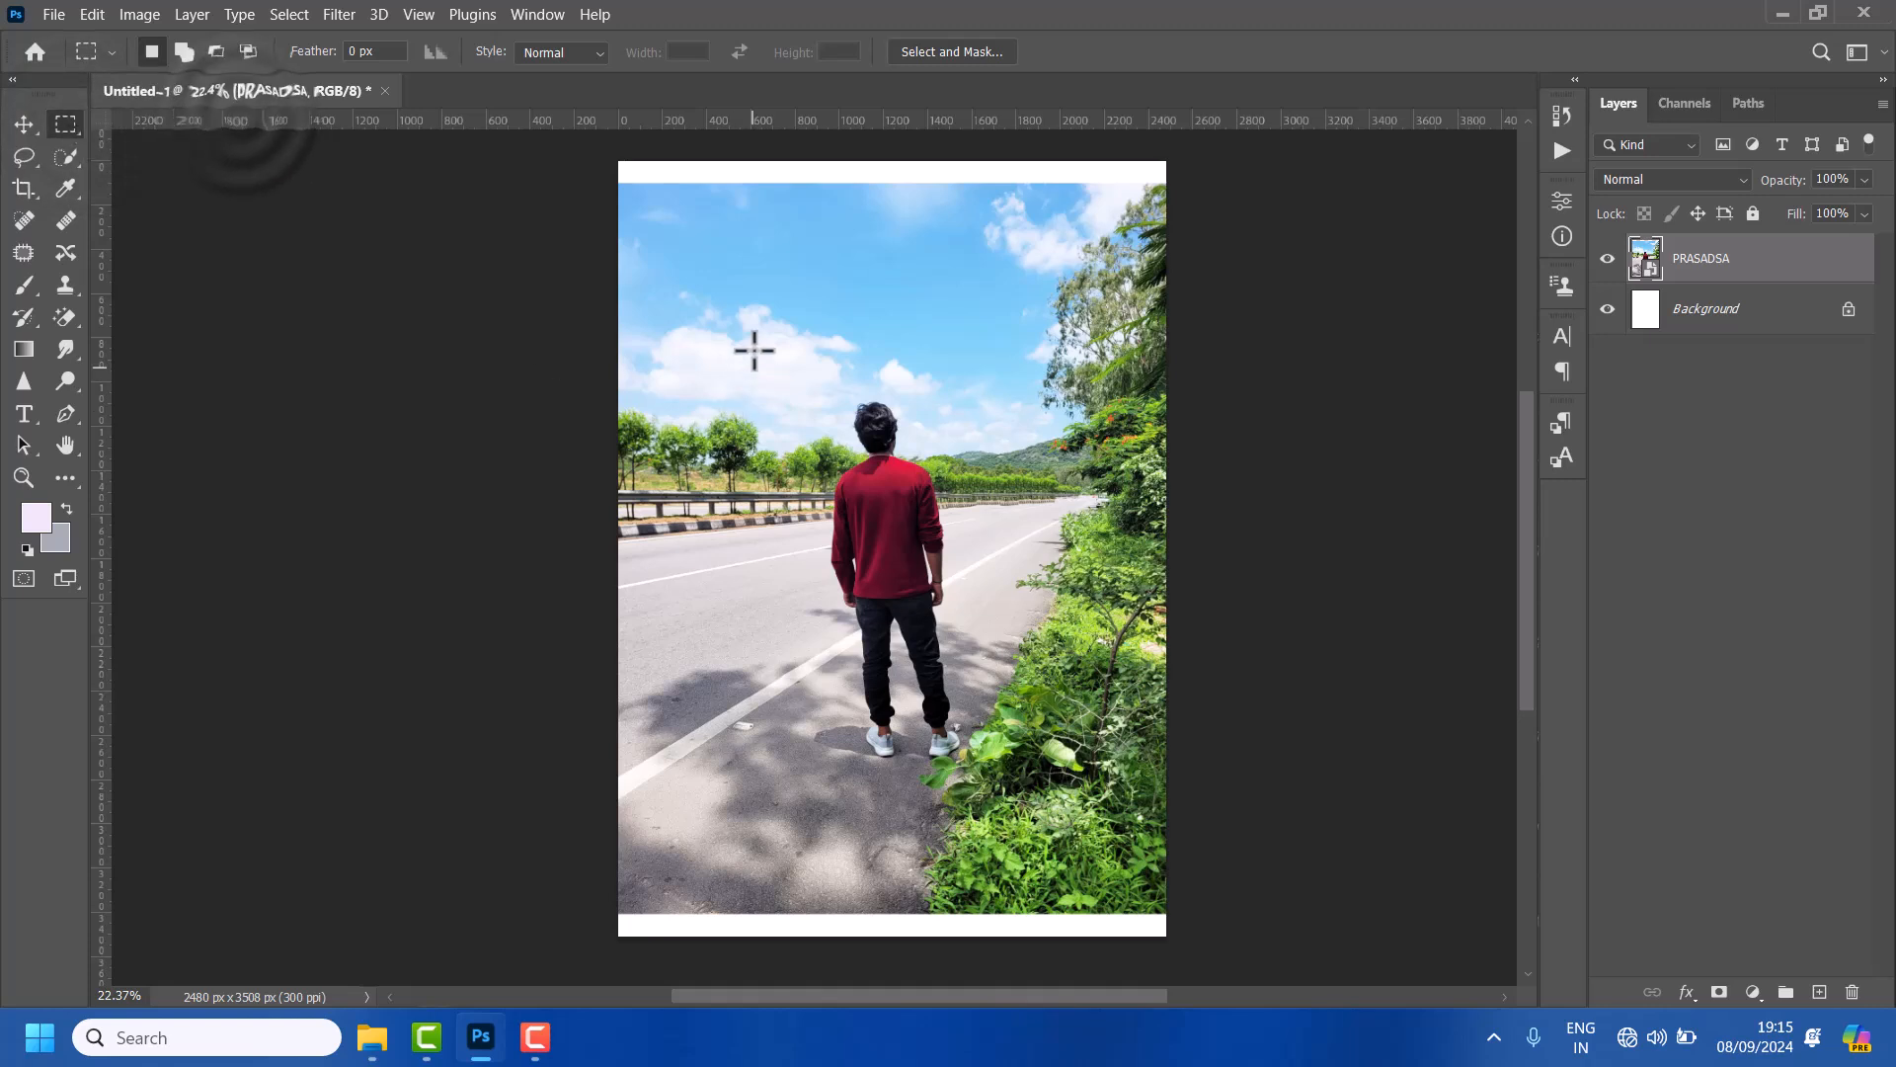
pyautogui.moveTo(786, 361); pyautogui.dragTo(1028, 812)
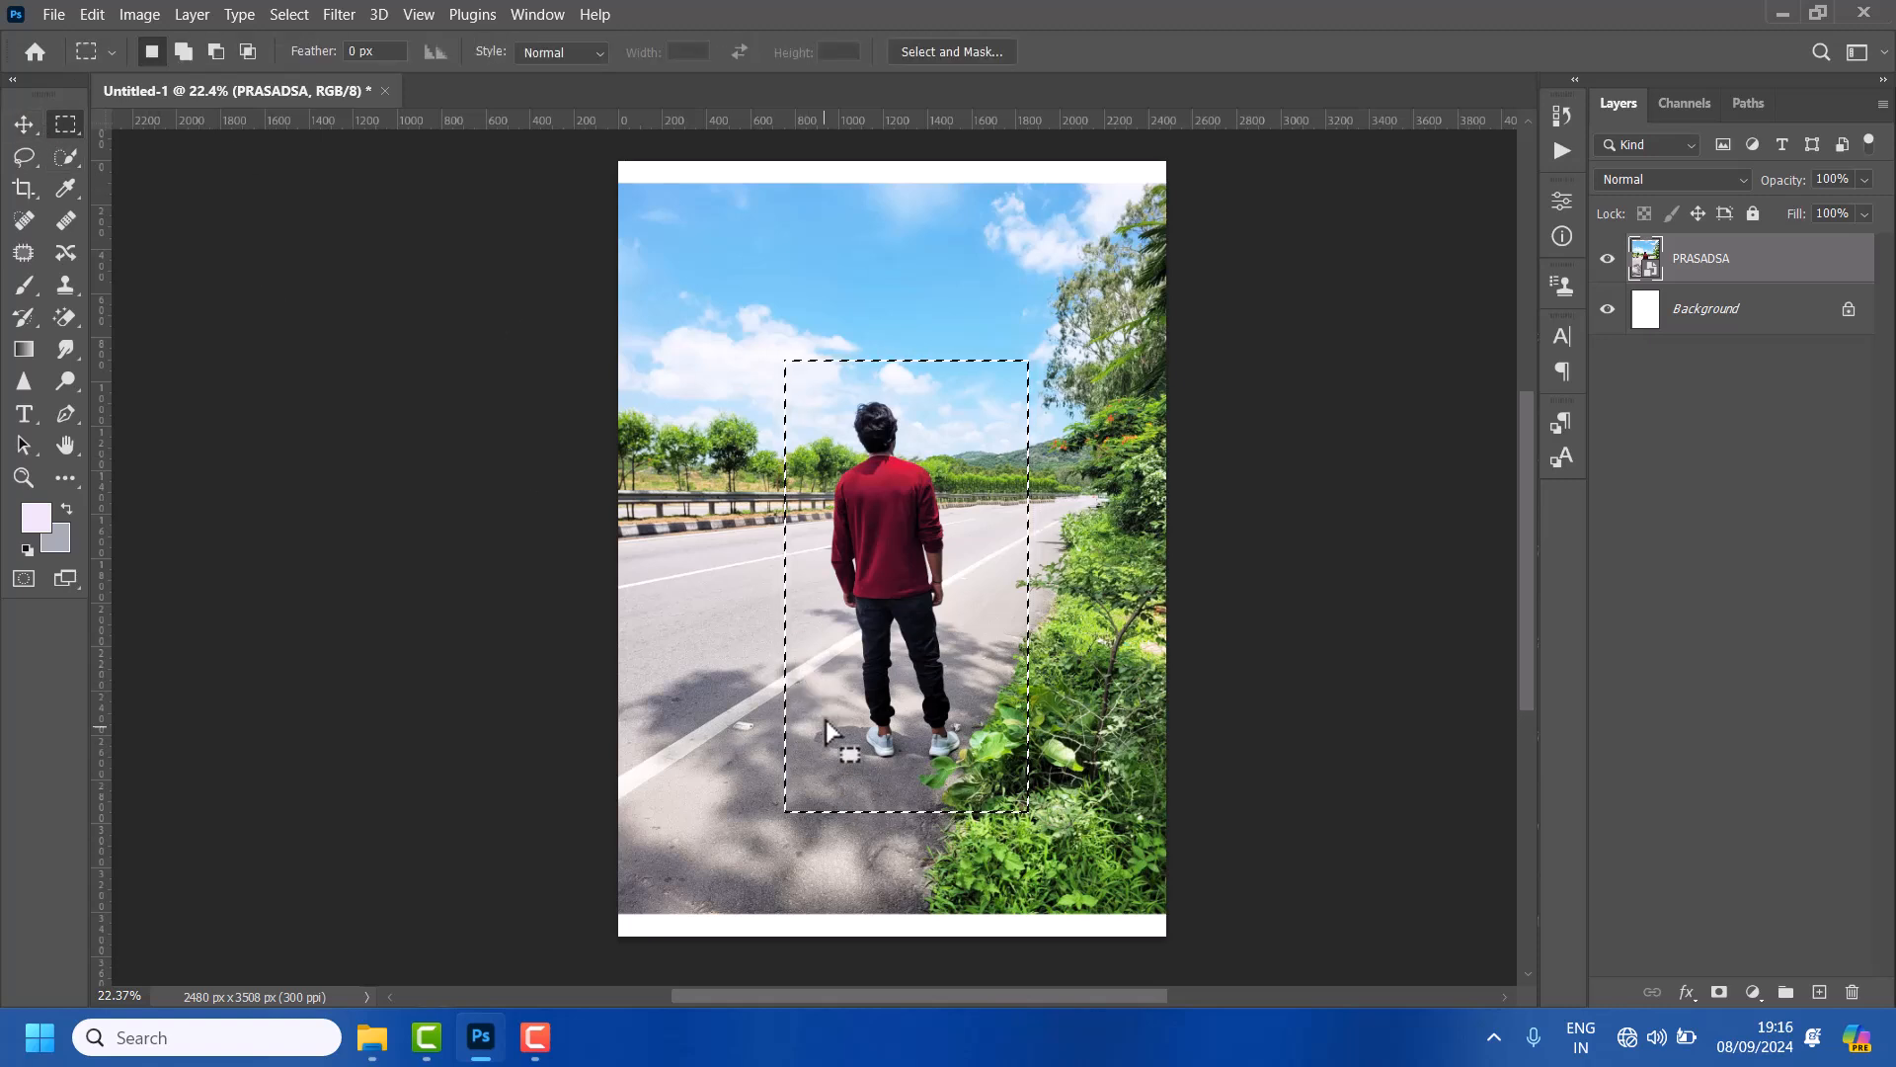
# Rasterize the placed photo layer
pyautogui.press('v')
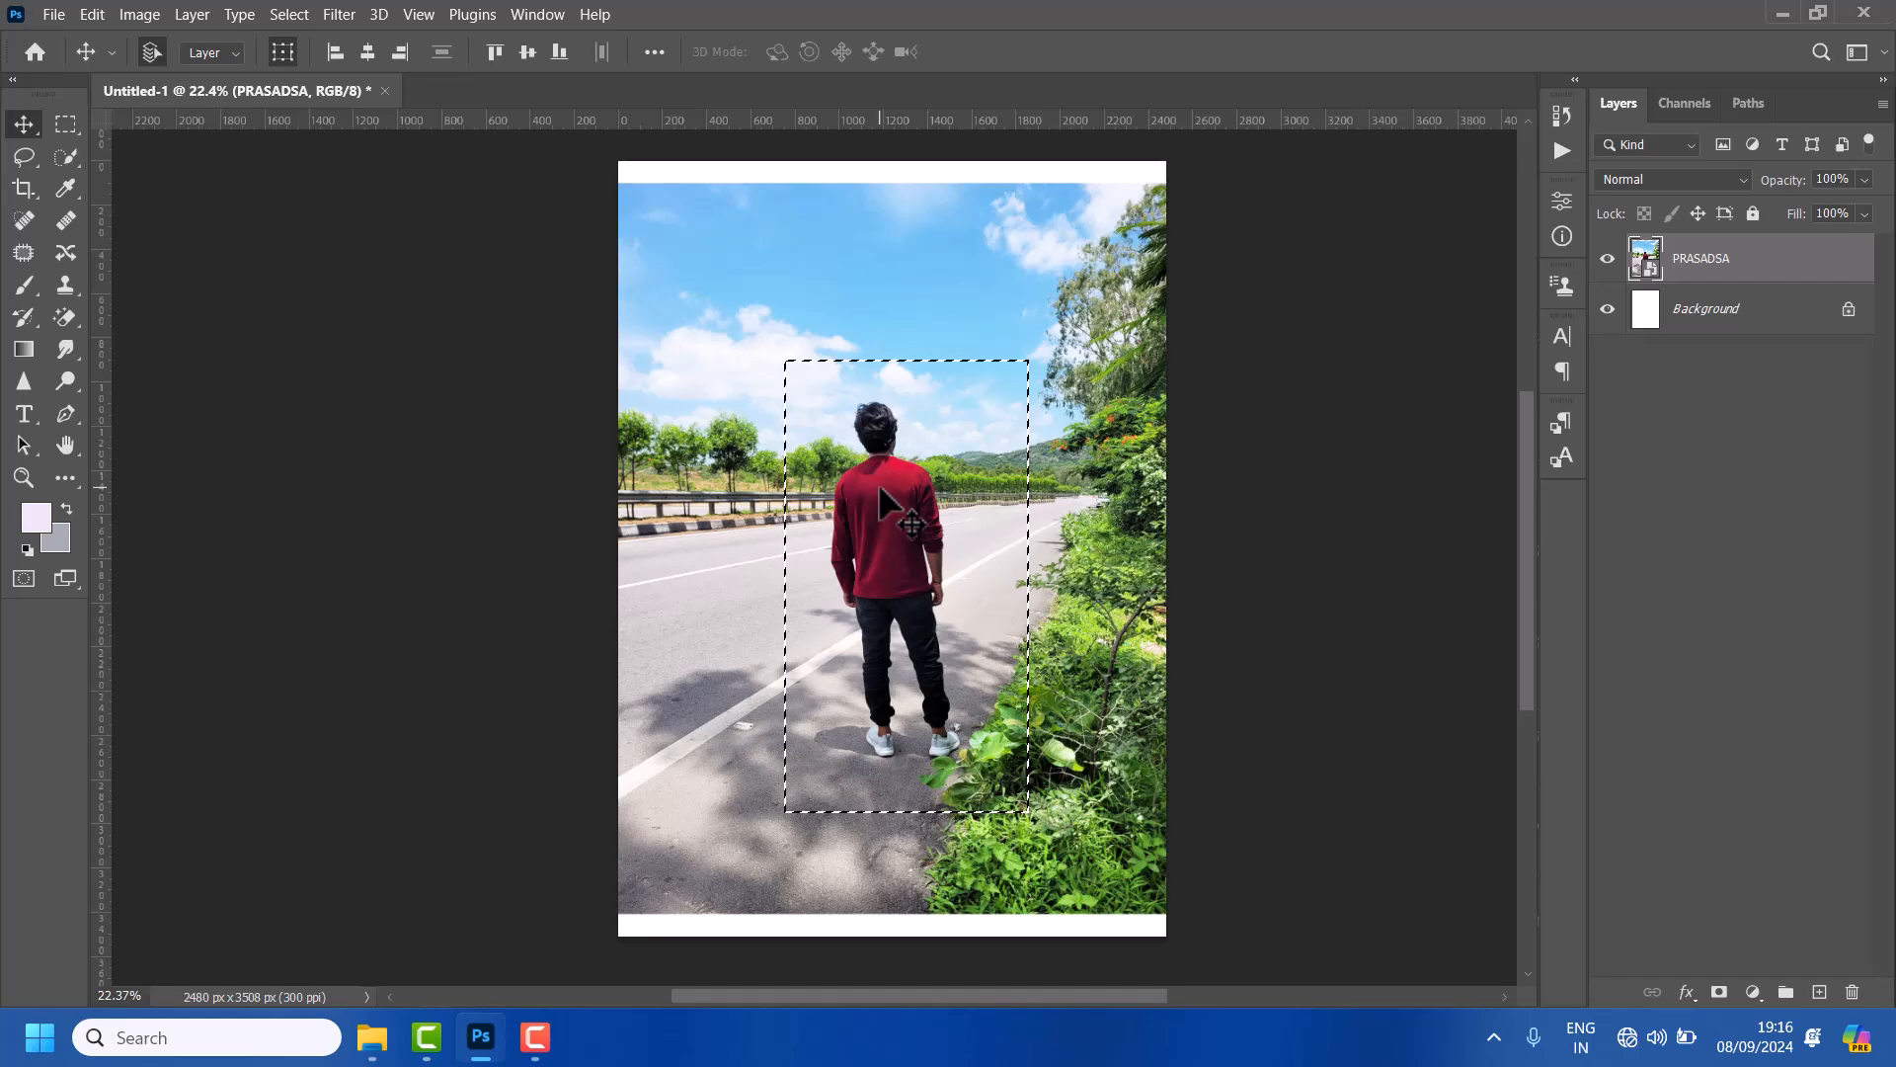
pyautogui.rightClick(1758, 282)
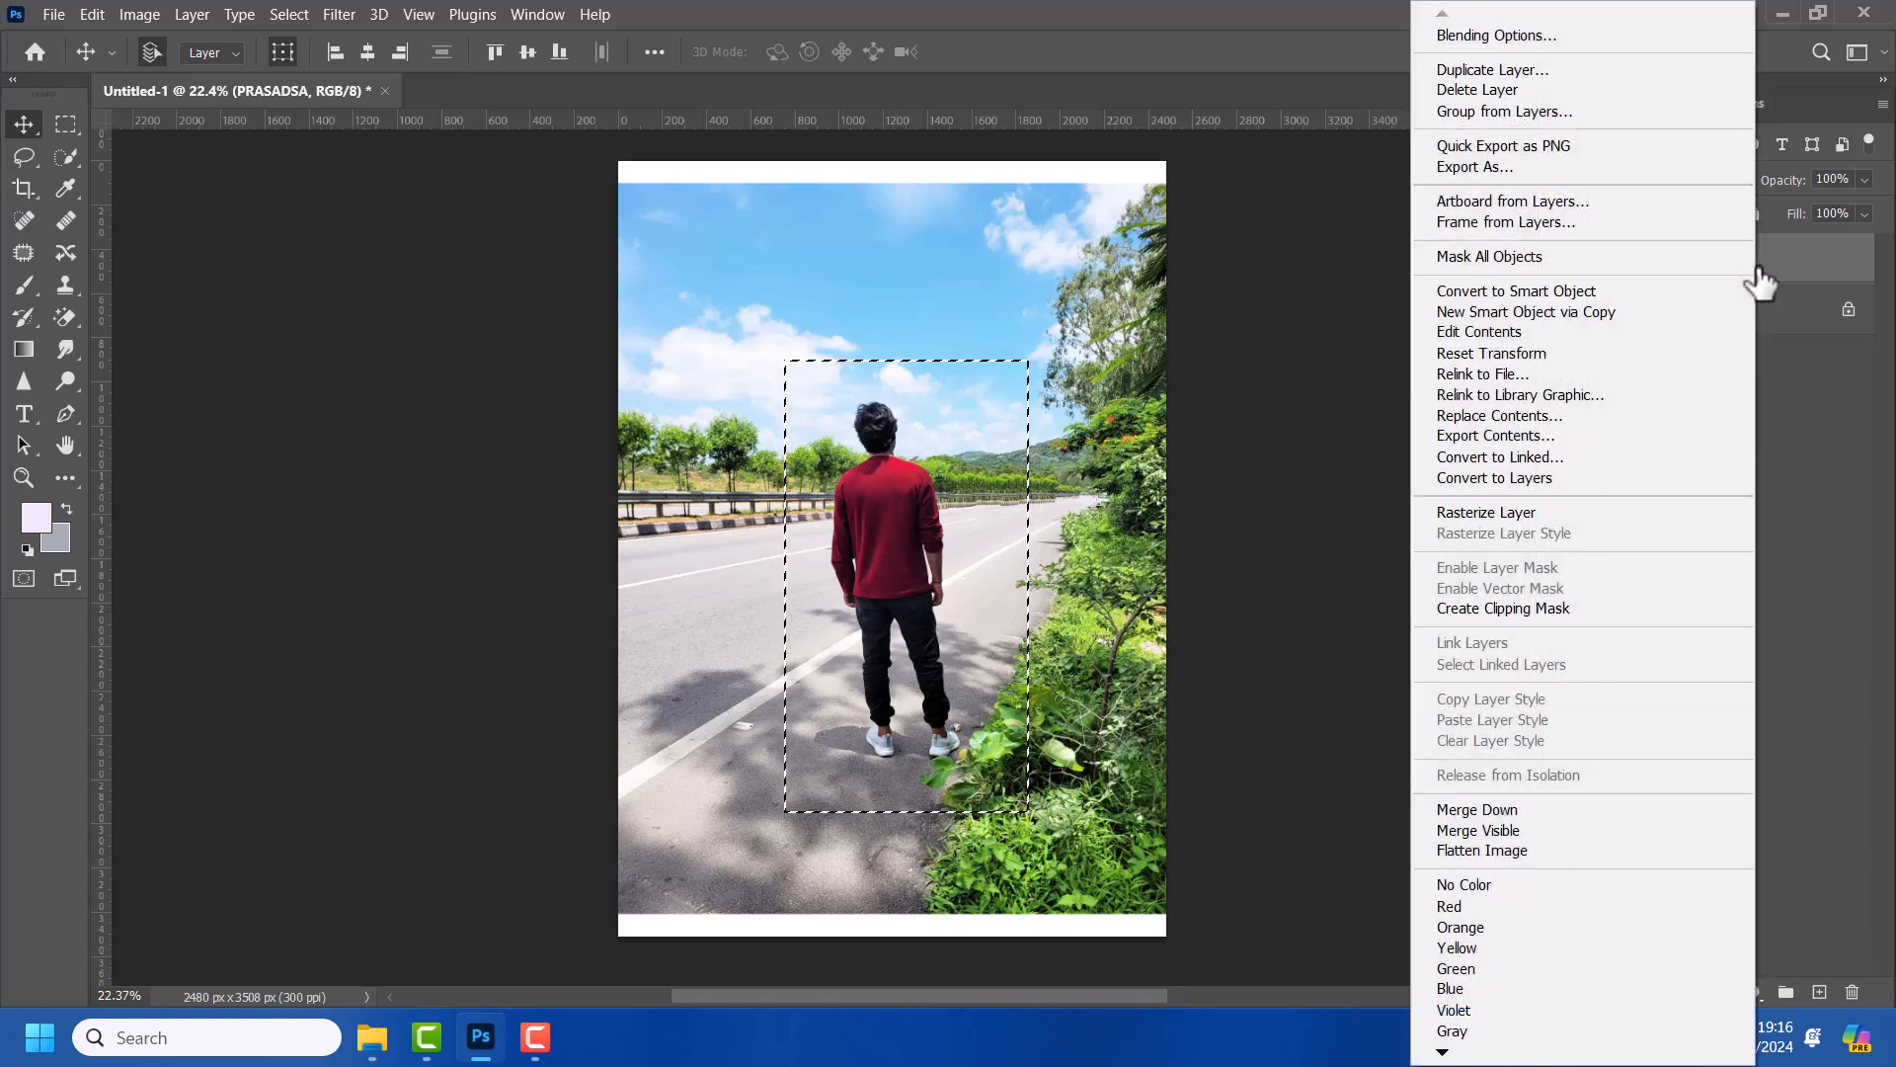
pyautogui.click(1537, 513)
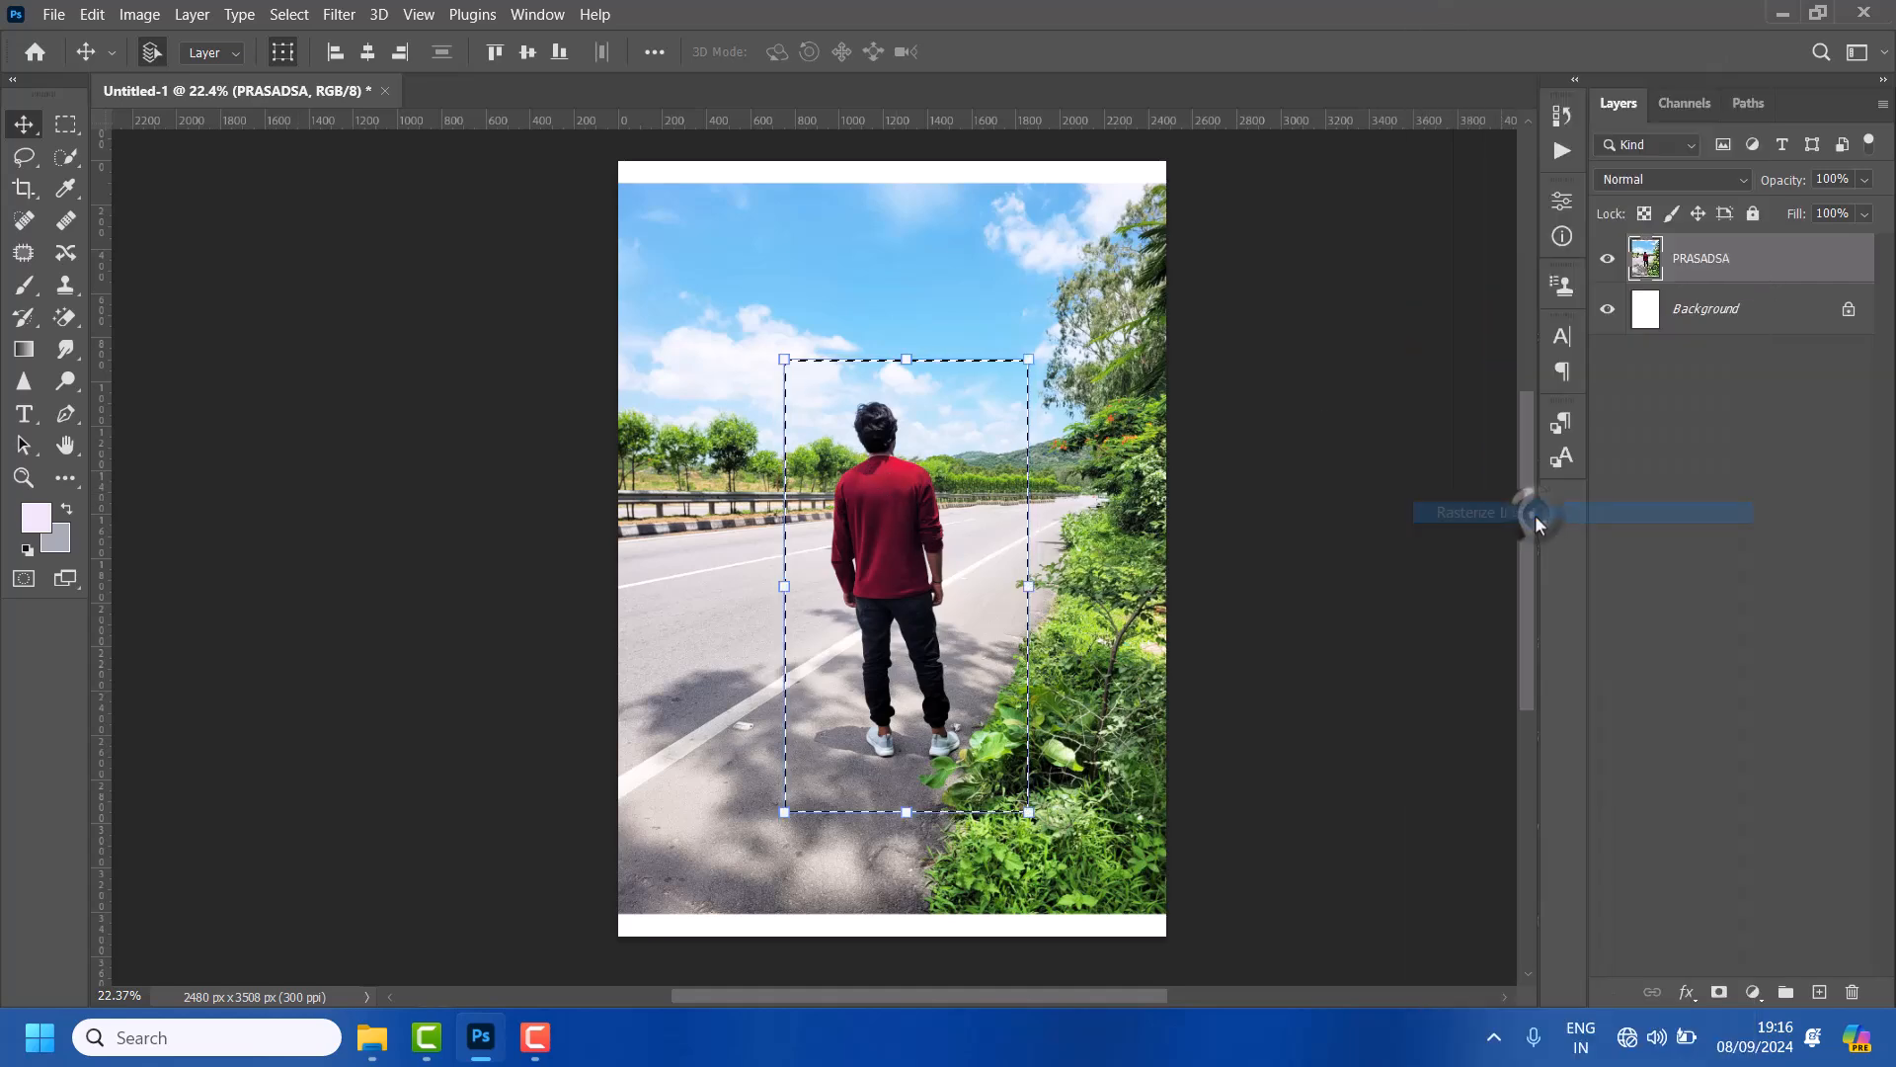
# Move the selected area around the man up and slightly left with the Move tool, and deselect it
pyautogui.moveTo(971, 569); pyautogui.dragTo(872, 463)
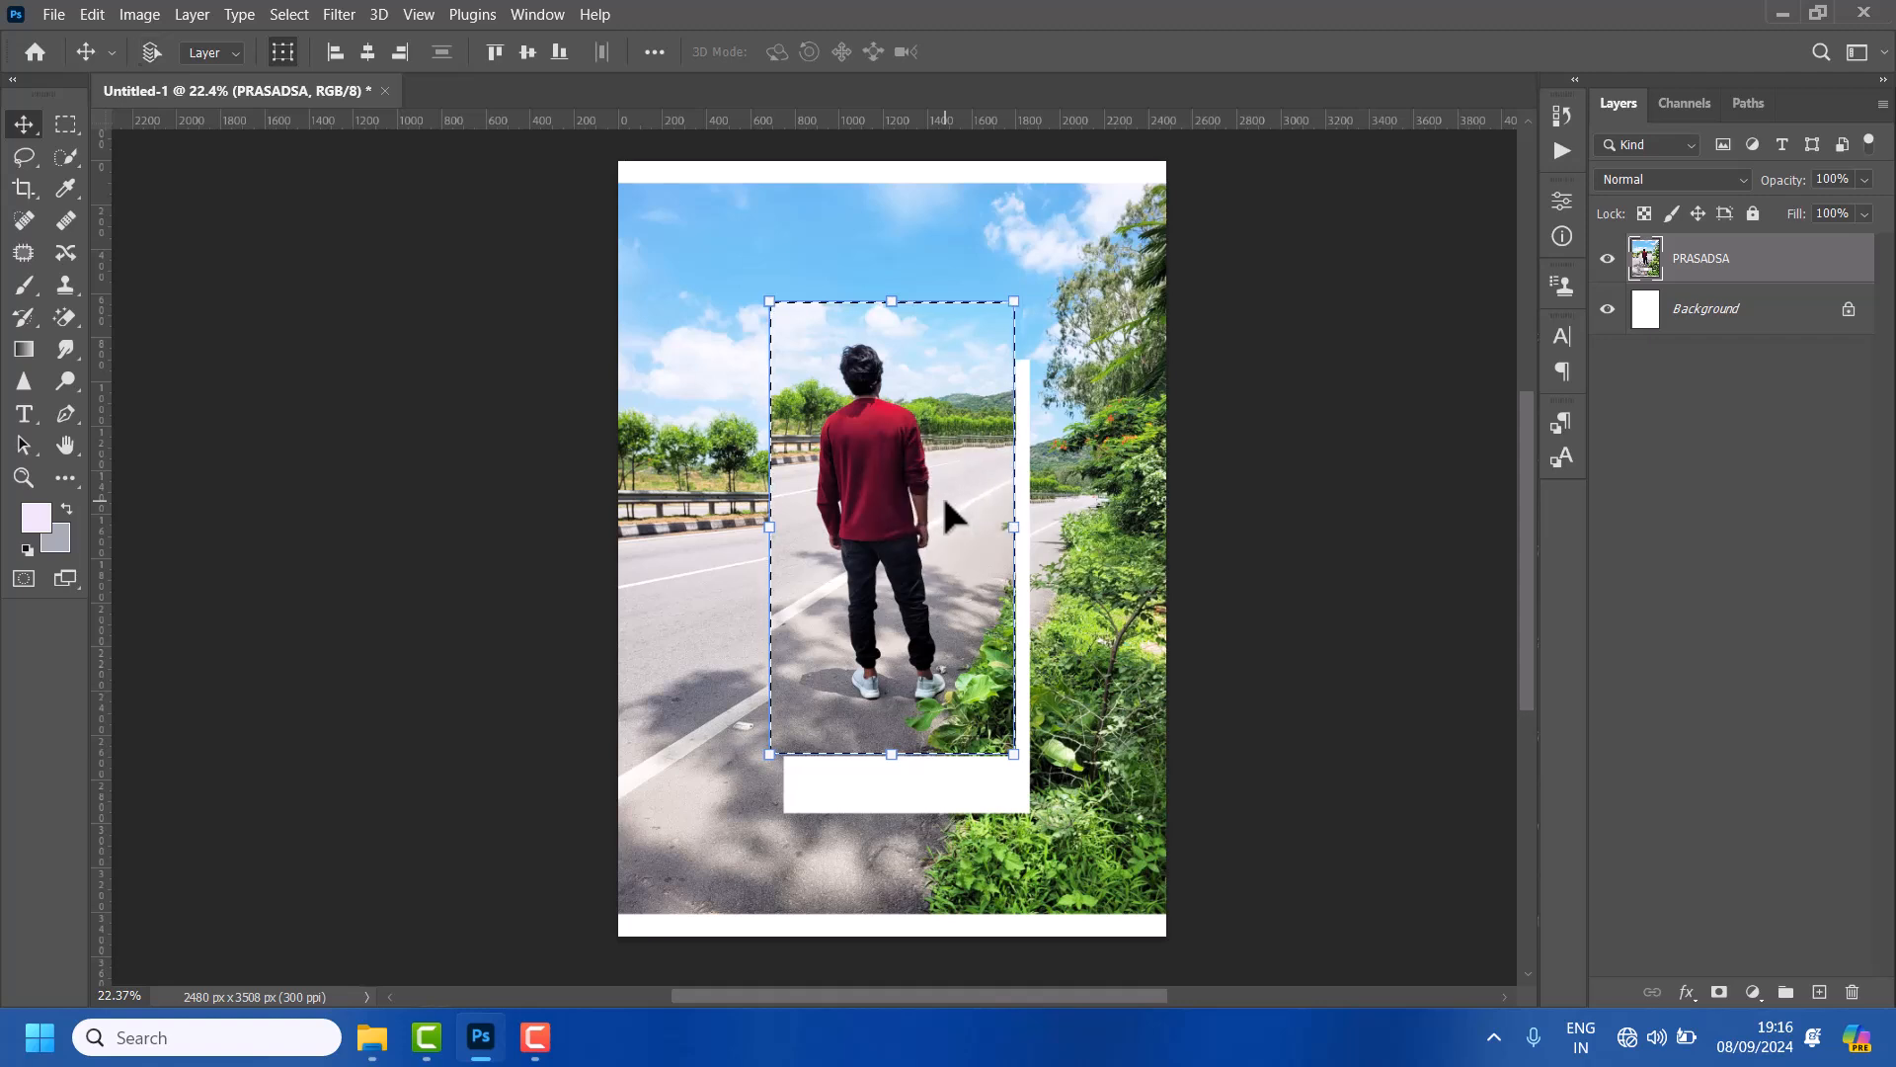
pyautogui.hotkey('ctrl', 'd')
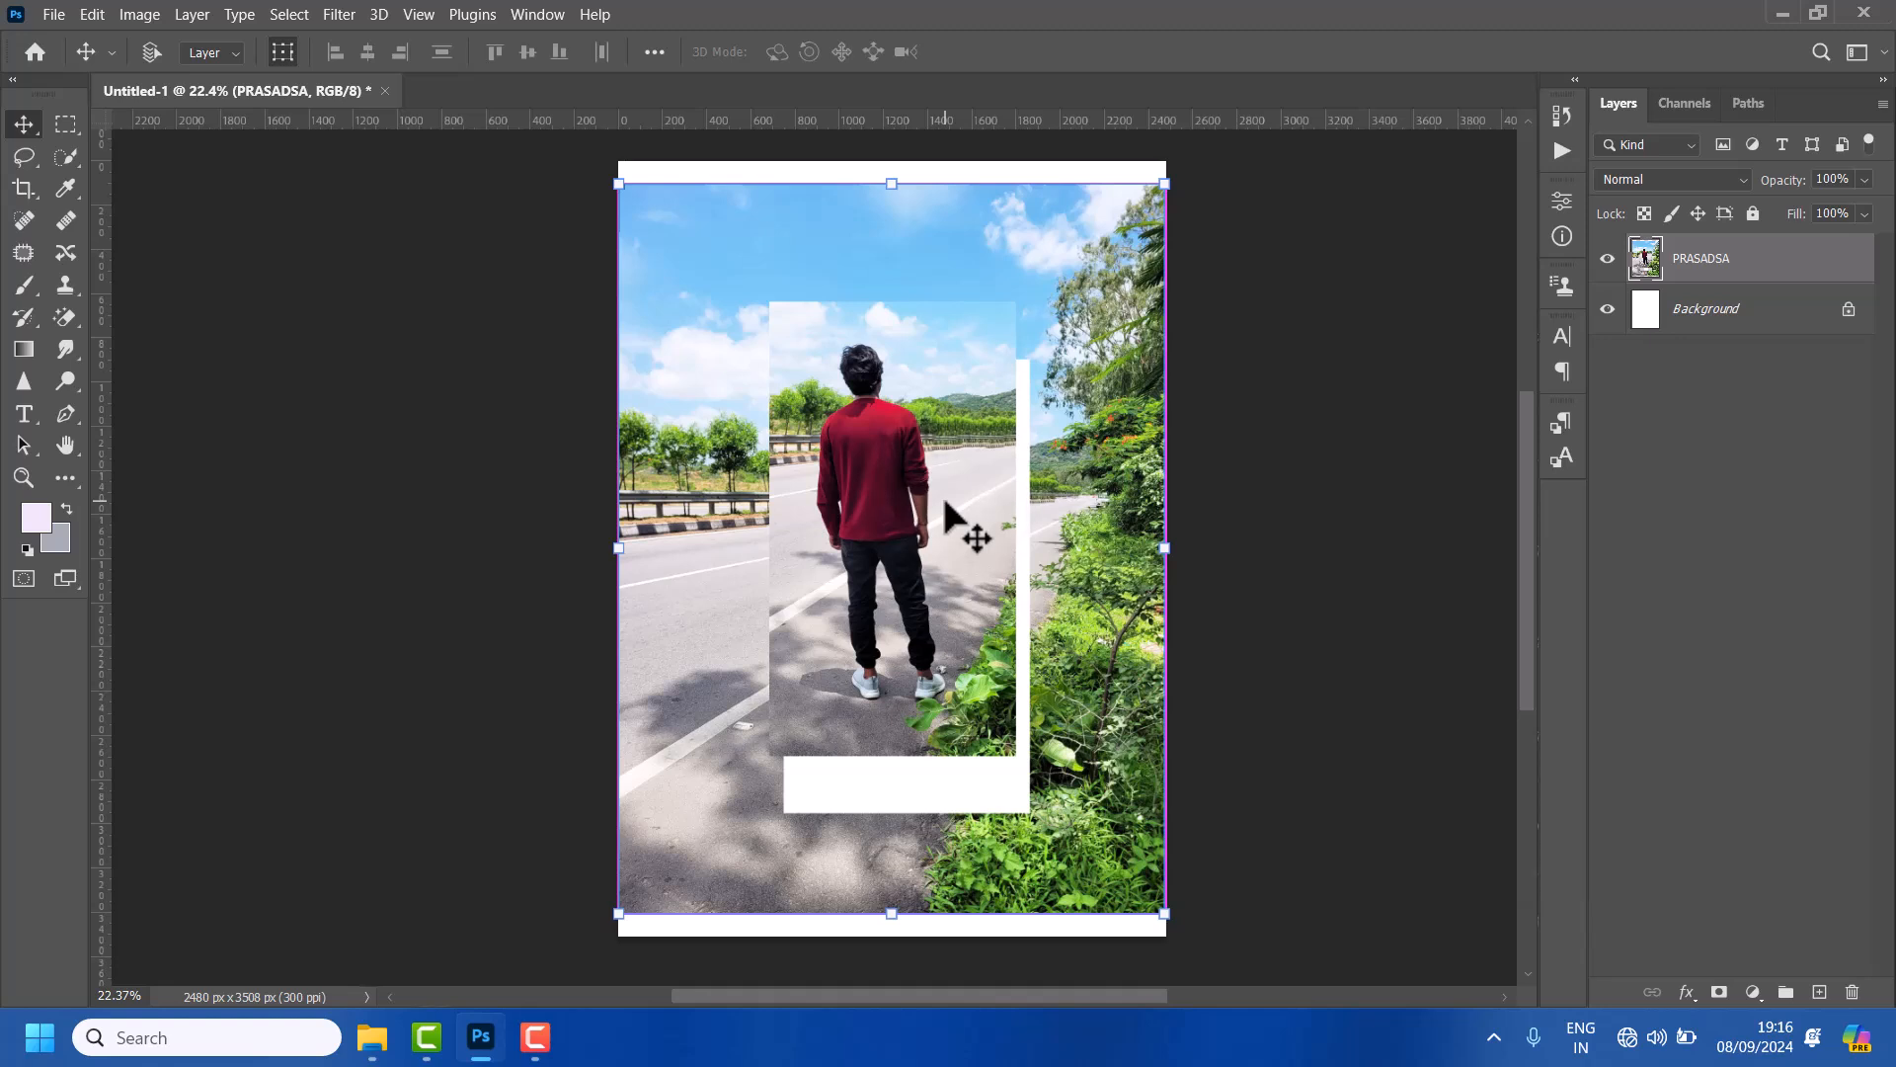
# Undo the deselection and the move of the cut-out area, and clear the marquee selection
pyautogui.hotkey('ctrl', 'z')
pyautogui.hotkey('ctrl', 'z')
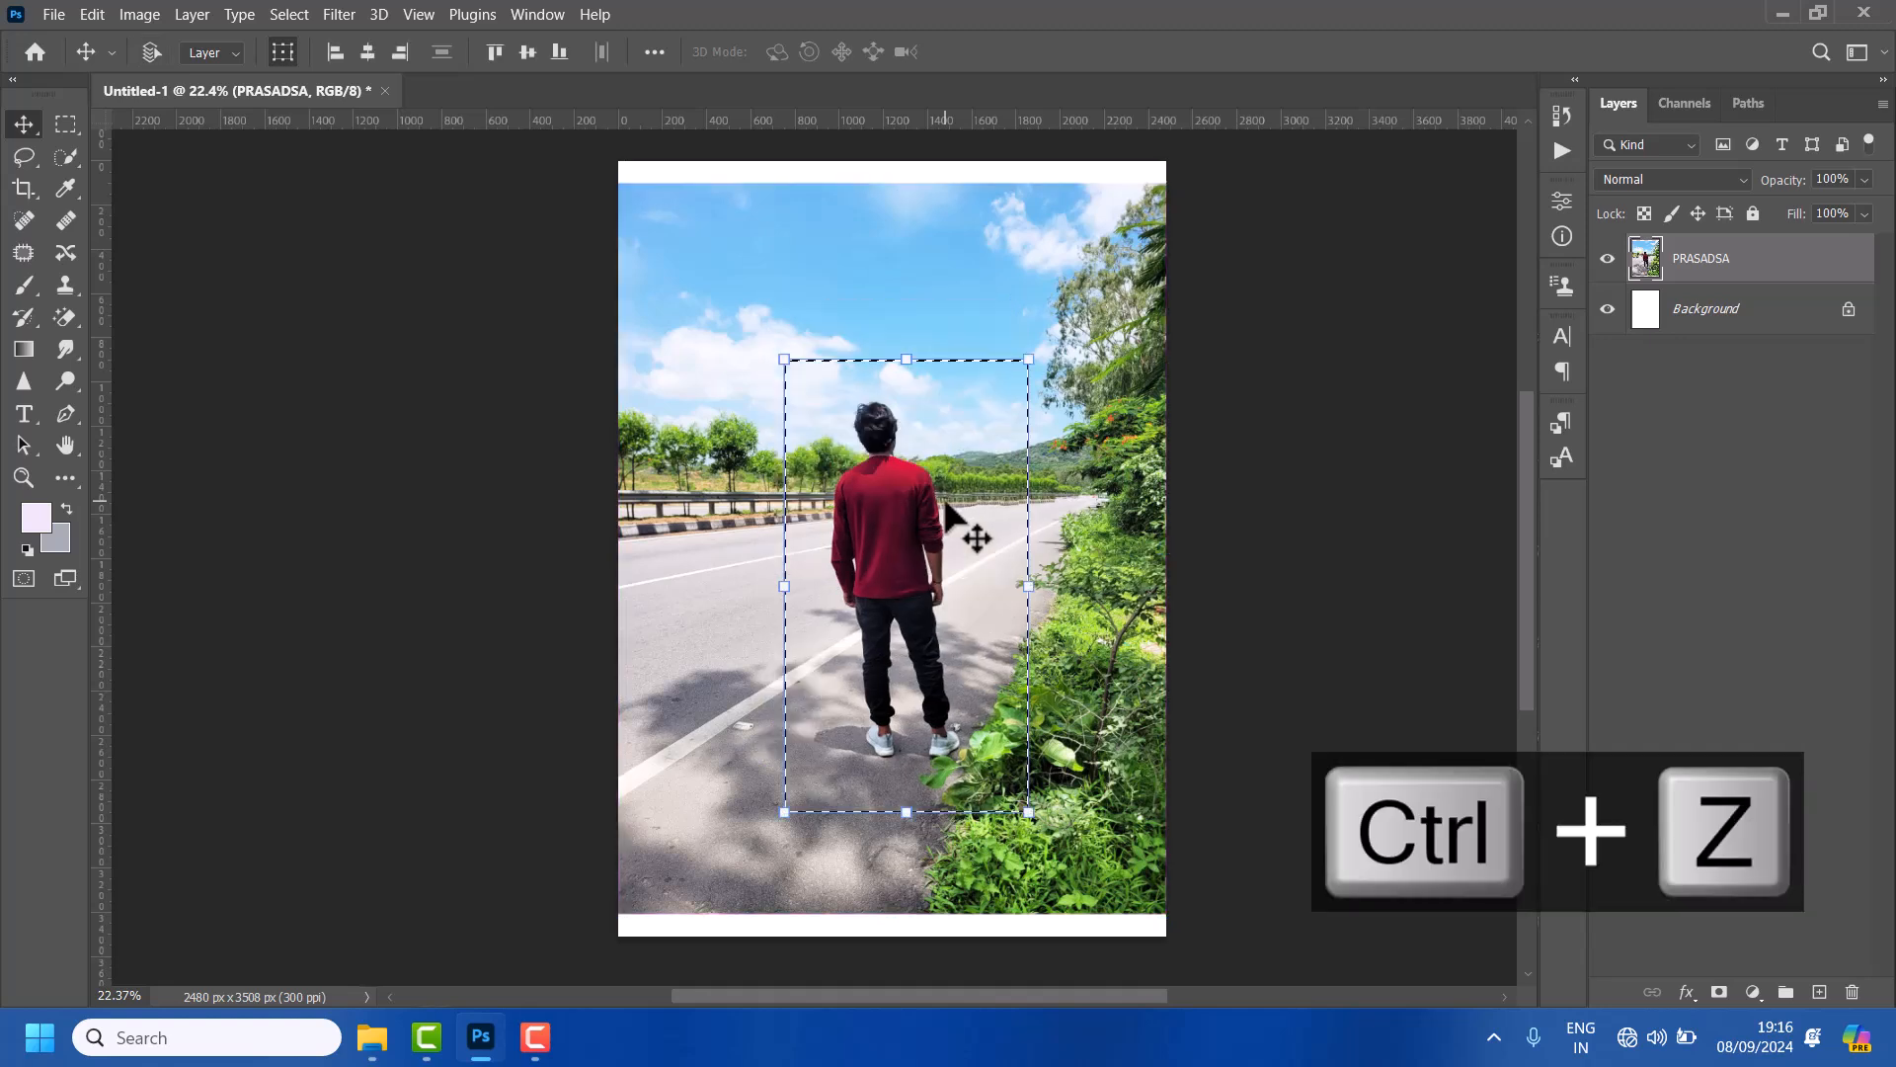
pyautogui.hotkey('ctrl', 'd')
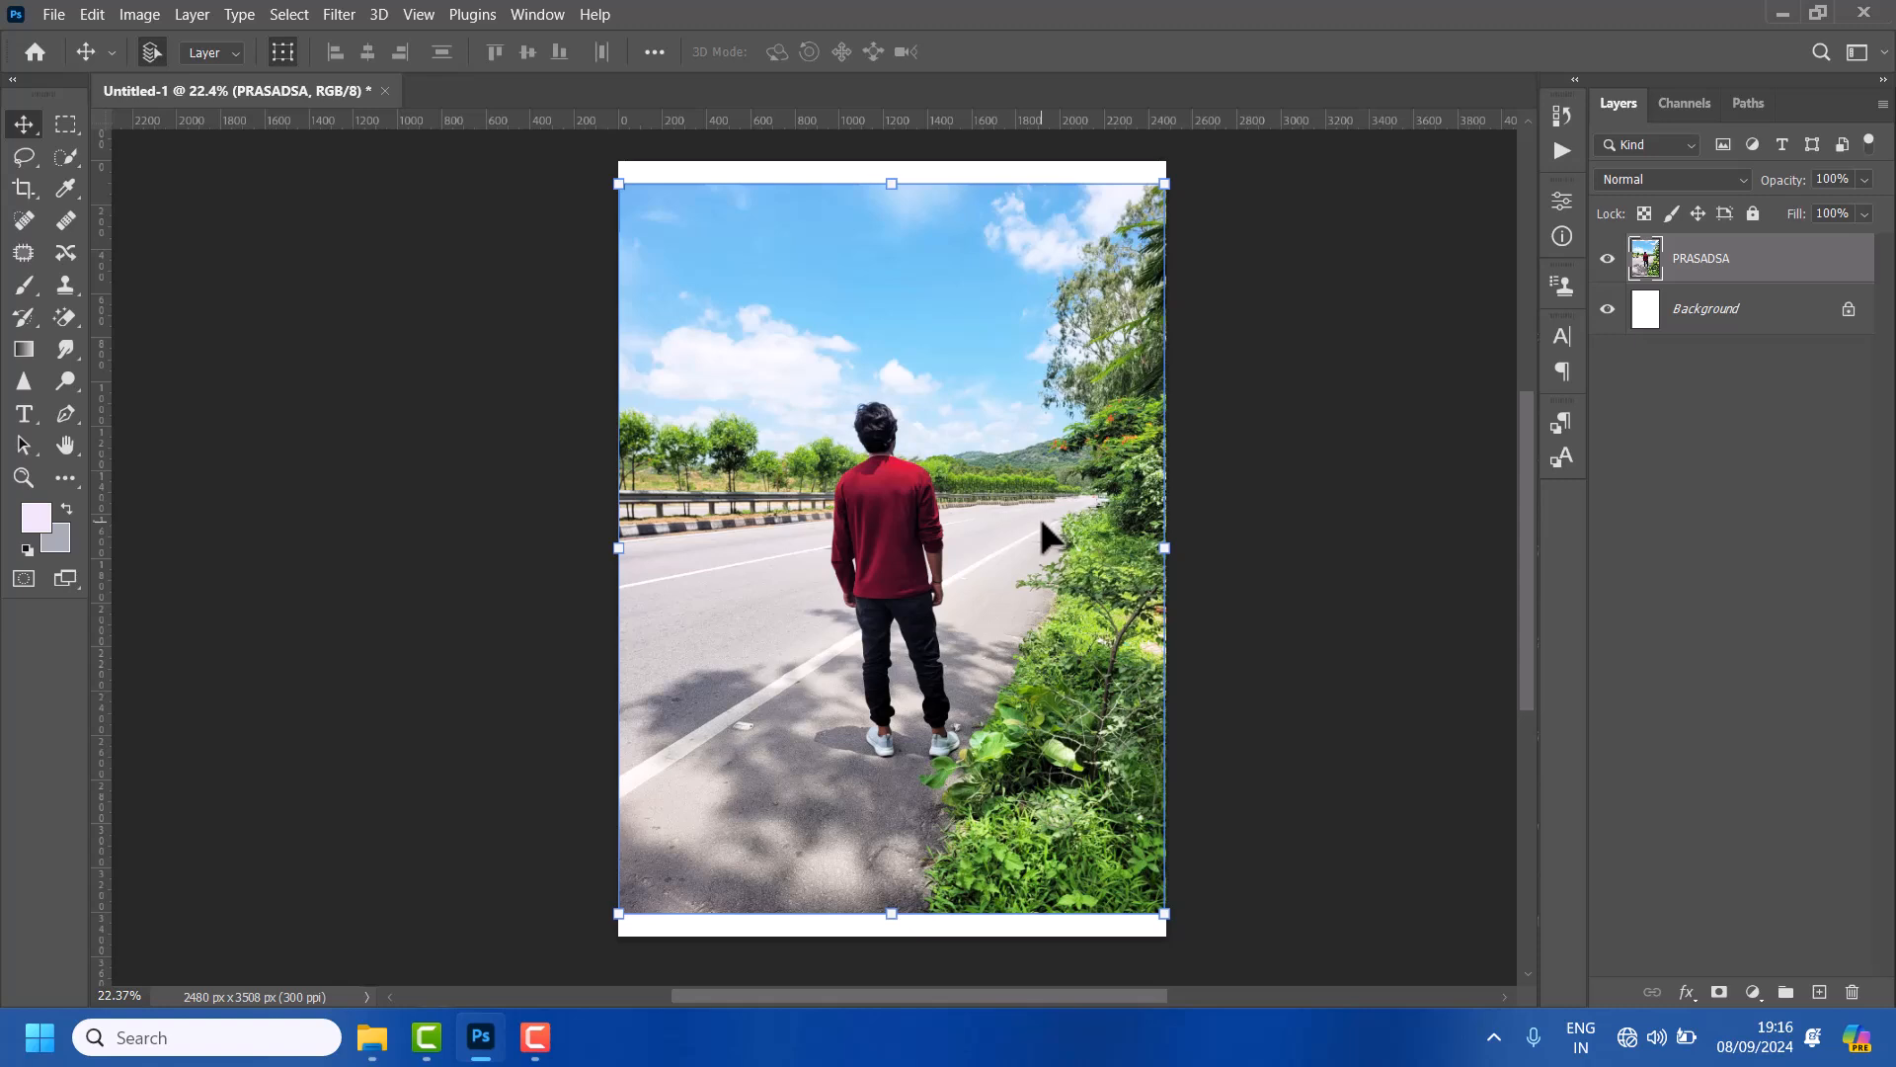
# Scale the photo layer down proportionally to about 91.91% with Free Transform, leaving white margins around it
pyautogui.hotkey('ctrl', 't')
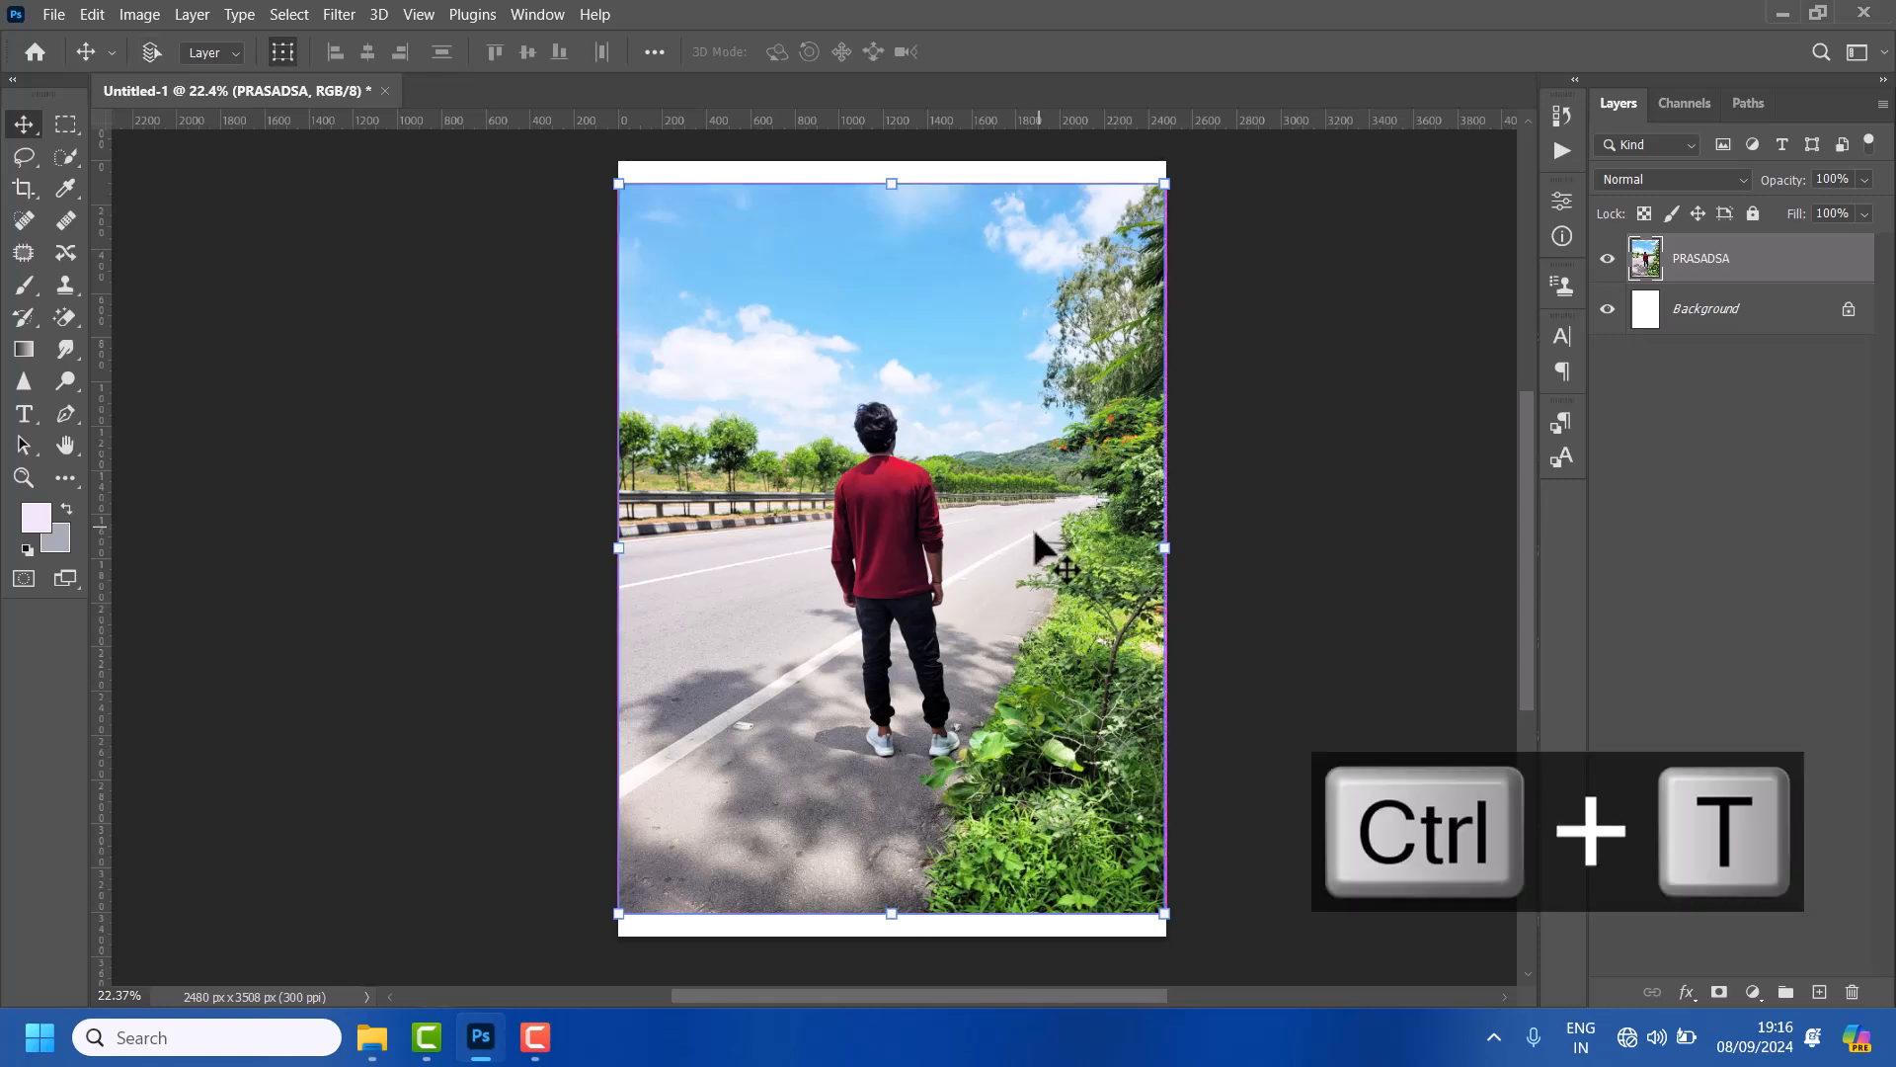
pyautogui.rightClick(946, 539)
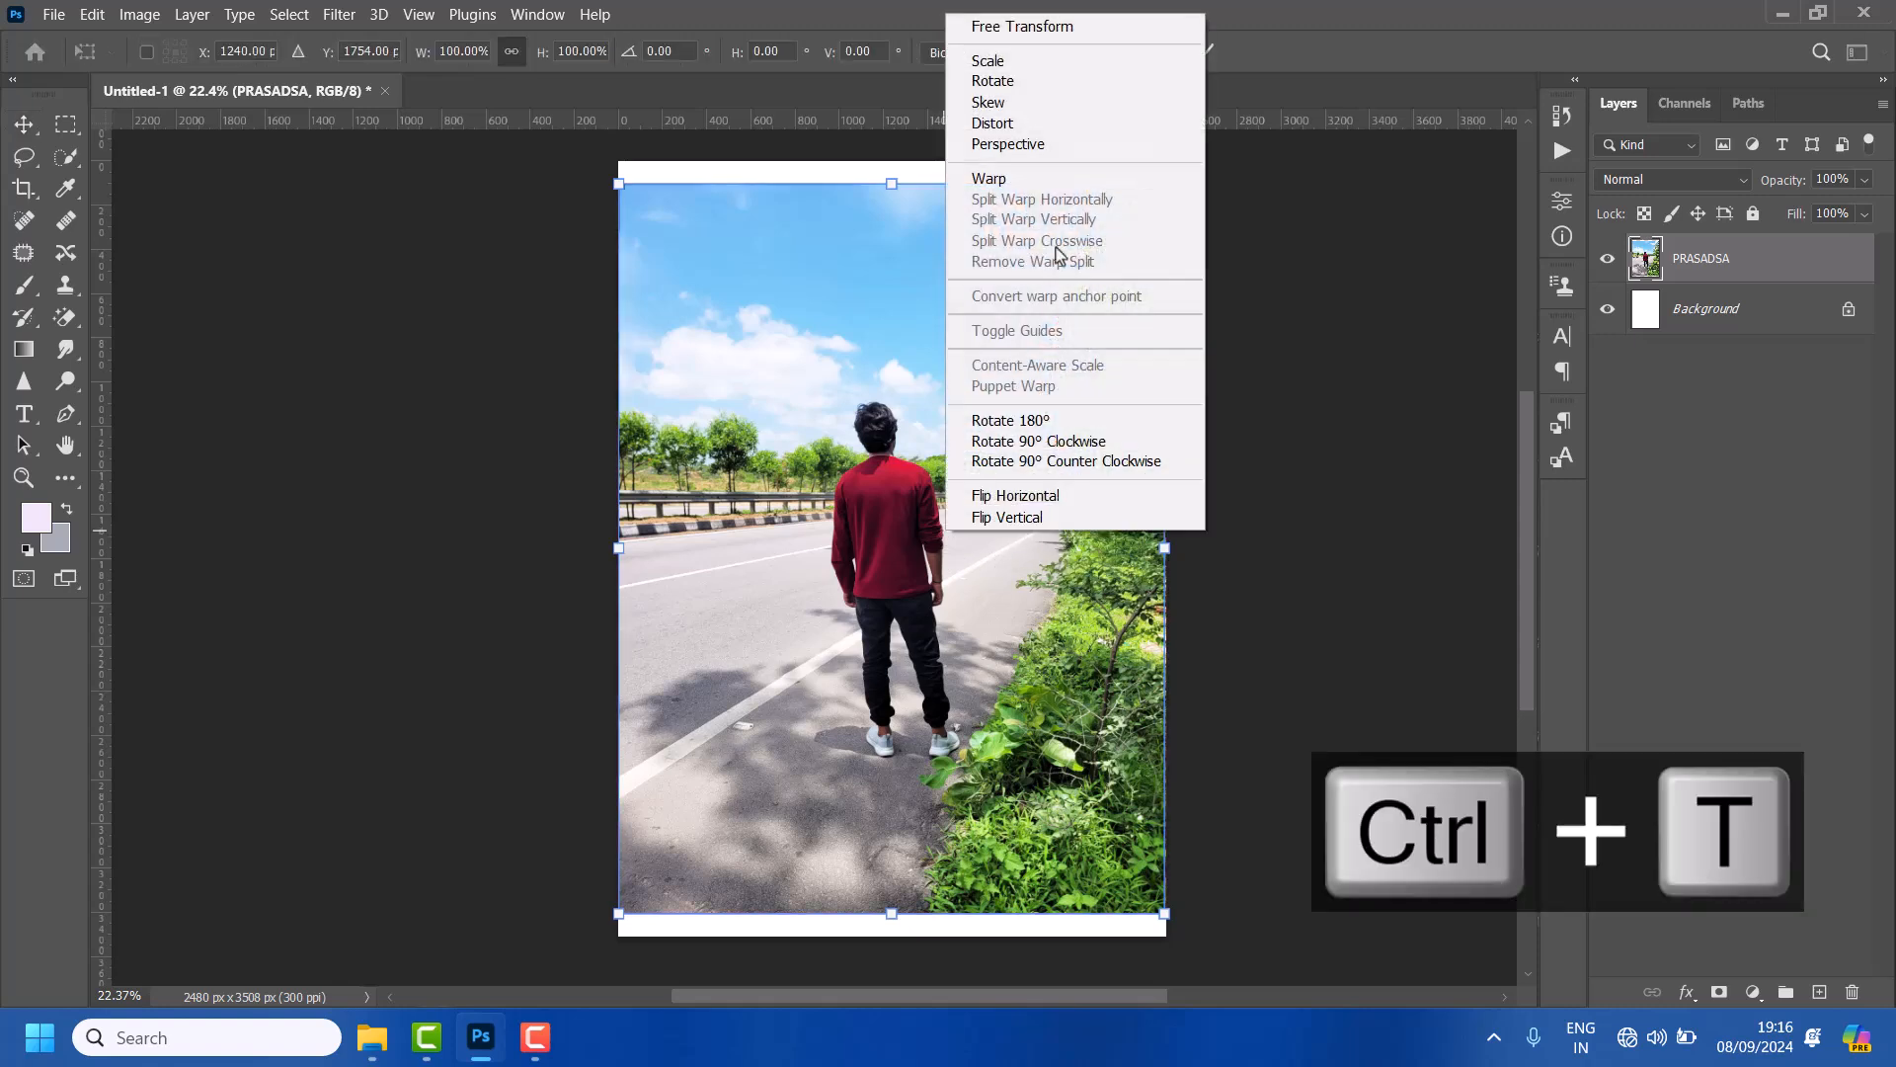
pyautogui.click(1025, 33)
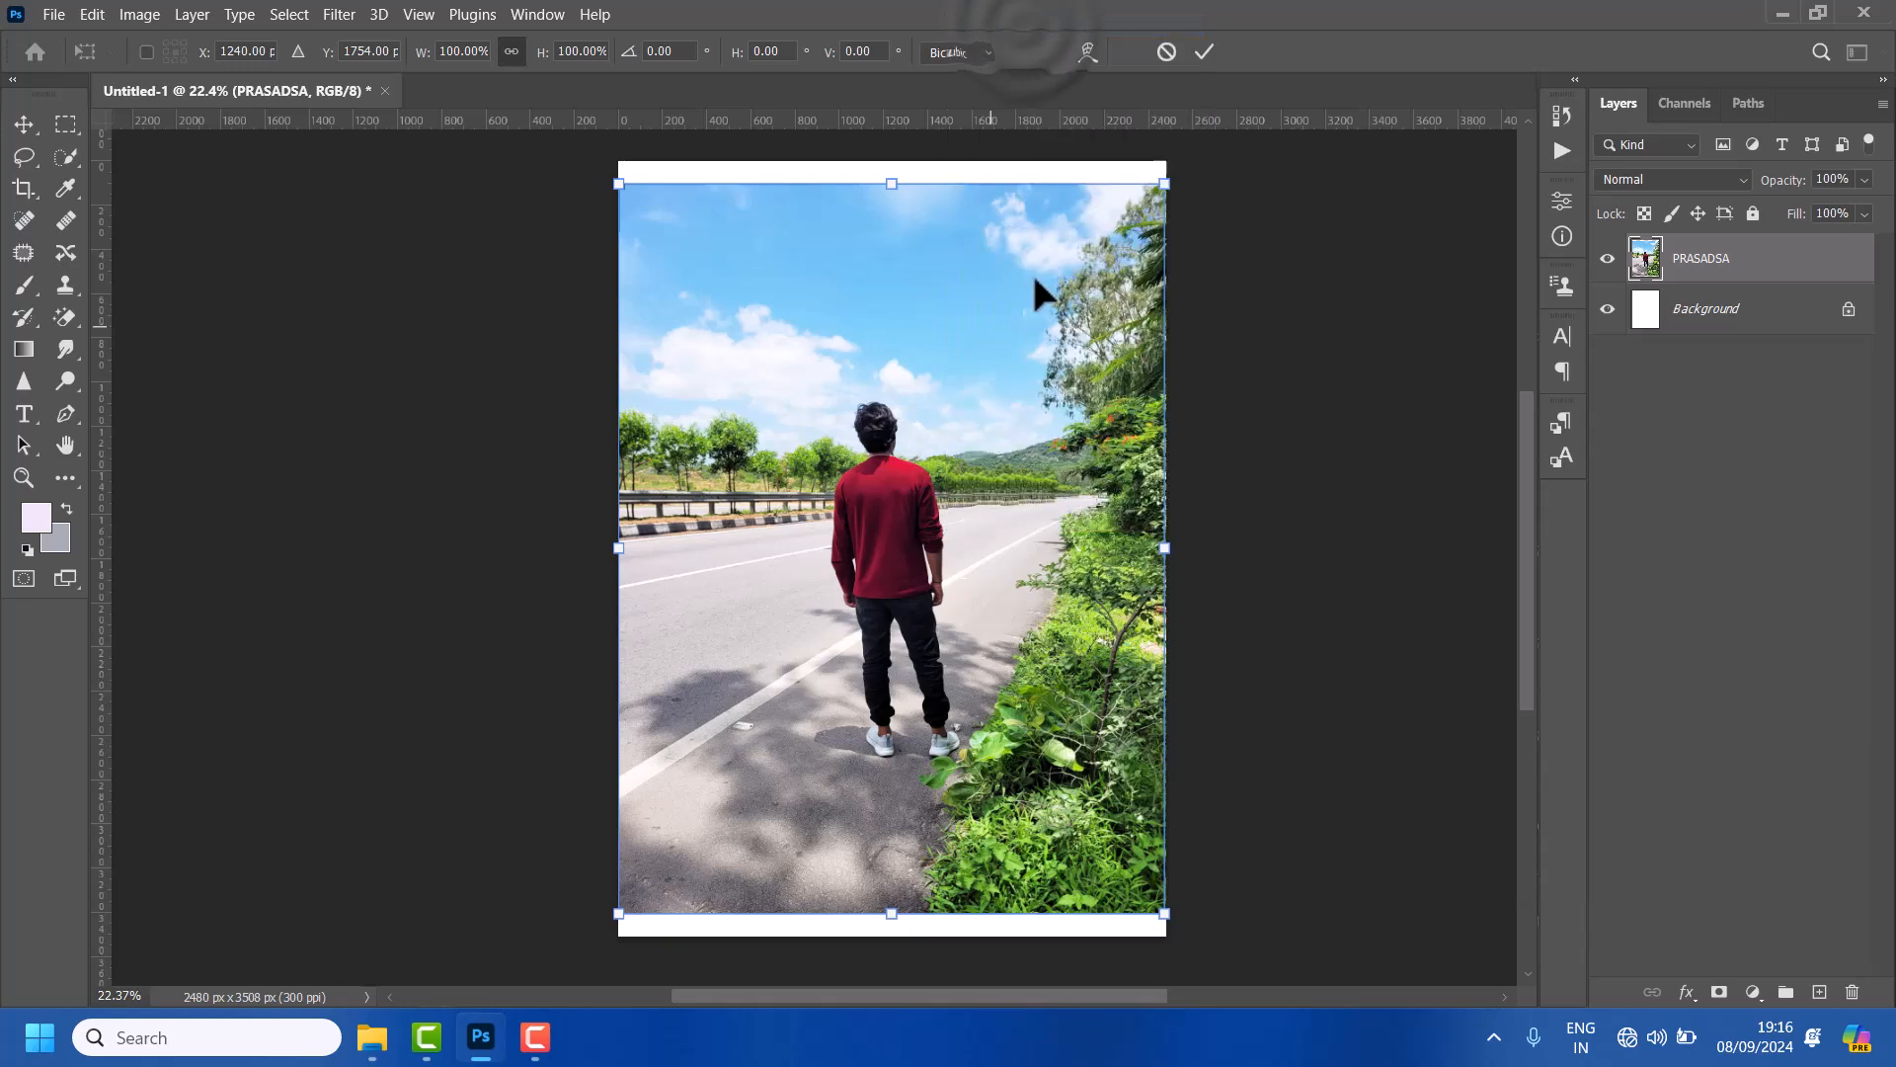
pyautogui.moveTo(1153, 184); pyautogui.dragTo(1112, 231)
pyautogui.moveTo(1045, 519); pyautogui.dragTo(1059, 512)
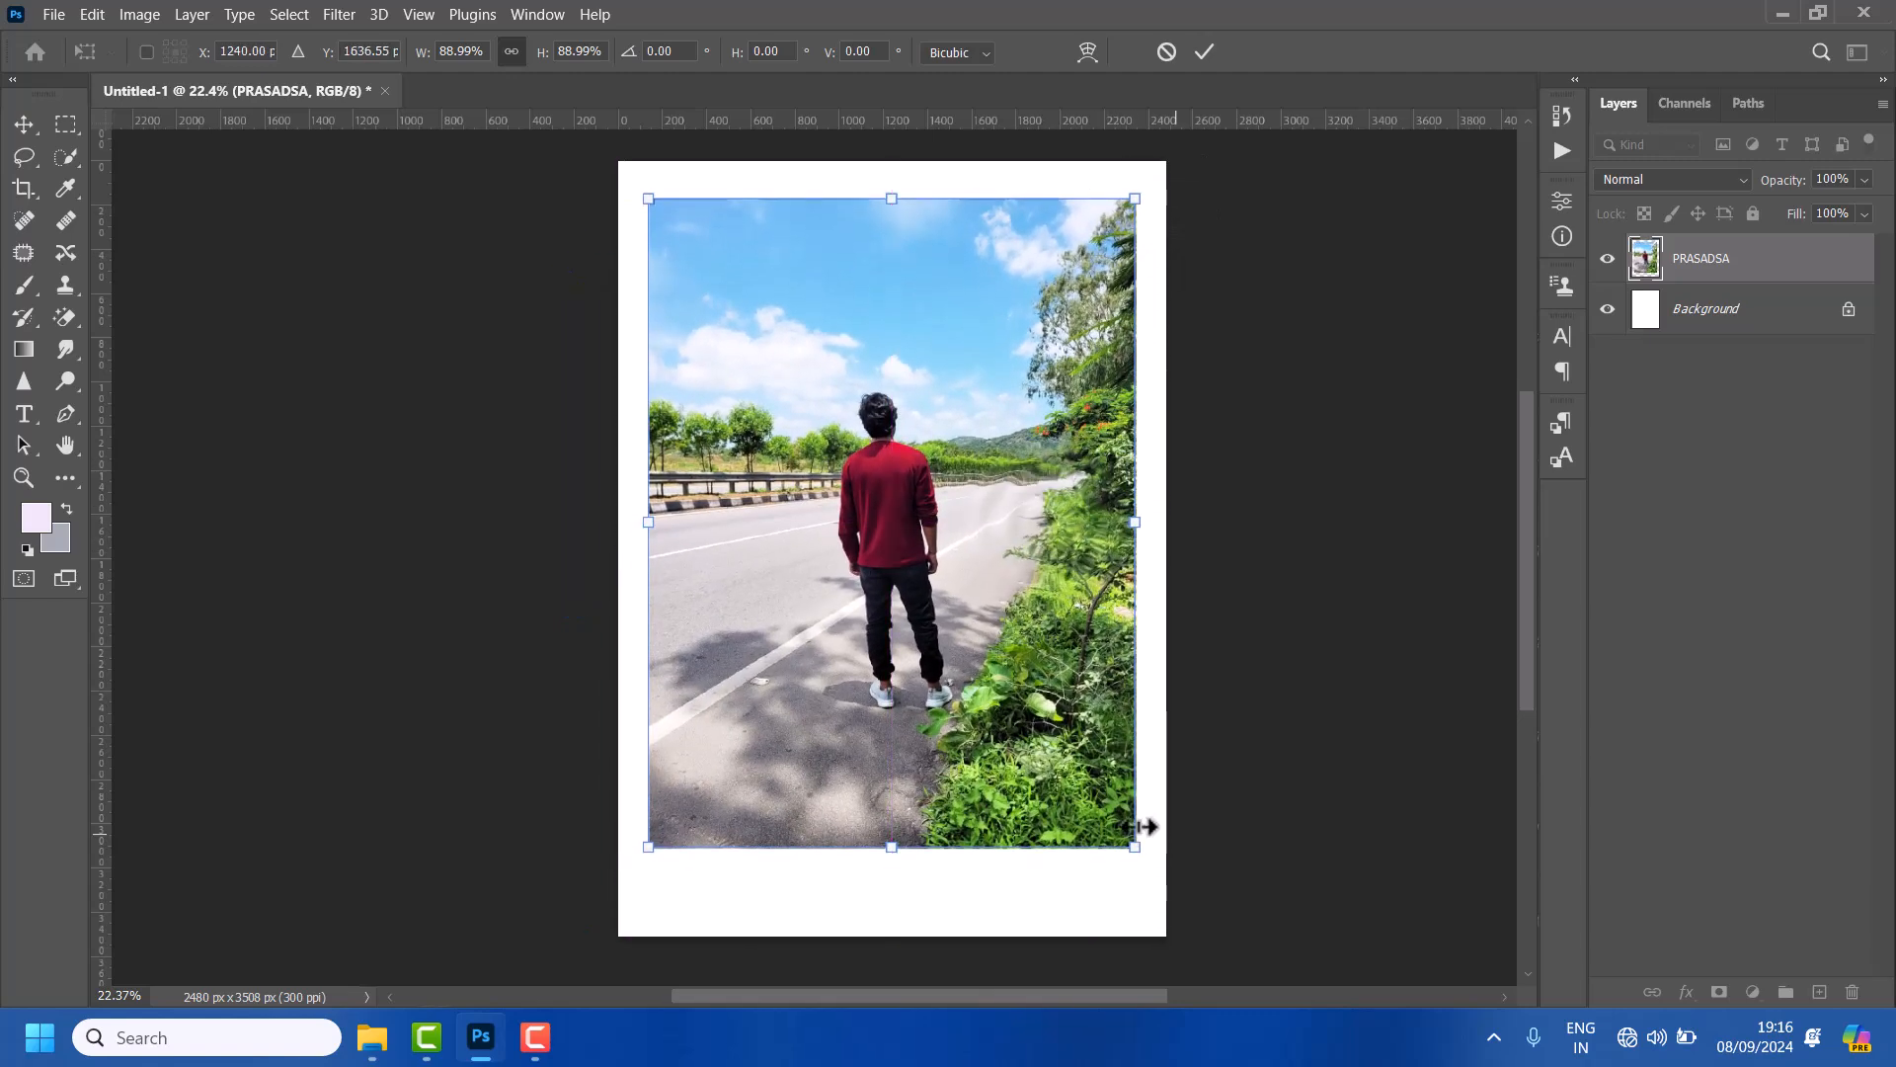
pyautogui.moveTo(1132, 843)
pyautogui.mouseDown()
pyautogui.moveTo(1024, 685)
pyautogui.moveTo(1150, 867)
pyautogui.mouseUp()
pyautogui.moveTo(1041, 748)
pyautogui.mouseDown()
pyautogui.moveTo(1022, 741)
pyautogui.moveTo(1038, 747)
pyautogui.mouseUp()
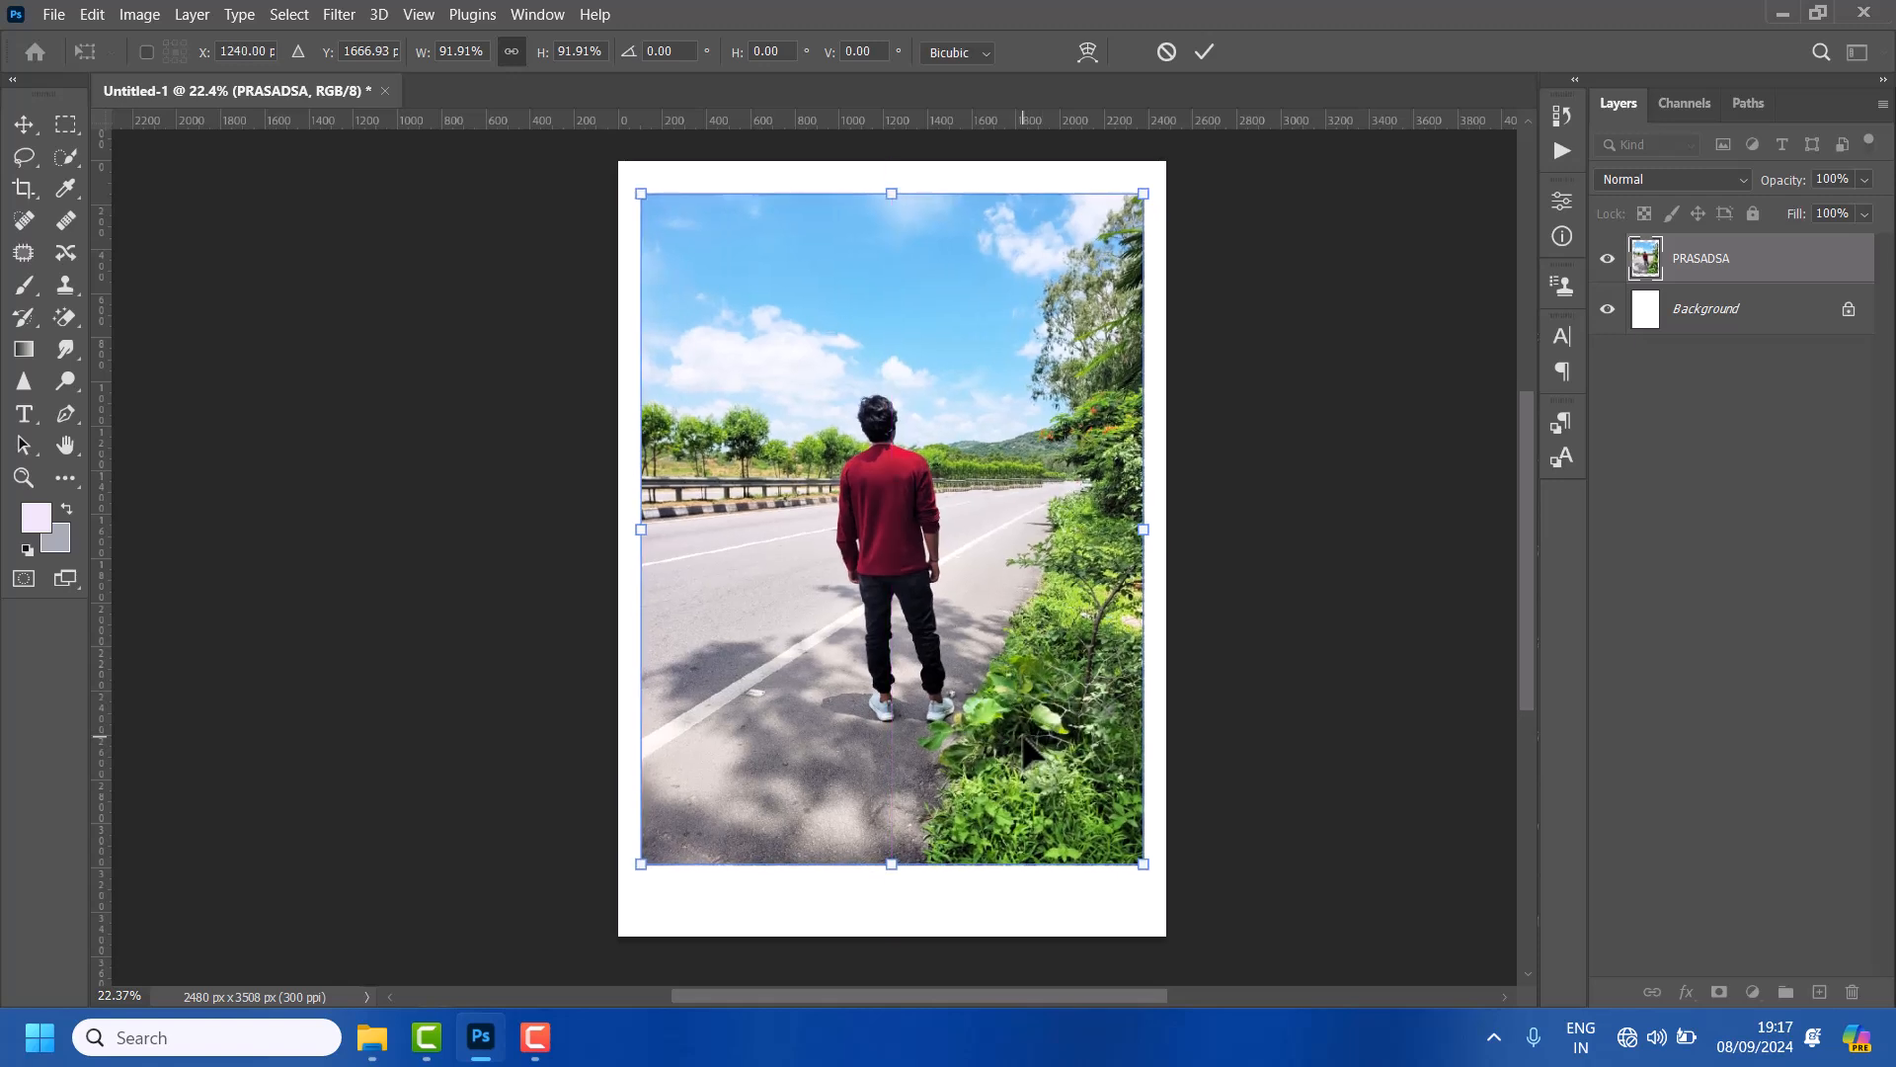
pyautogui.rightClick(1030, 698)
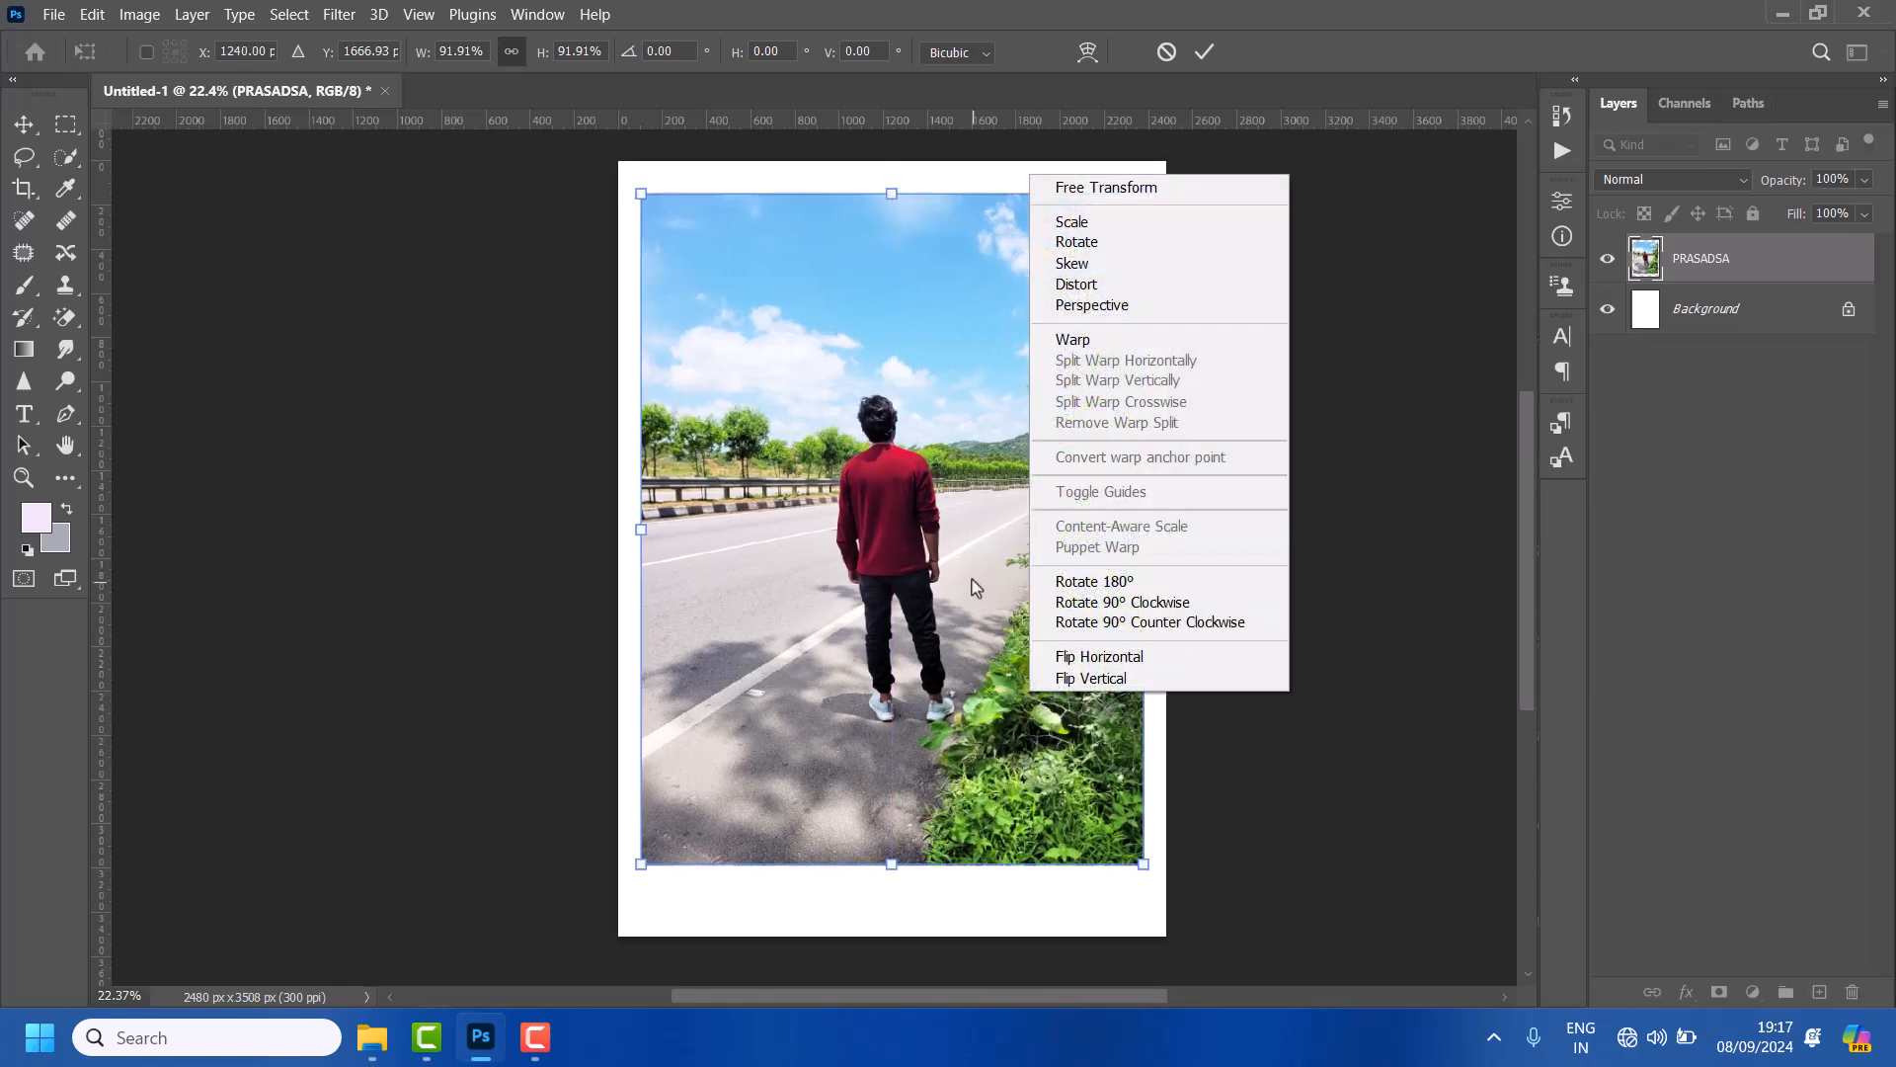
pyautogui.click(968, 566)
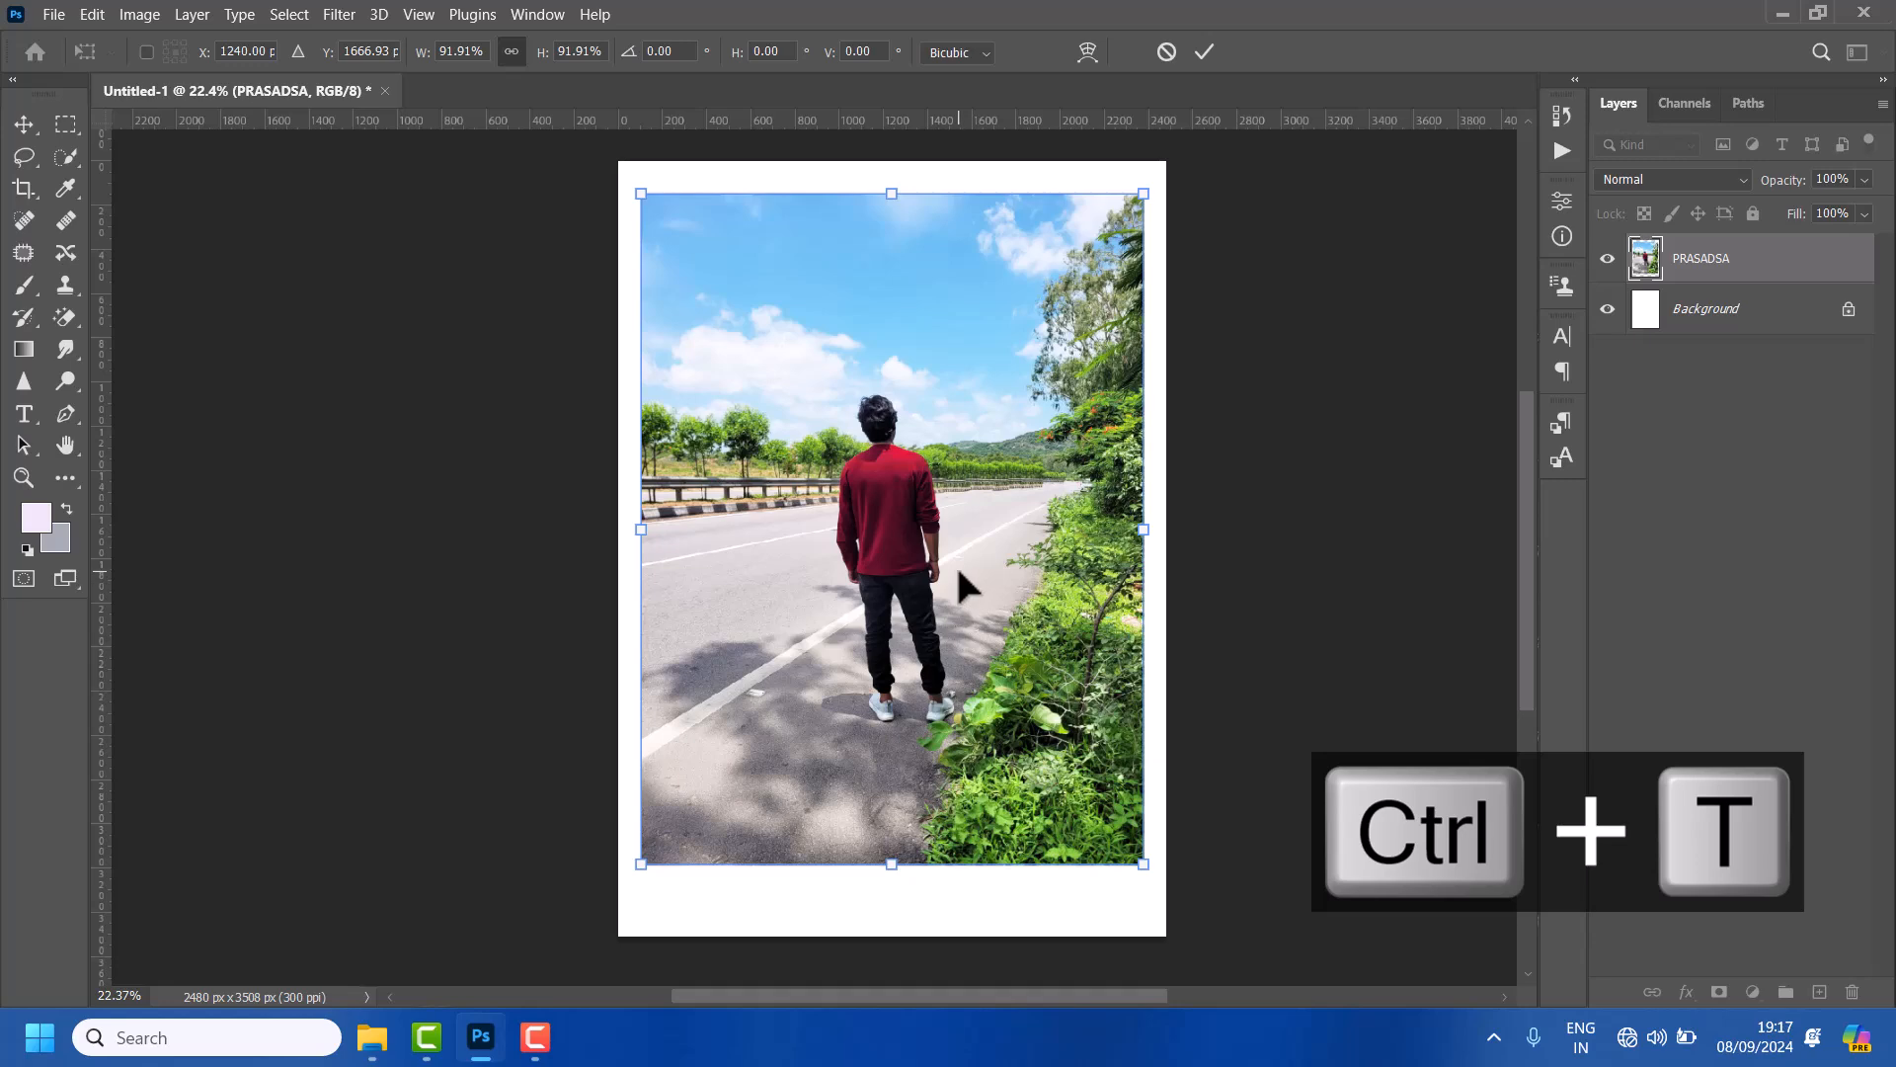
pyautogui.rightClick(952, 494)
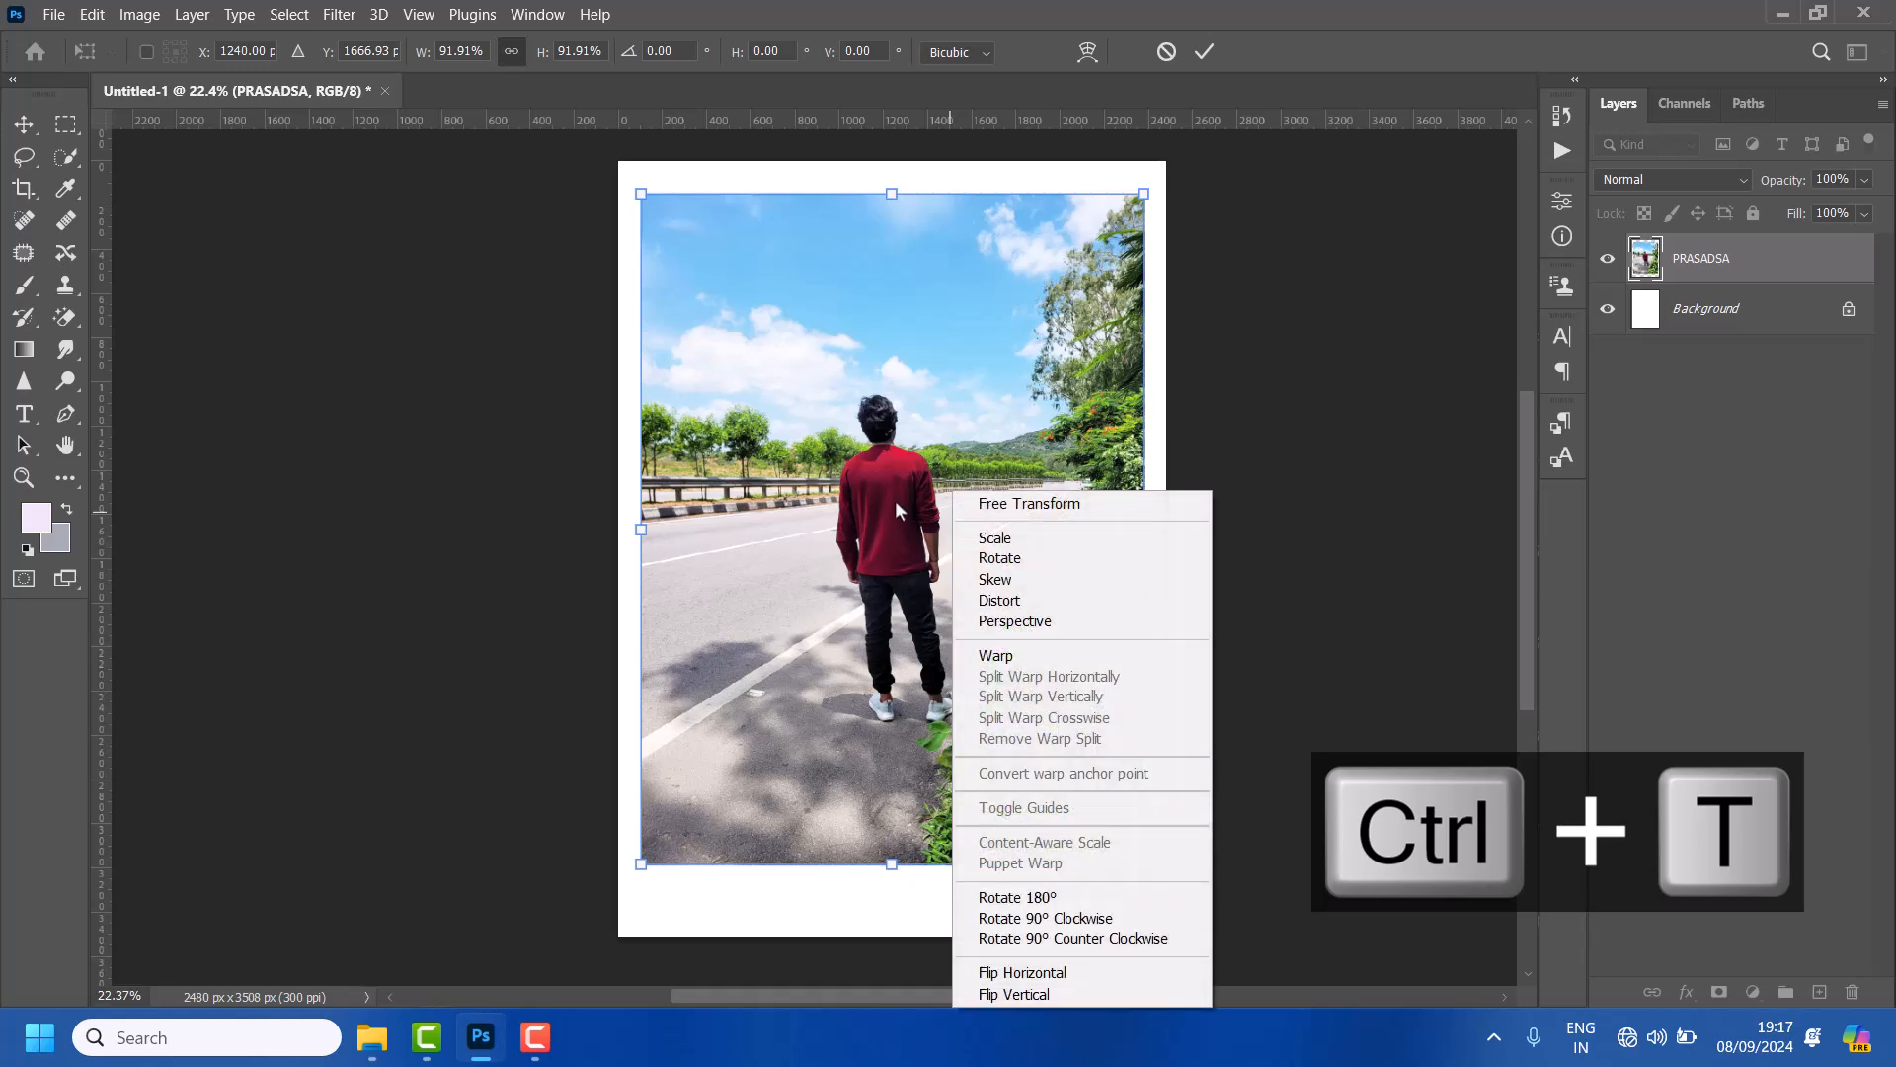
pyautogui.click(897, 482)
# Warp the photo layer by pulling its upper-right corner slightly outward, discarding the trial warp split, and apply the transform
pyautogui.rightClick(895, 488)
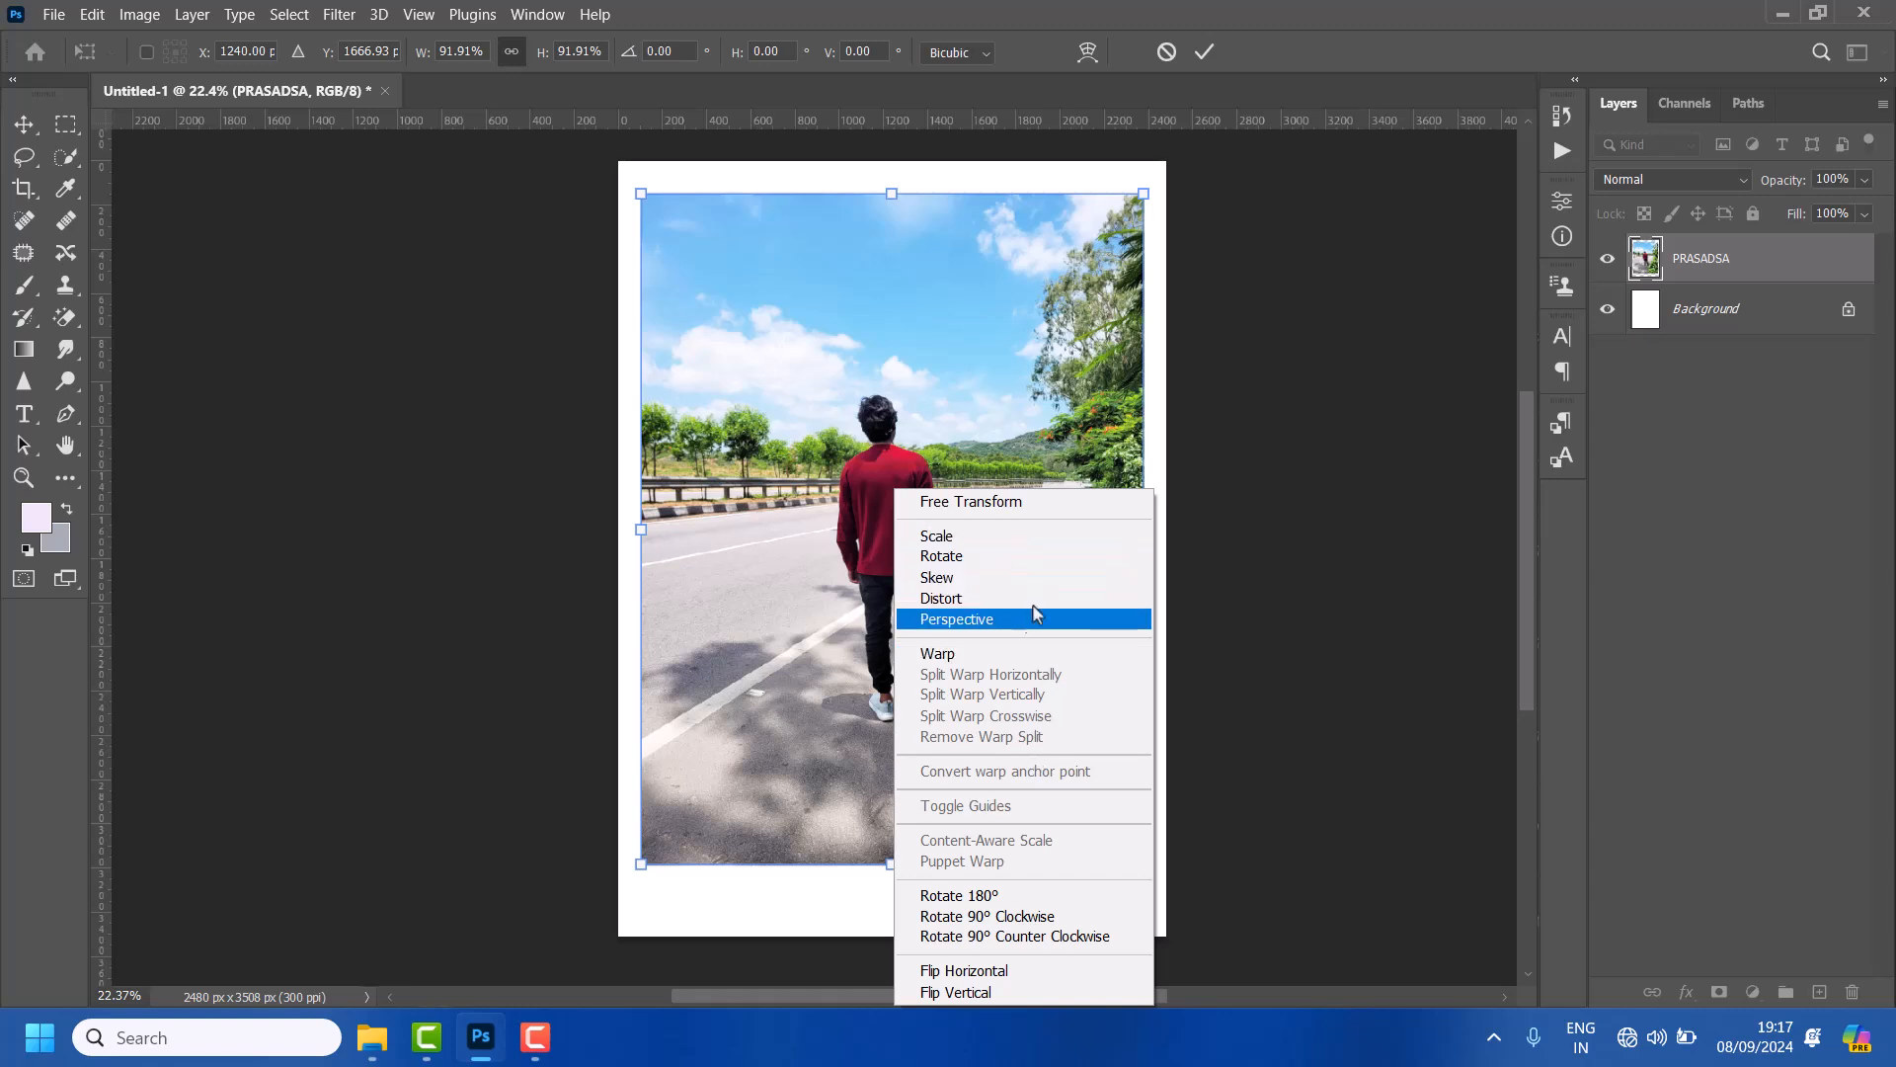
pyautogui.click(1045, 547)
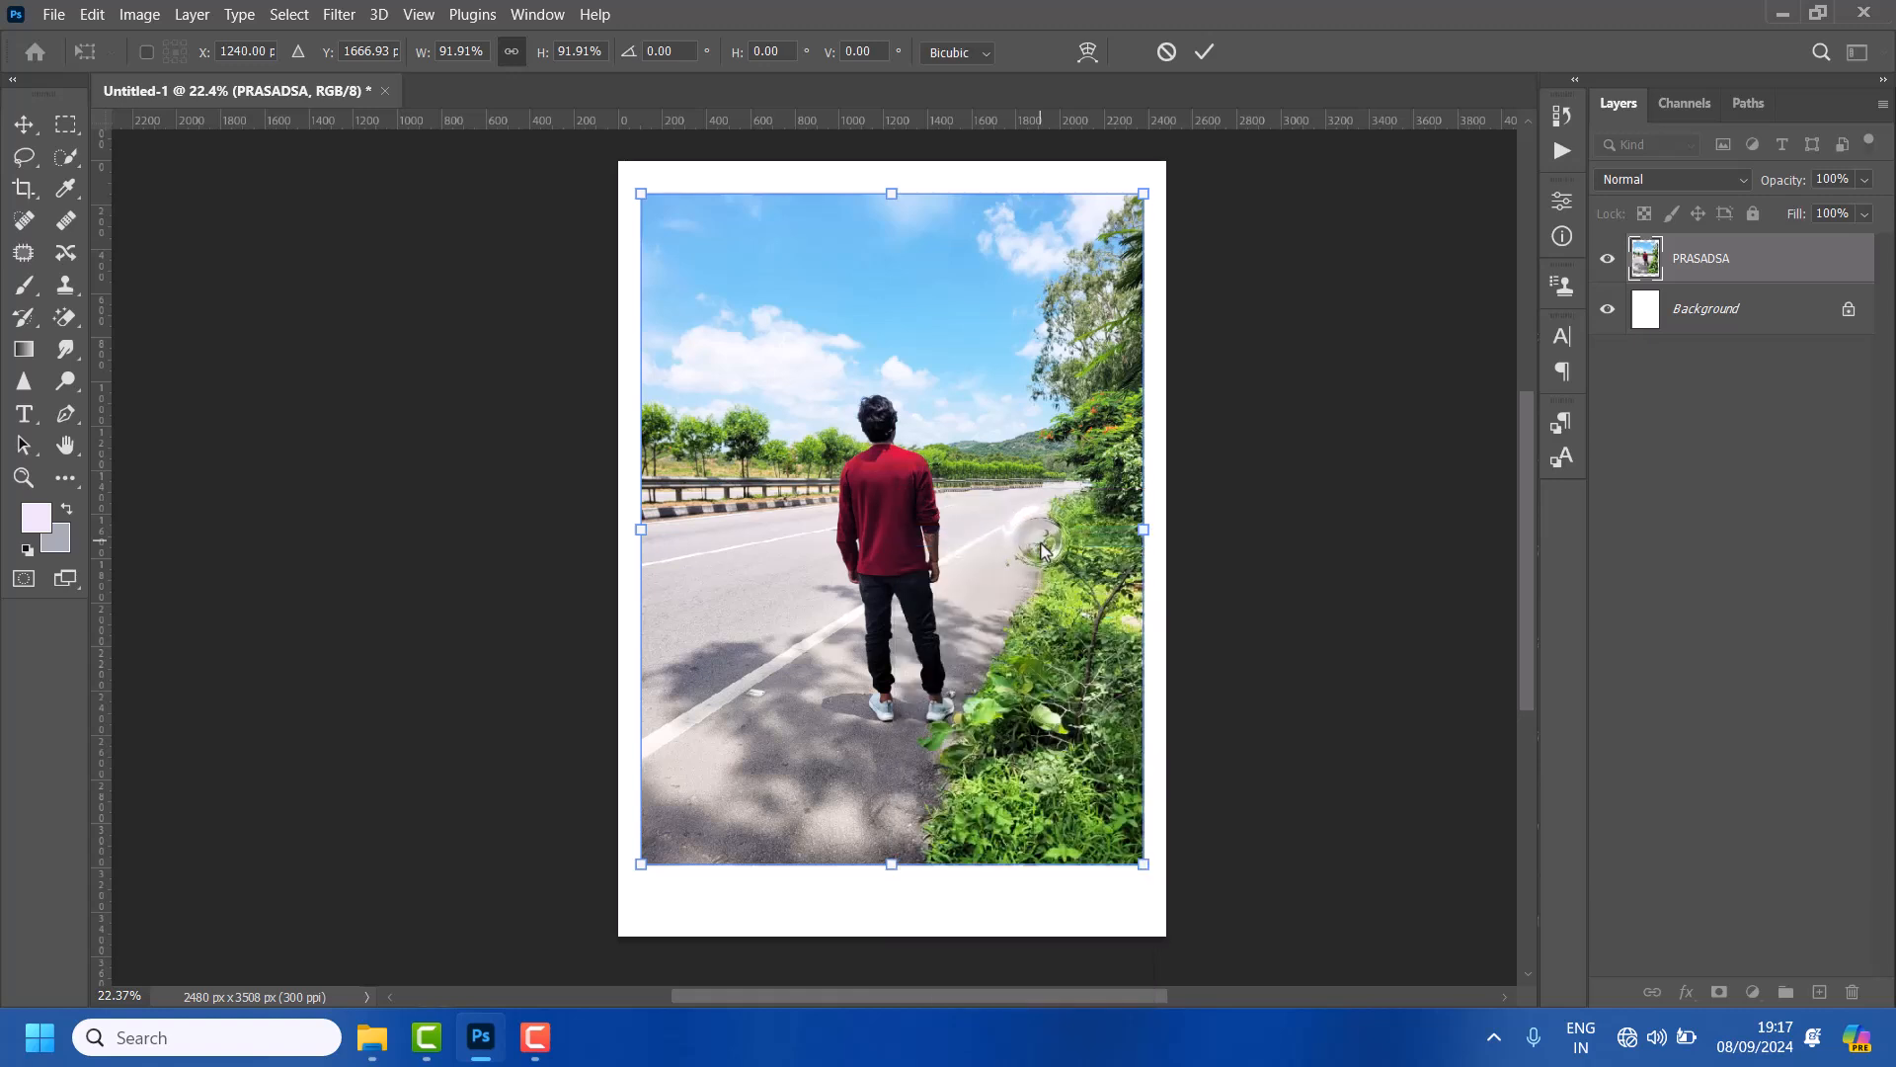
pyautogui.rightClick(1068, 429)
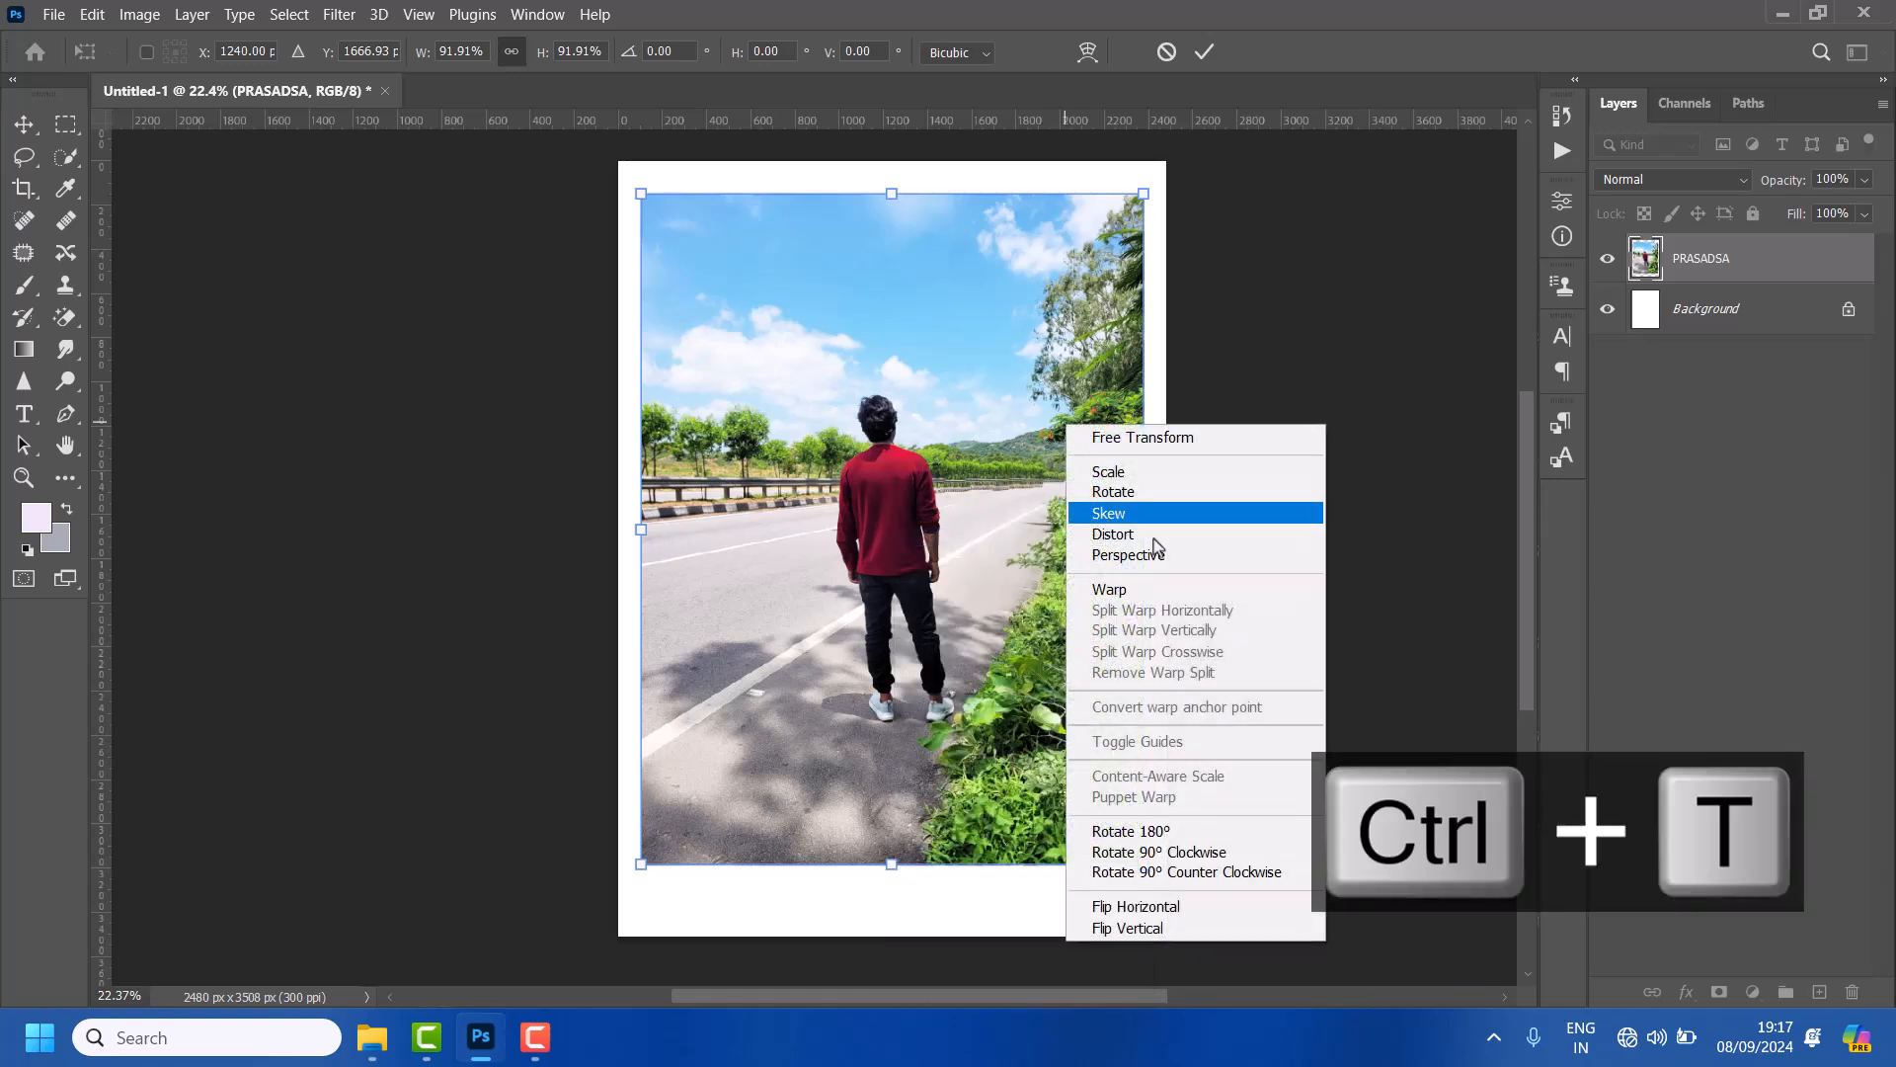
pyautogui.click(1151, 591)
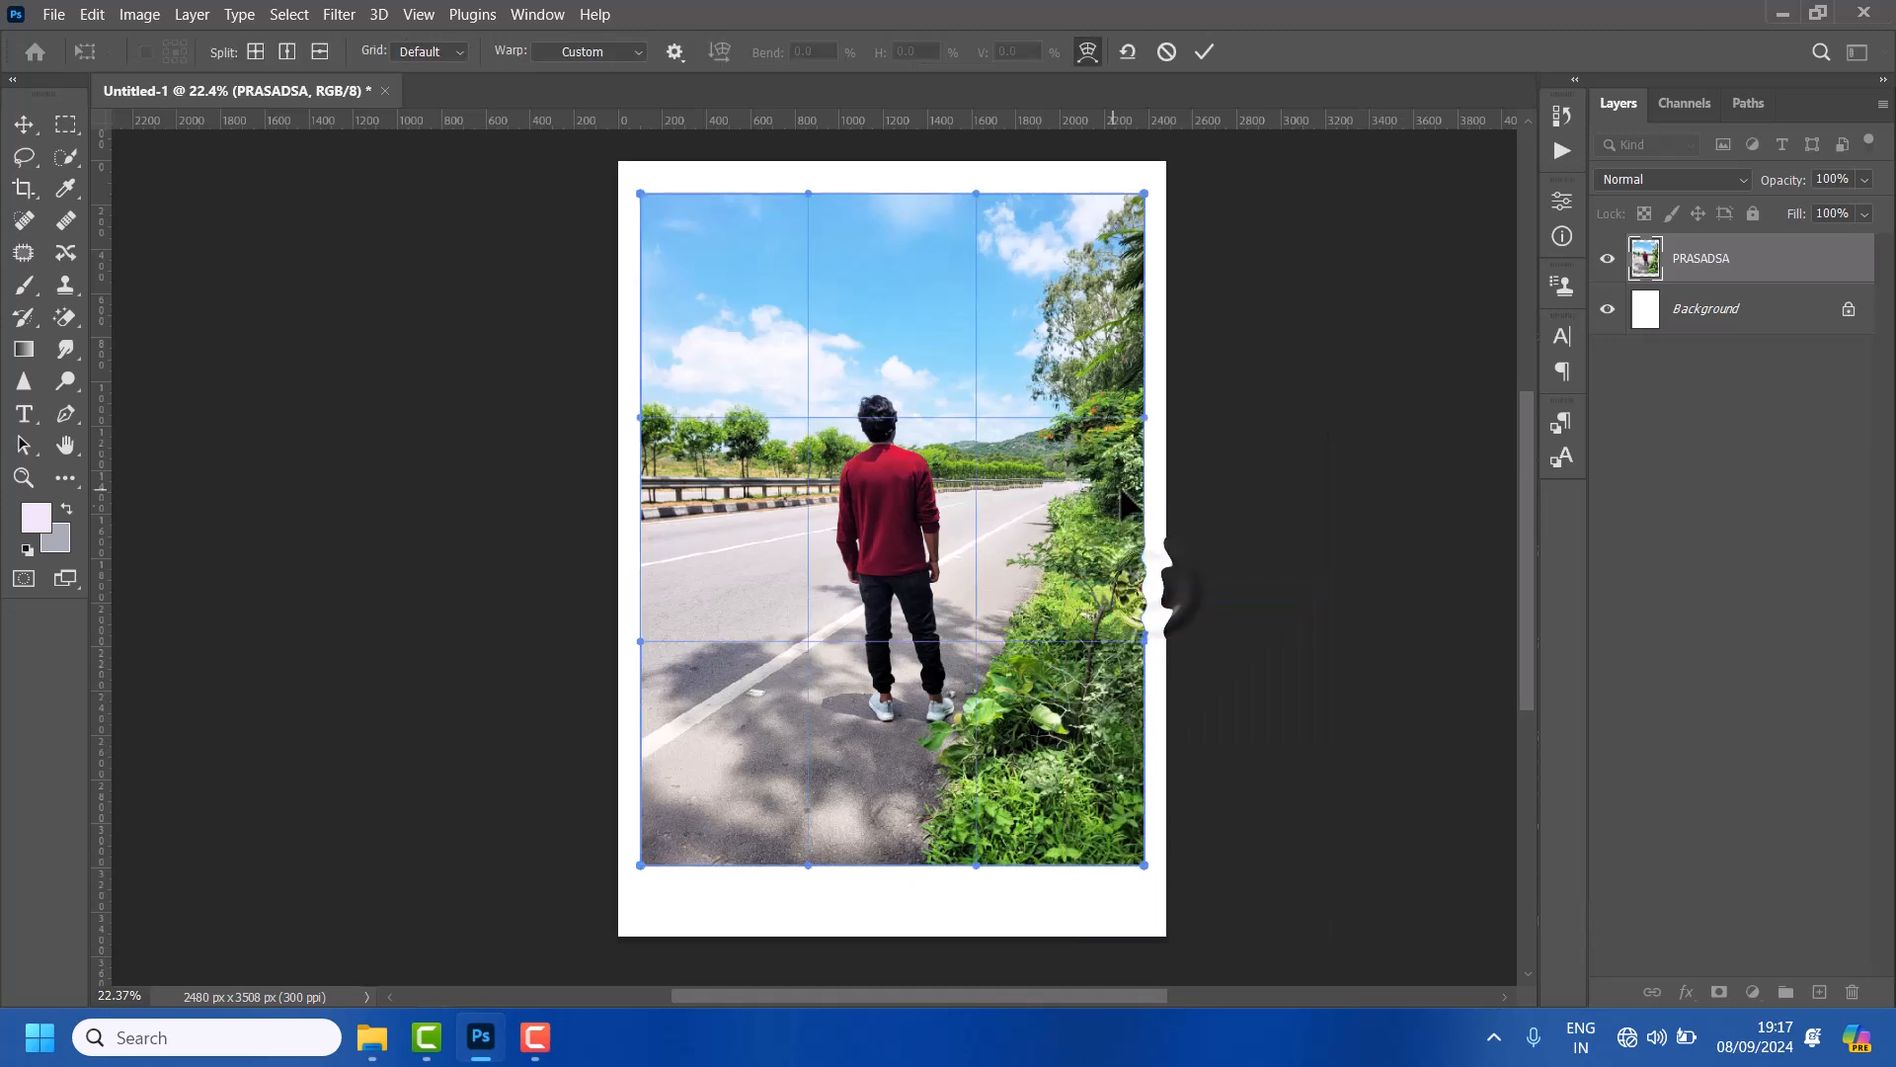
pyautogui.keyDown('alt'); pyautogui.click(1072, 243); pyautogui.keyUp('alt')
pyautogui.hotkey('ctrl', 'z')
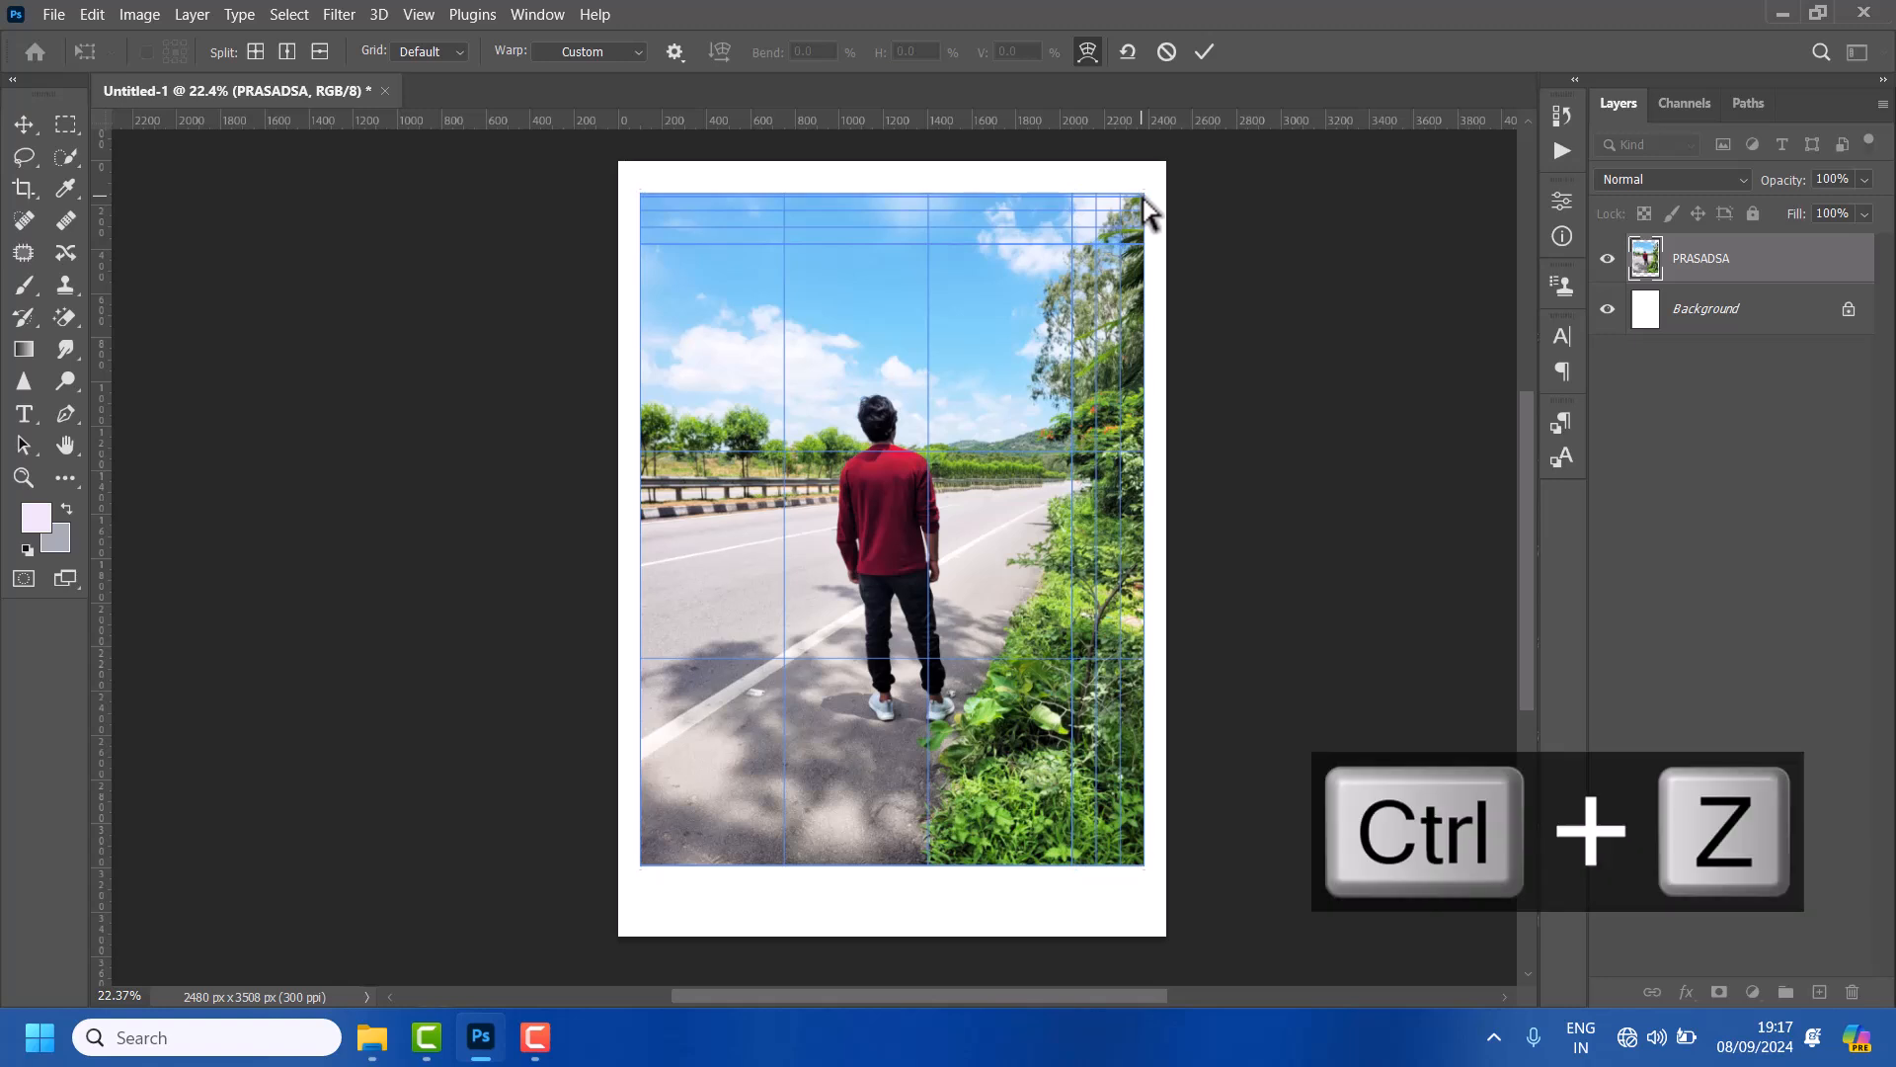
pyautogui.moveTo(1136, 201)
pyautogui.mouseDown()
pyautogui.moveTo(1136, 176)
pyautogui.moveTo(982, 347)
pyautogui.moveTo(1003, 283)
pyautogui.moveTo(1123, 244)
pyautogui.moveTo(943, 269)
pyautogui.moveTo(787, 208)
pyautogui.moveTo(1149, 197)
pyautogui.mouseUp()
pyautogui.press('Return')
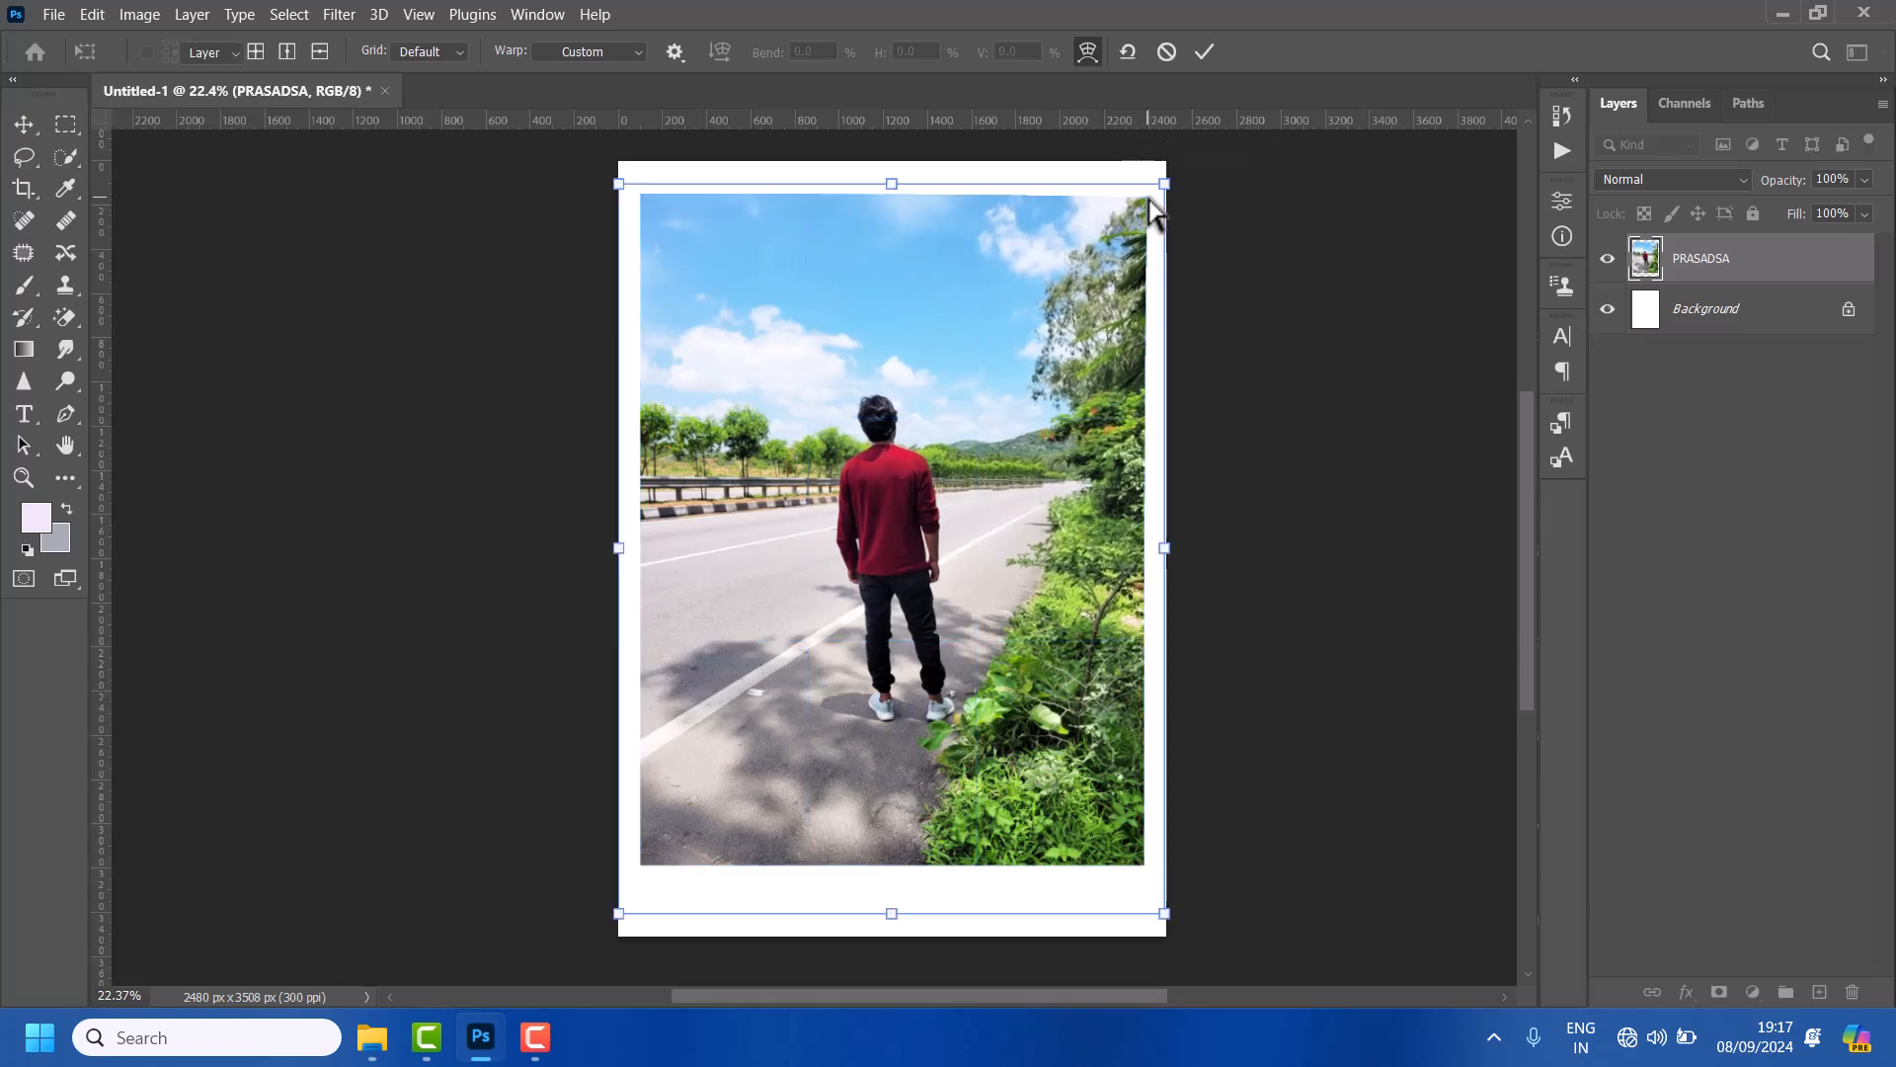
# Warp the photo layer again by pulling its four corners out towards the page corners, apply it, and nudge the layer slightly
pyautogui.rightClick(998, 324)
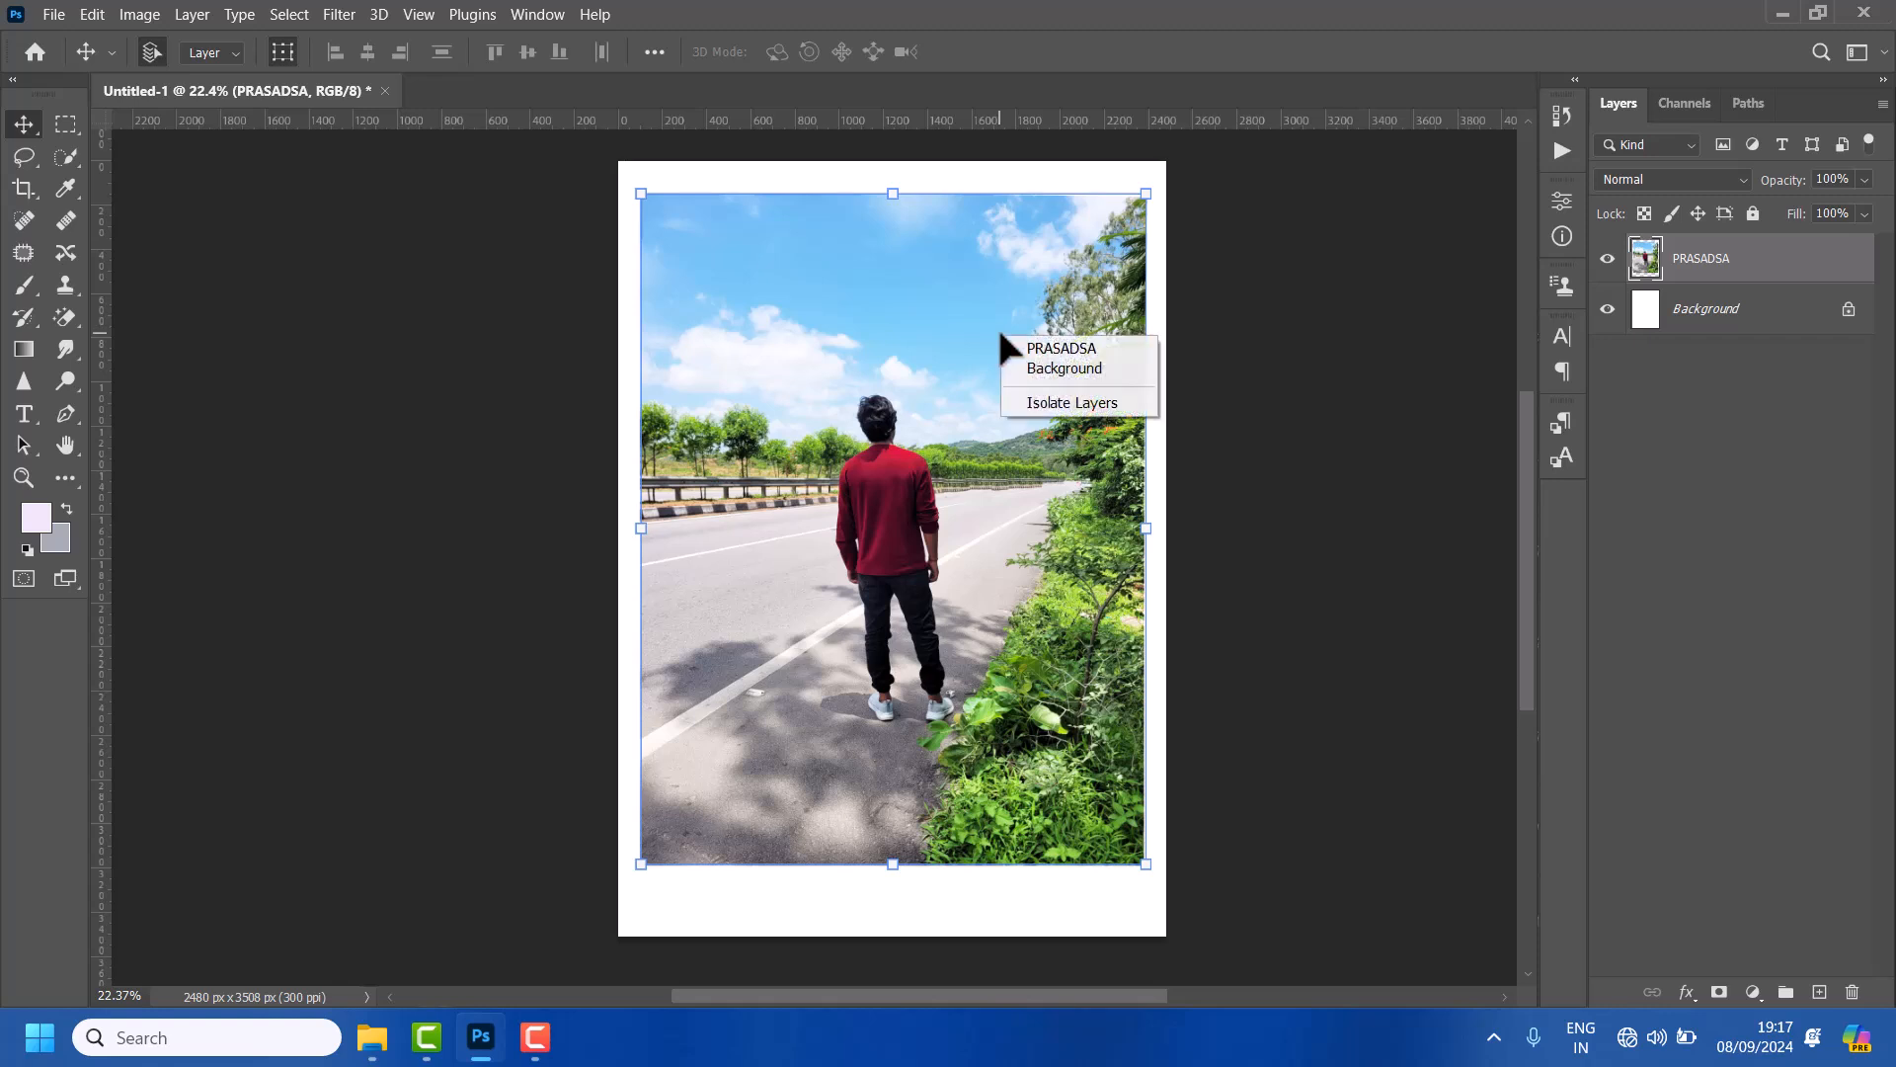
pyautogui.rightClick(951, 316)
pyautogui.hotkey('ctrl', 't')
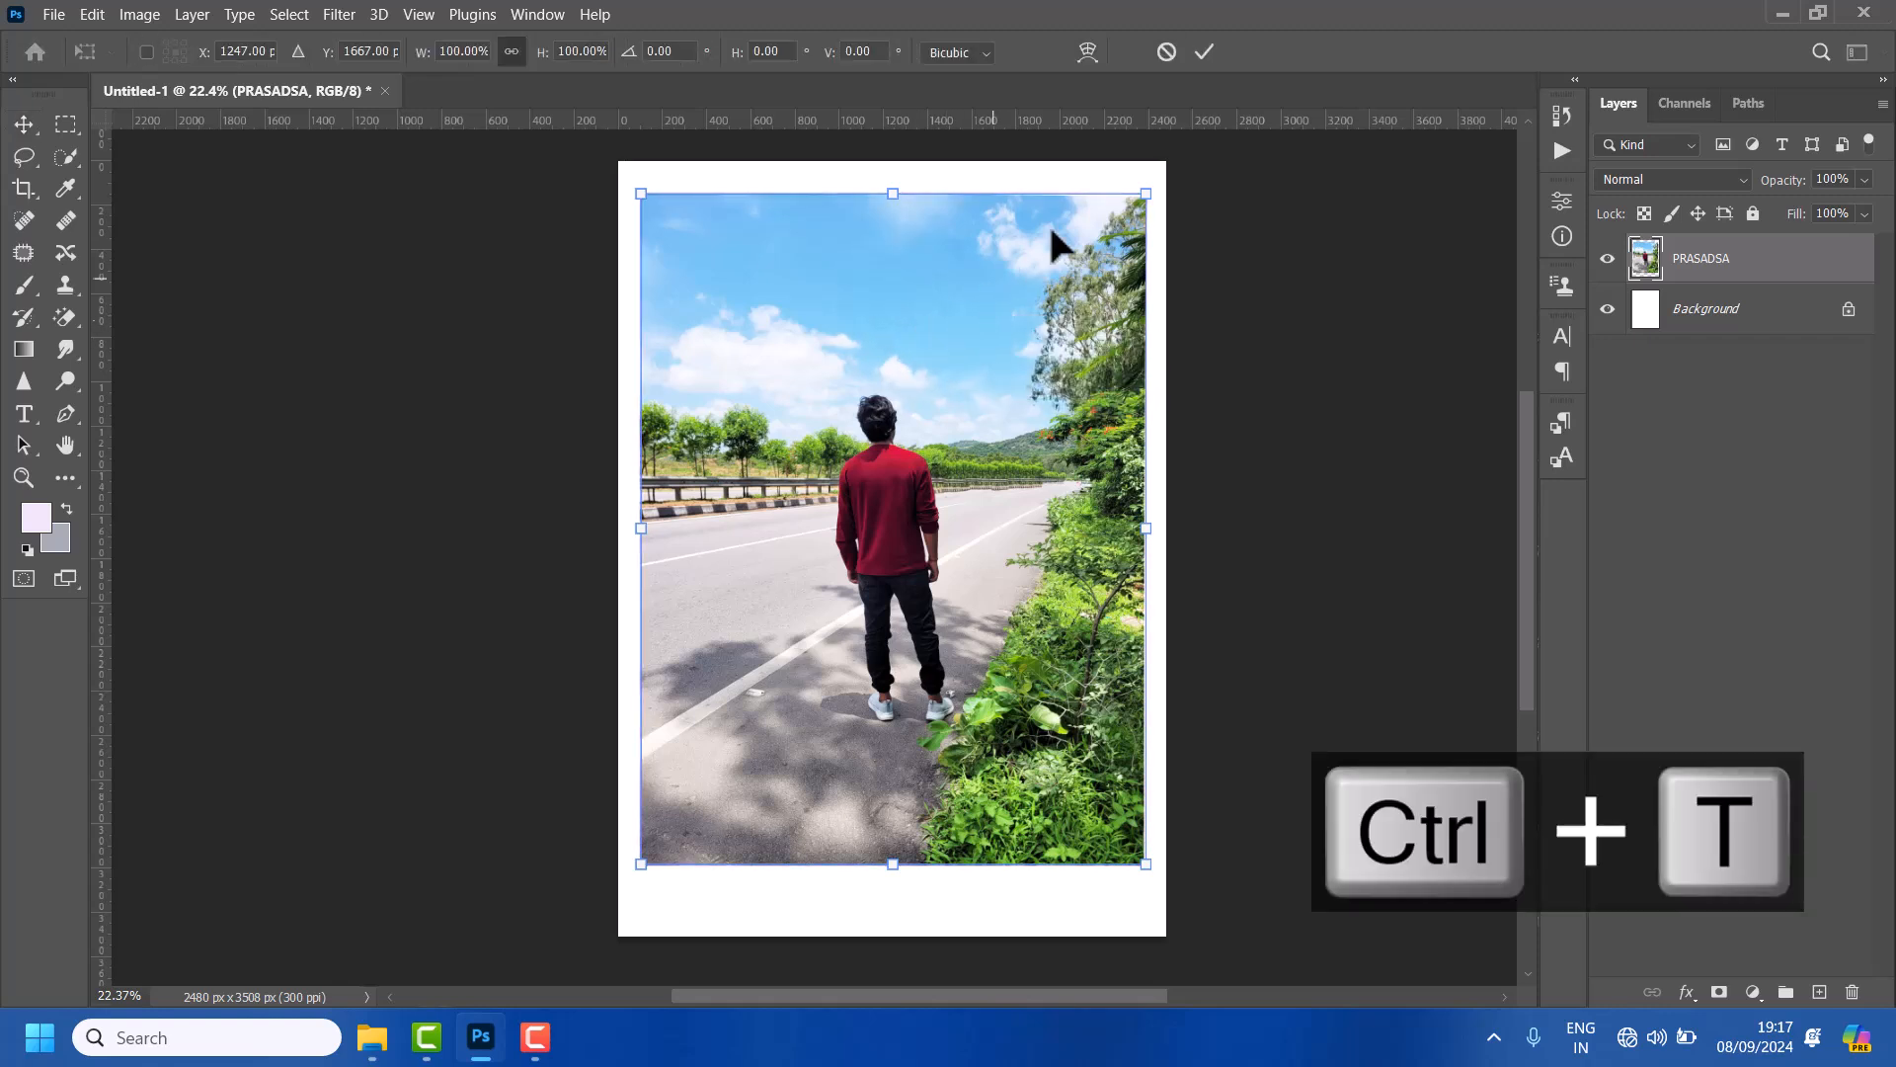
pyautogui.rightClick(1039, 289)
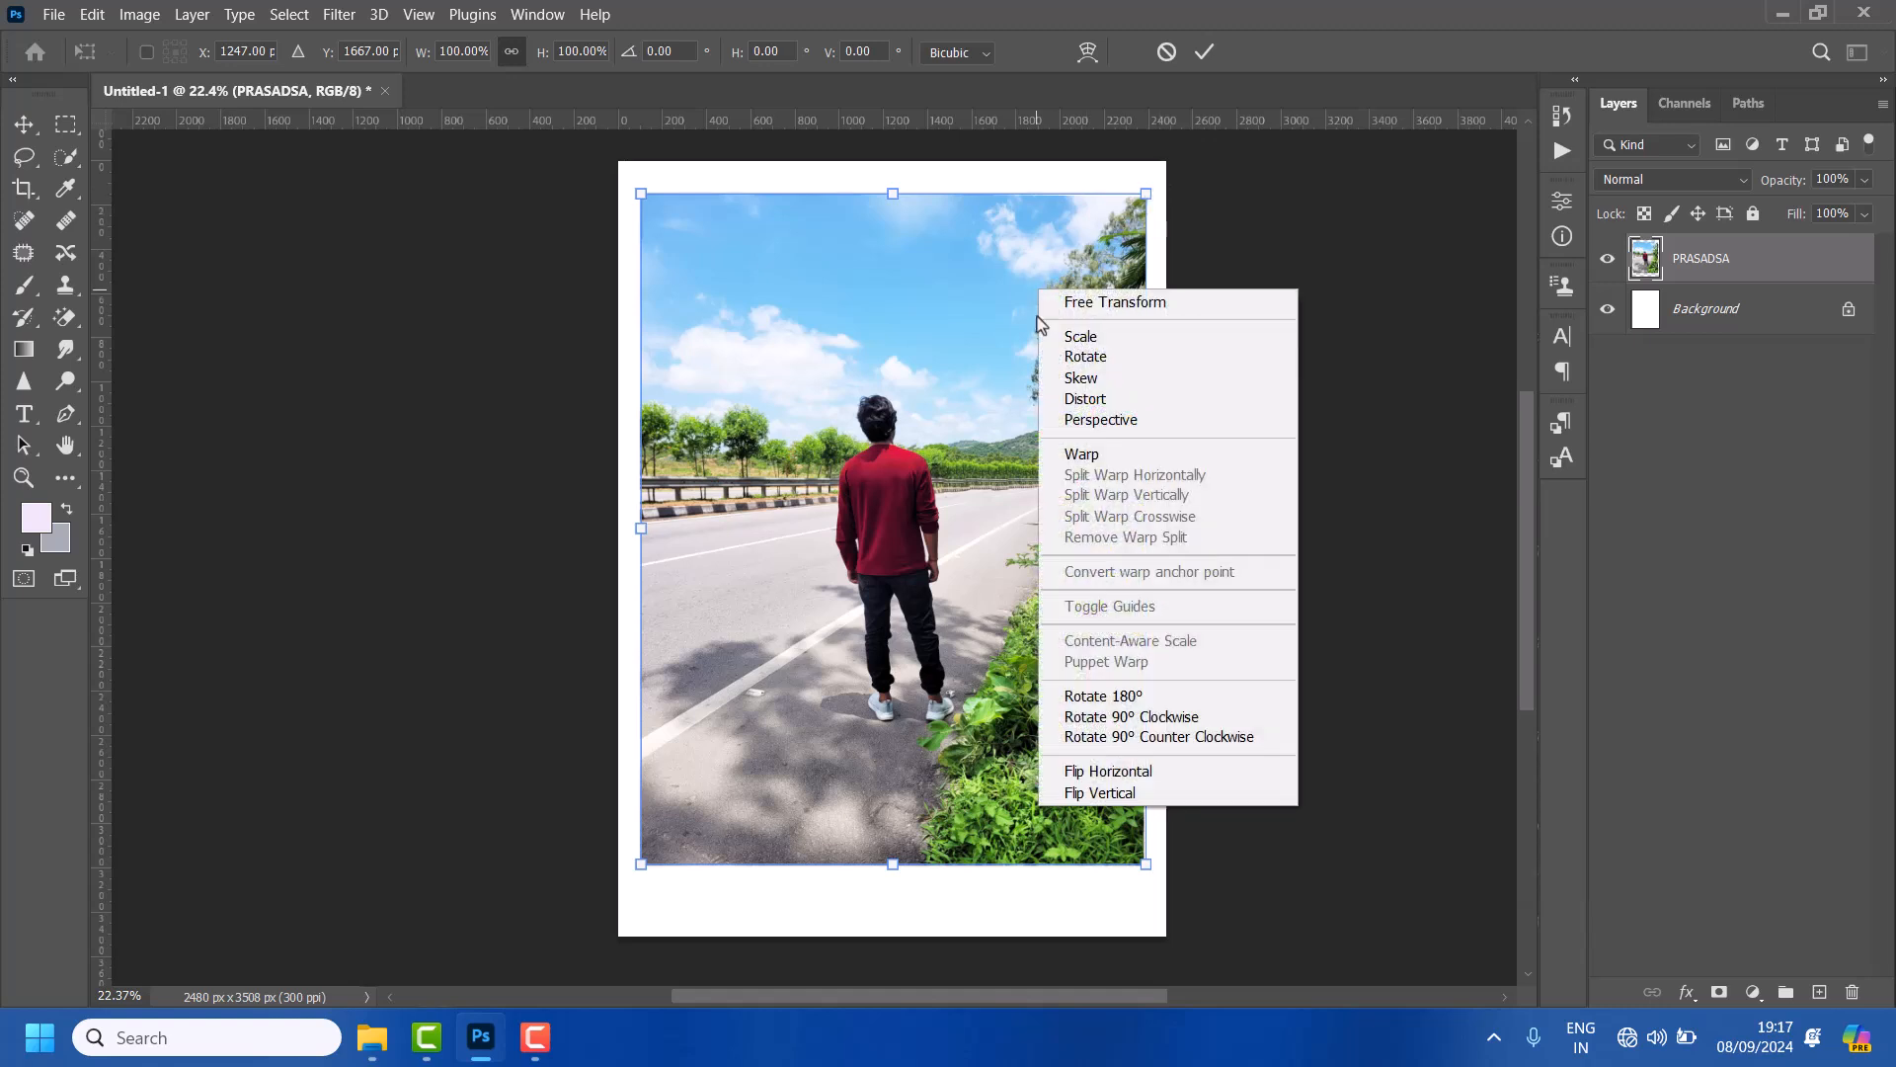
pyautogui.click(1108, 449)
pyautogui.moveTo(1147, 194); pyautogui.dragTo(1153, 168)
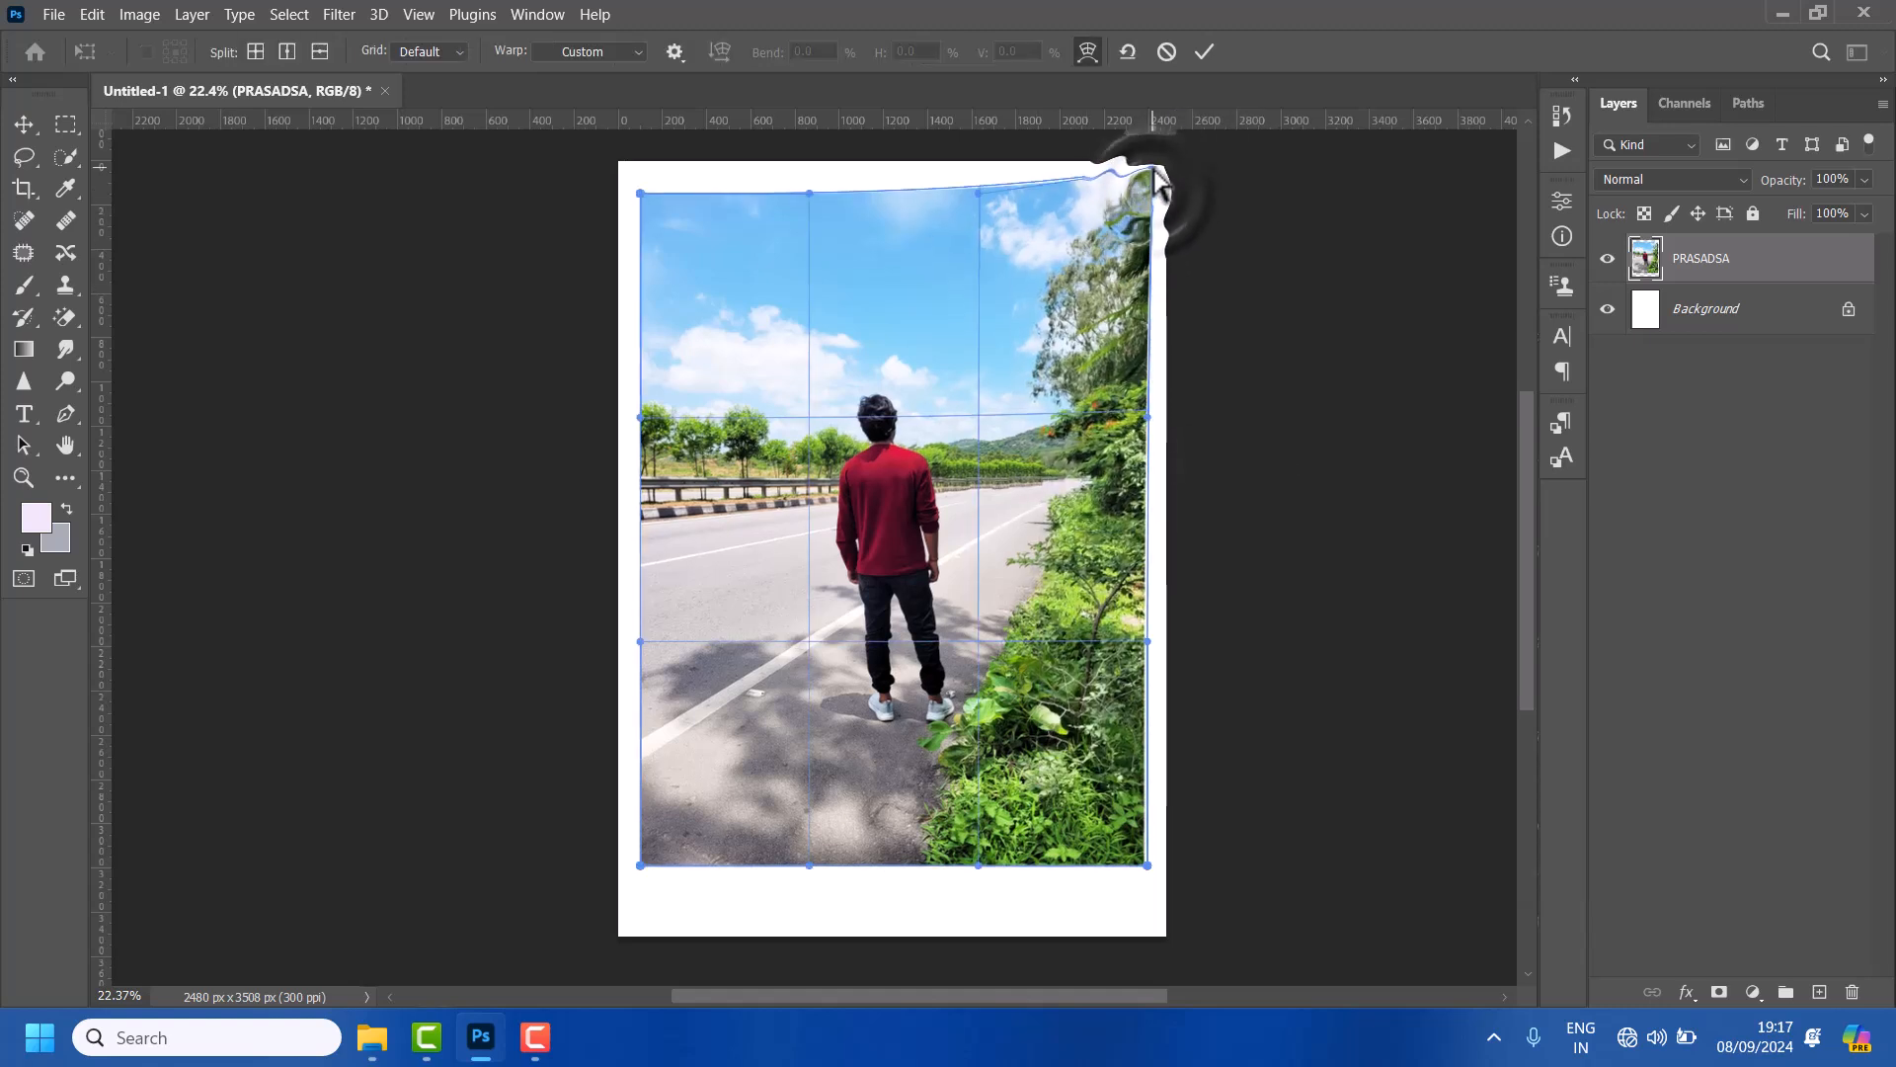
pyautogui.moveTo(1147, 865); pyautogui.dragTo(1172, 931)
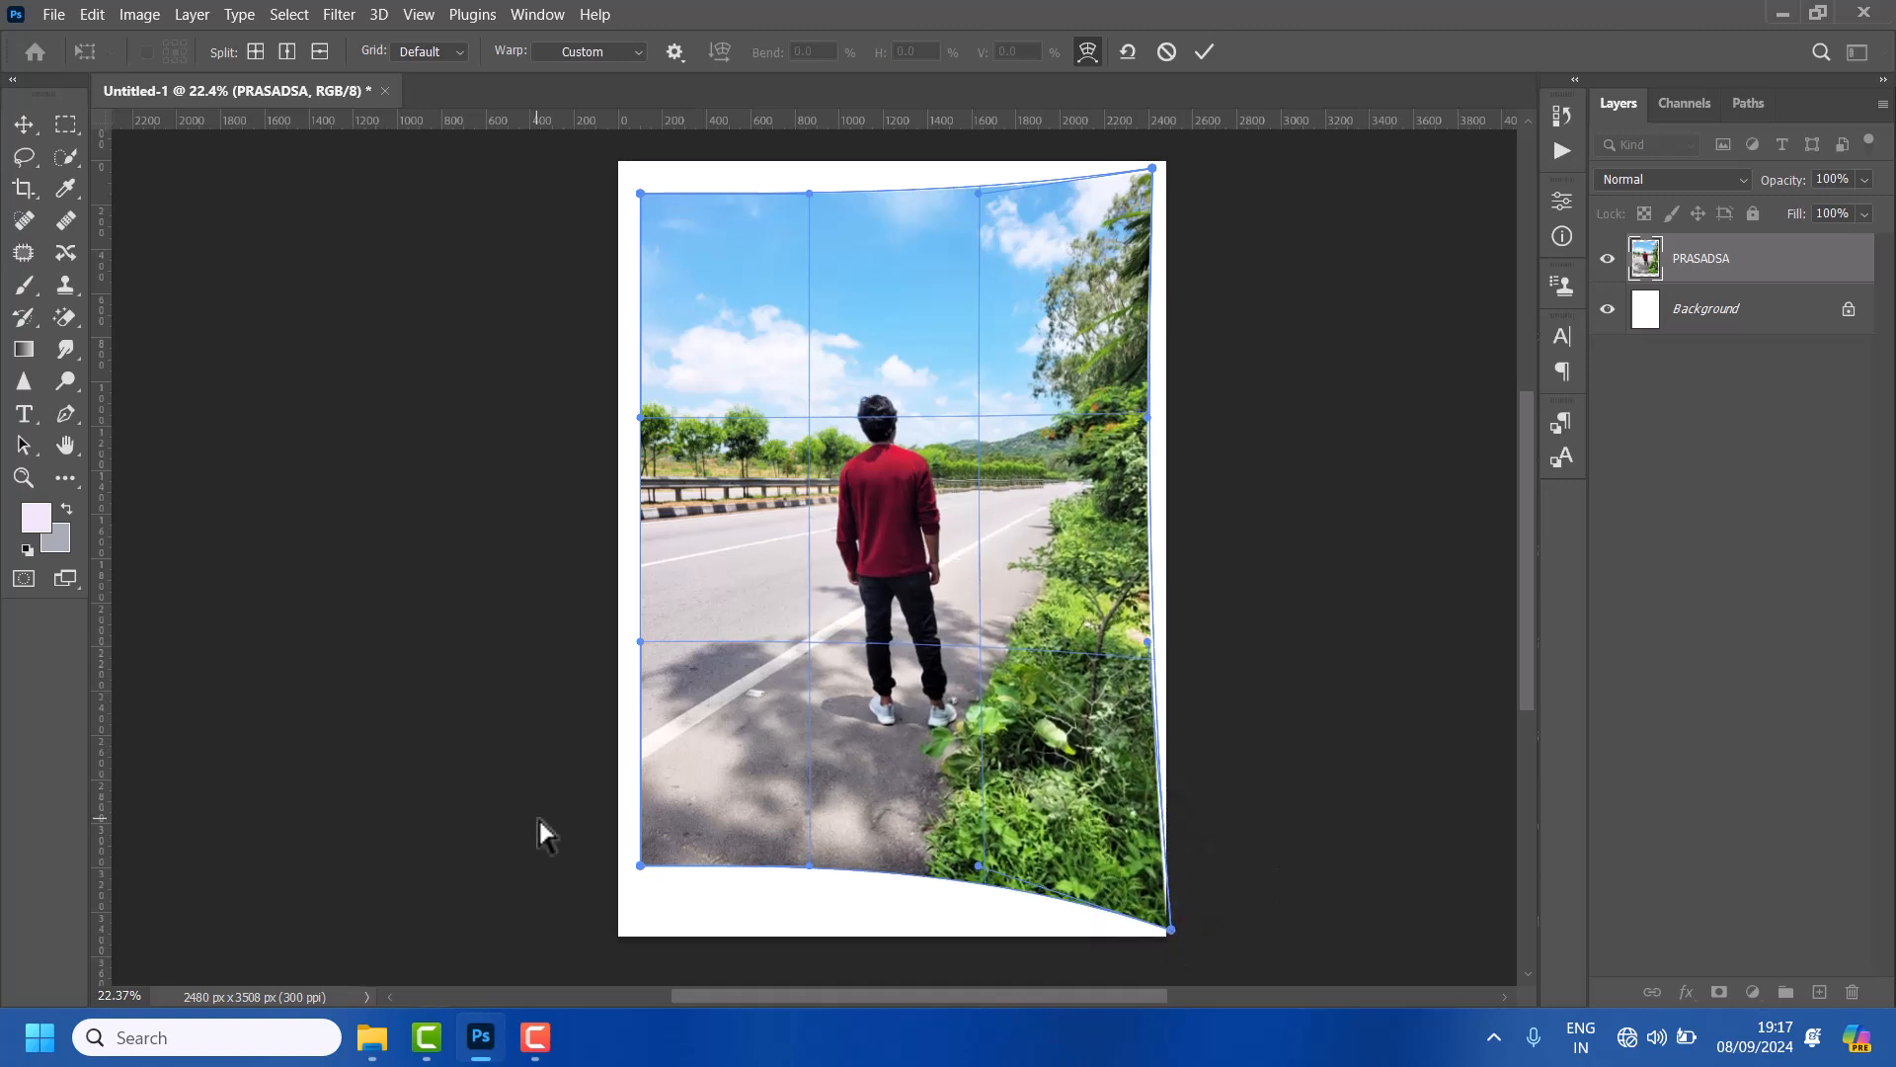
pyautogui.moveTo(641, 865); pyautogui.dragTo(616, 938)
pyautogui.moveTo(632, 186); pyautogui.dragTo(619, 163)
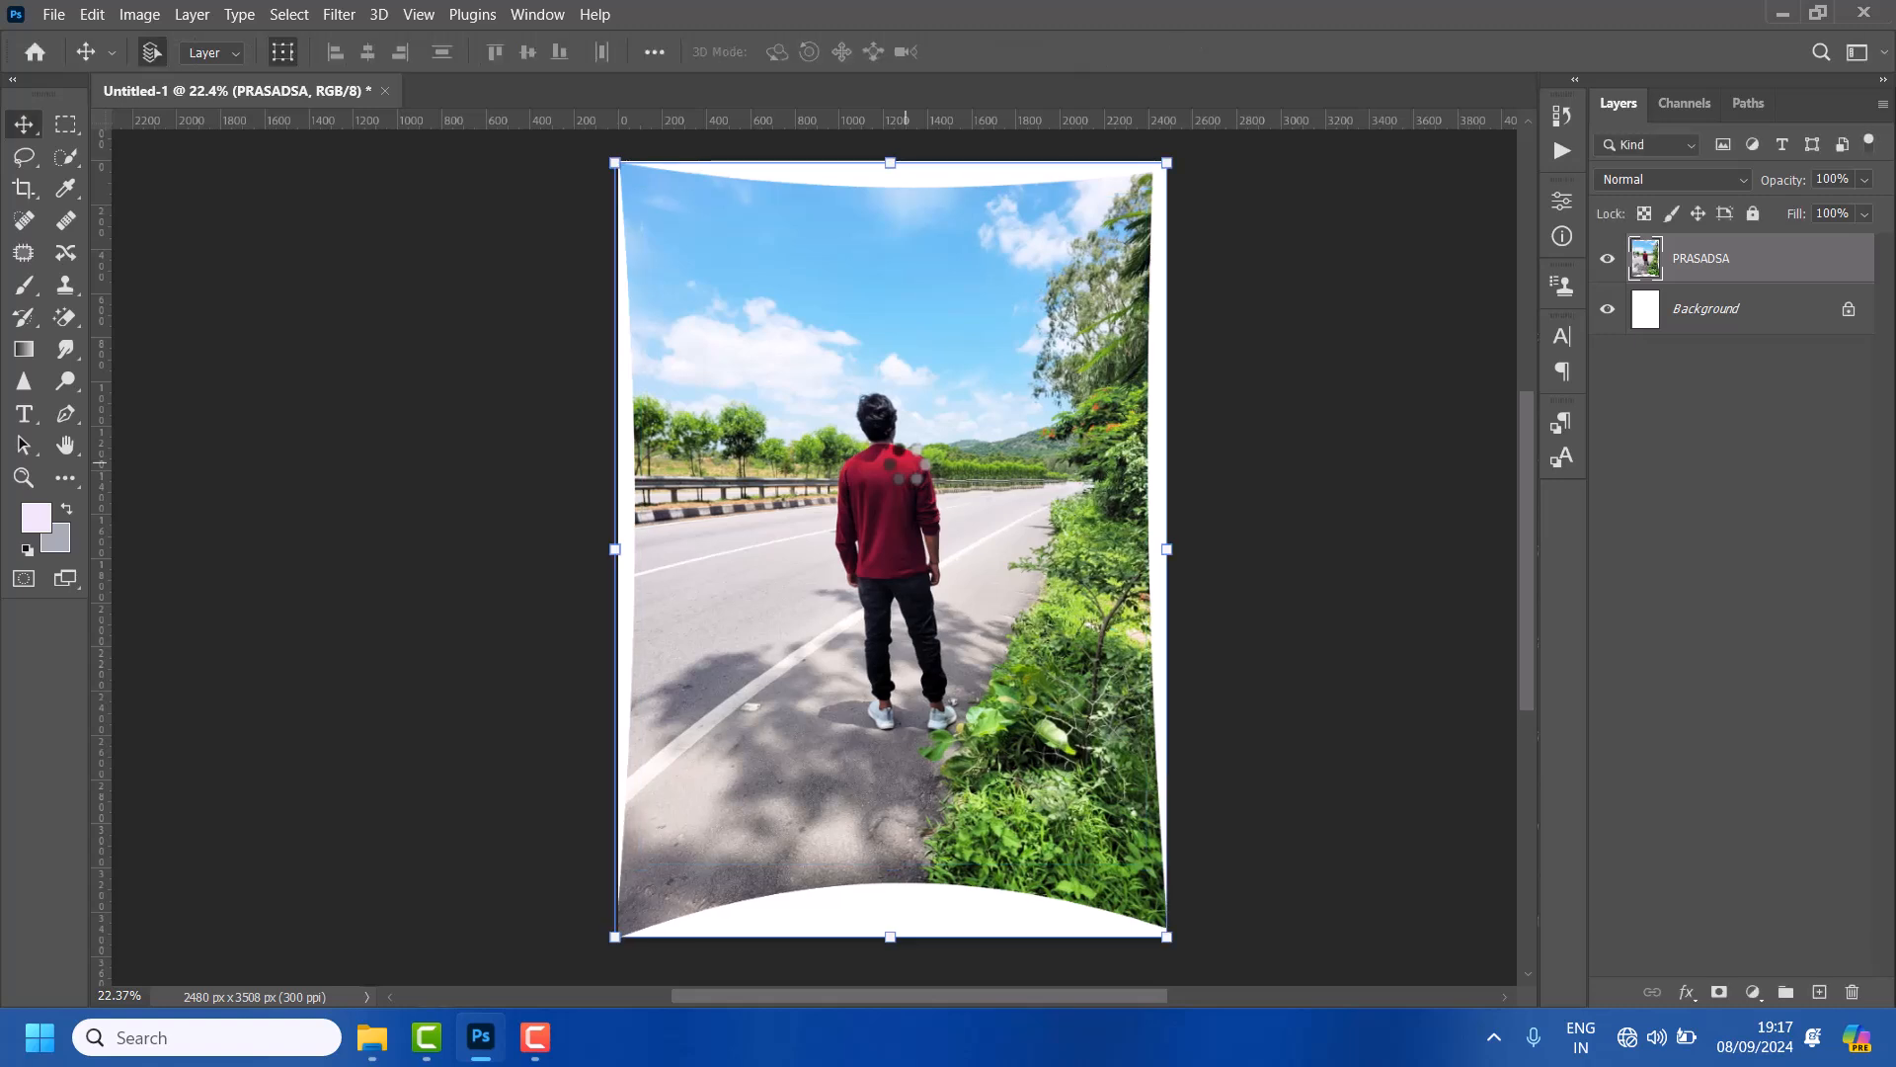
pyautogui.moveTo(981, 551); pyautogui.dragTo(981, 558)
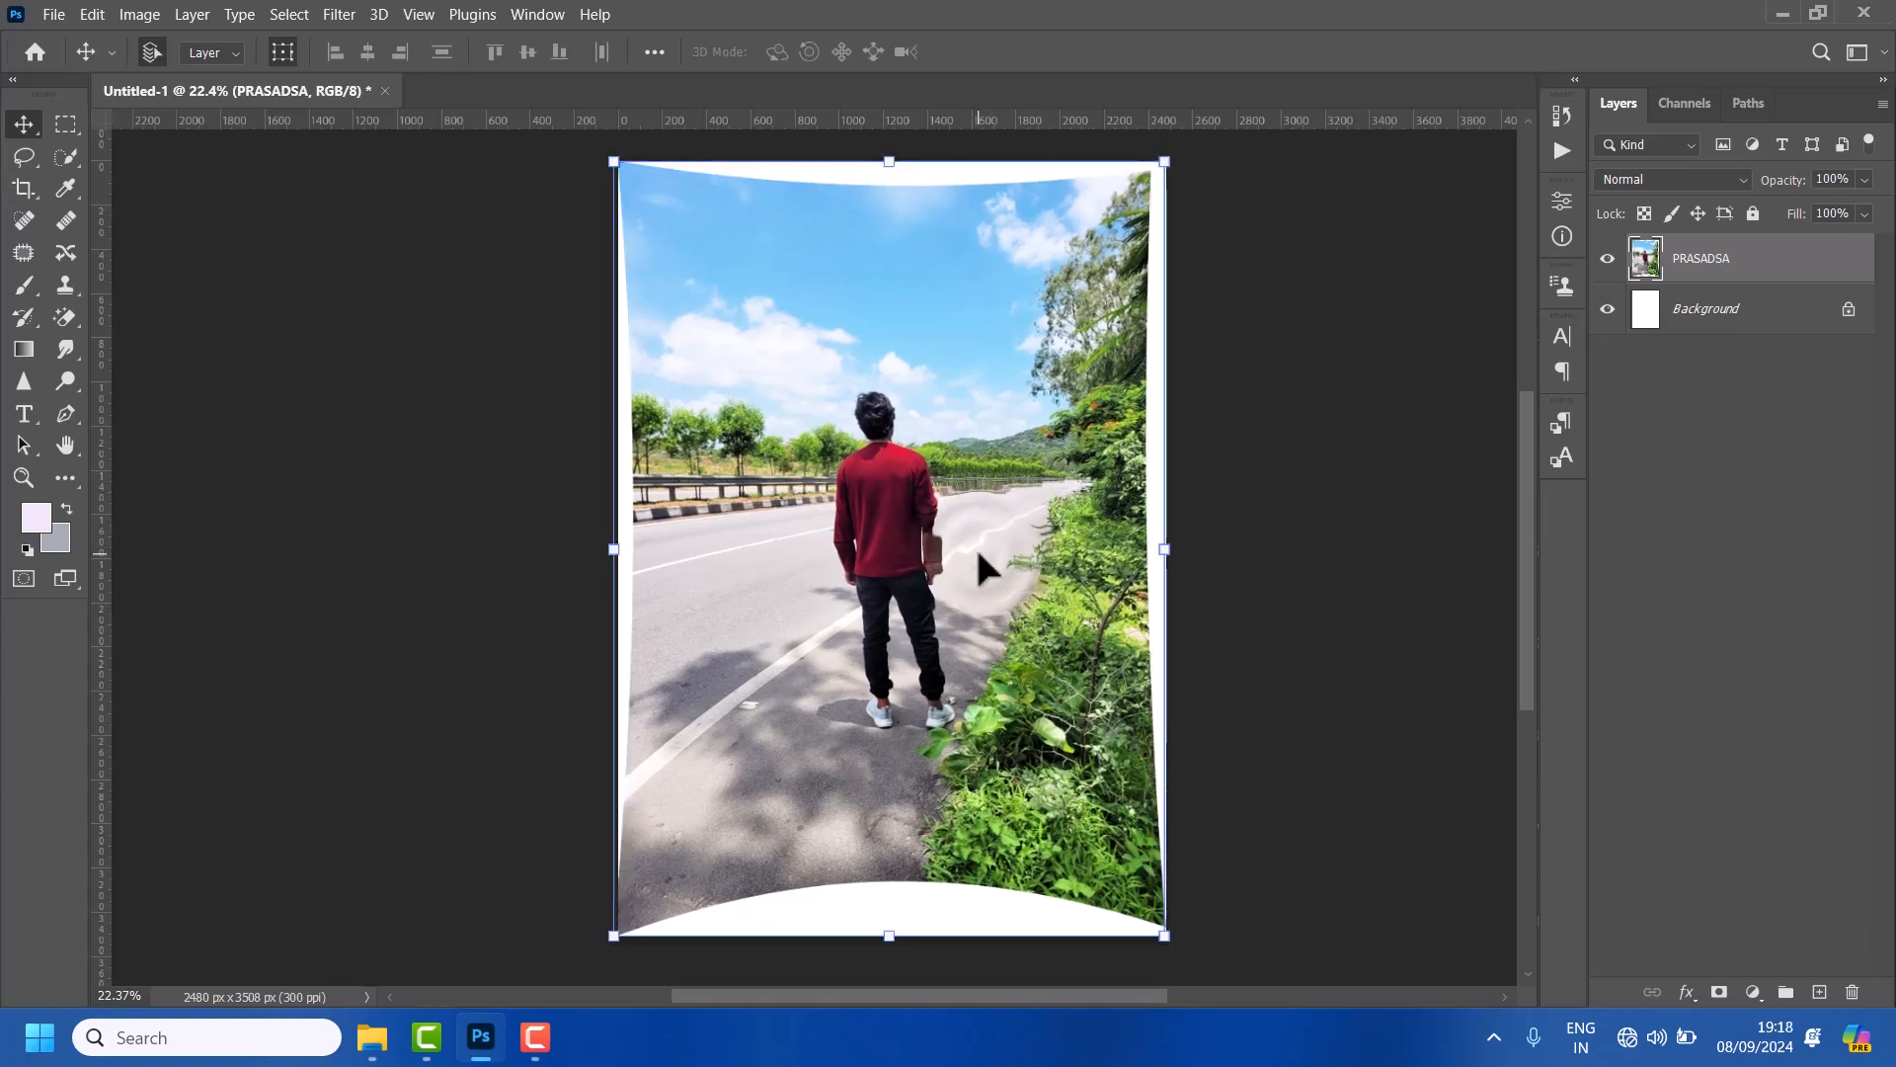
# Select the man in the photo layer automatically with Select Subject
pyautogui.click(1644, 259)
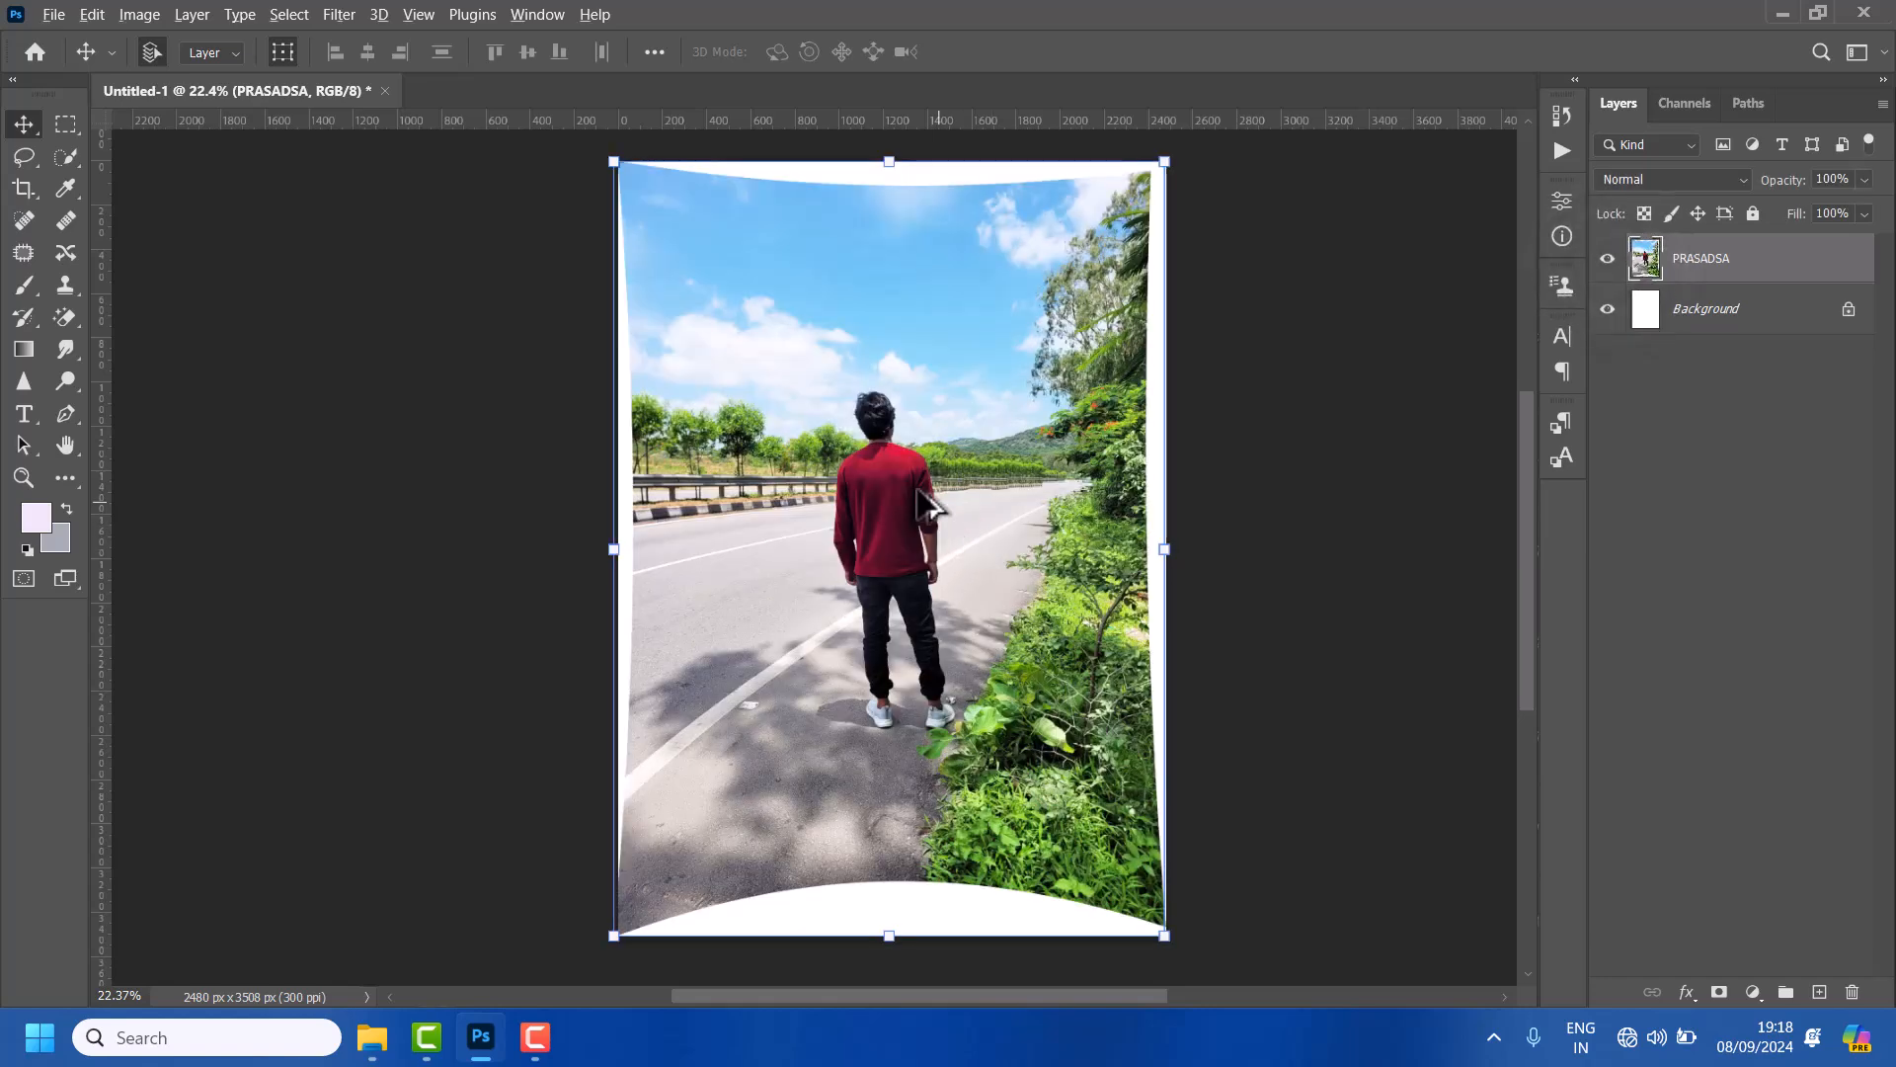
pyautogui.scroll(4, 910, 494)
pyautogui.scroll(-2, 911, 494)
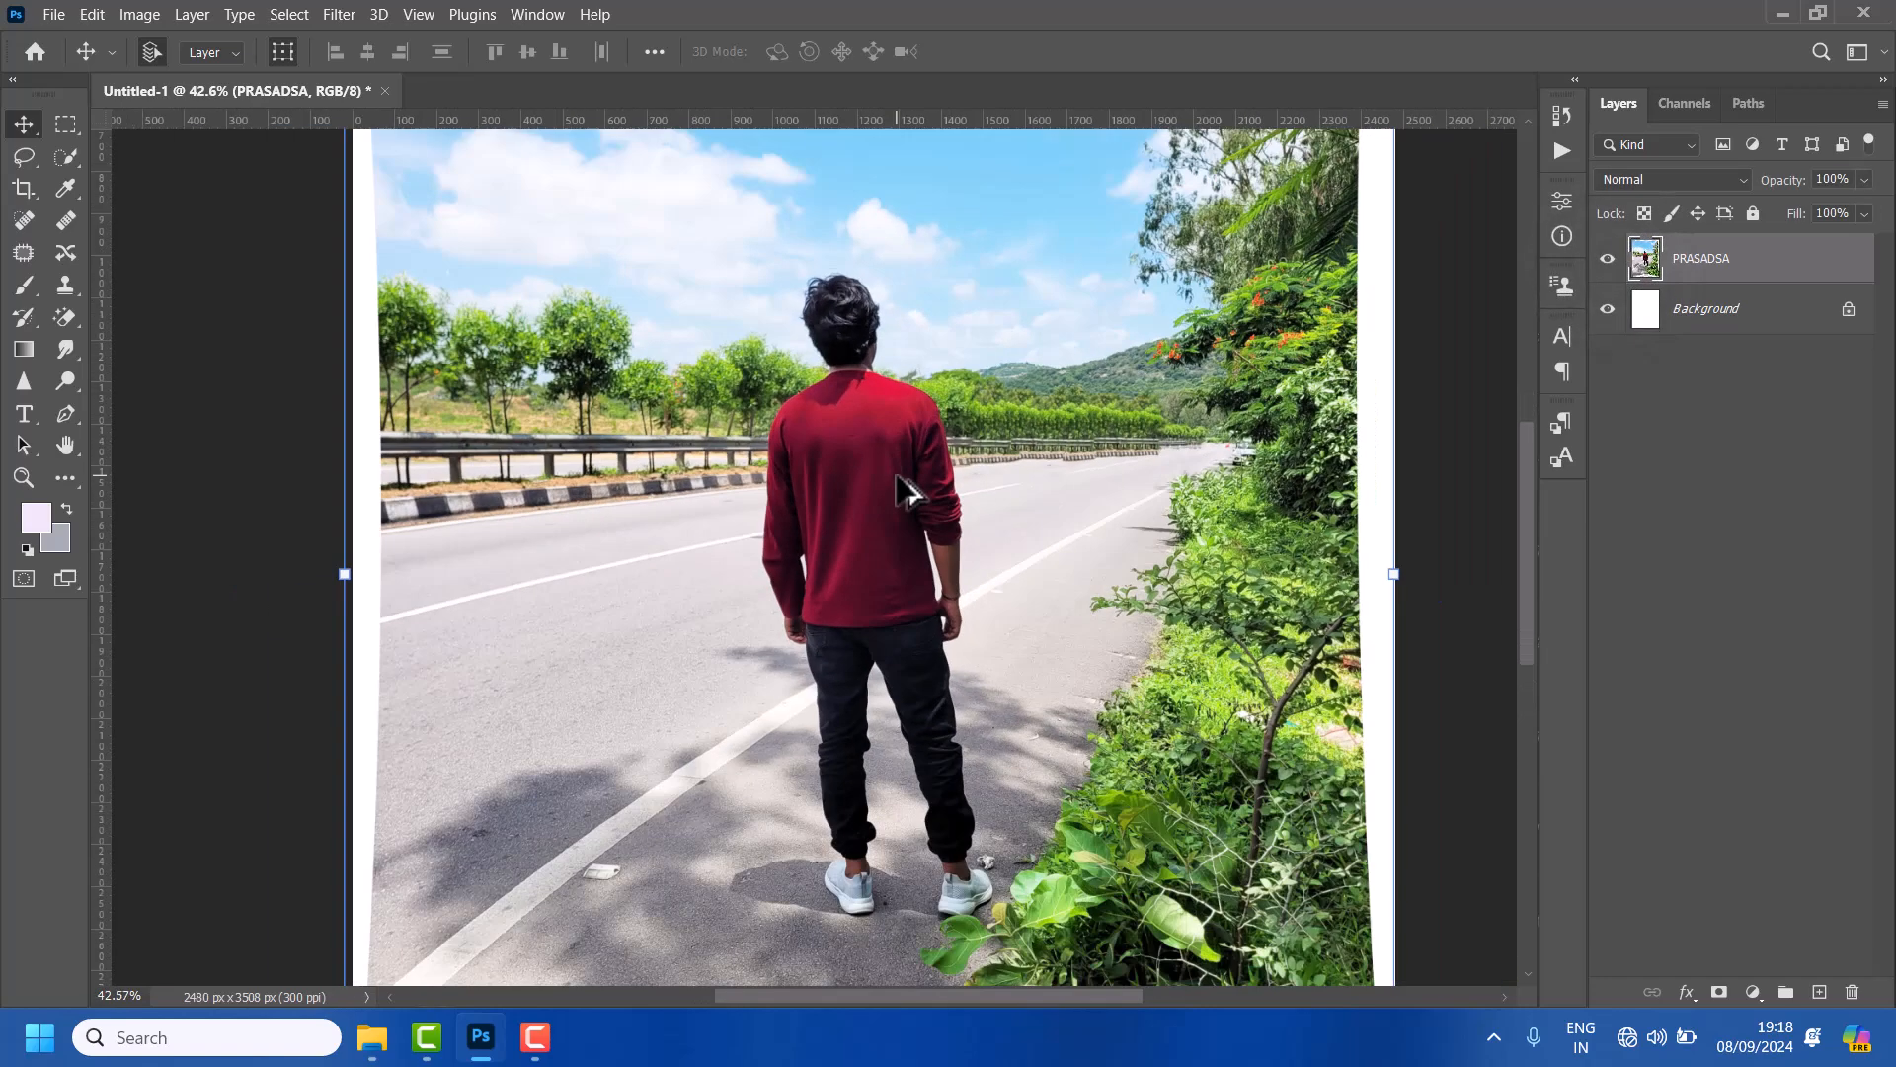
pyautogui.click(61, 156)
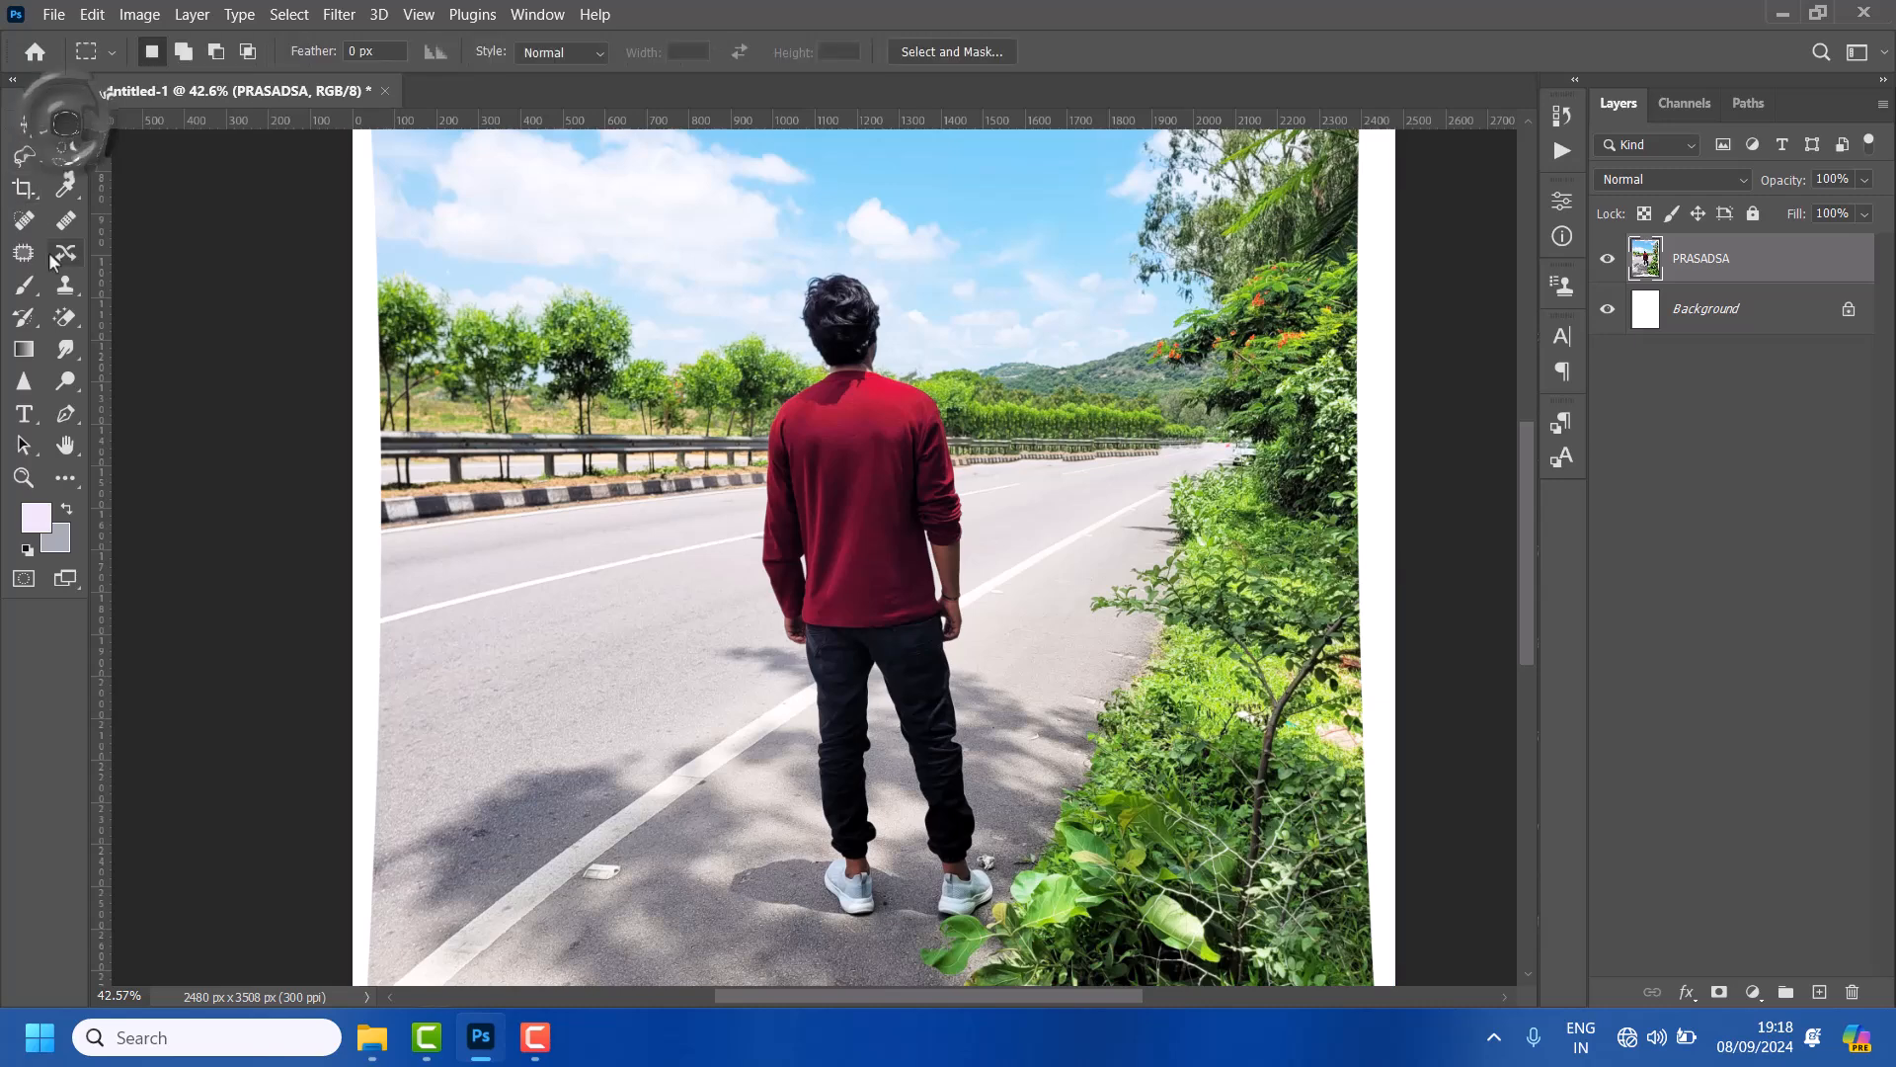
pyautogui.click(26, 220)
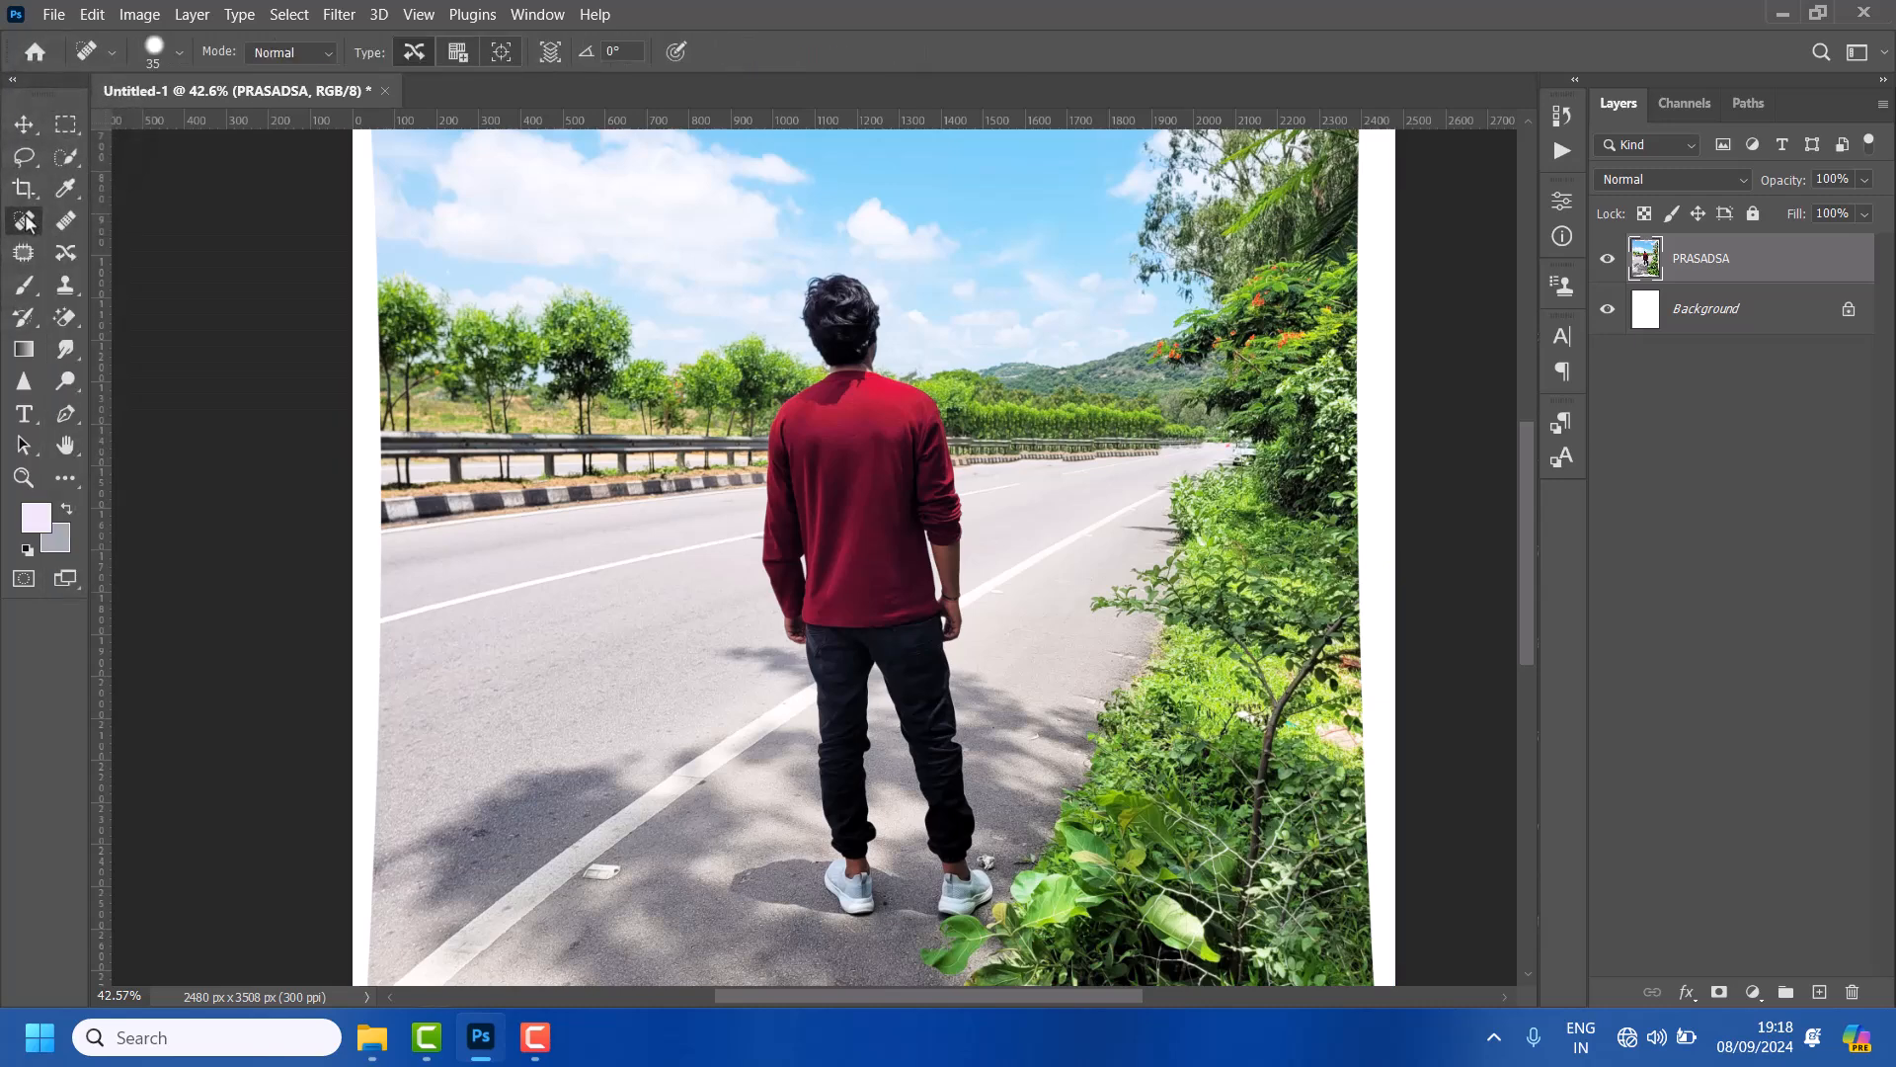
pyautogui.click(310, 15)
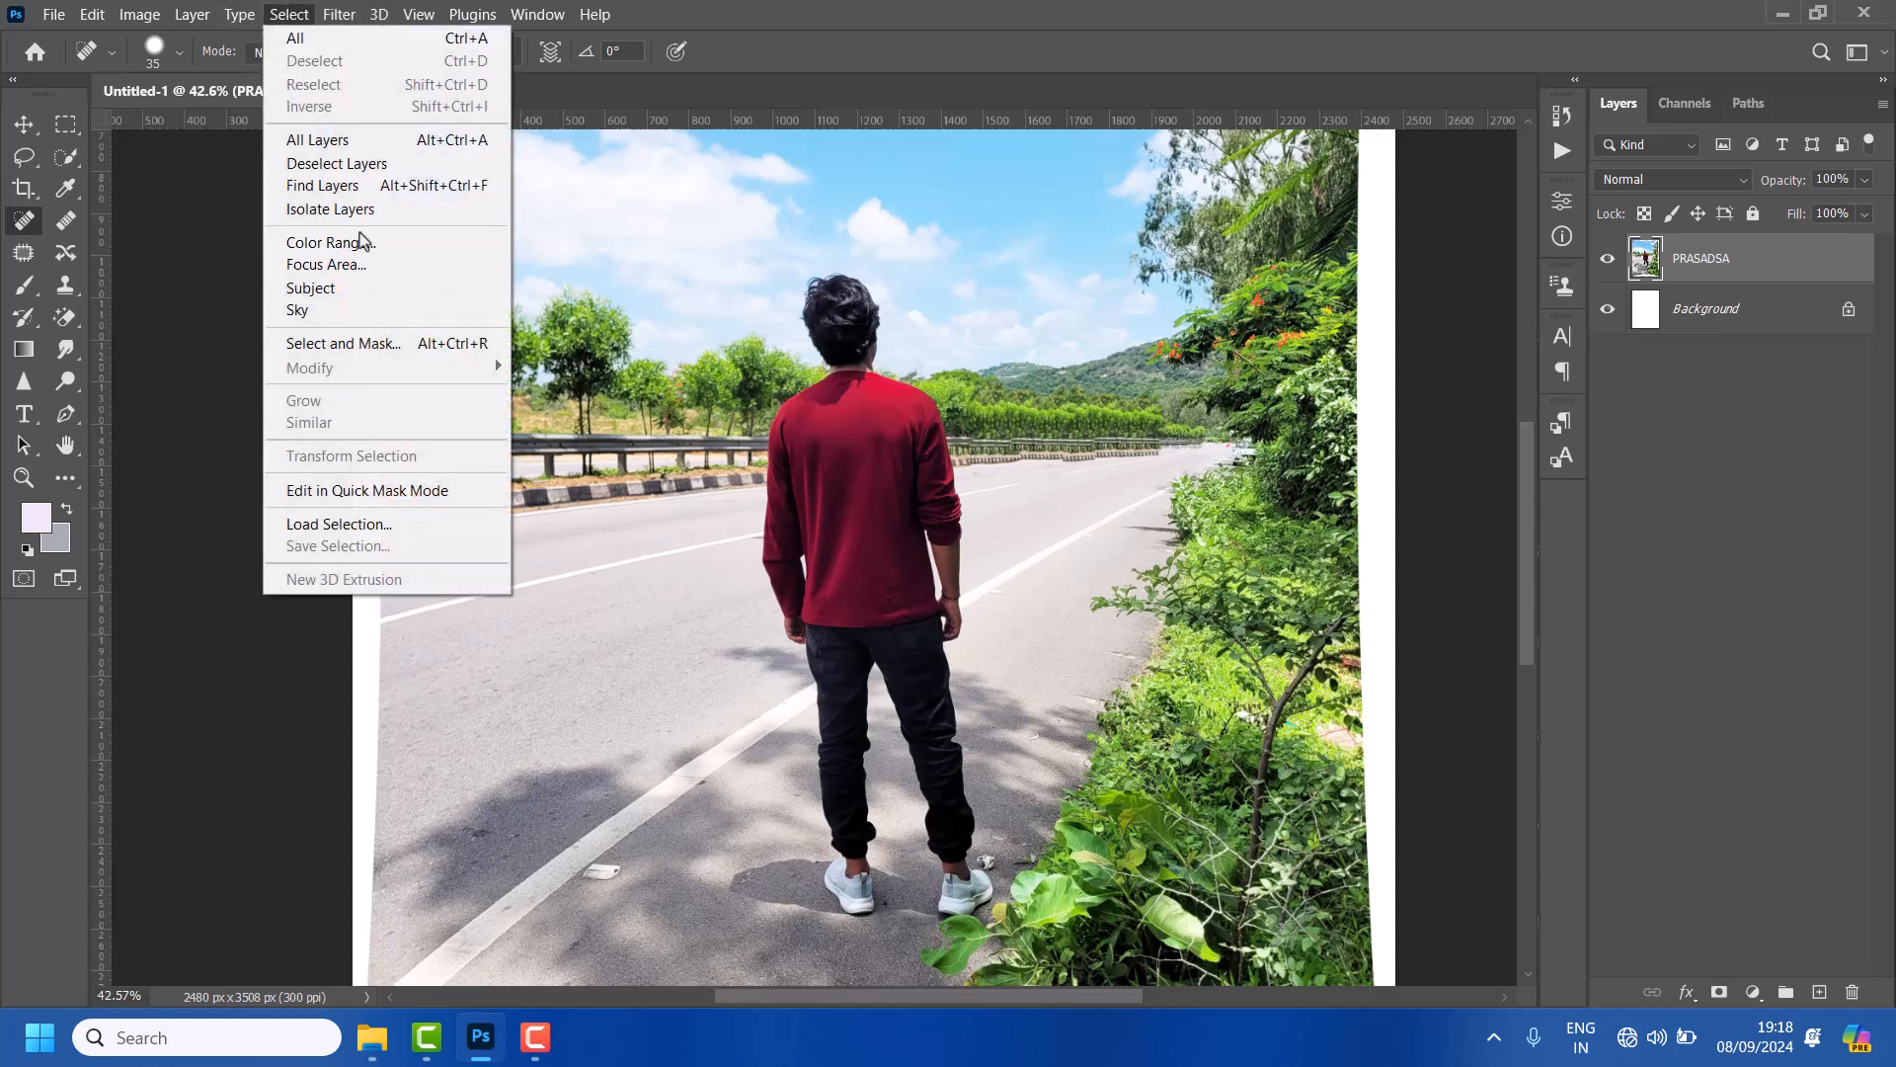
pyautogui.click(387, 286)
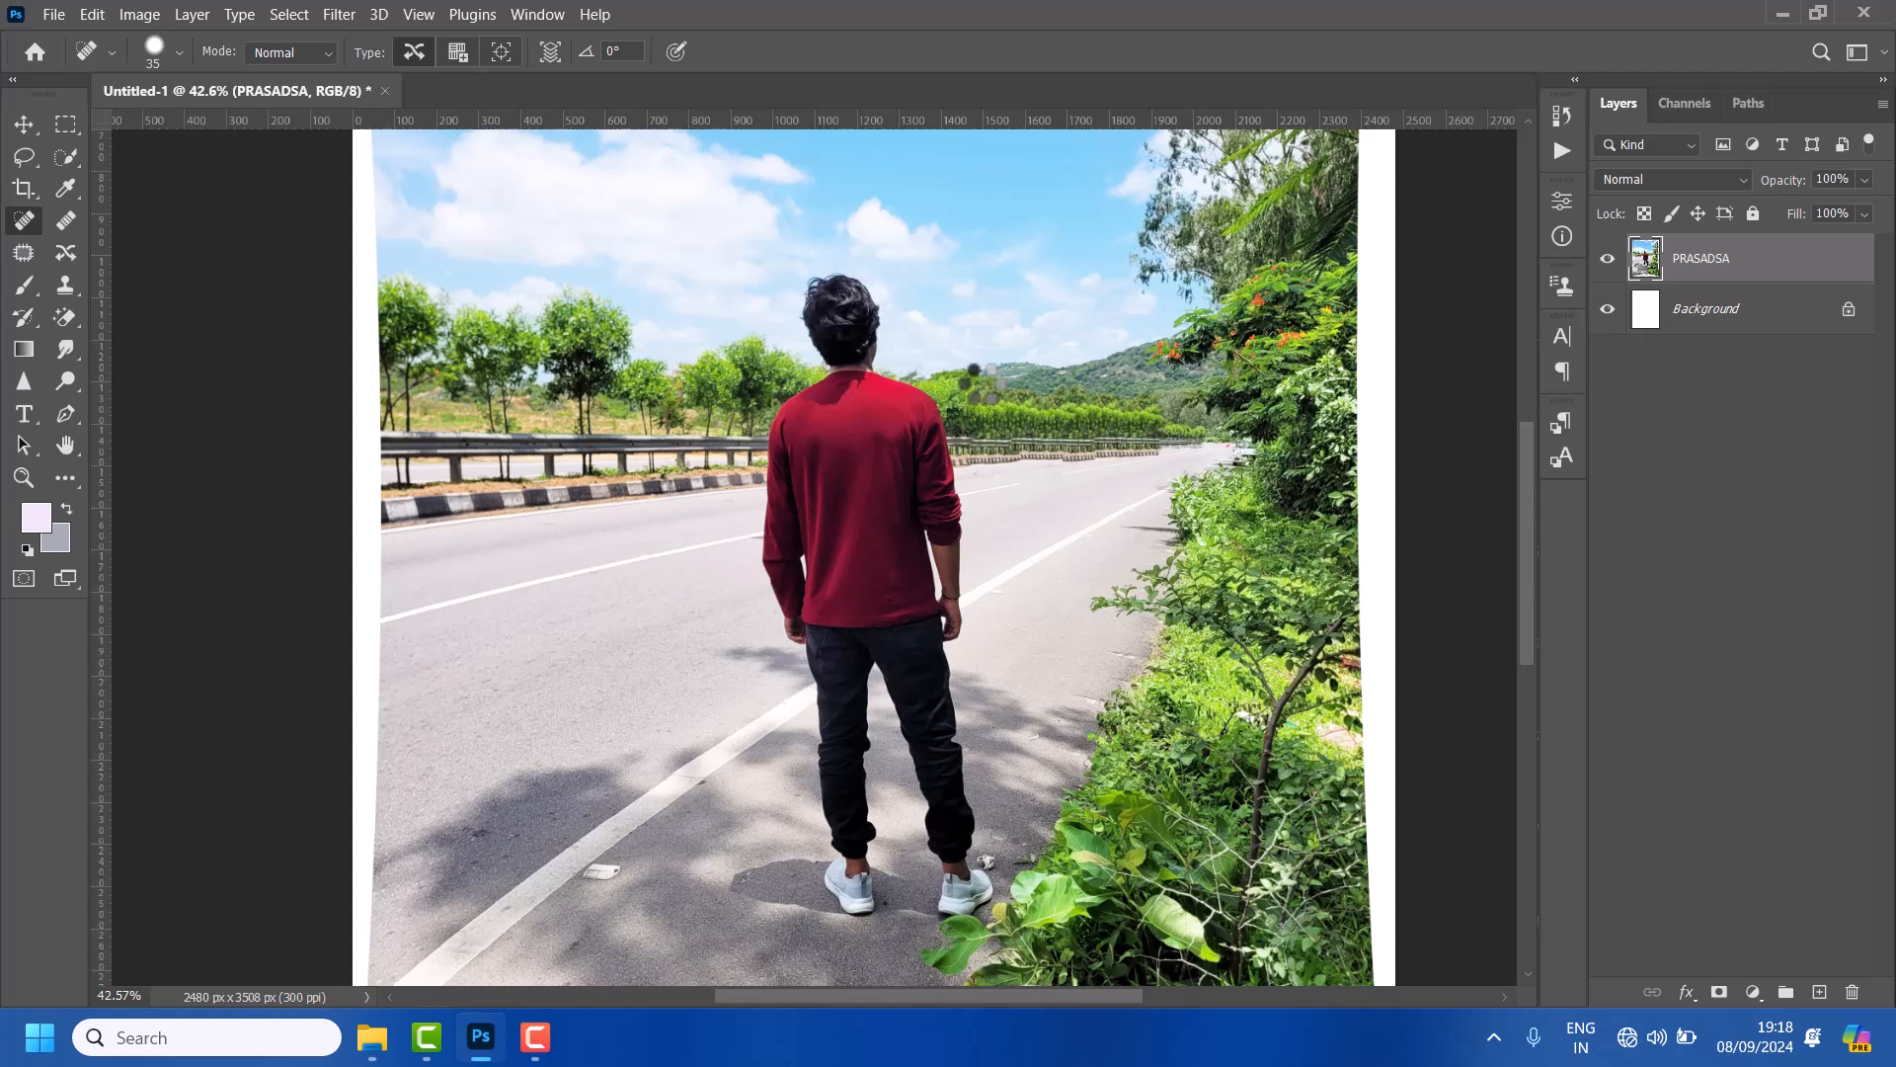
# Try moving the selected man left and slightly up with the Move tool and hiding the Background layer, and undo both changes
pyautogui.click(30, 127)
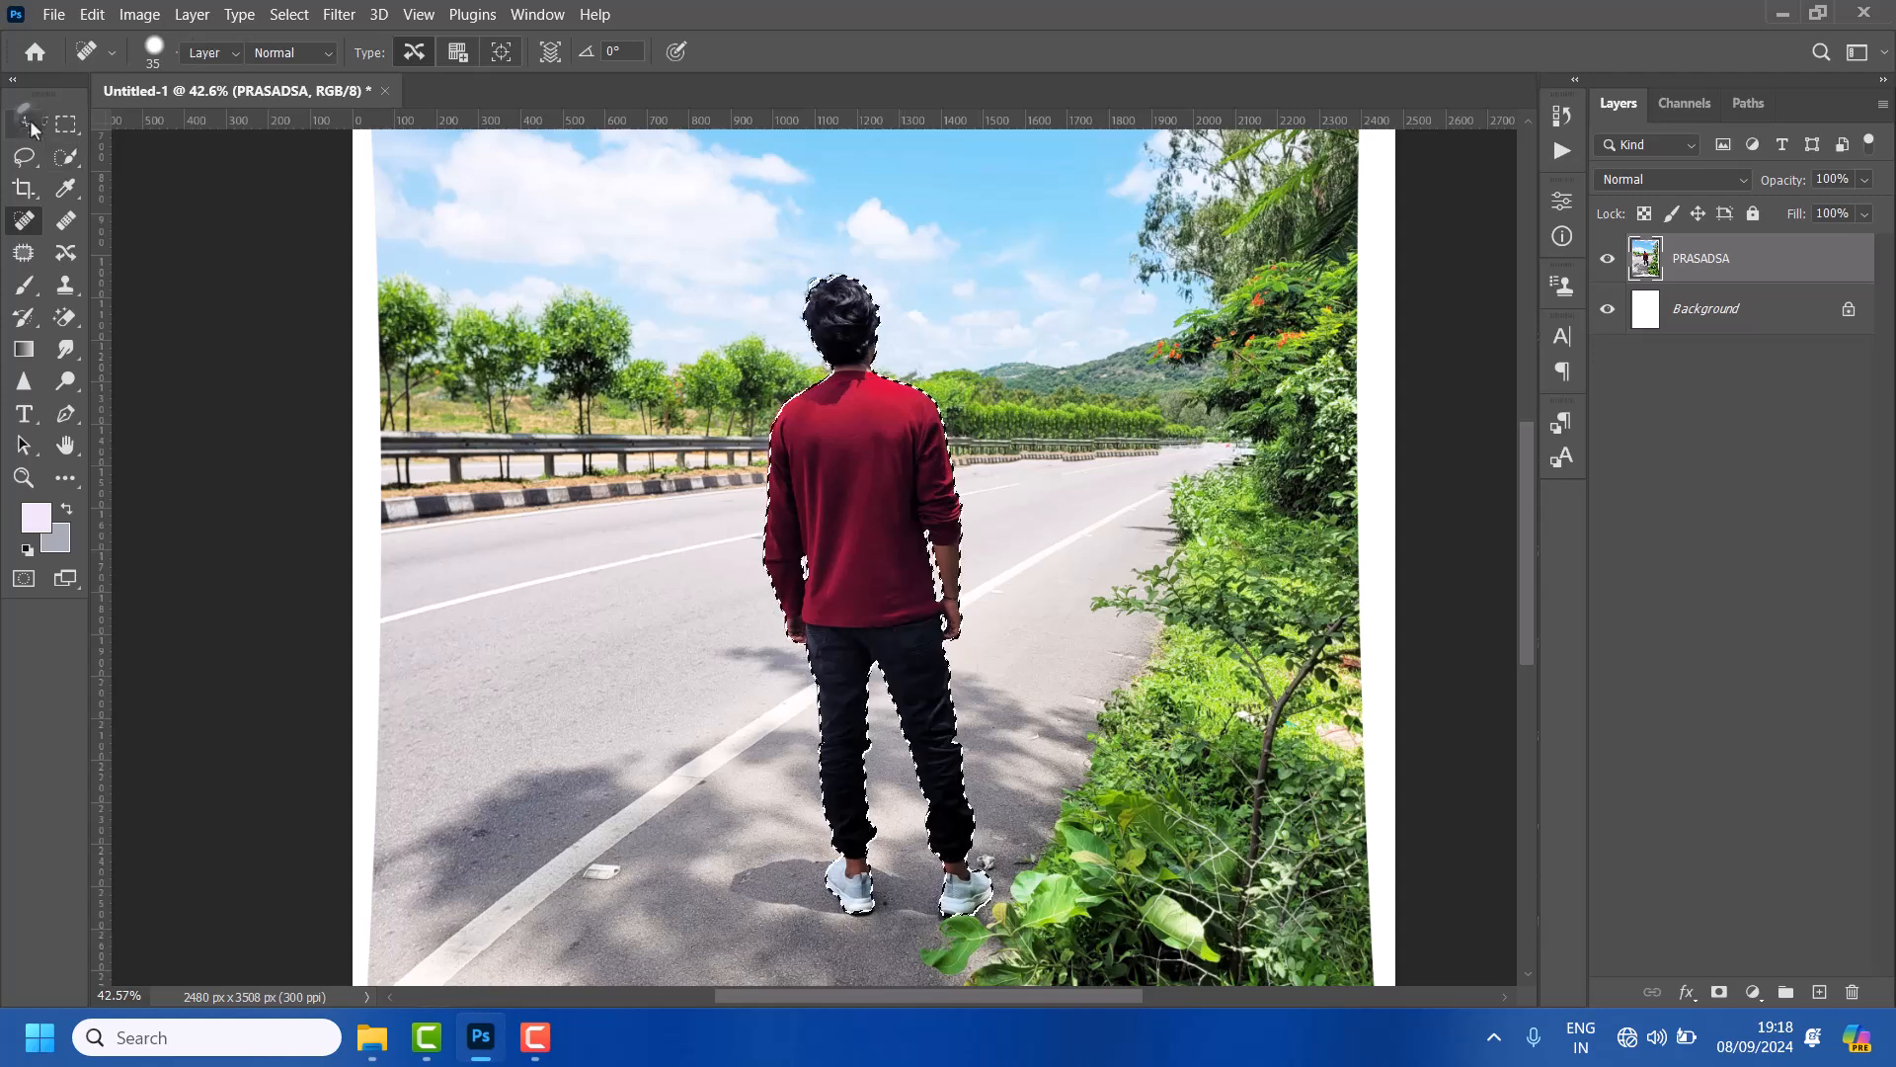
pyautogui.moveTo(897, 559); pyautogui.dragTo(512, 560)
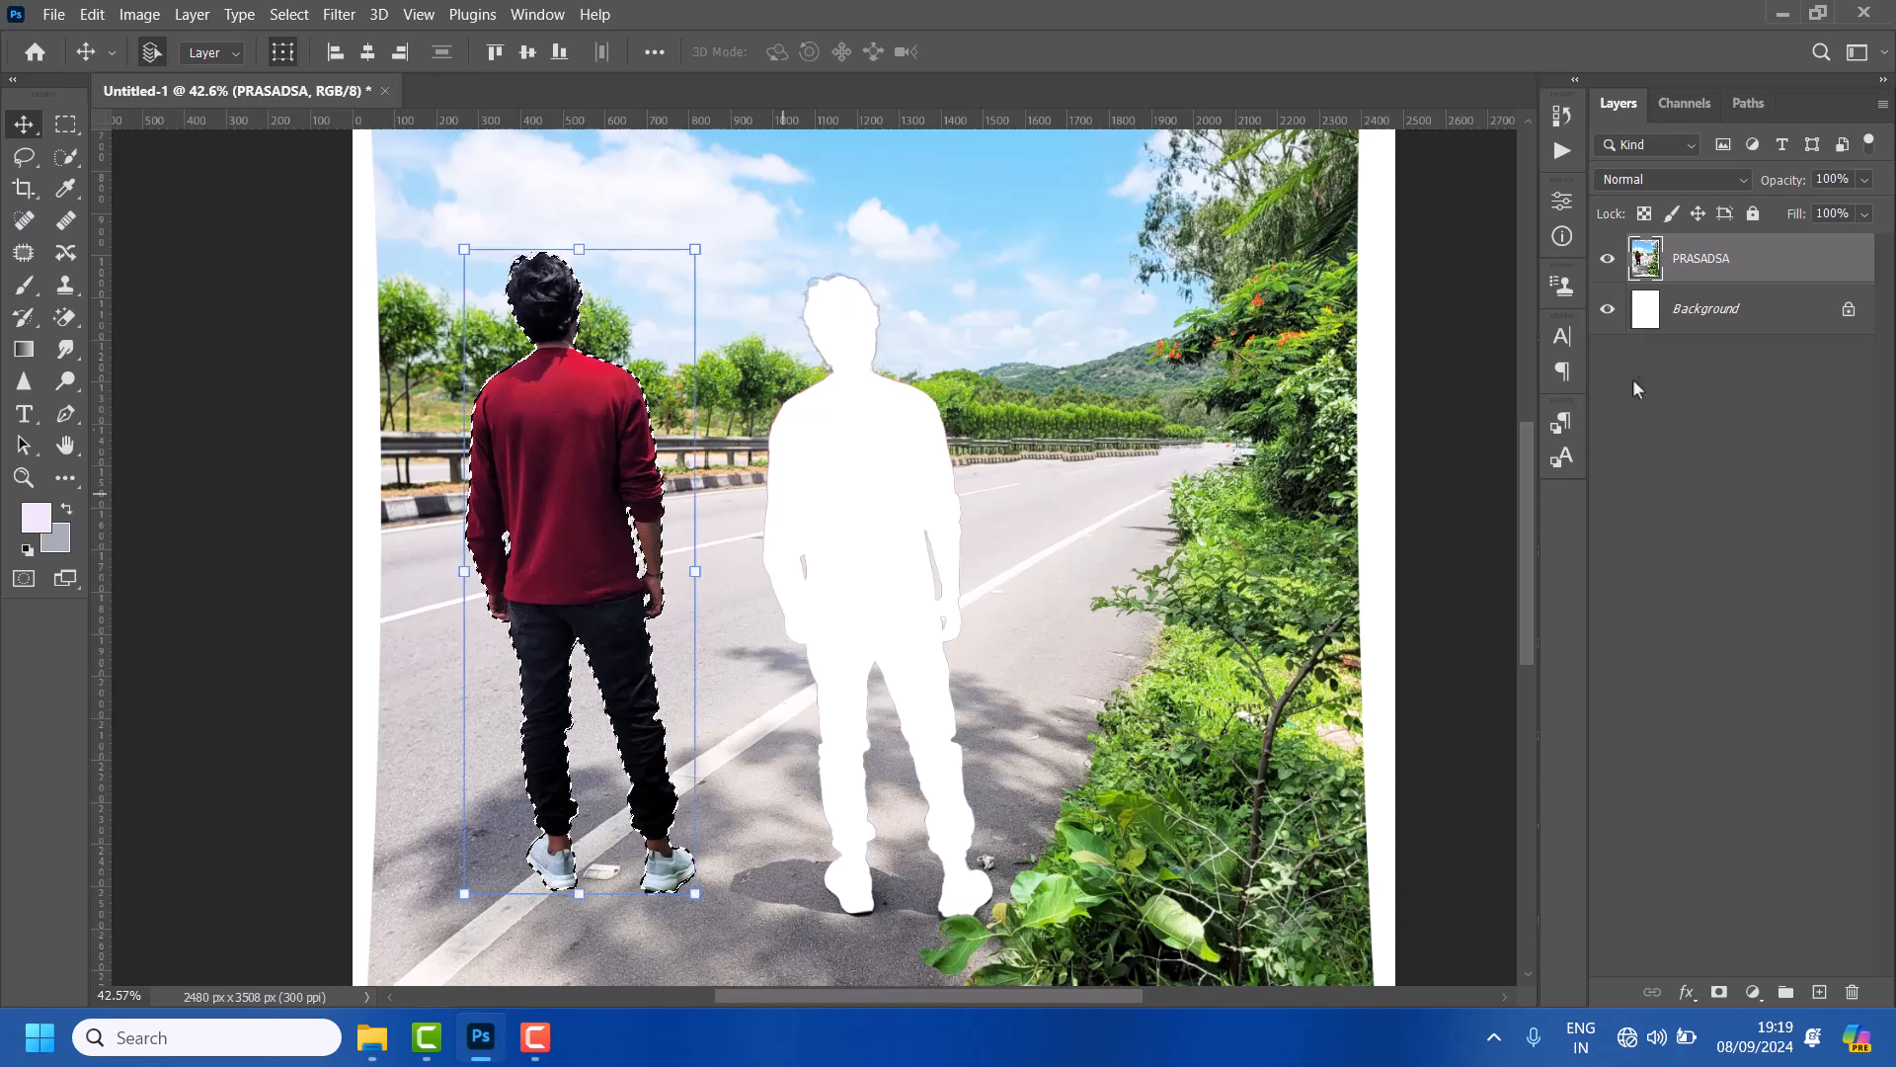
pyautogui.click(1608, 312)
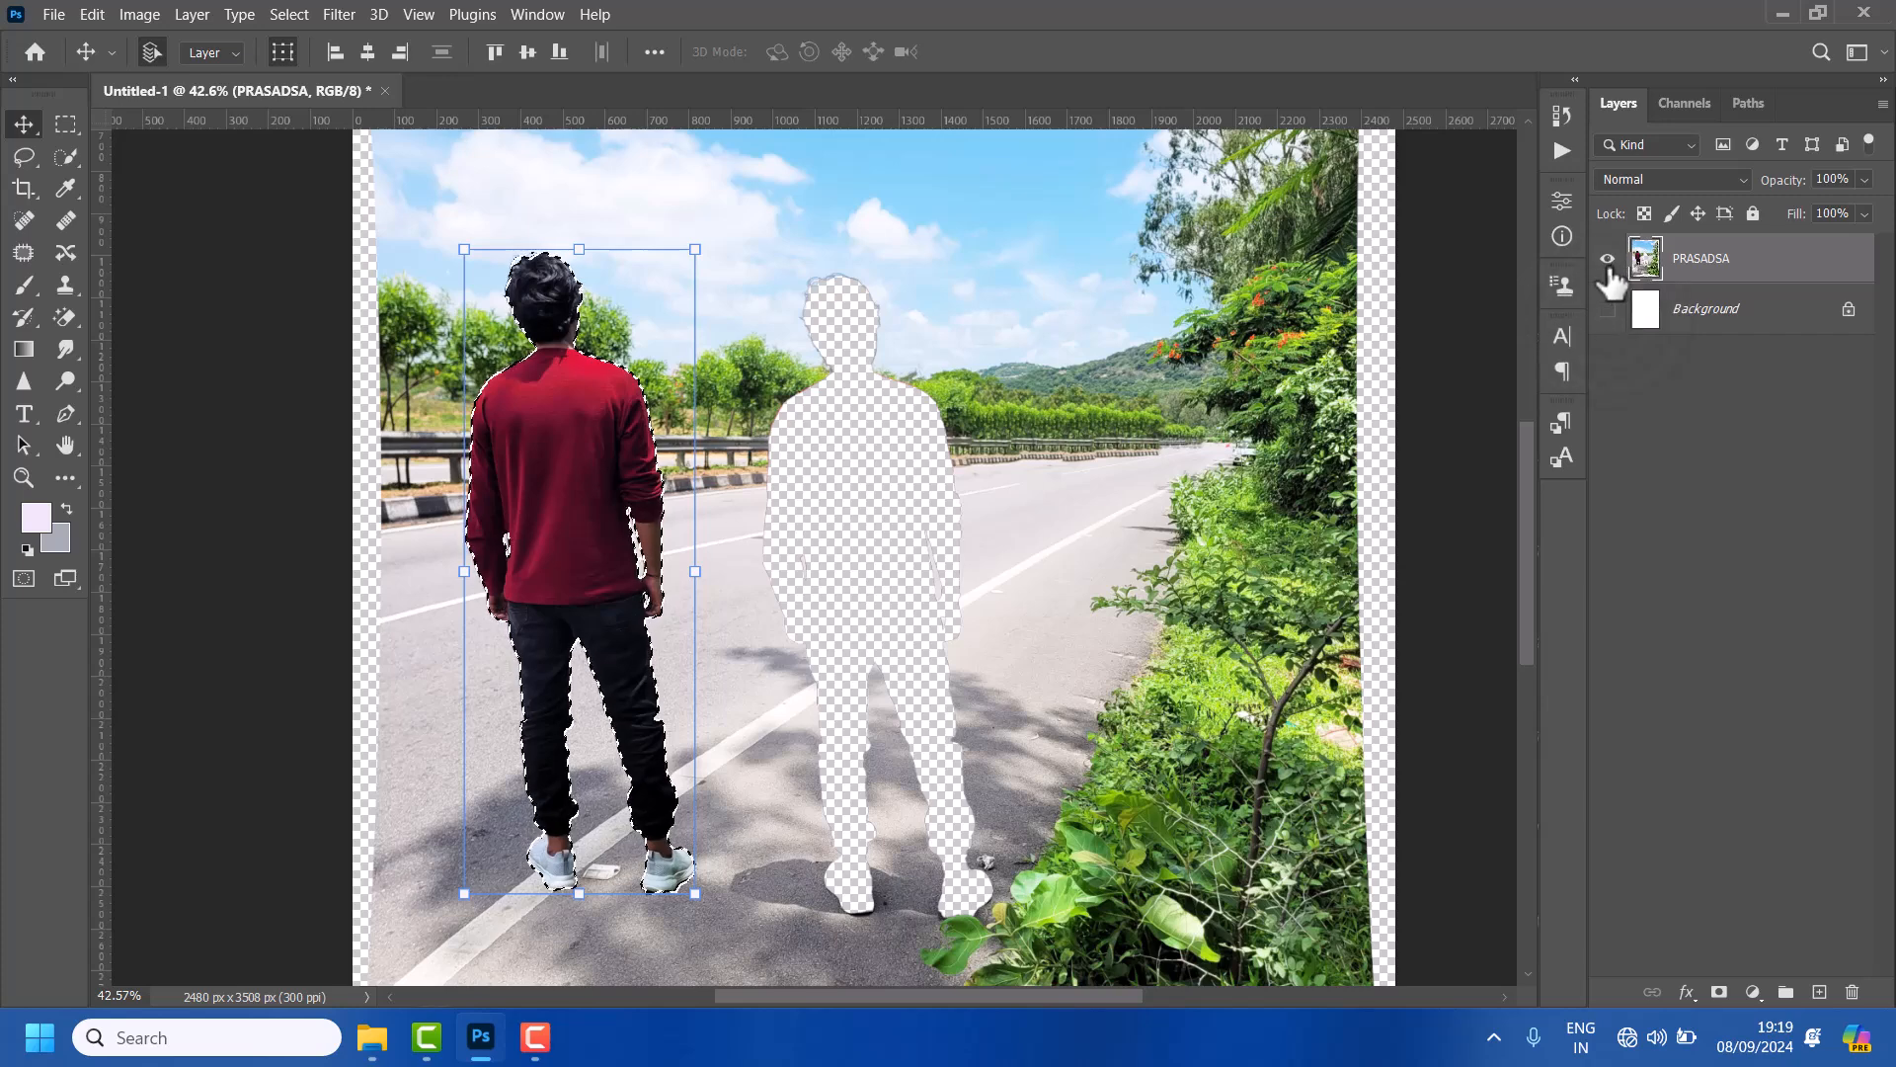
pyautogui.hotkey('ctrl', 'z')
pyautogui.hotkey('ctrl', 'z')
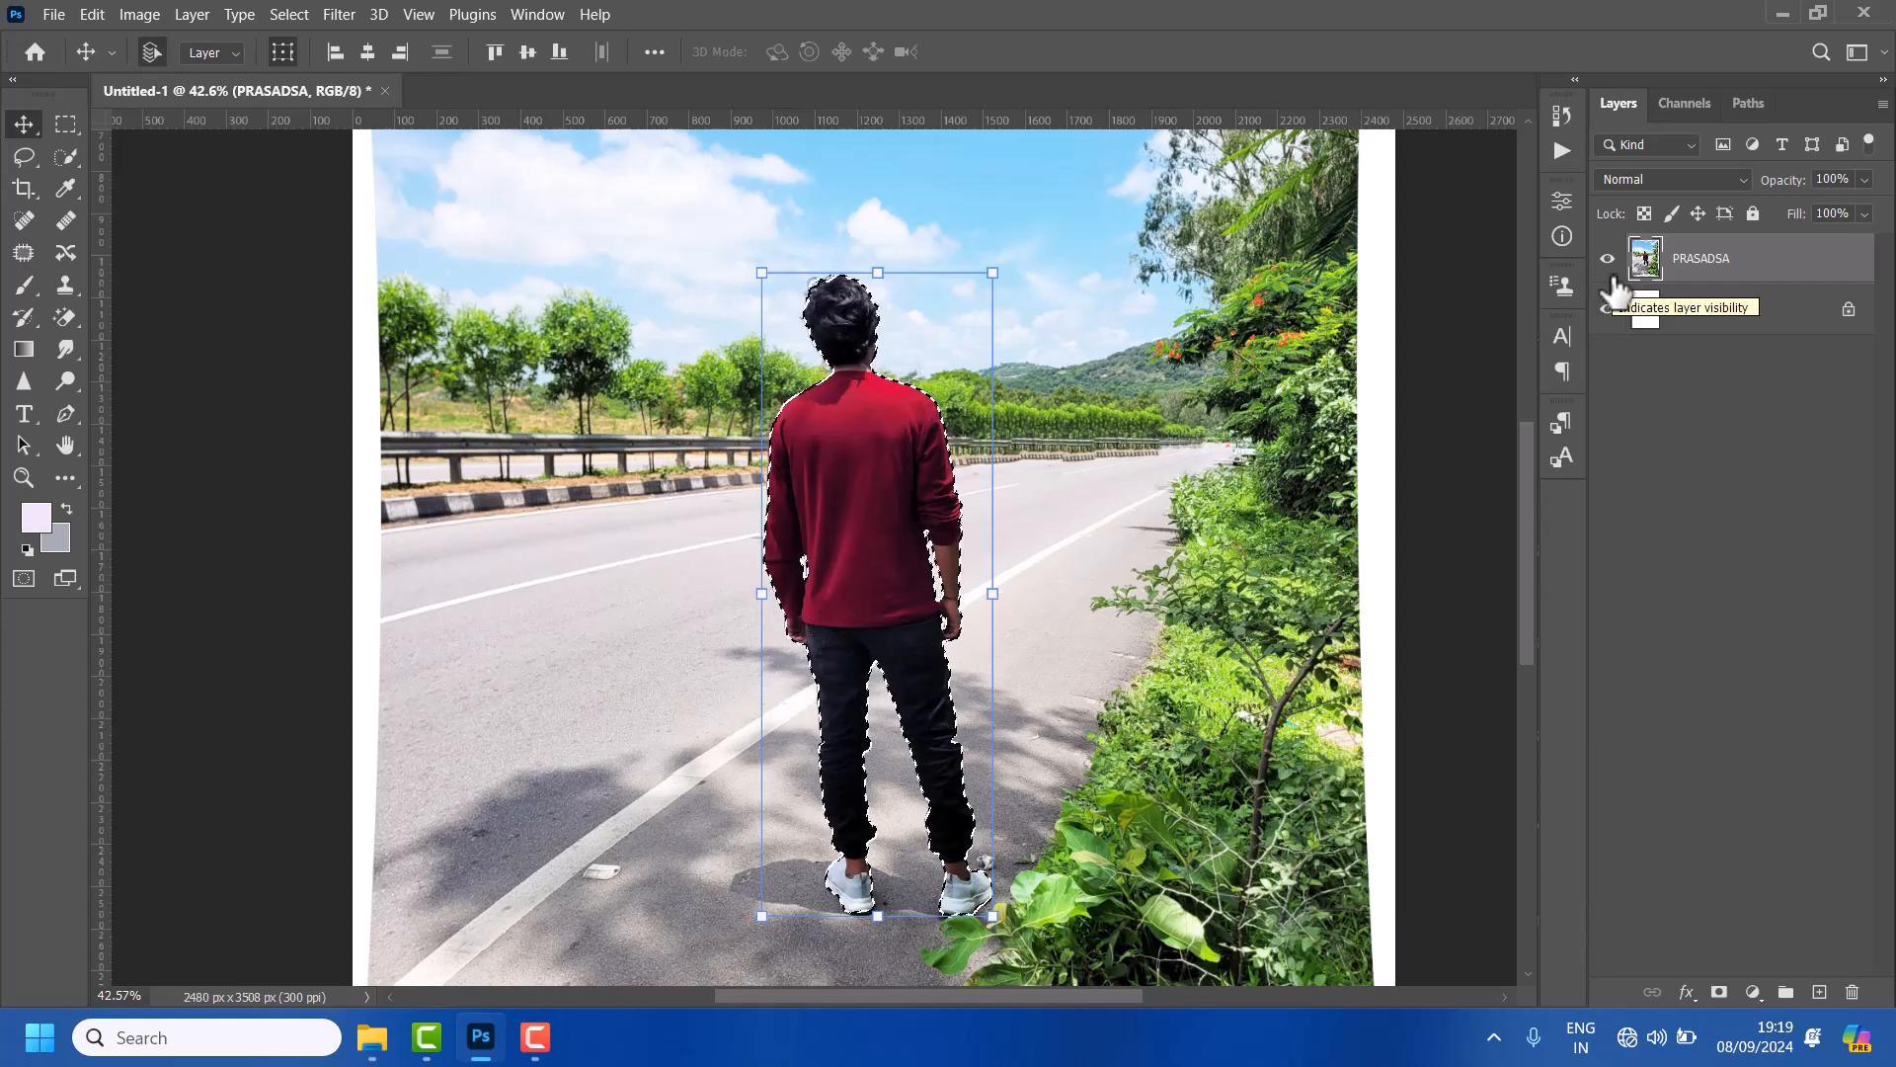
# Copy the selected man onto a new layer and hide the original photo layer
pyautogui.hotkey('ctrl', 'c')
pyautogui.hotkey('ctrl', 'v')
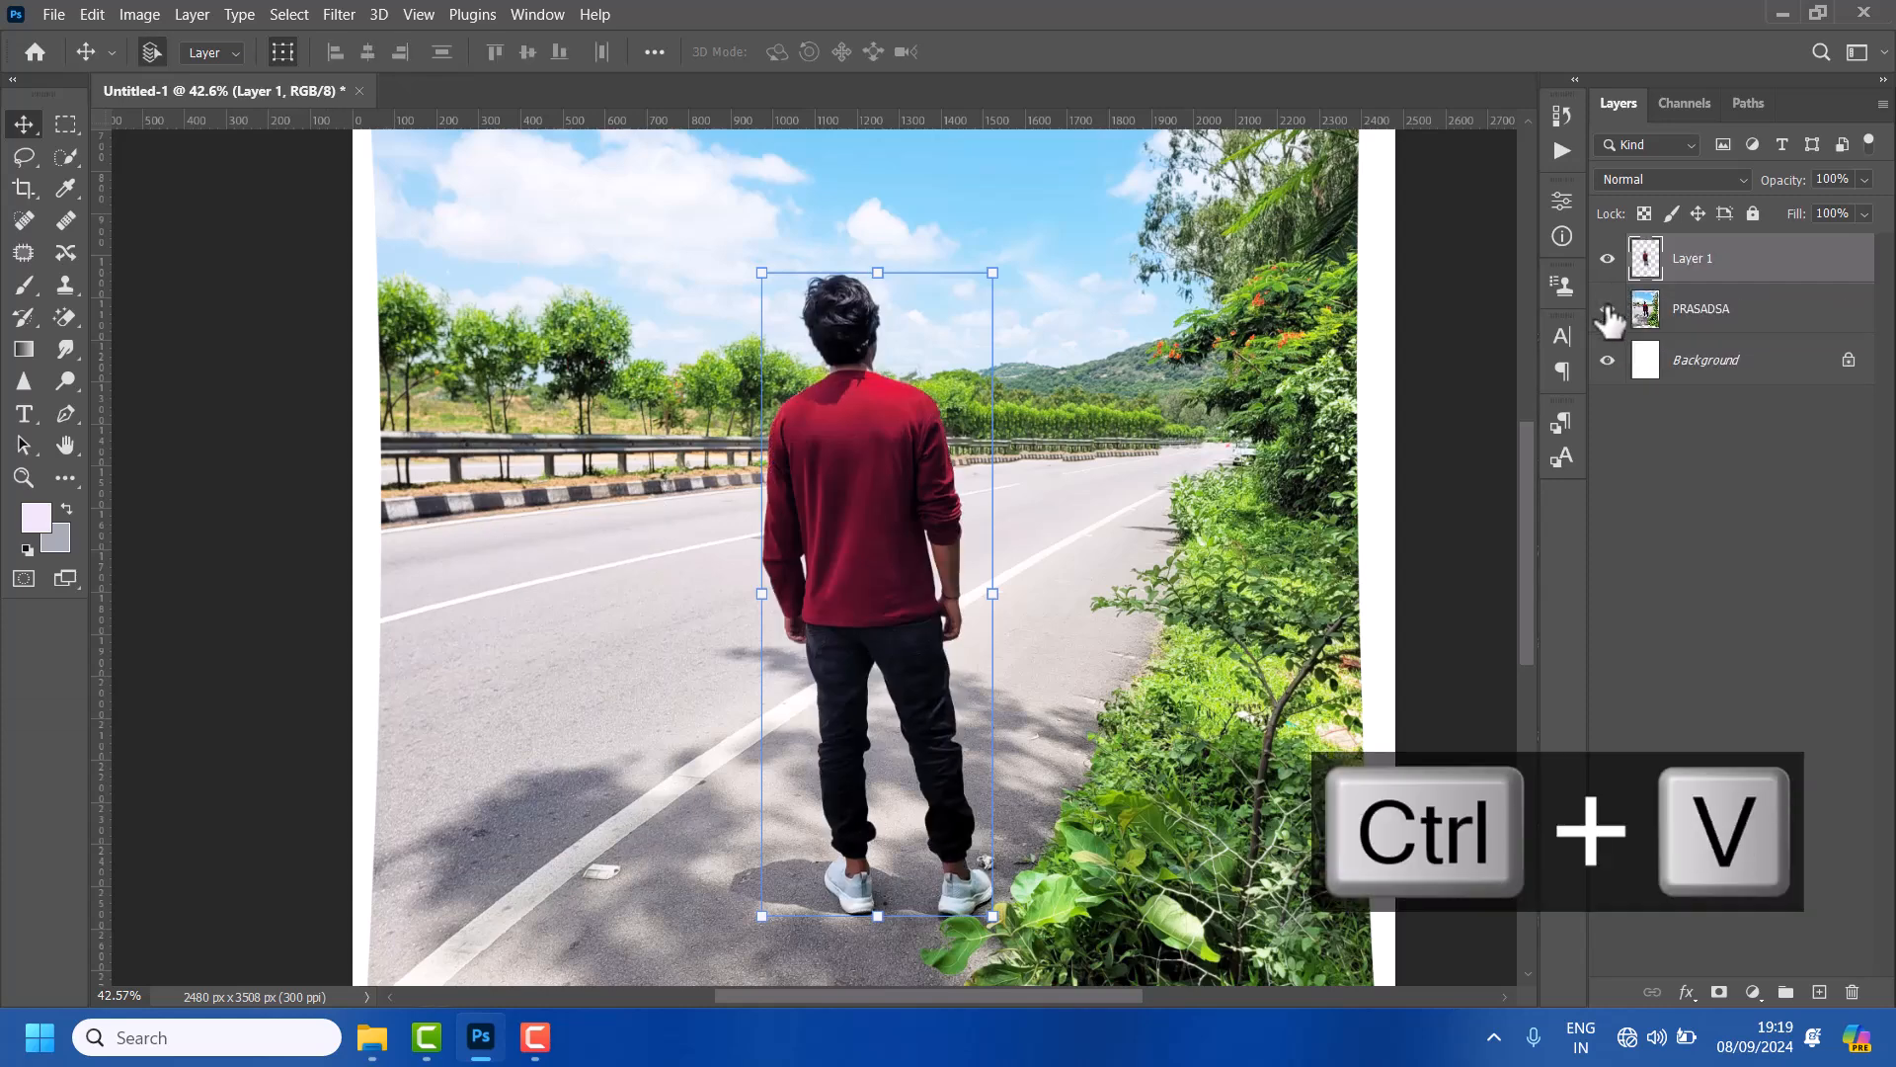
pyautogui.click(1608, 311)
pyautogui.scroll(-2, 1008, 332)
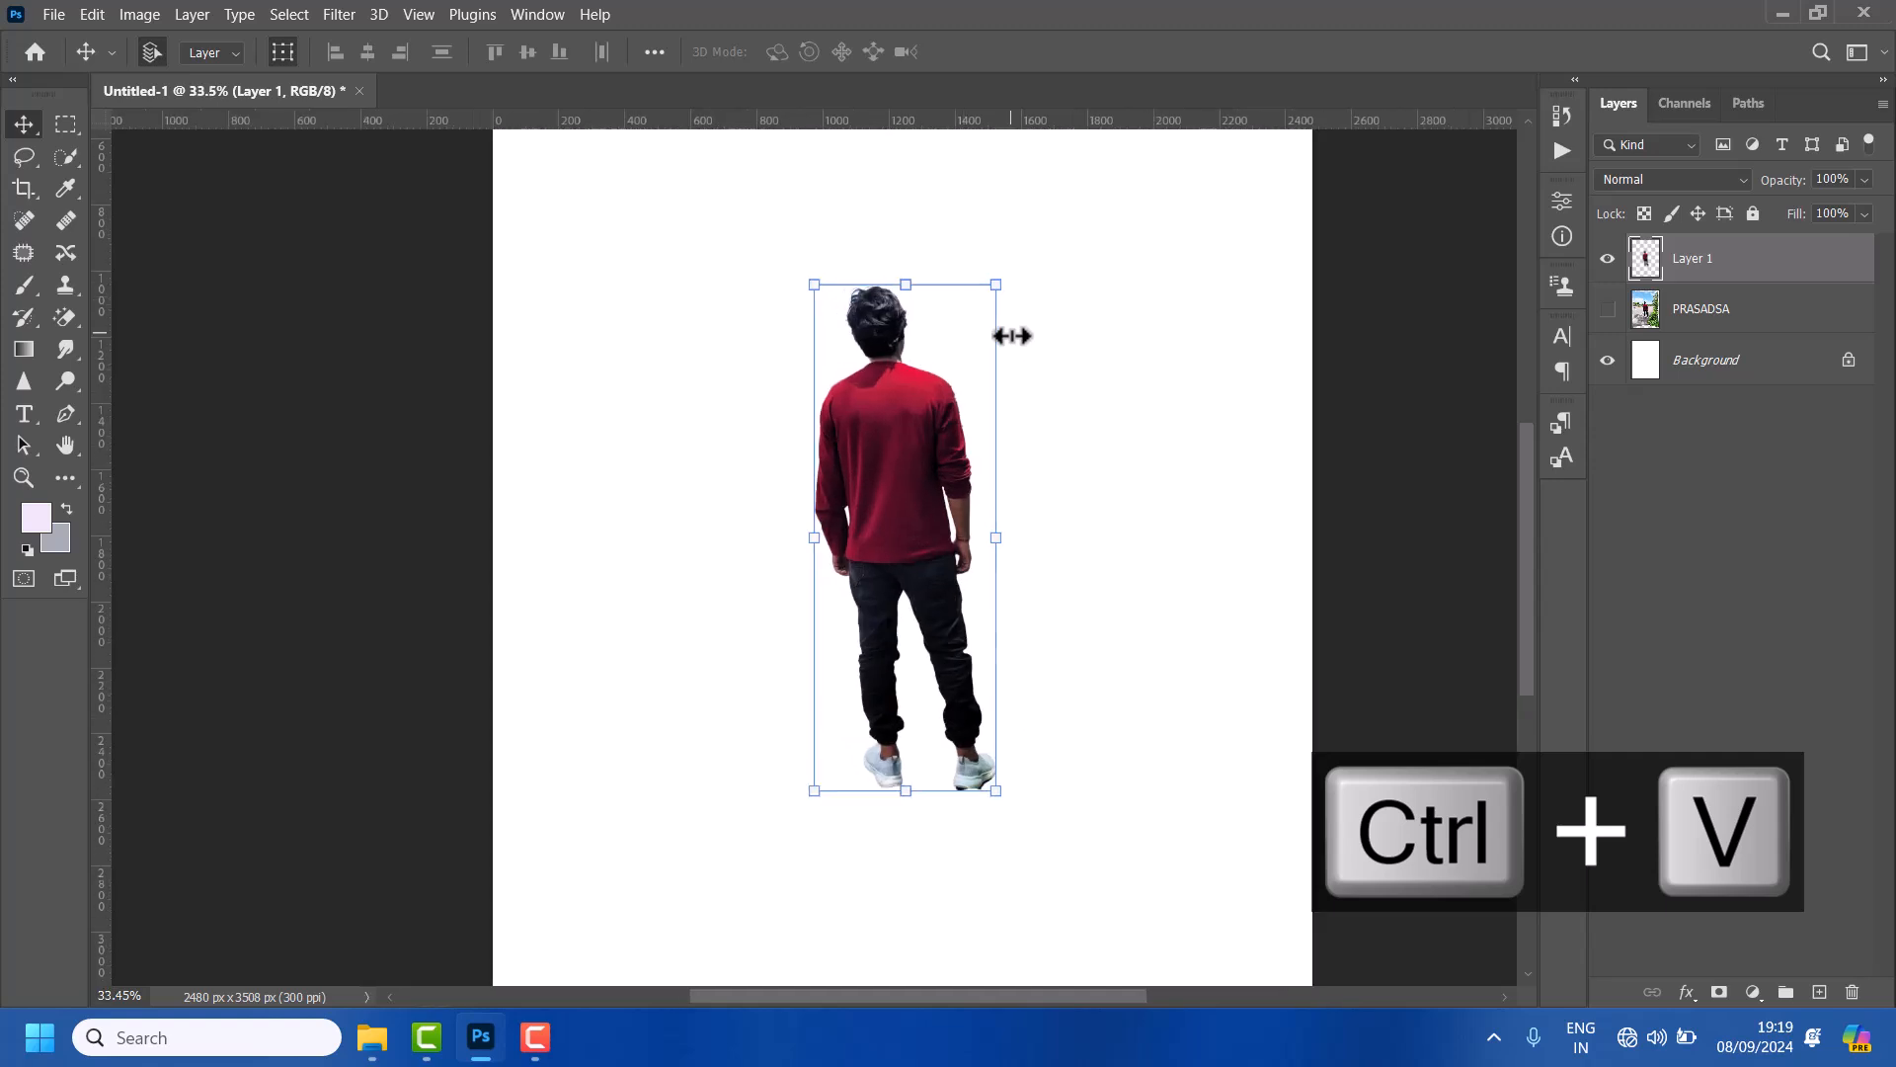
pyautogui.scroll(-2, 1007, 334)
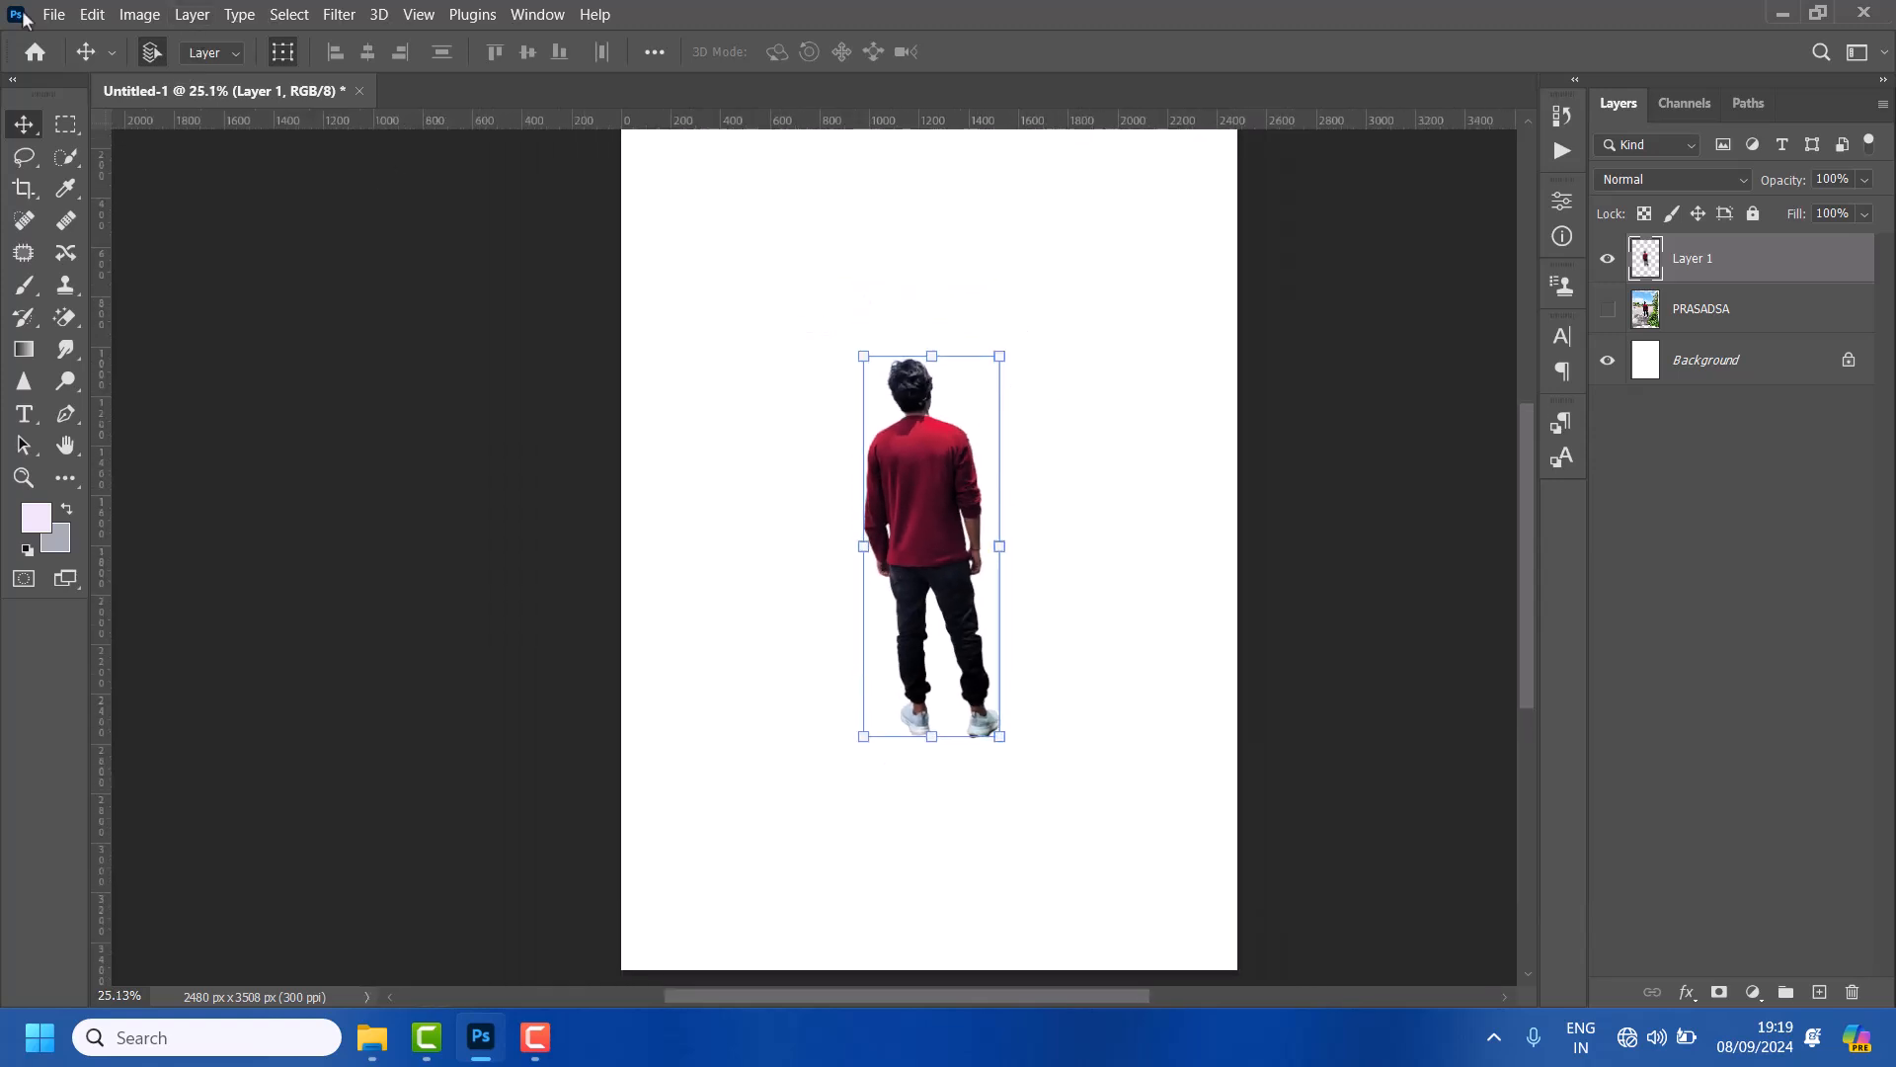
# Start placing another embedded image and open the Downloads folder
pyautogui.click(67, 15)
pyautogui.click(222, 453)
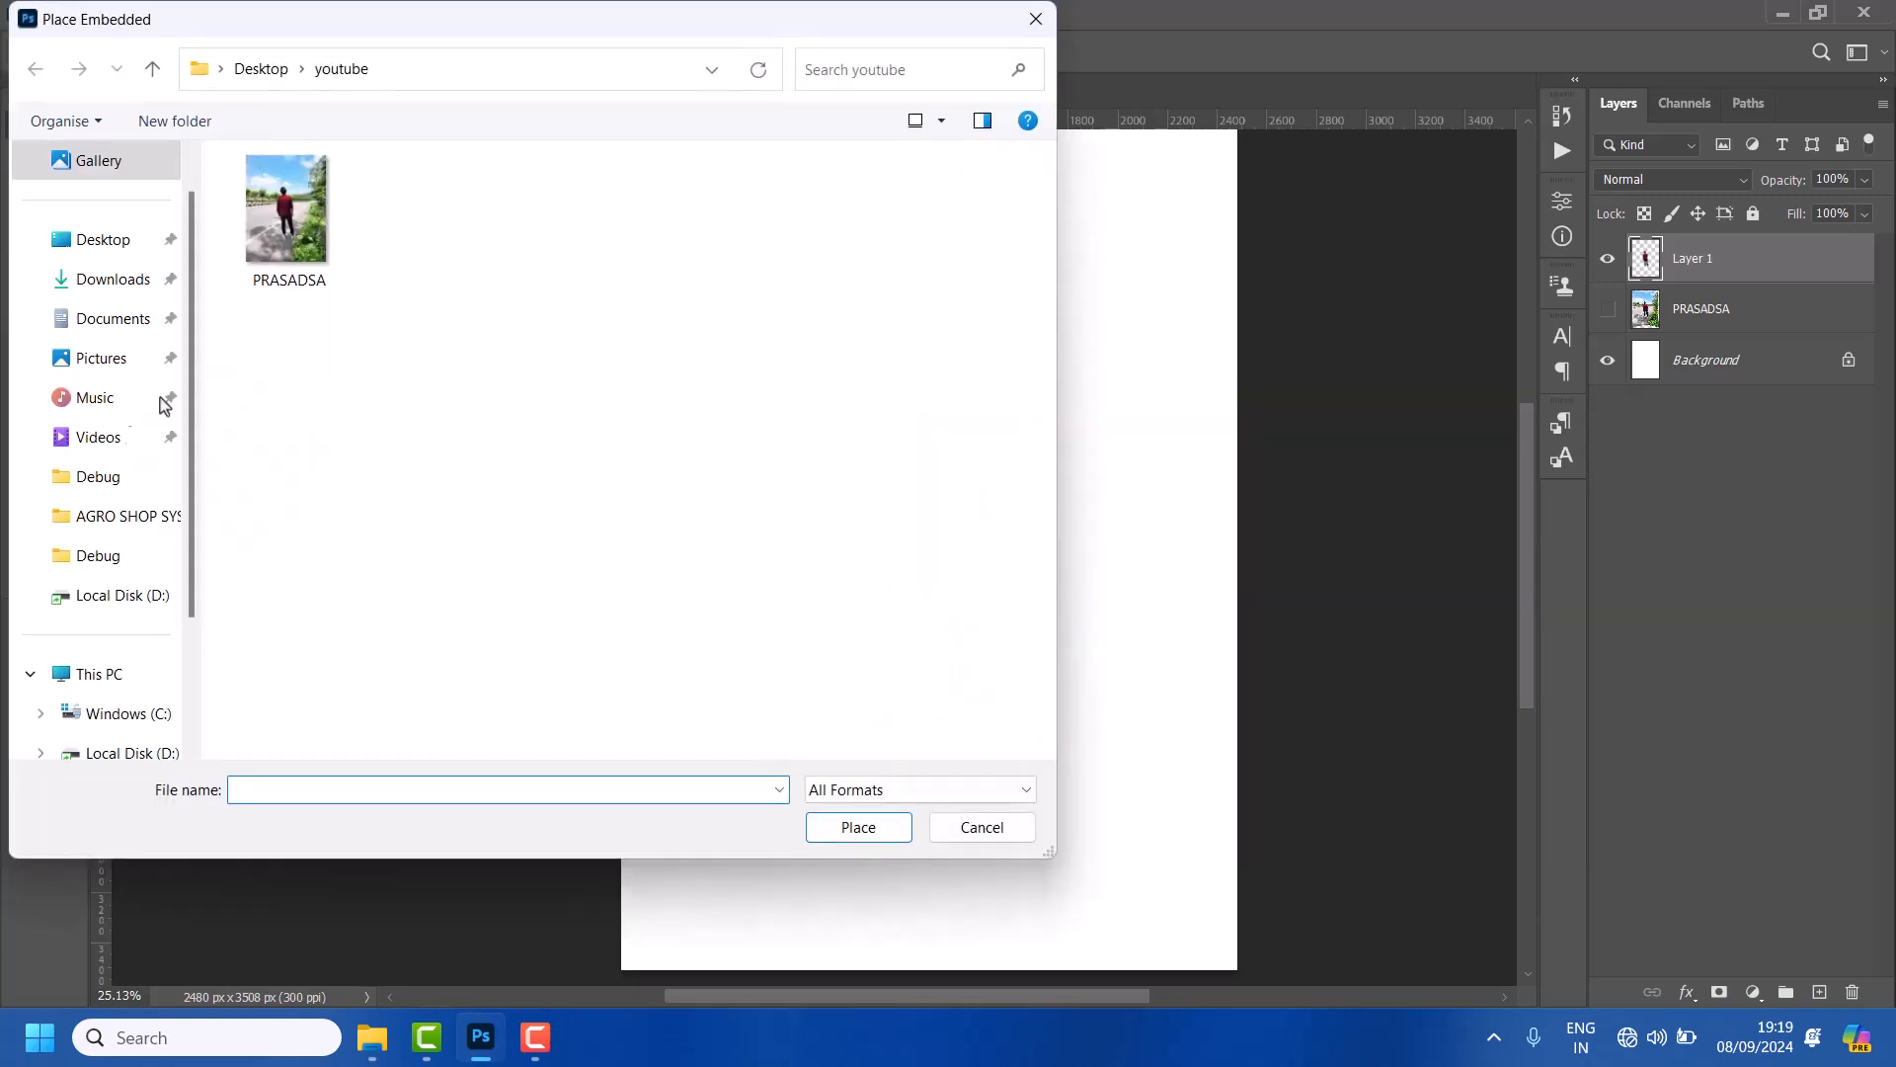
pyautogui.click(112, 278)
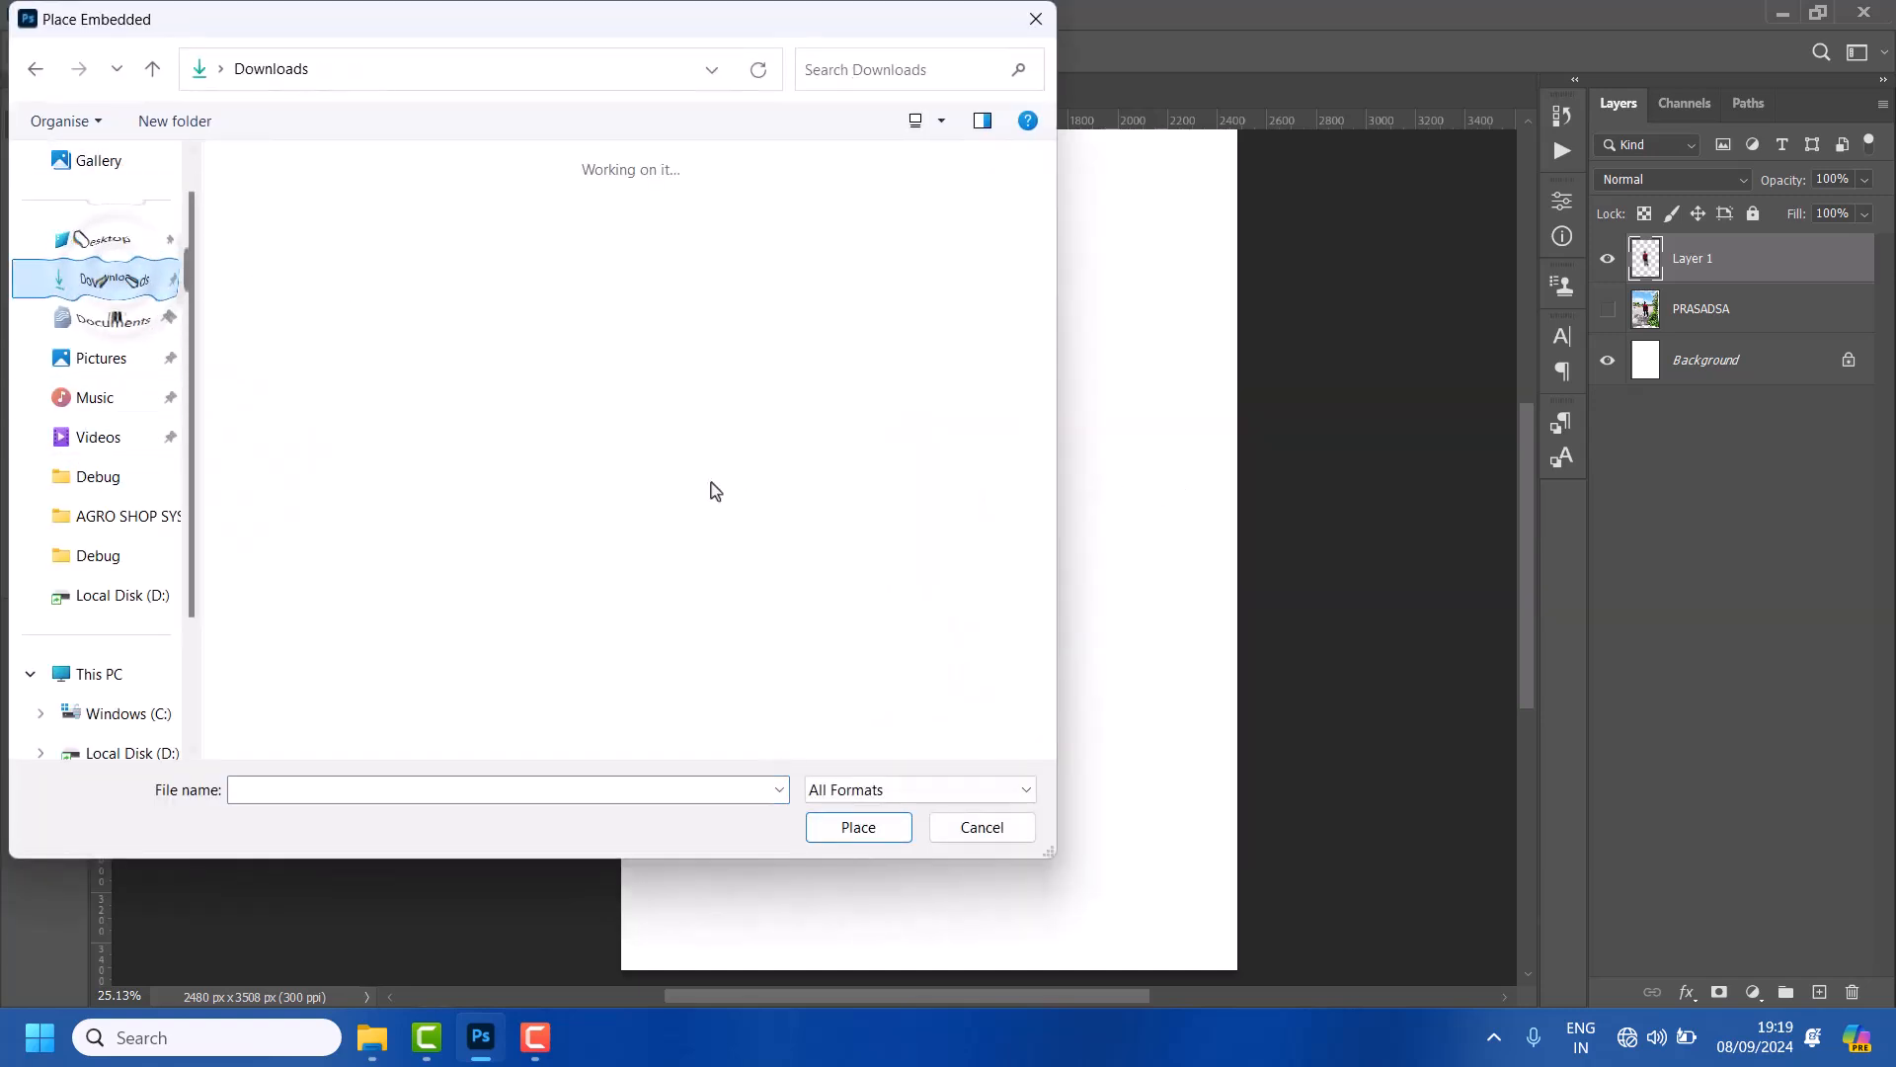
# Look through the Downloads folder for a background photo and close the placement dialog without placing anything
pyautogui.scroll(-10, 666, 474)
pyautogui.scroll(-5, 666, 476)
pyautogui.scroll(10, 666, 476)
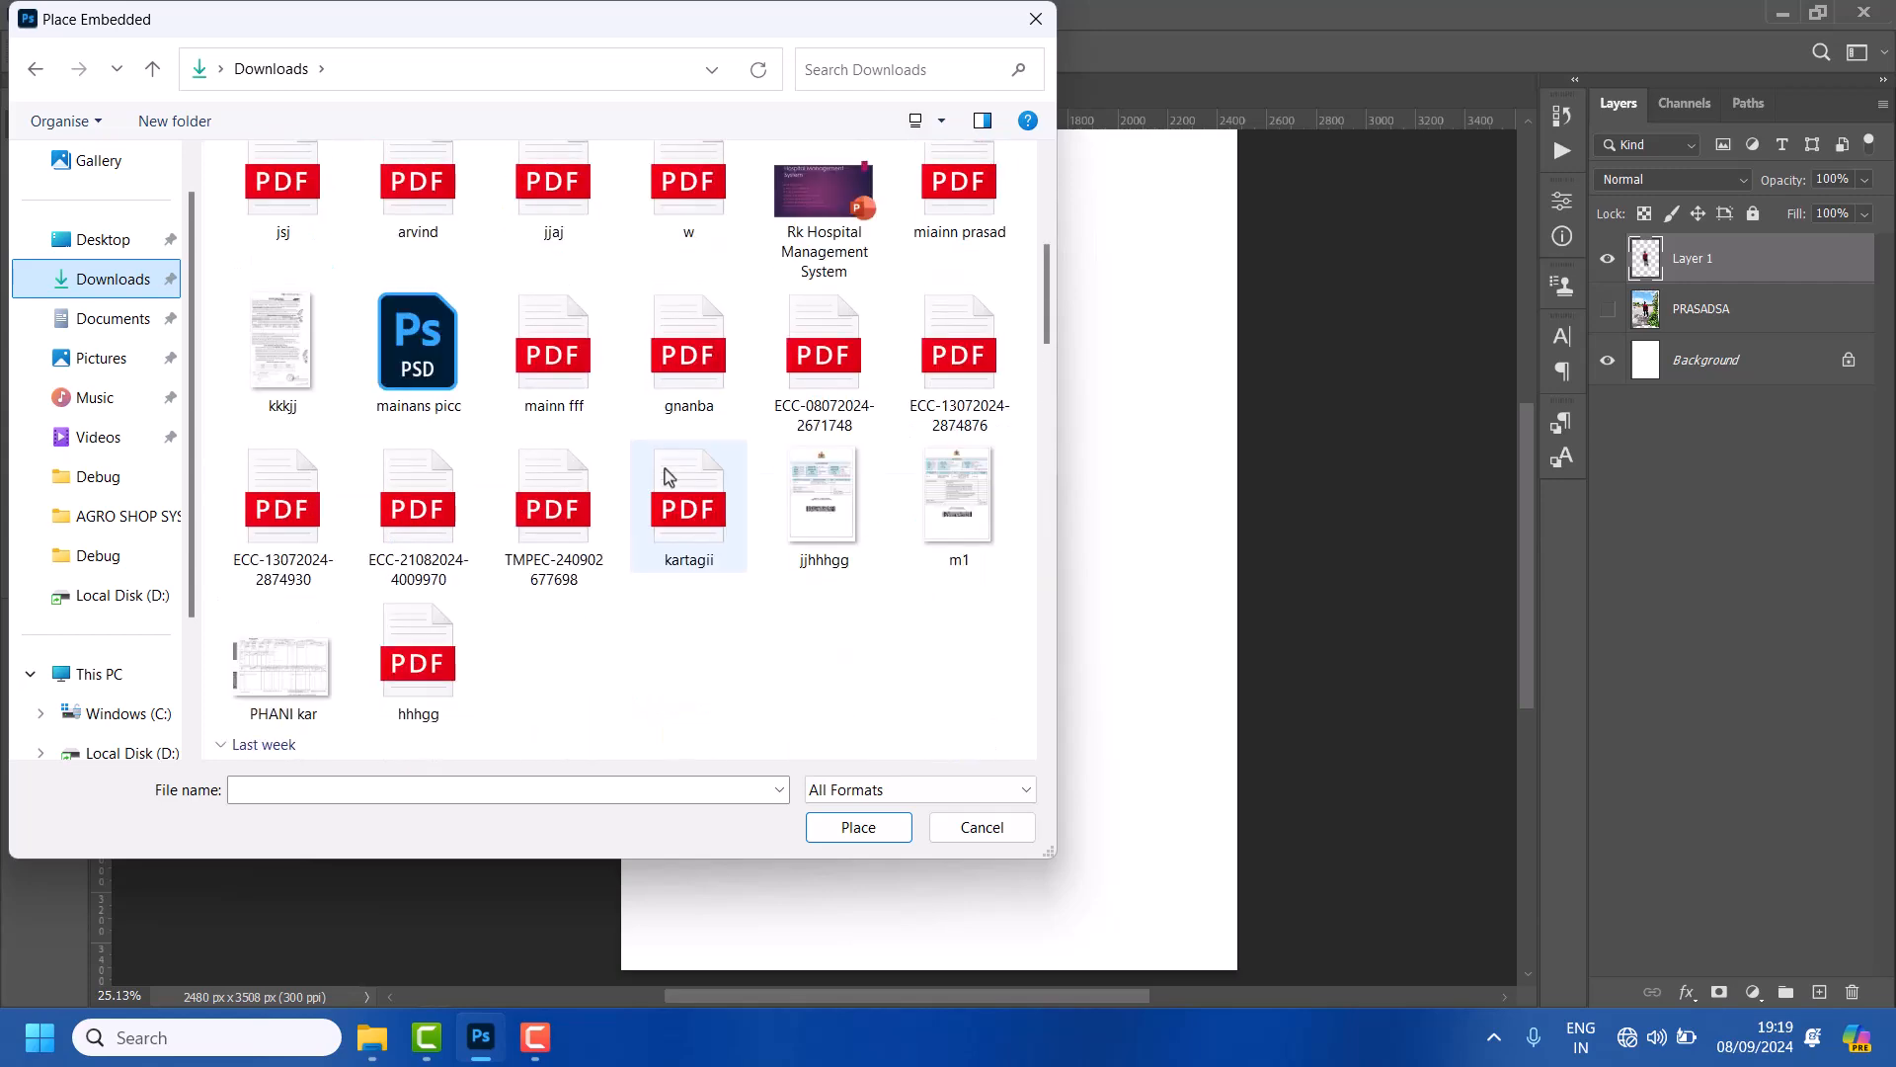
pyautogui.scroll(-3, 667, 477)
pyautogui.scroll(-15, 664, 468)
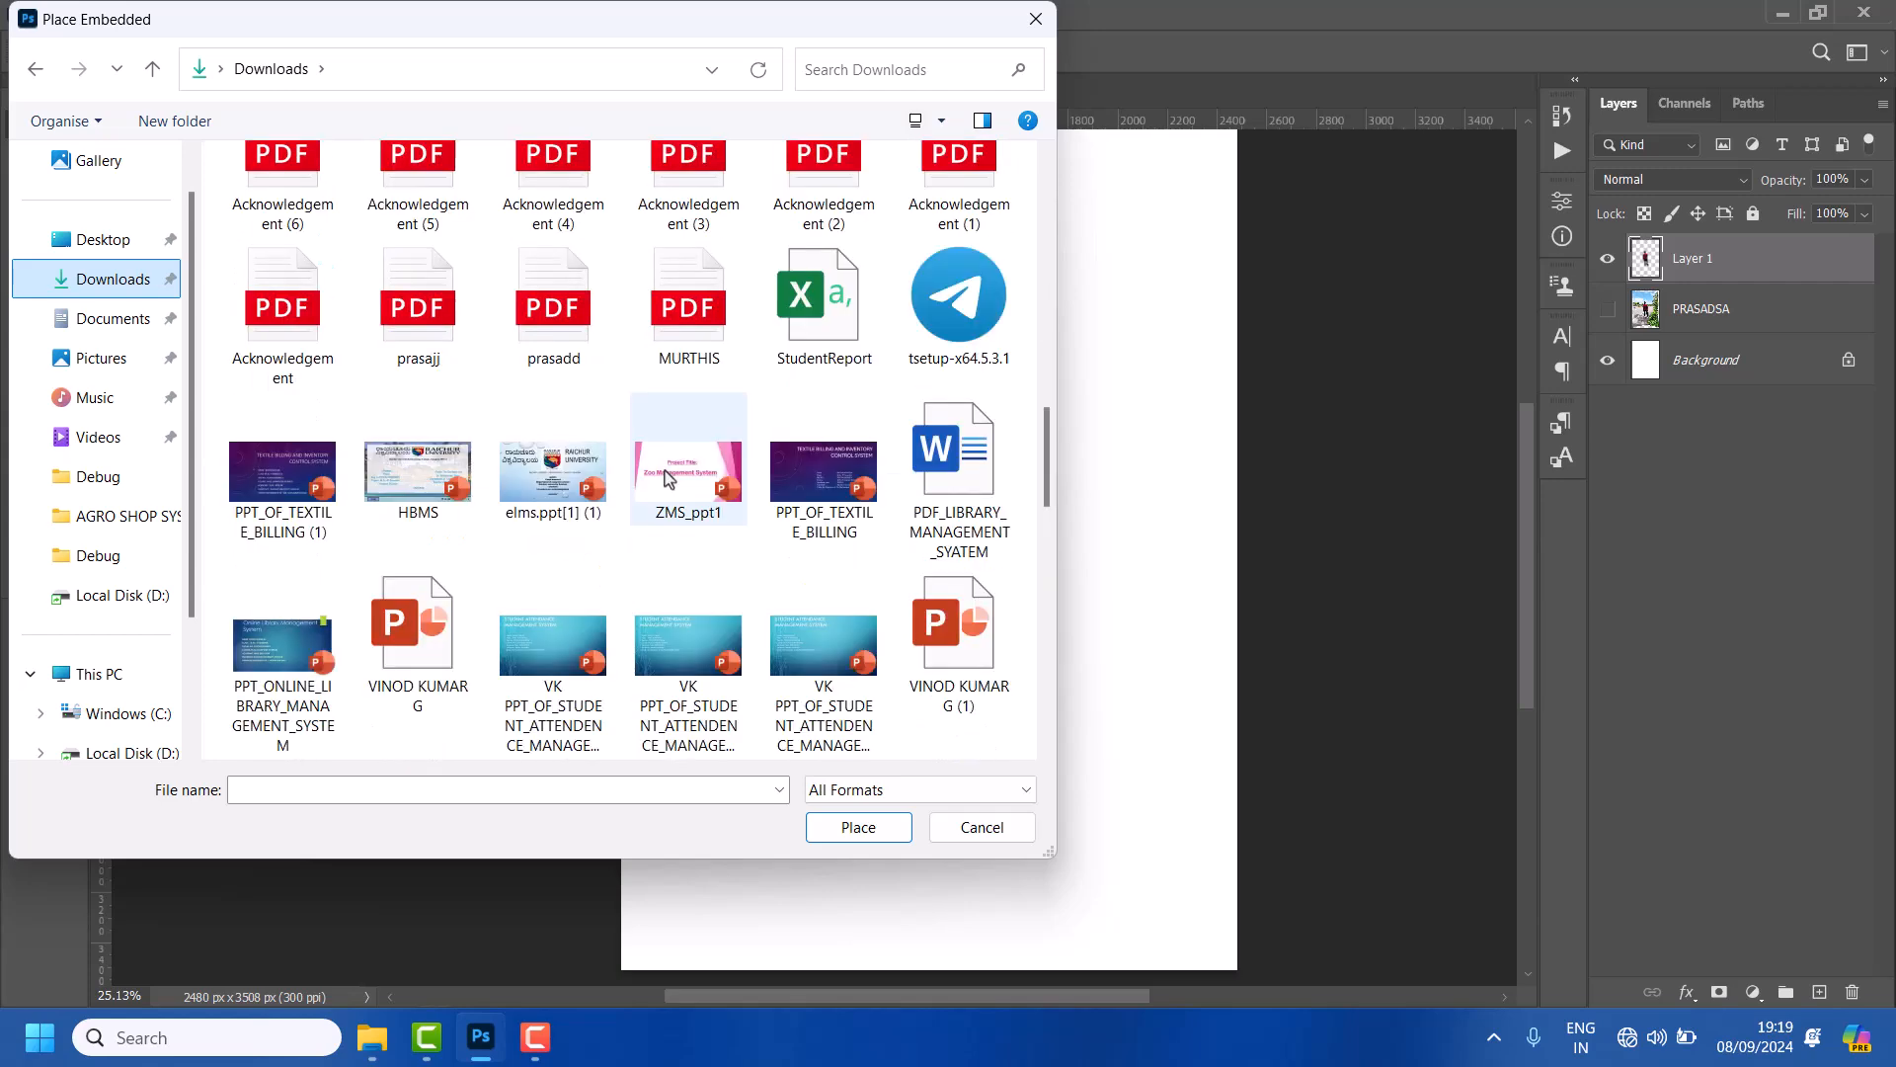
pyautogui.scroll(5, 667, 478)
pyautogui.scroll(-8, 668, 478)
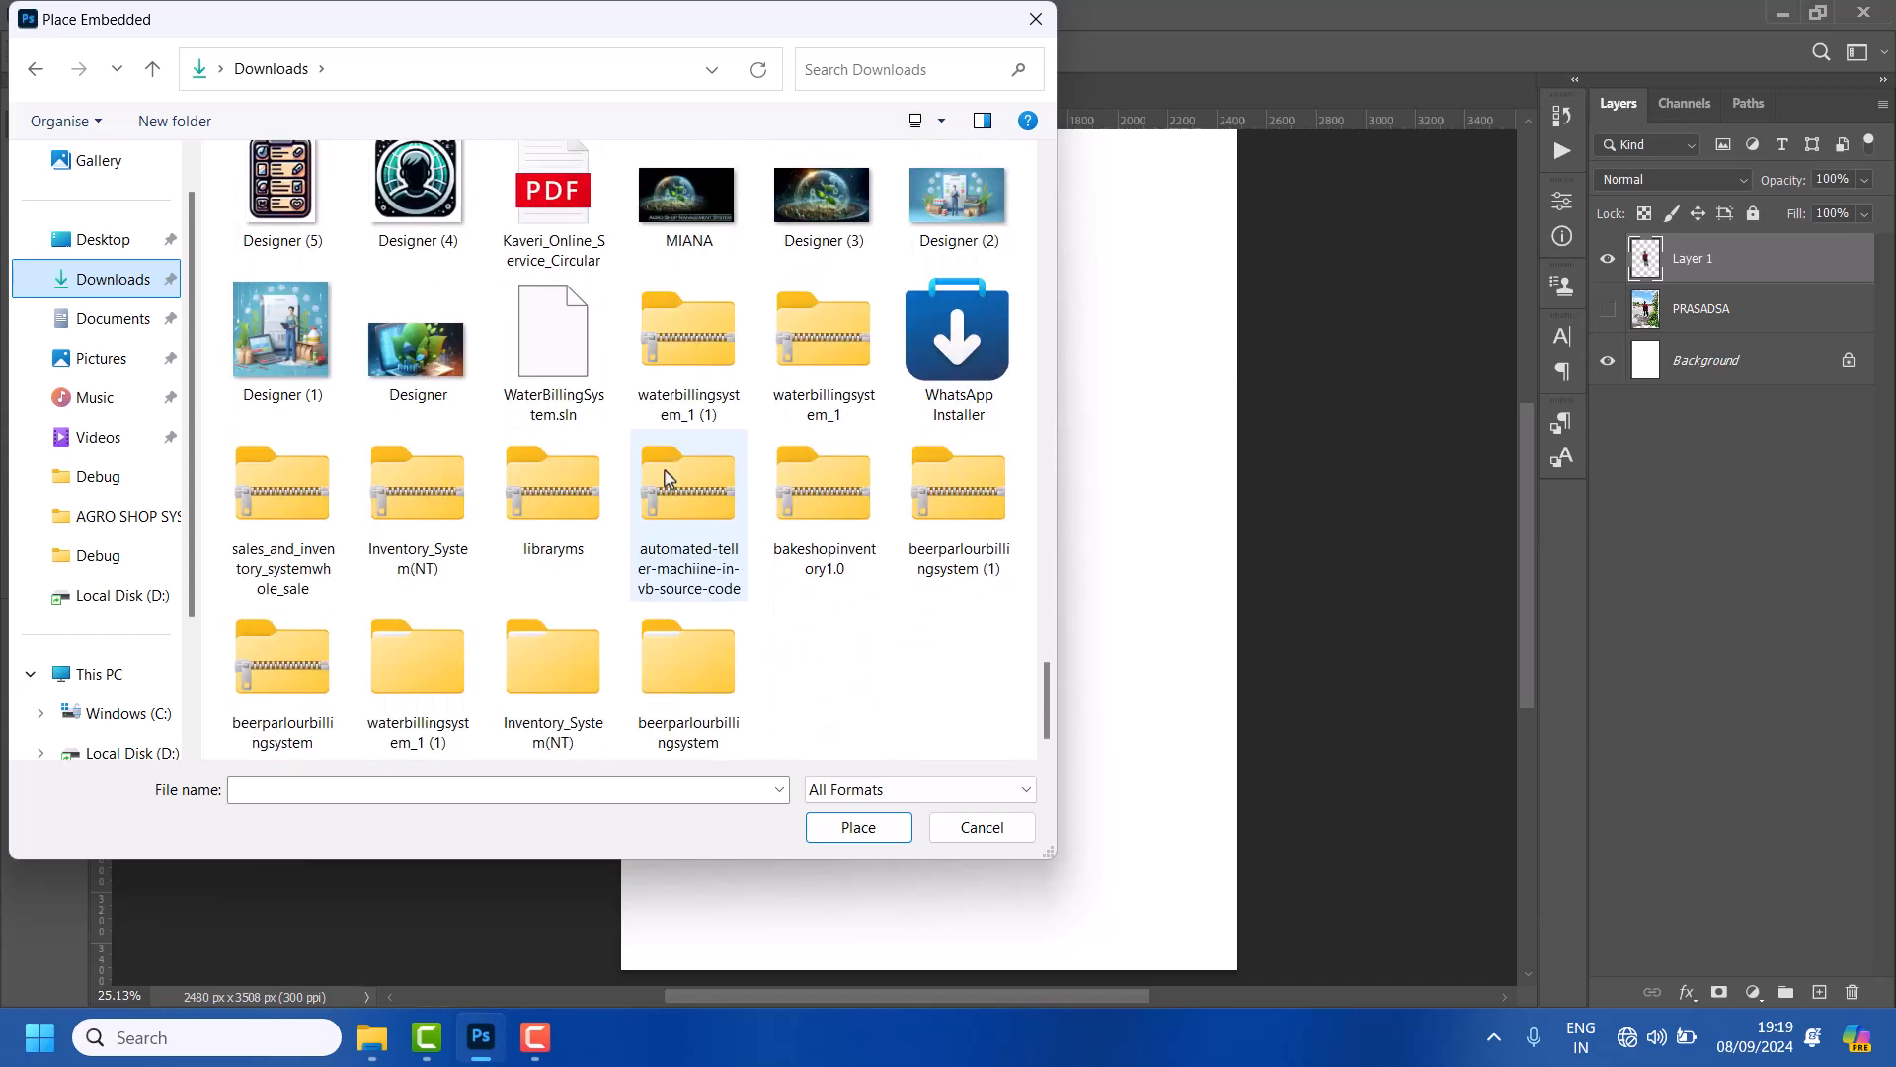
pyautogui.scroll(3, 666, 470)
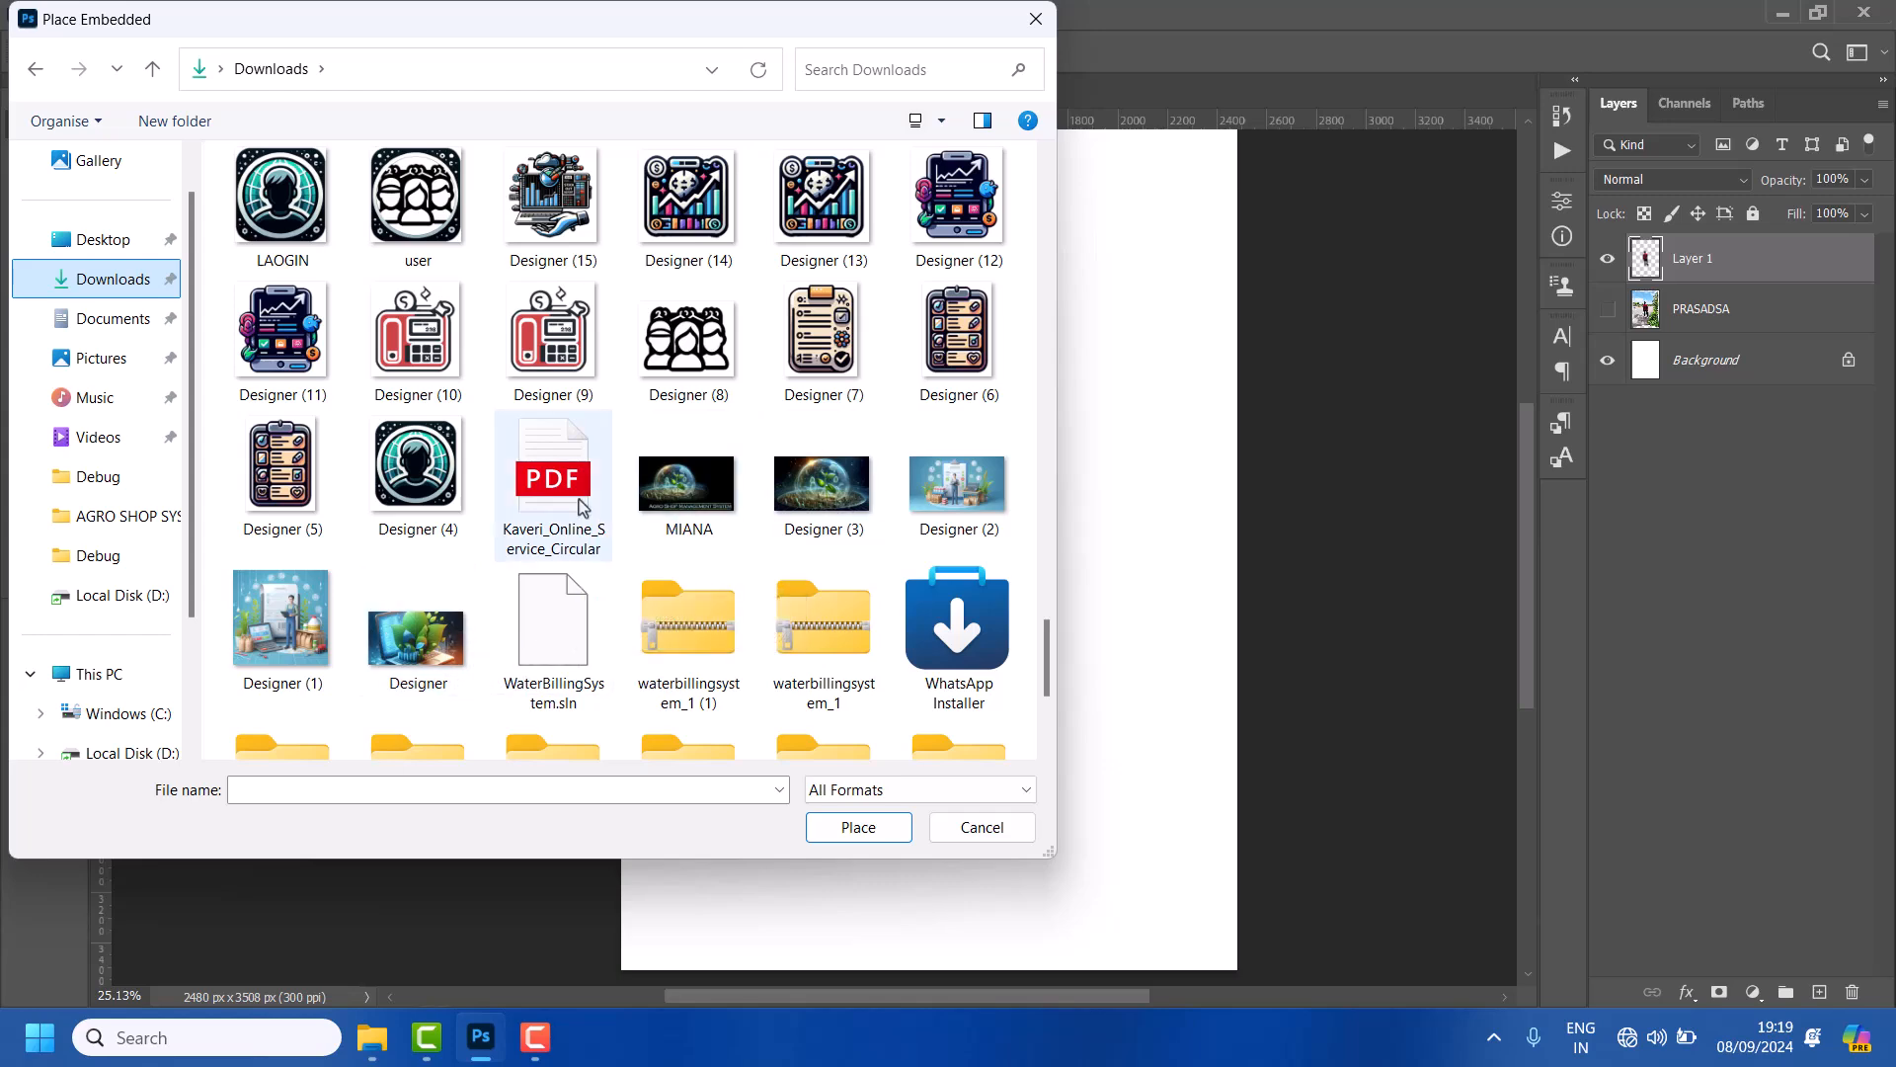
pyautogui.scroll(12, 577, 480)
pyautogui.scroll(-2, 580, 484)
pyautogui.scroll(-10, 578, 484)
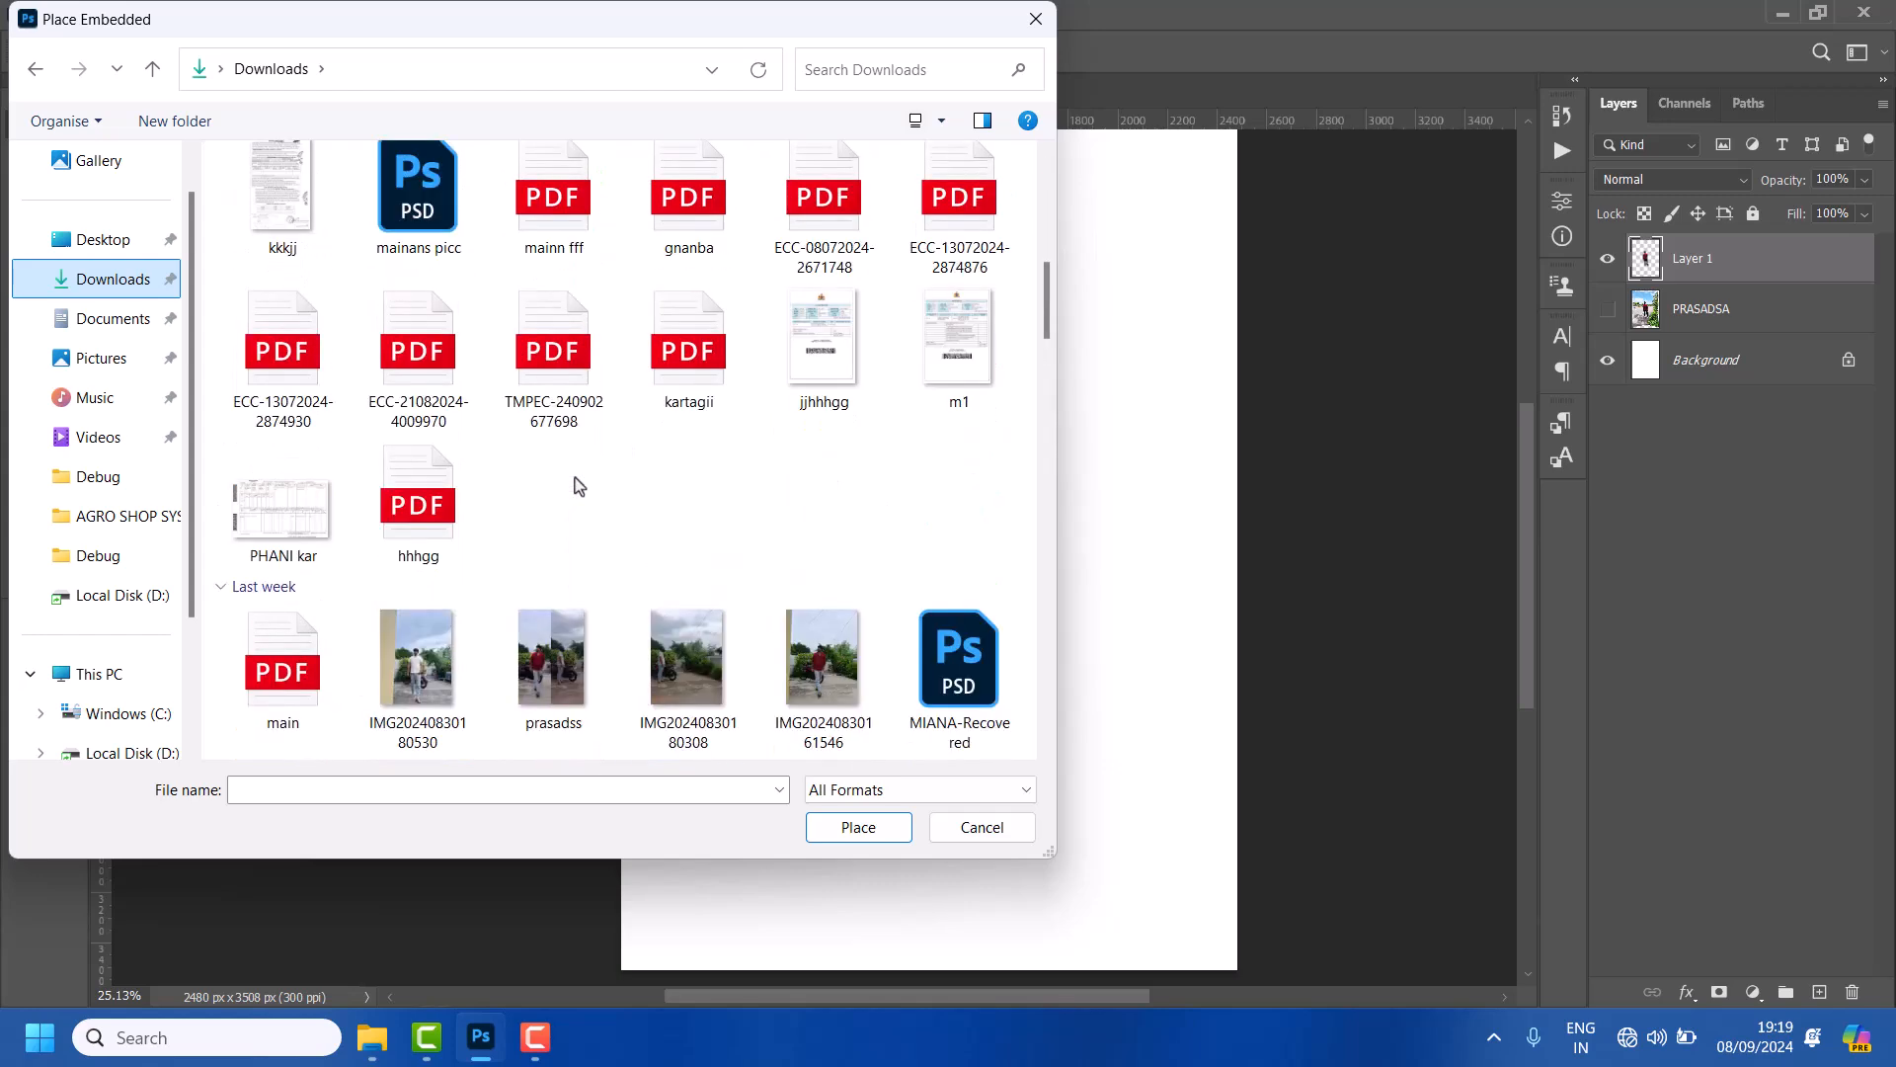
pyautogui.scroll(-6, 580, 486)
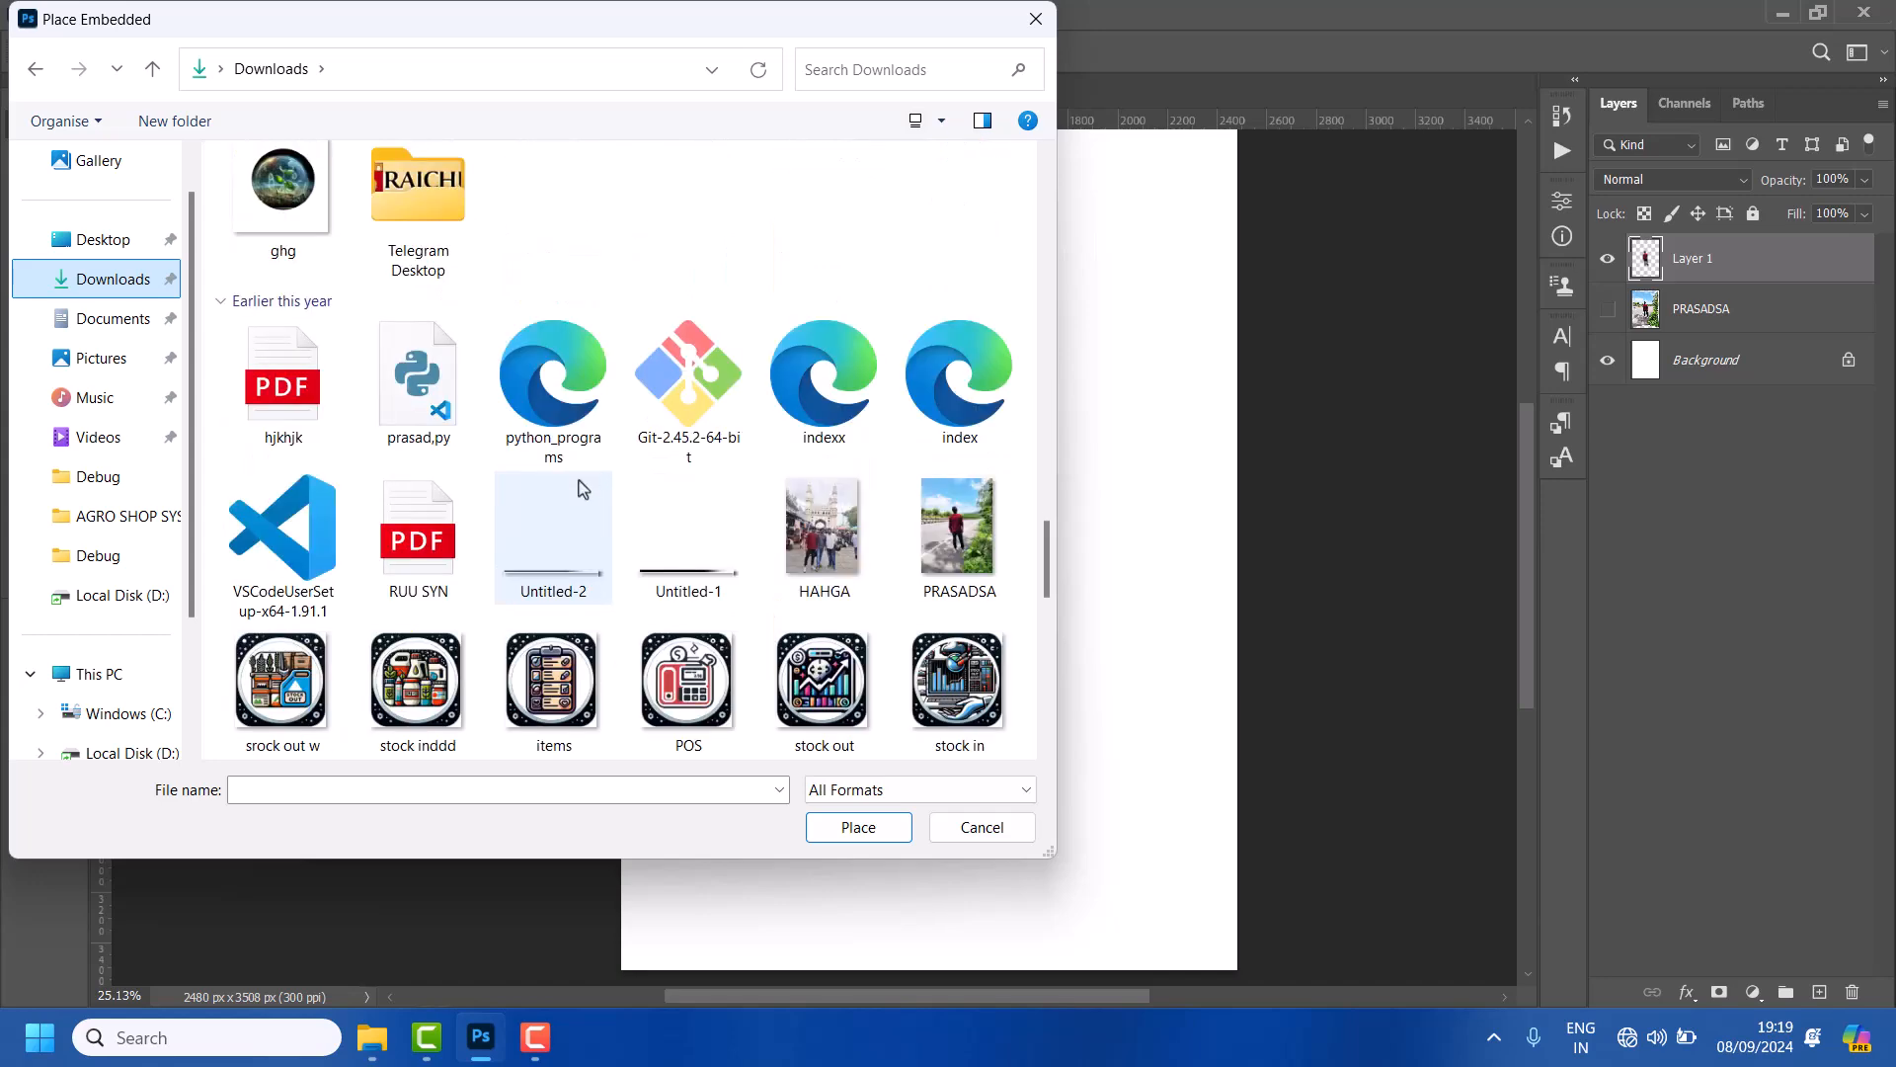
pyautogui.scroll(4, 582, 487)
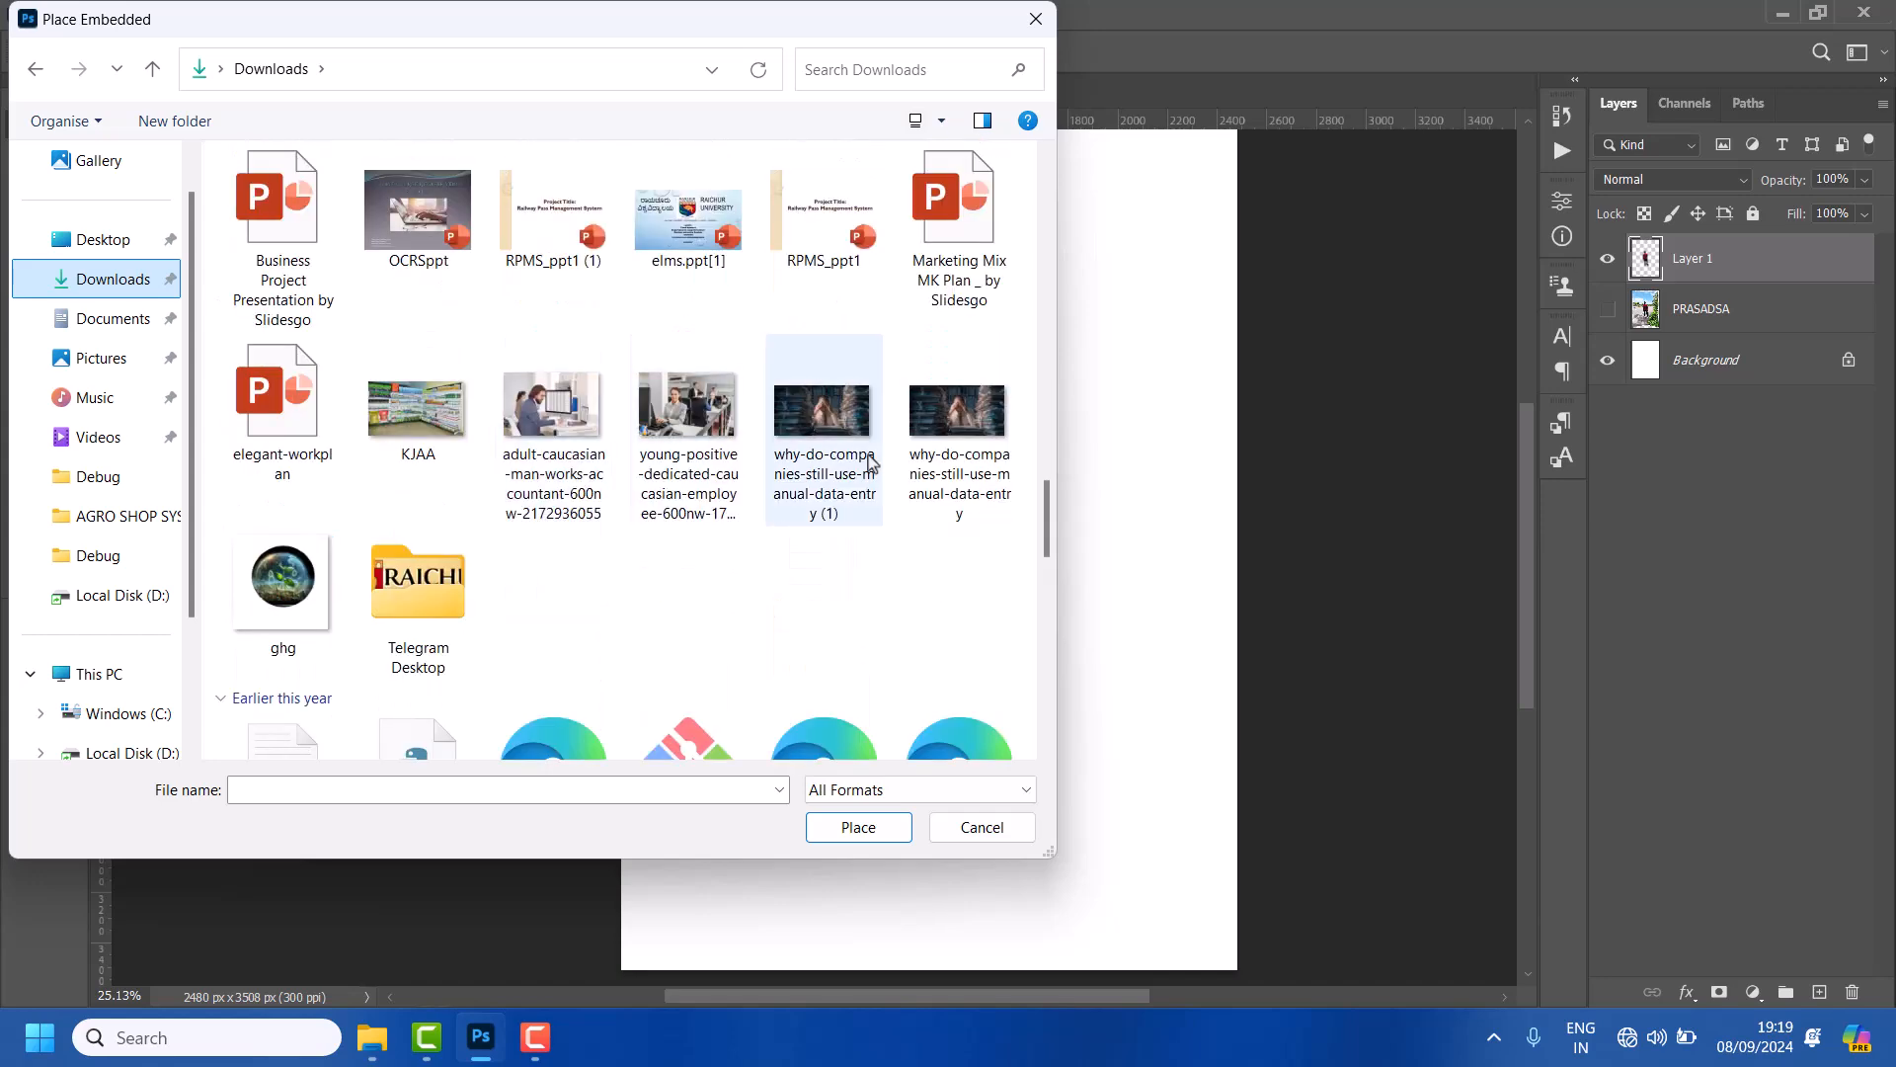
pyautogui.scroll(5, 549, 435)
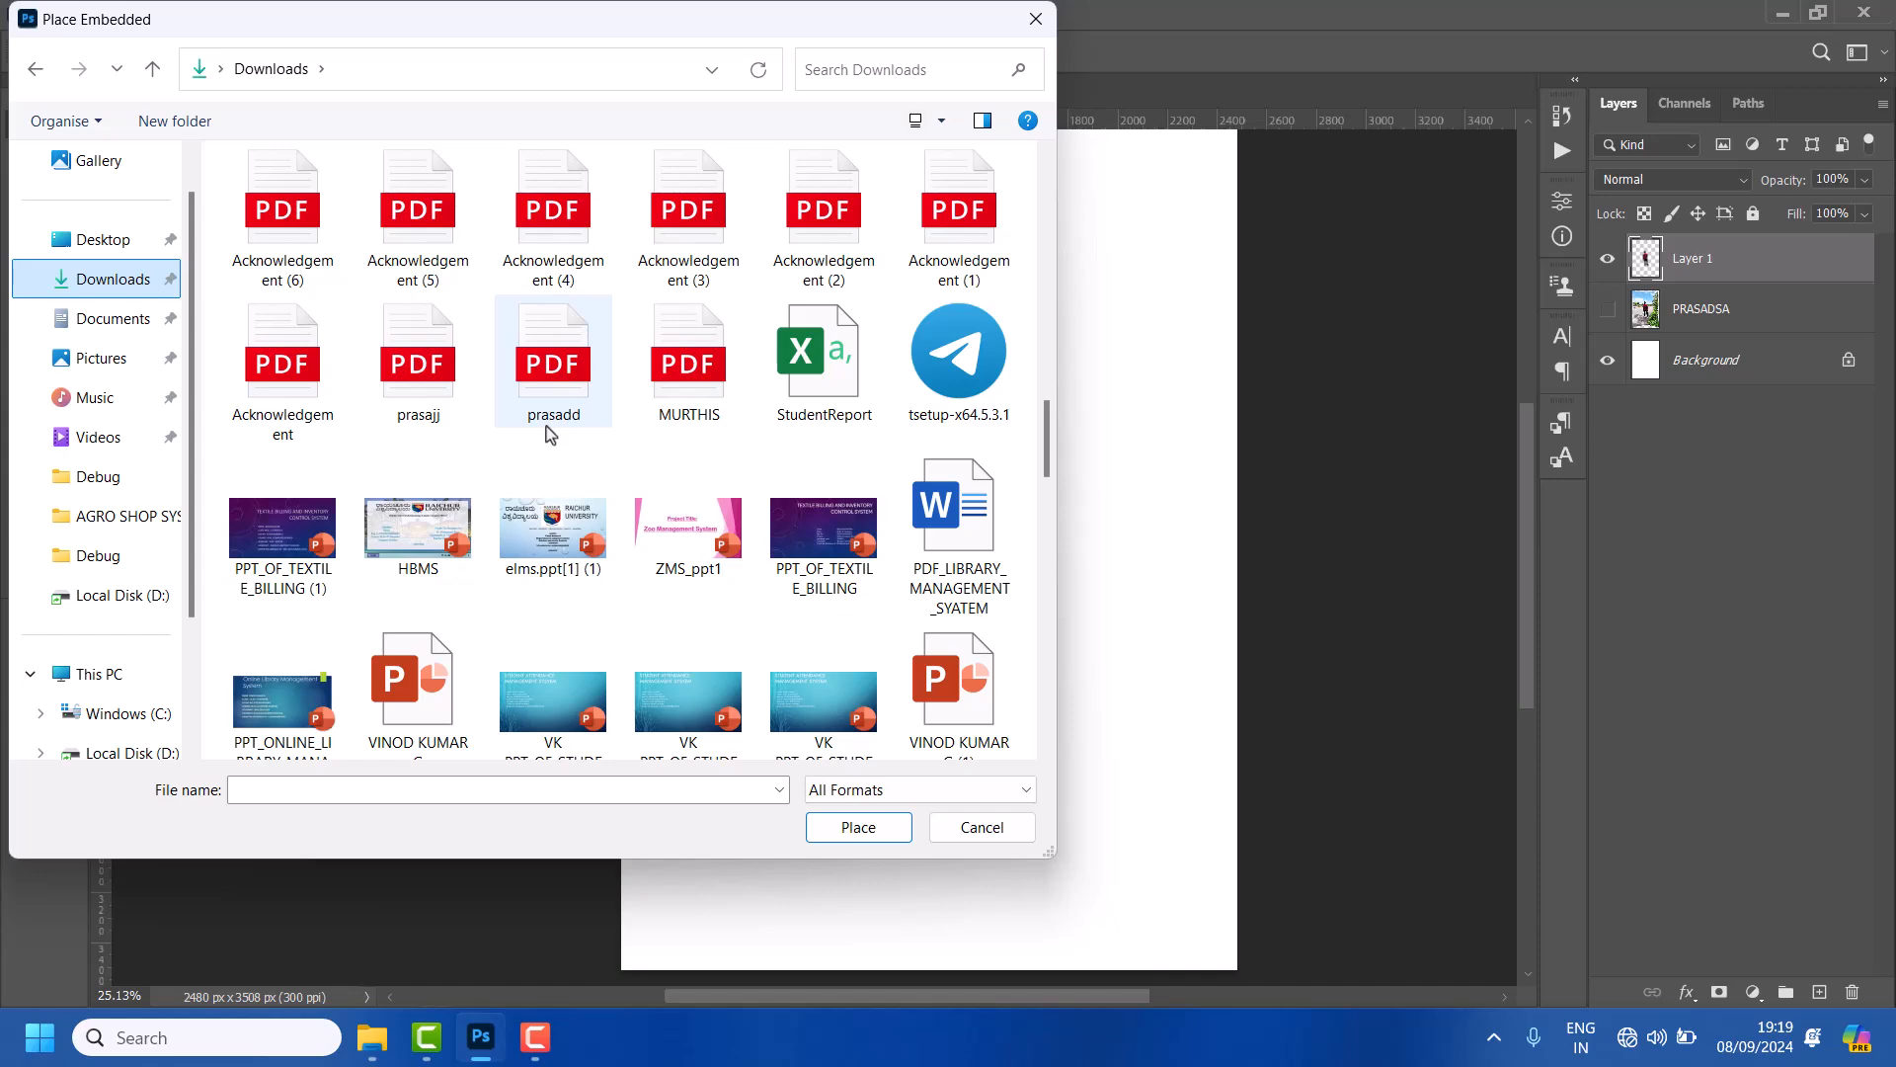
pyautogui.scroll(10, 549, 435)
pyautogui.scroll(-3, 550, 434)
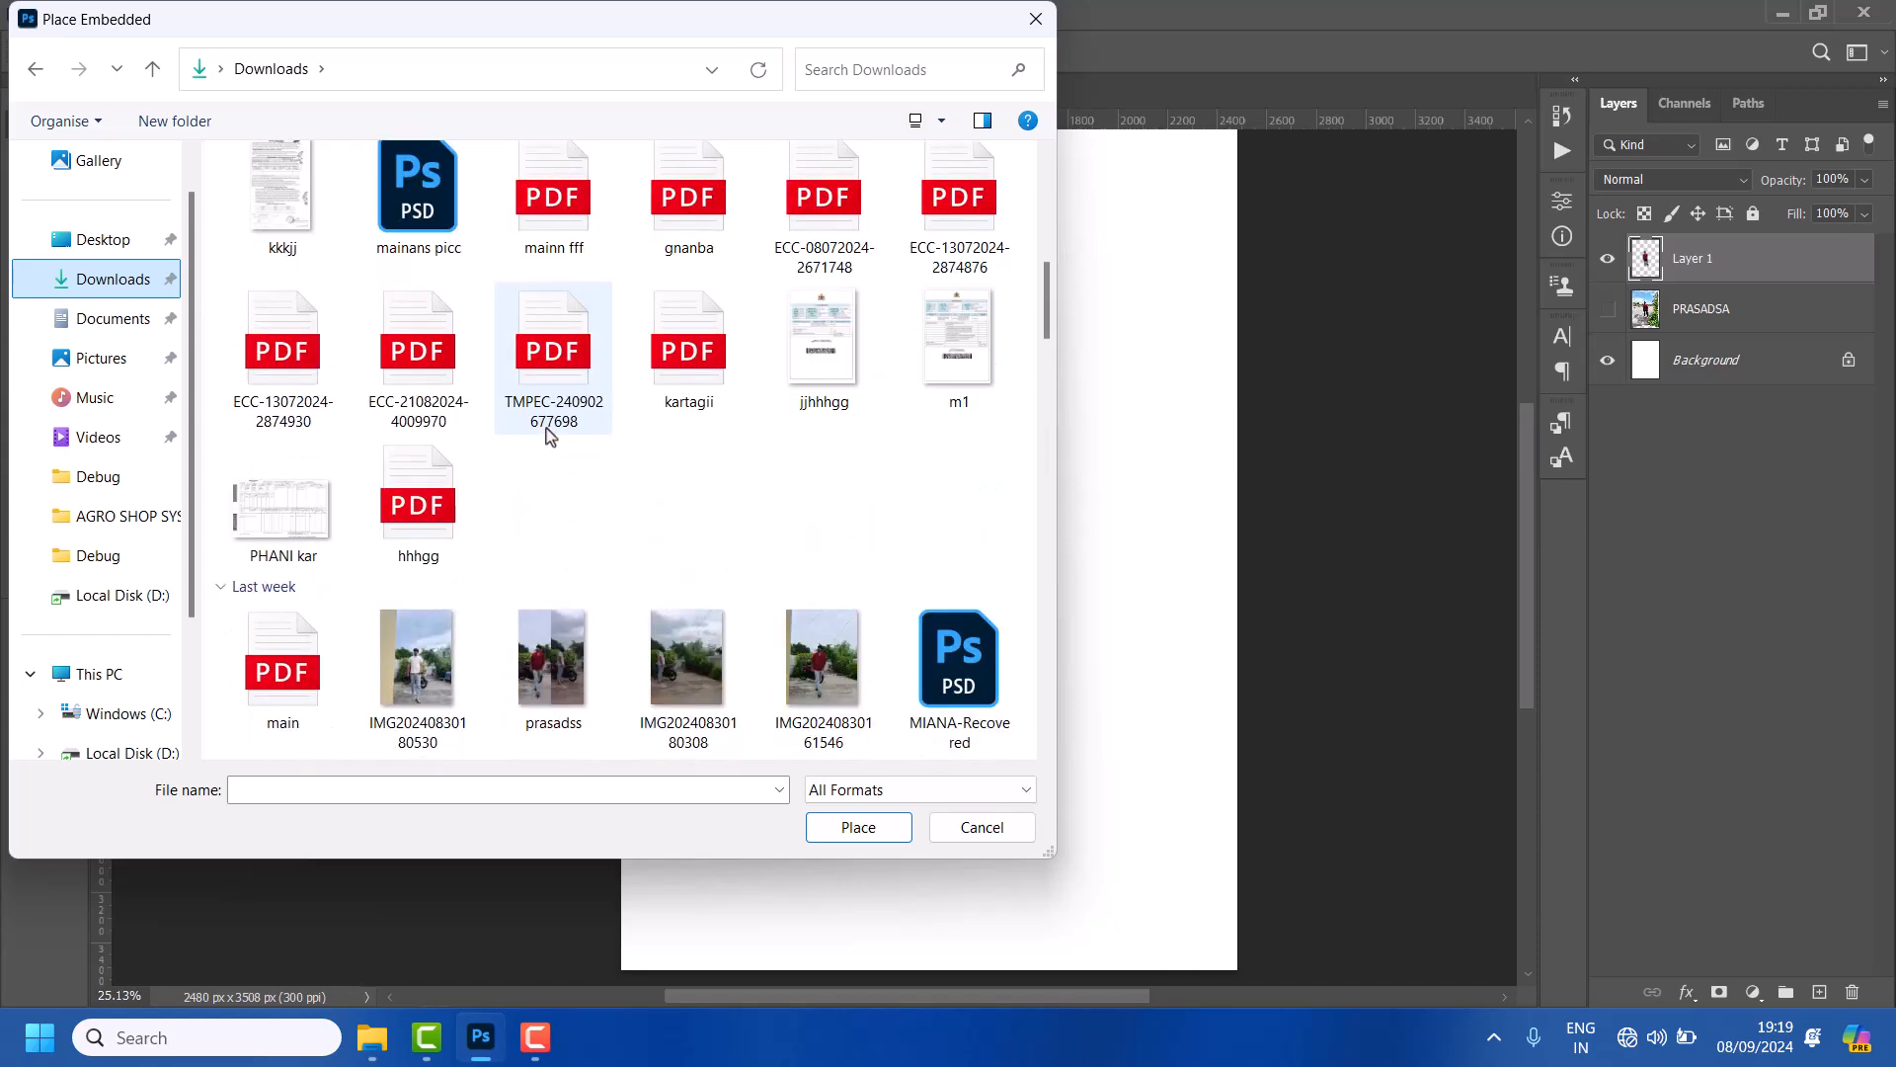
pyautogui.scroll(3, 405, 483)
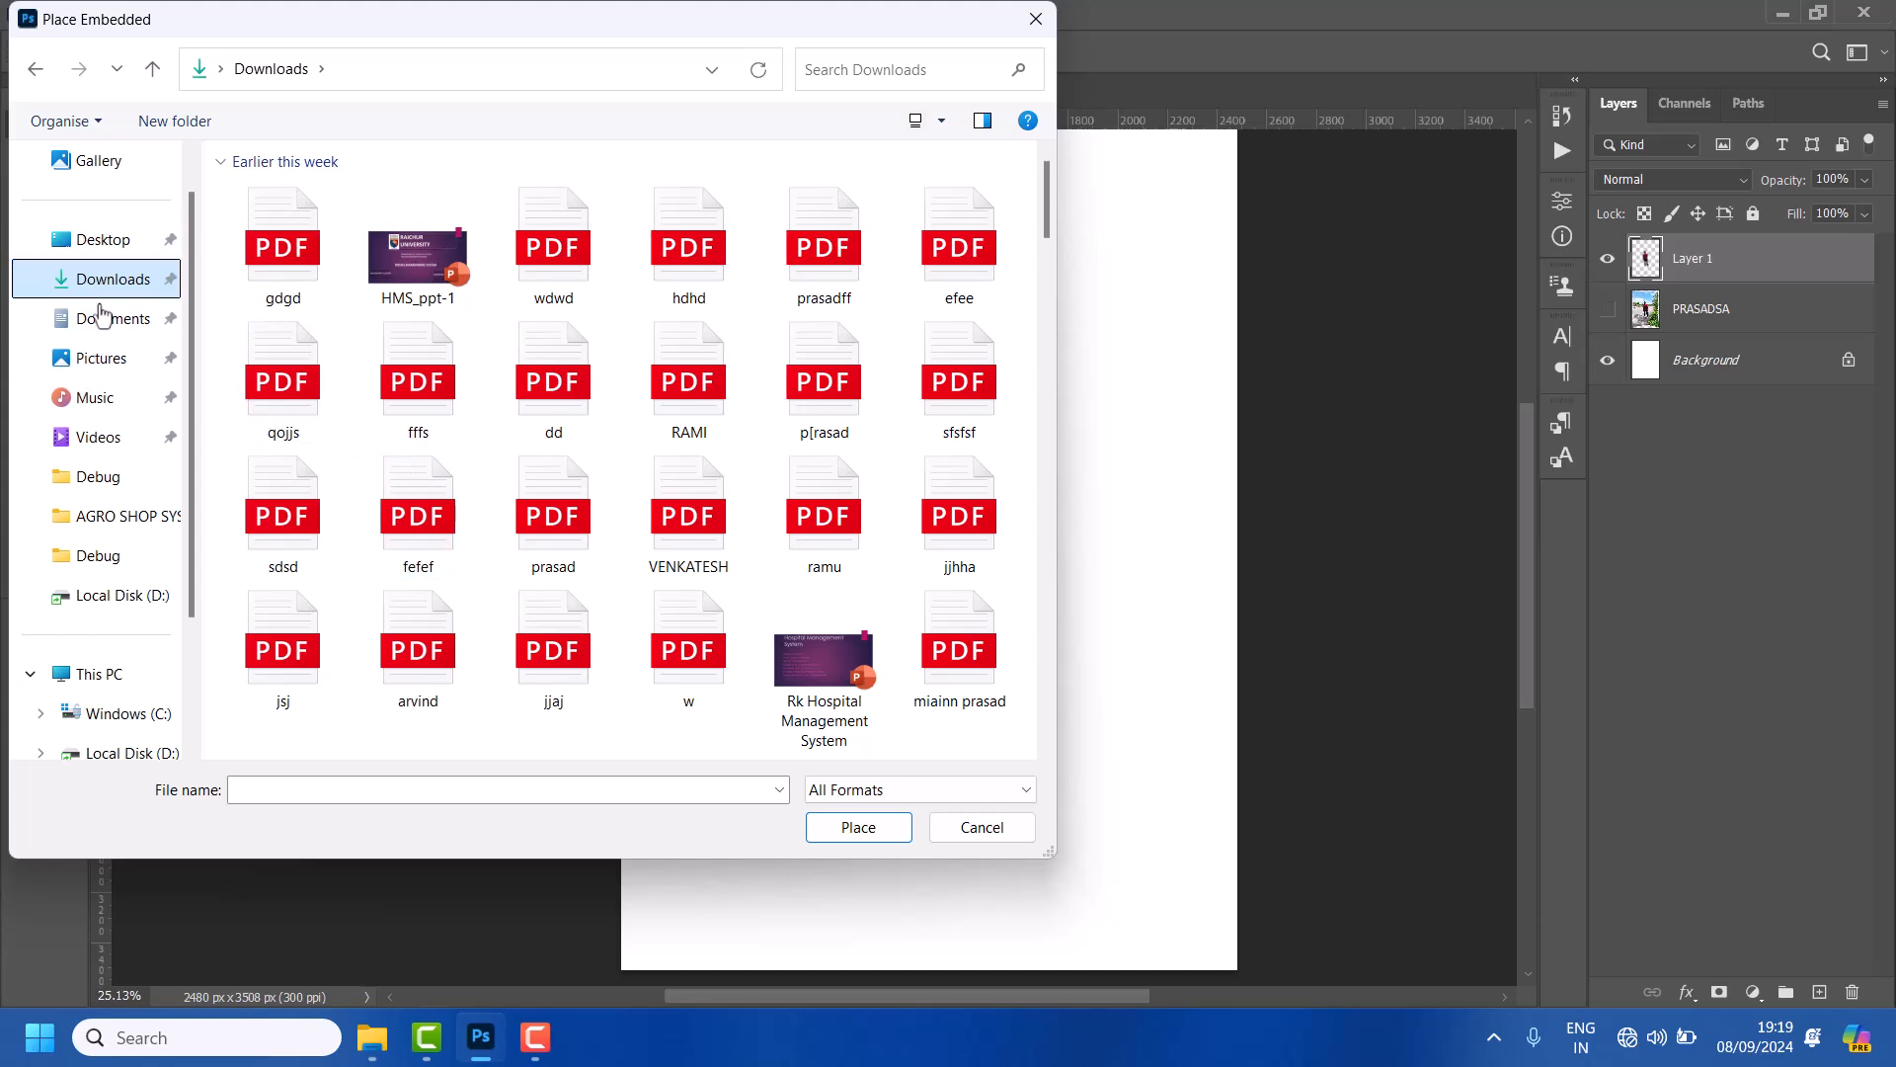
pyautogui.scroll(-3, 246, 307)
pyautogui.click(417, 331)
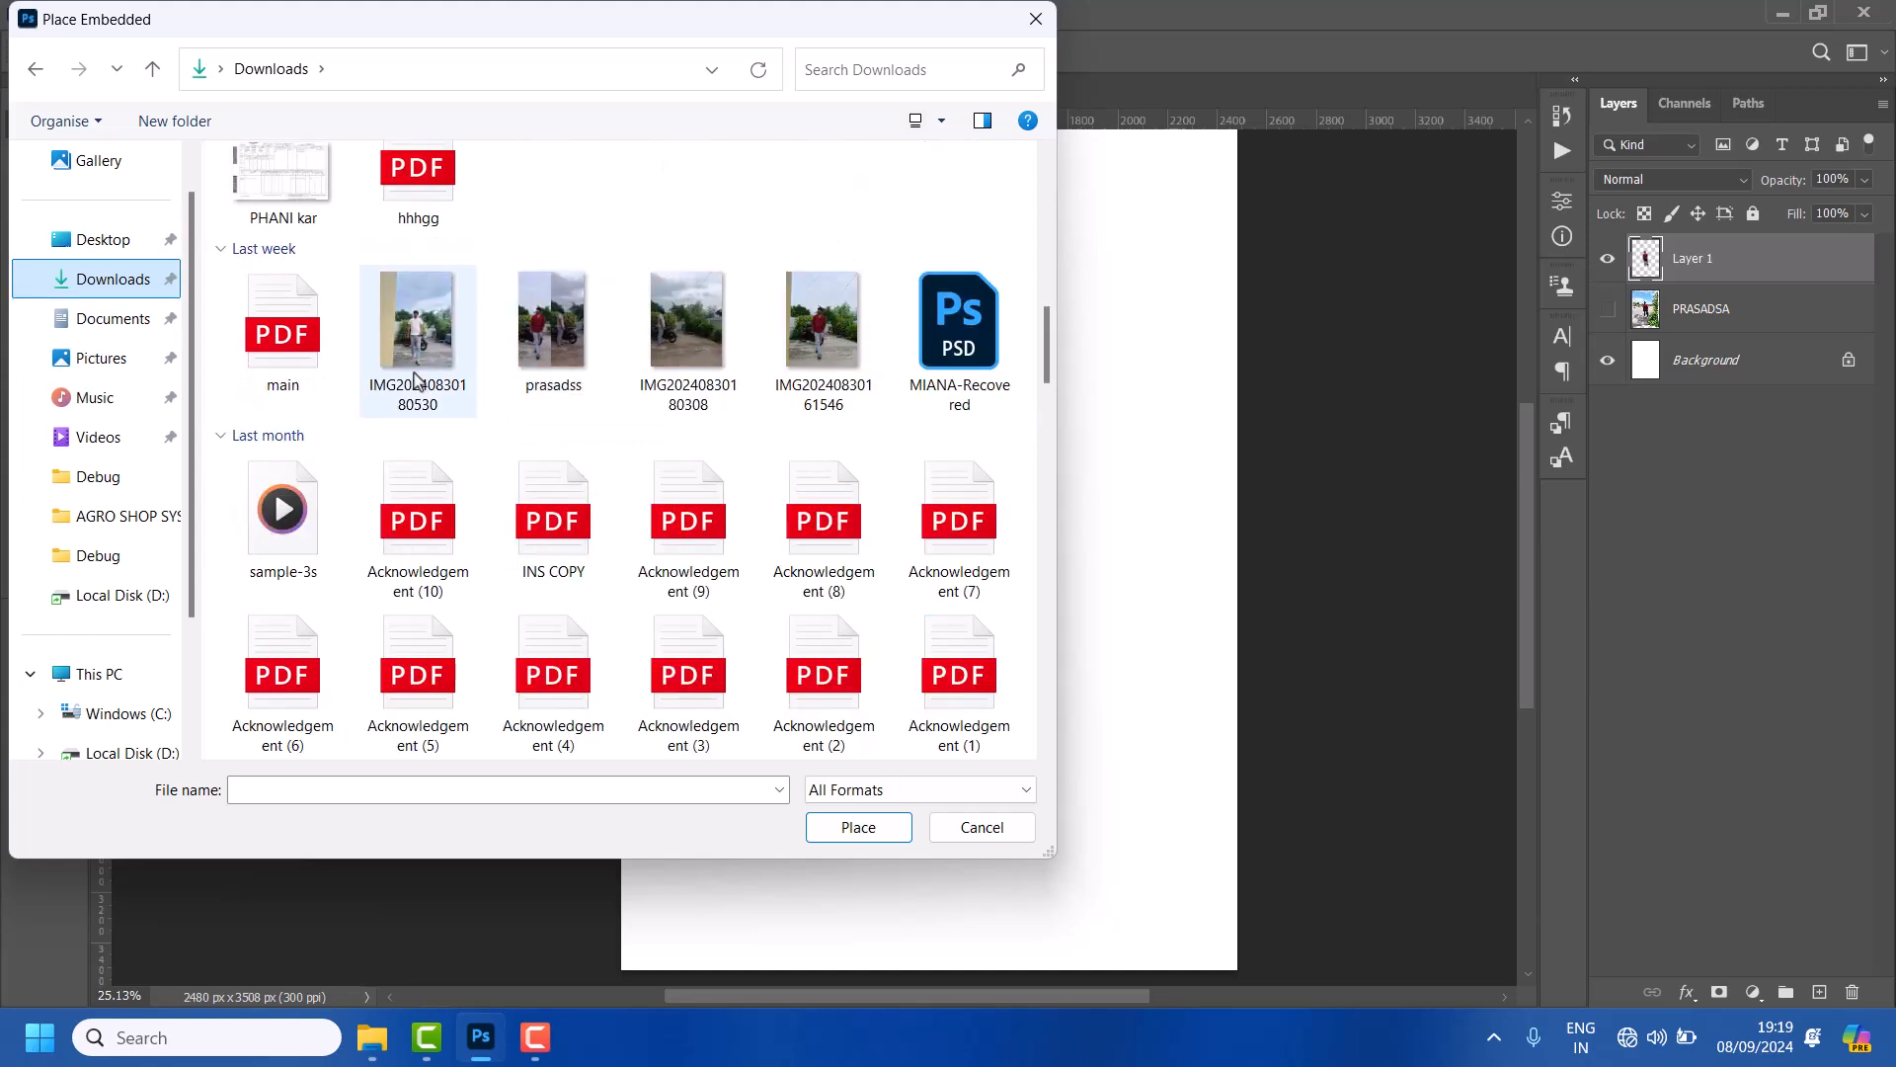
pyautogui.click(999, 833)
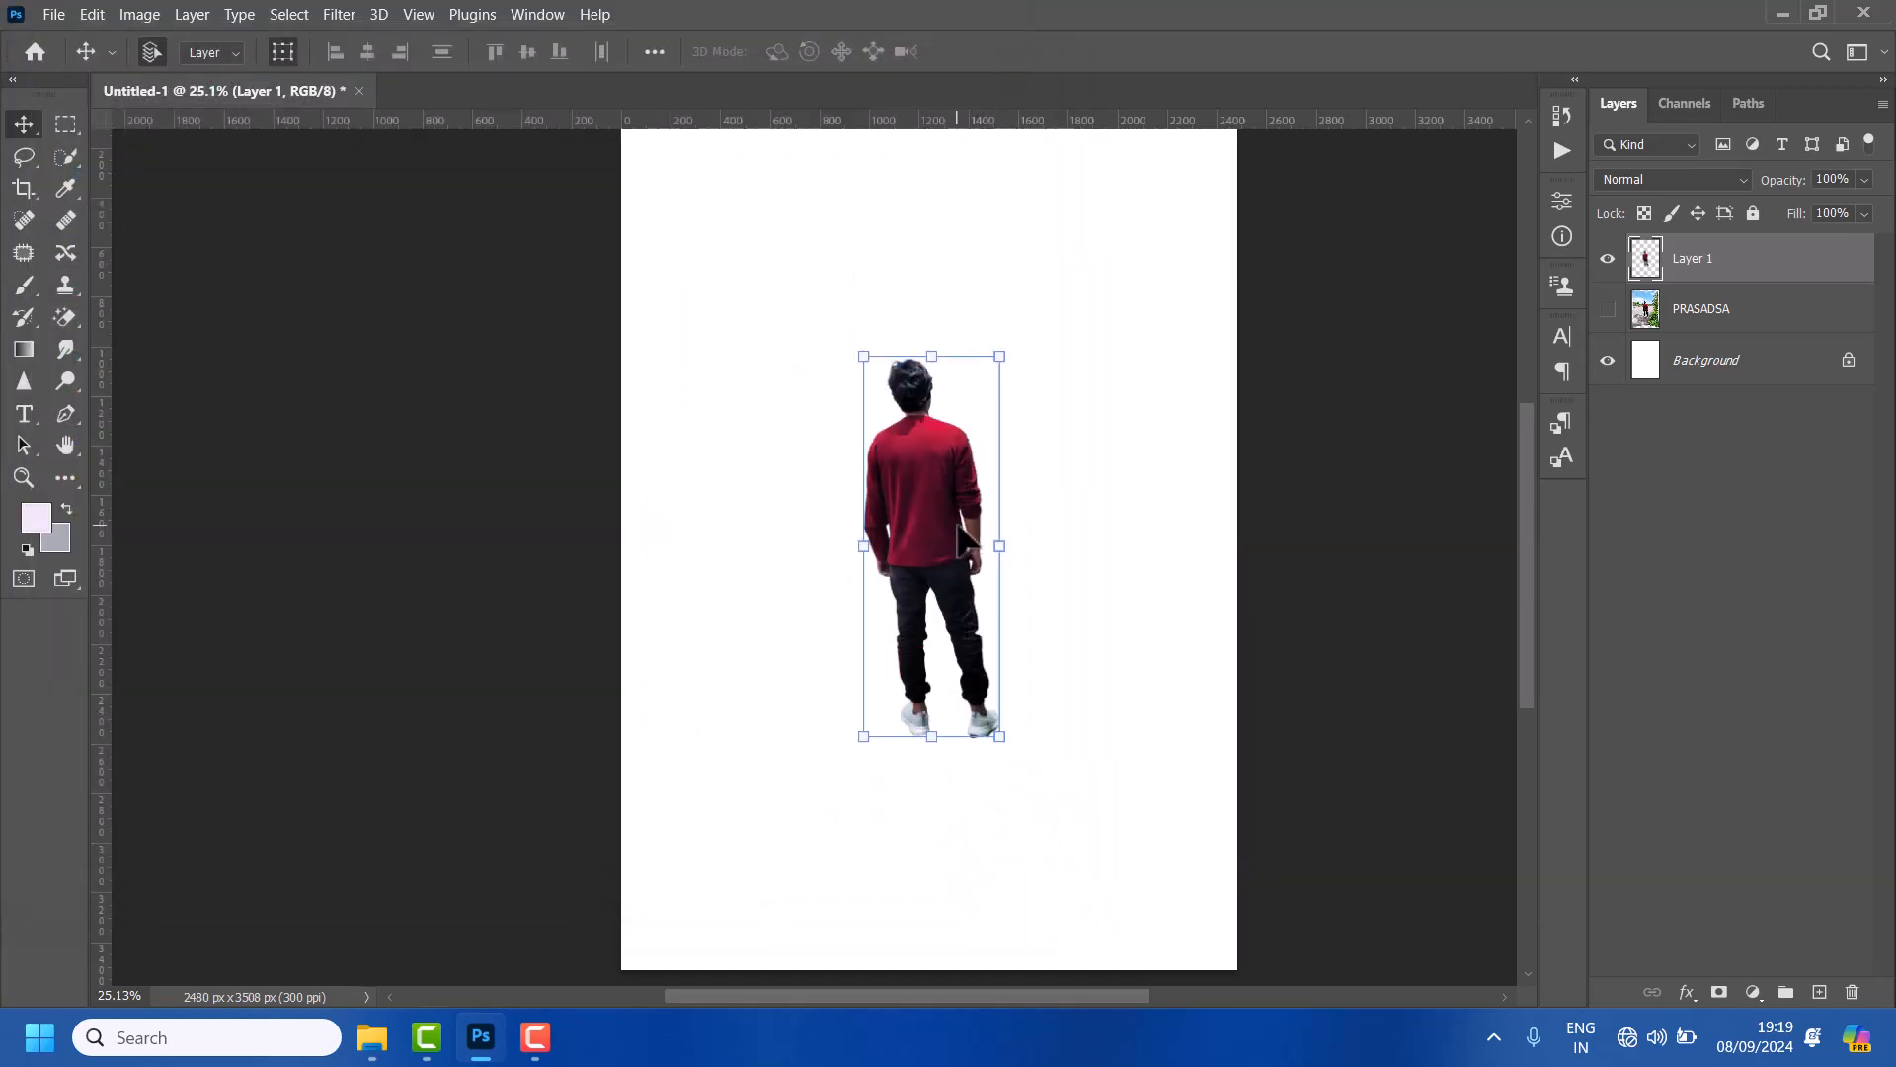
# Deselect all layers and toggle Layer 1 off and back on to check the cut-out man
pyautogui.scroll(-2, 956, 523)
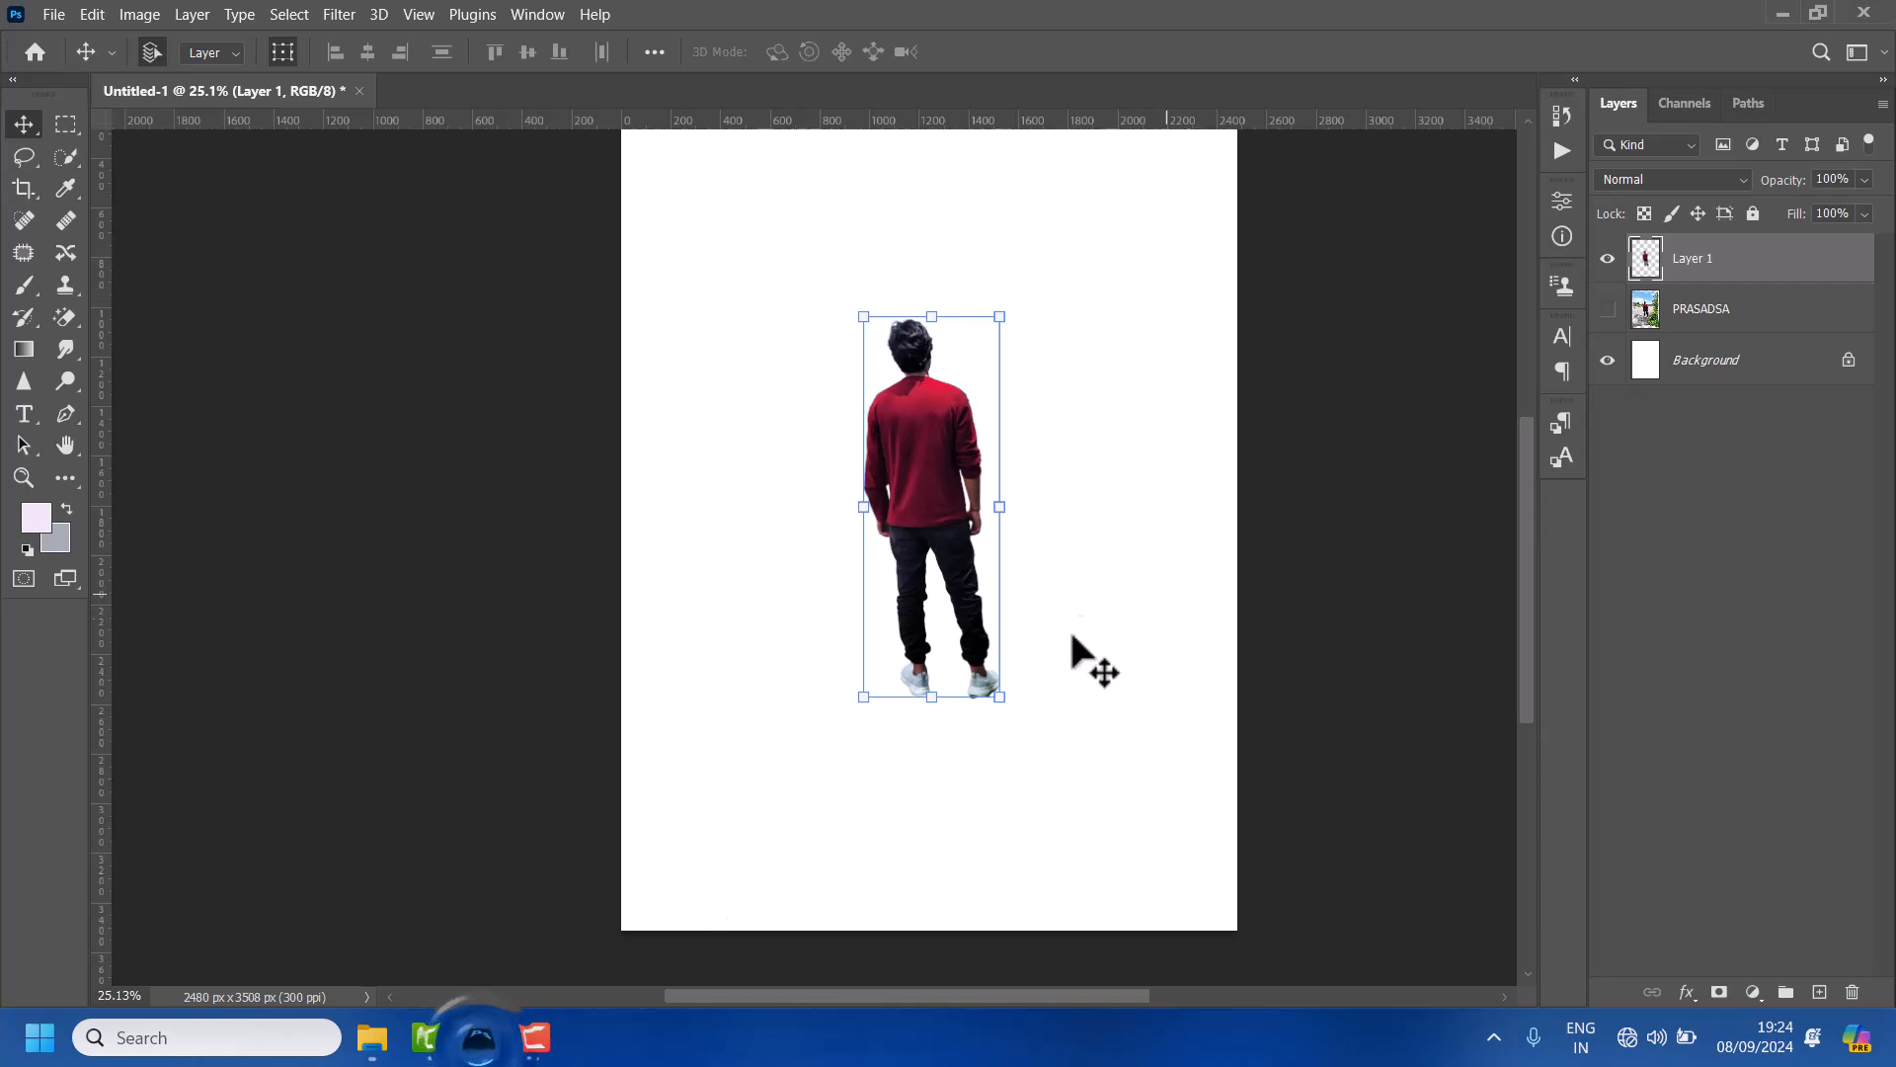
pyautogui.click(1118, 564)
pyautogui.click(490, 197)
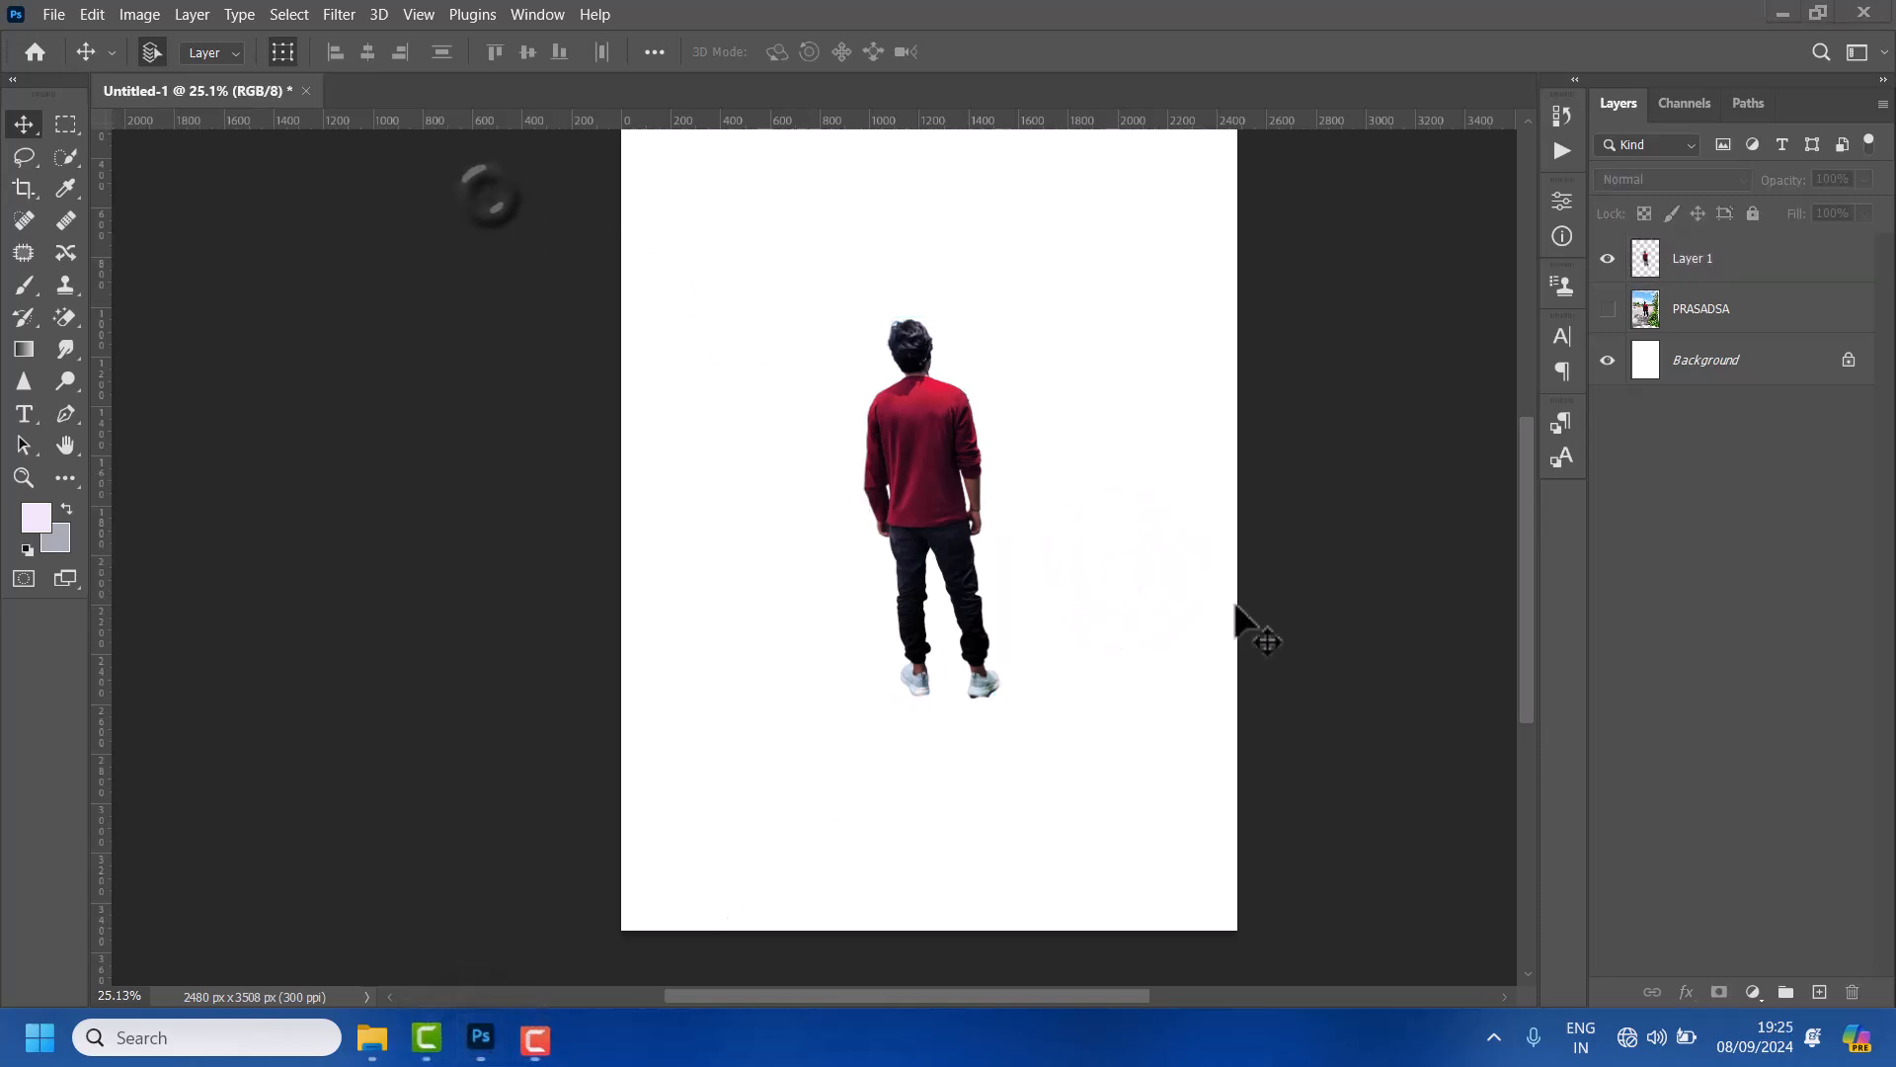
pyautogui.scroll(1, 1176, 602)
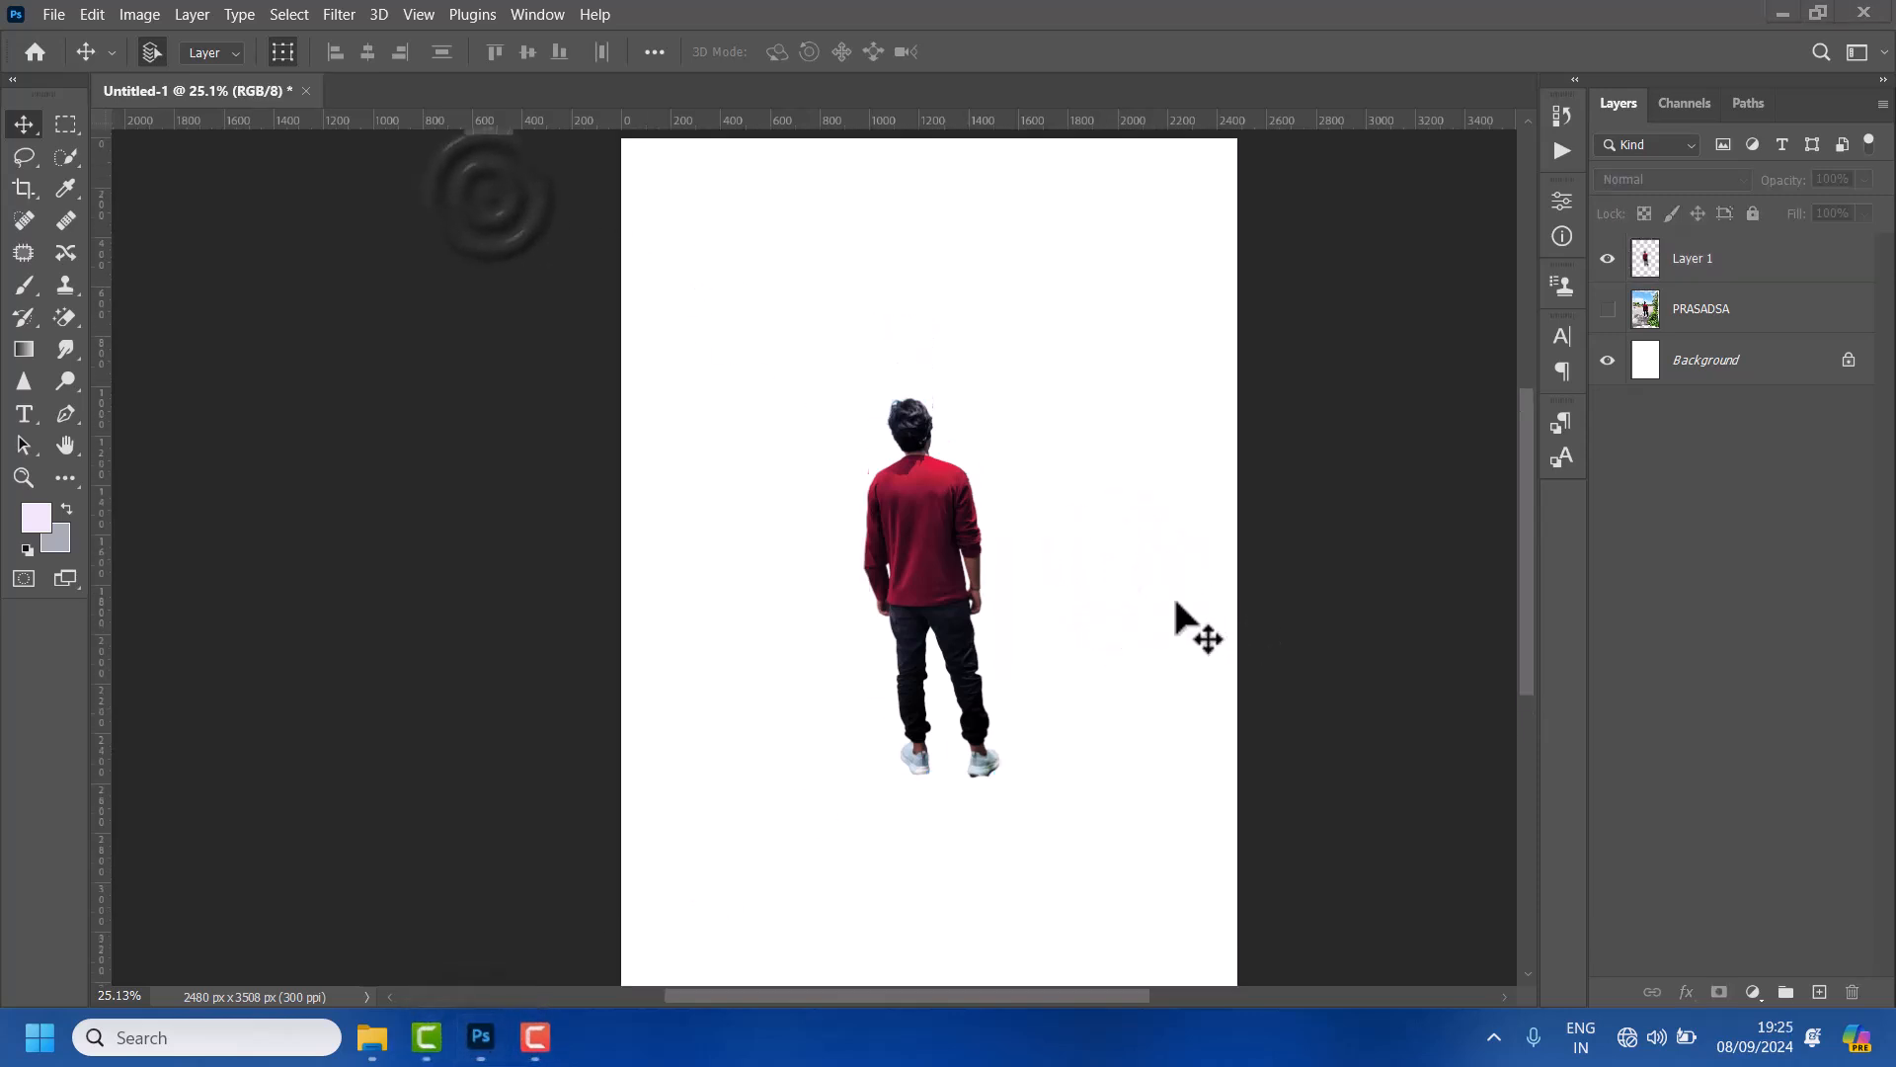
pyautogui.click(1607, 260)
pyautogui.click(1608, 261)
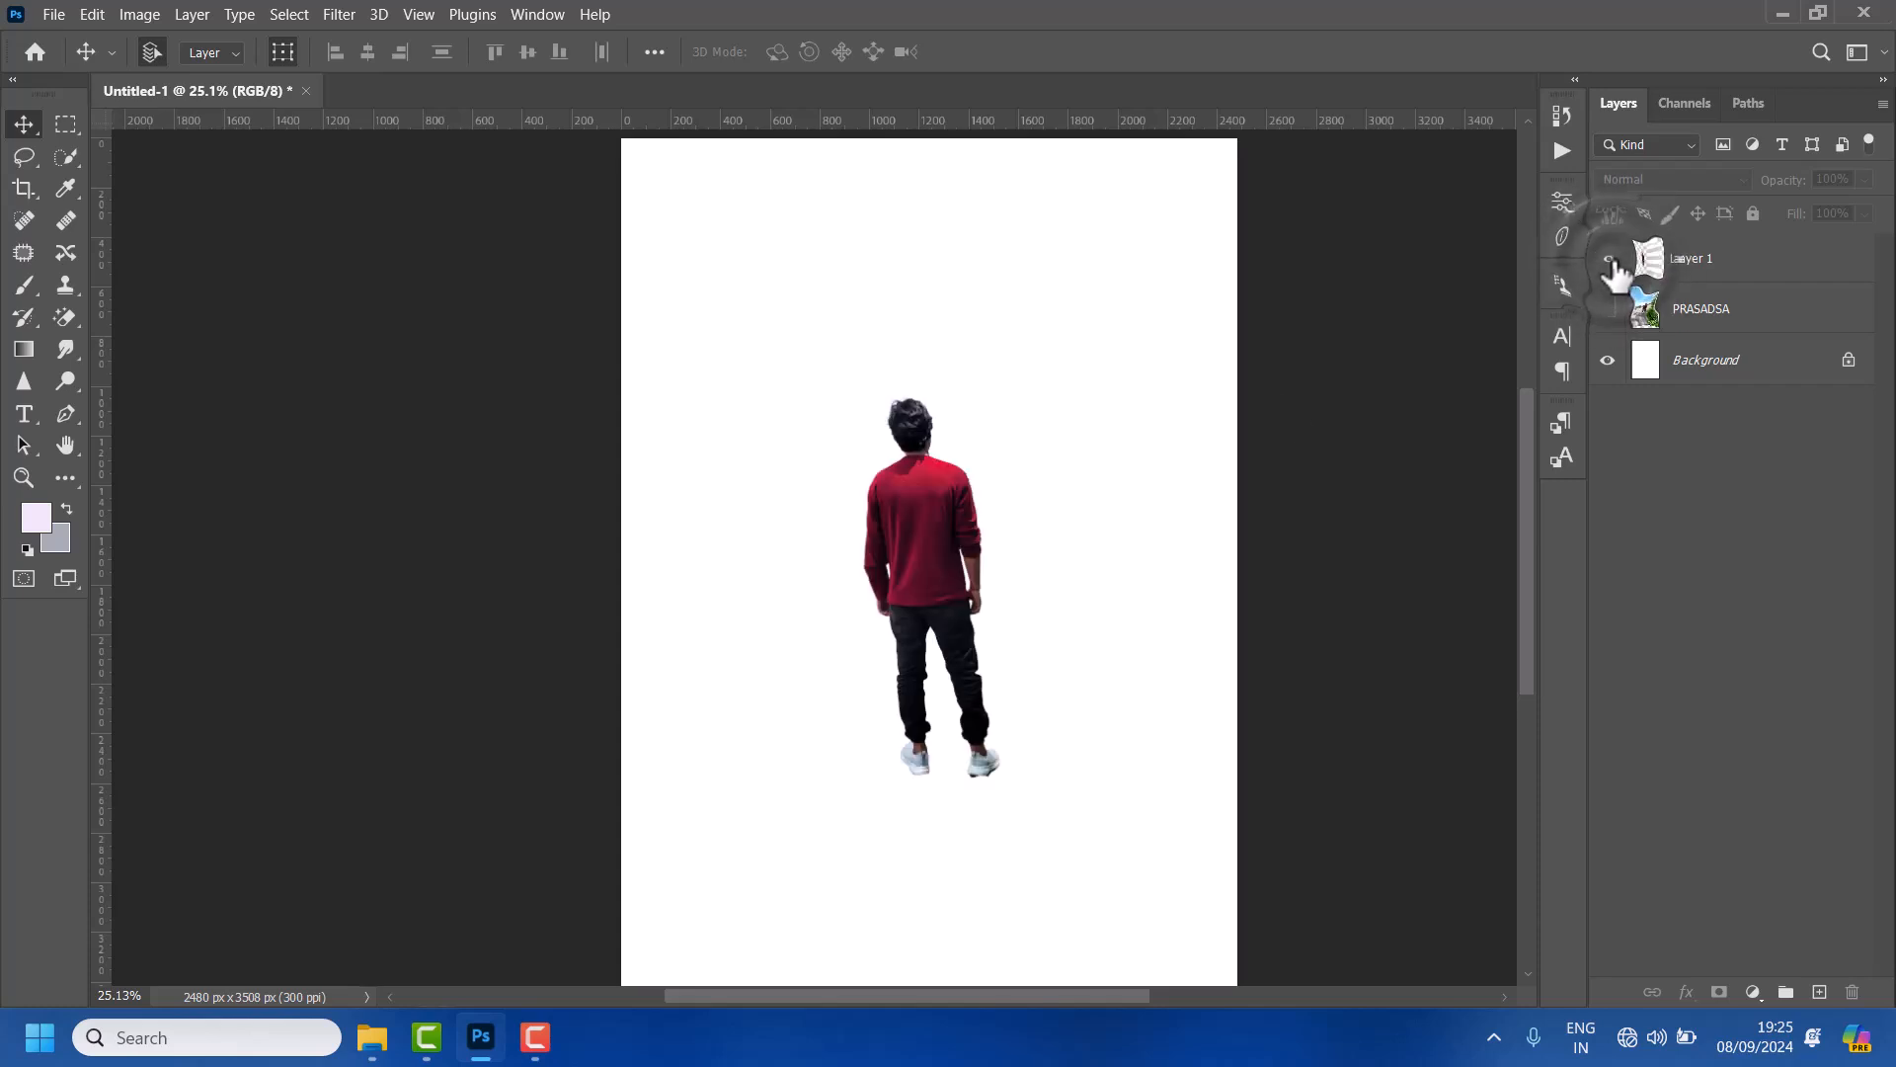
pyautogui.scroll(-3, 1037, 491)
pyautogui.scroll(3, 1004, 508)
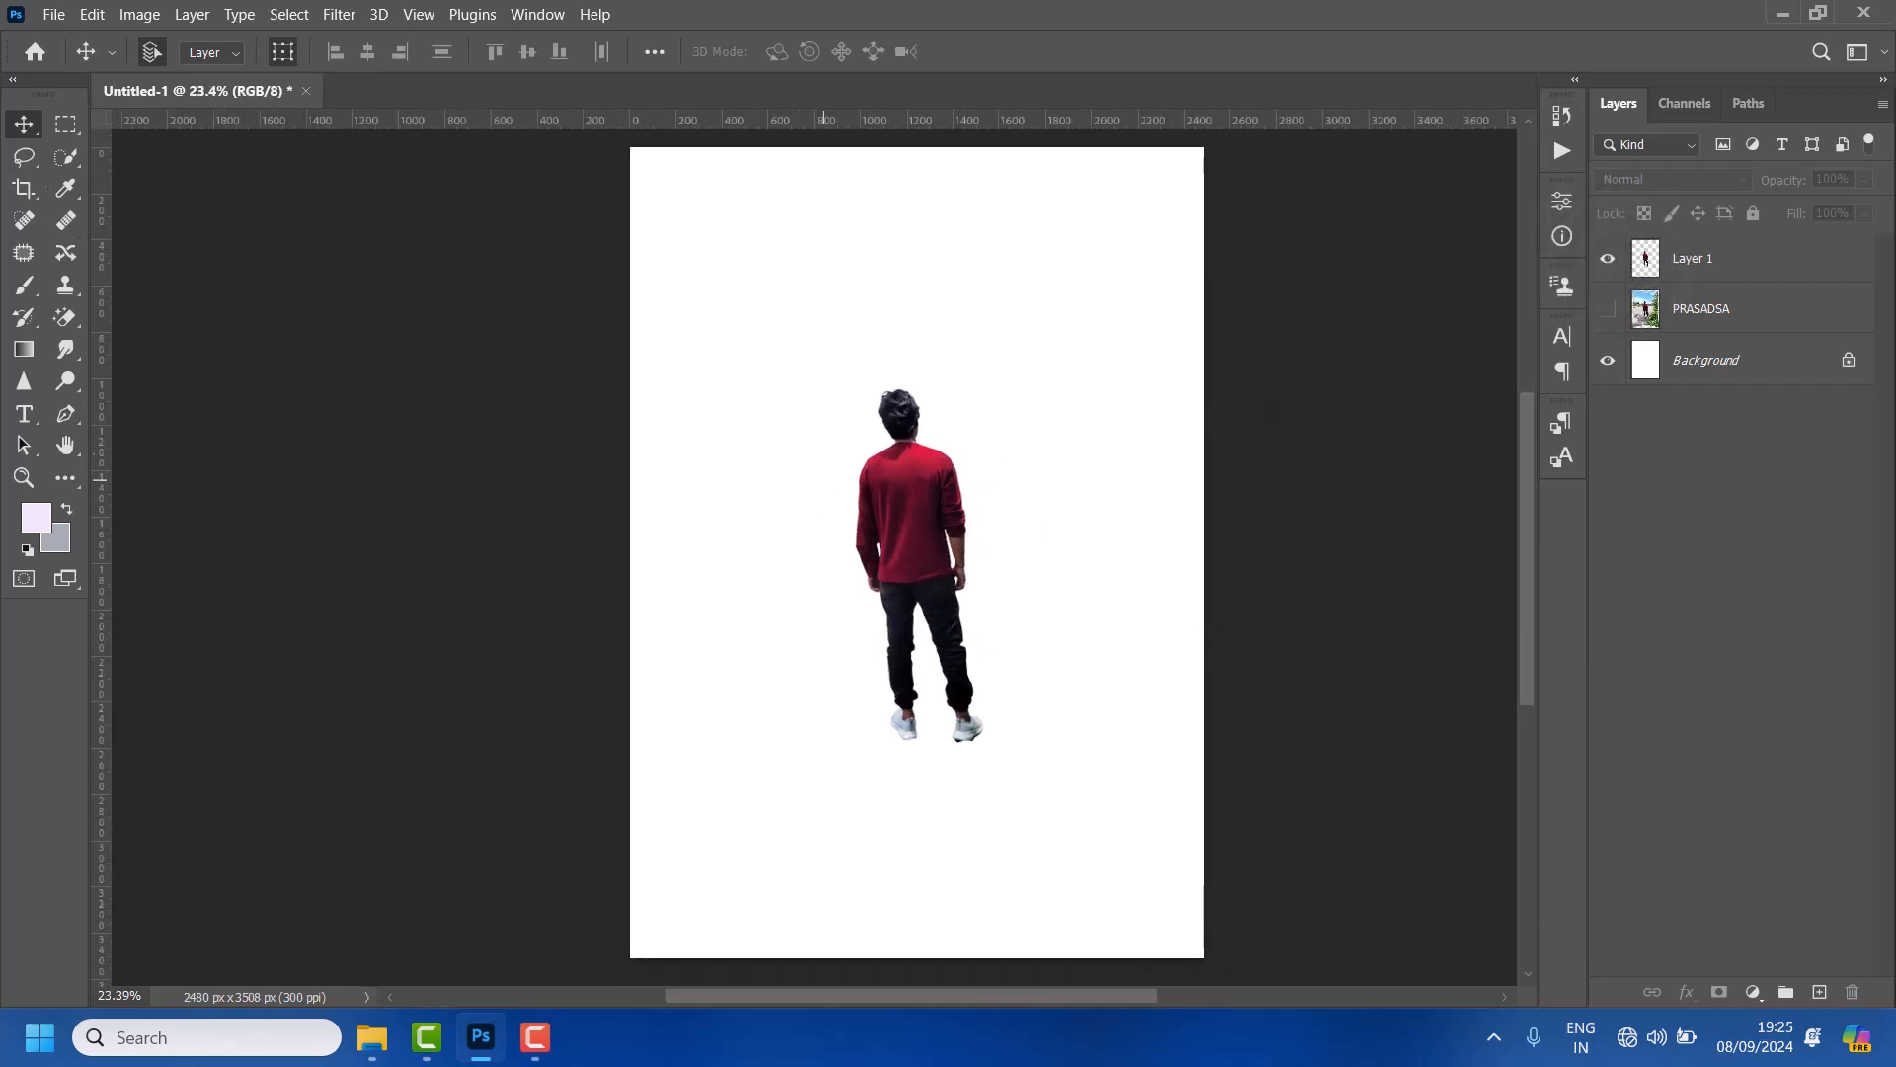
pyautogui.click(54, 16)
pyautogui.click(170, 455)
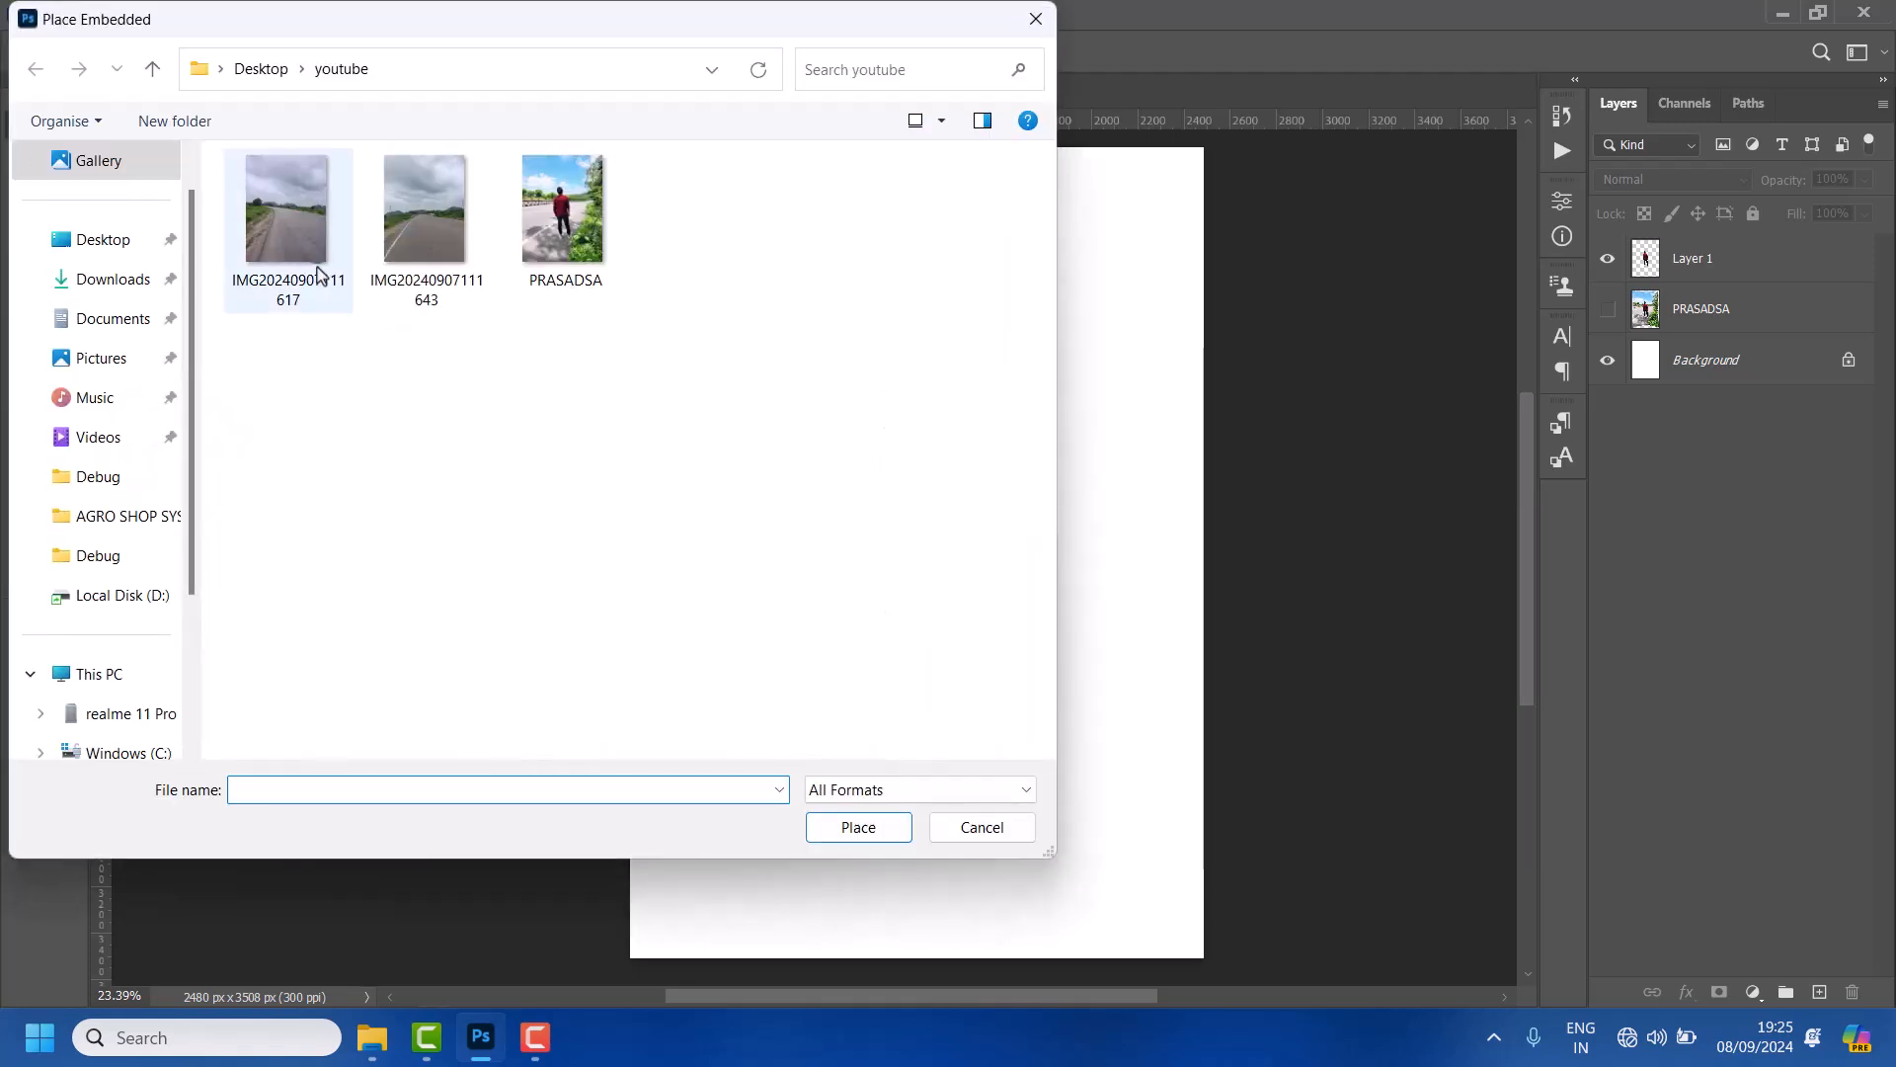
pyautogui.click(317, 274)
pyautogui.click(425, 247)
pyautogui.click(832, 825)
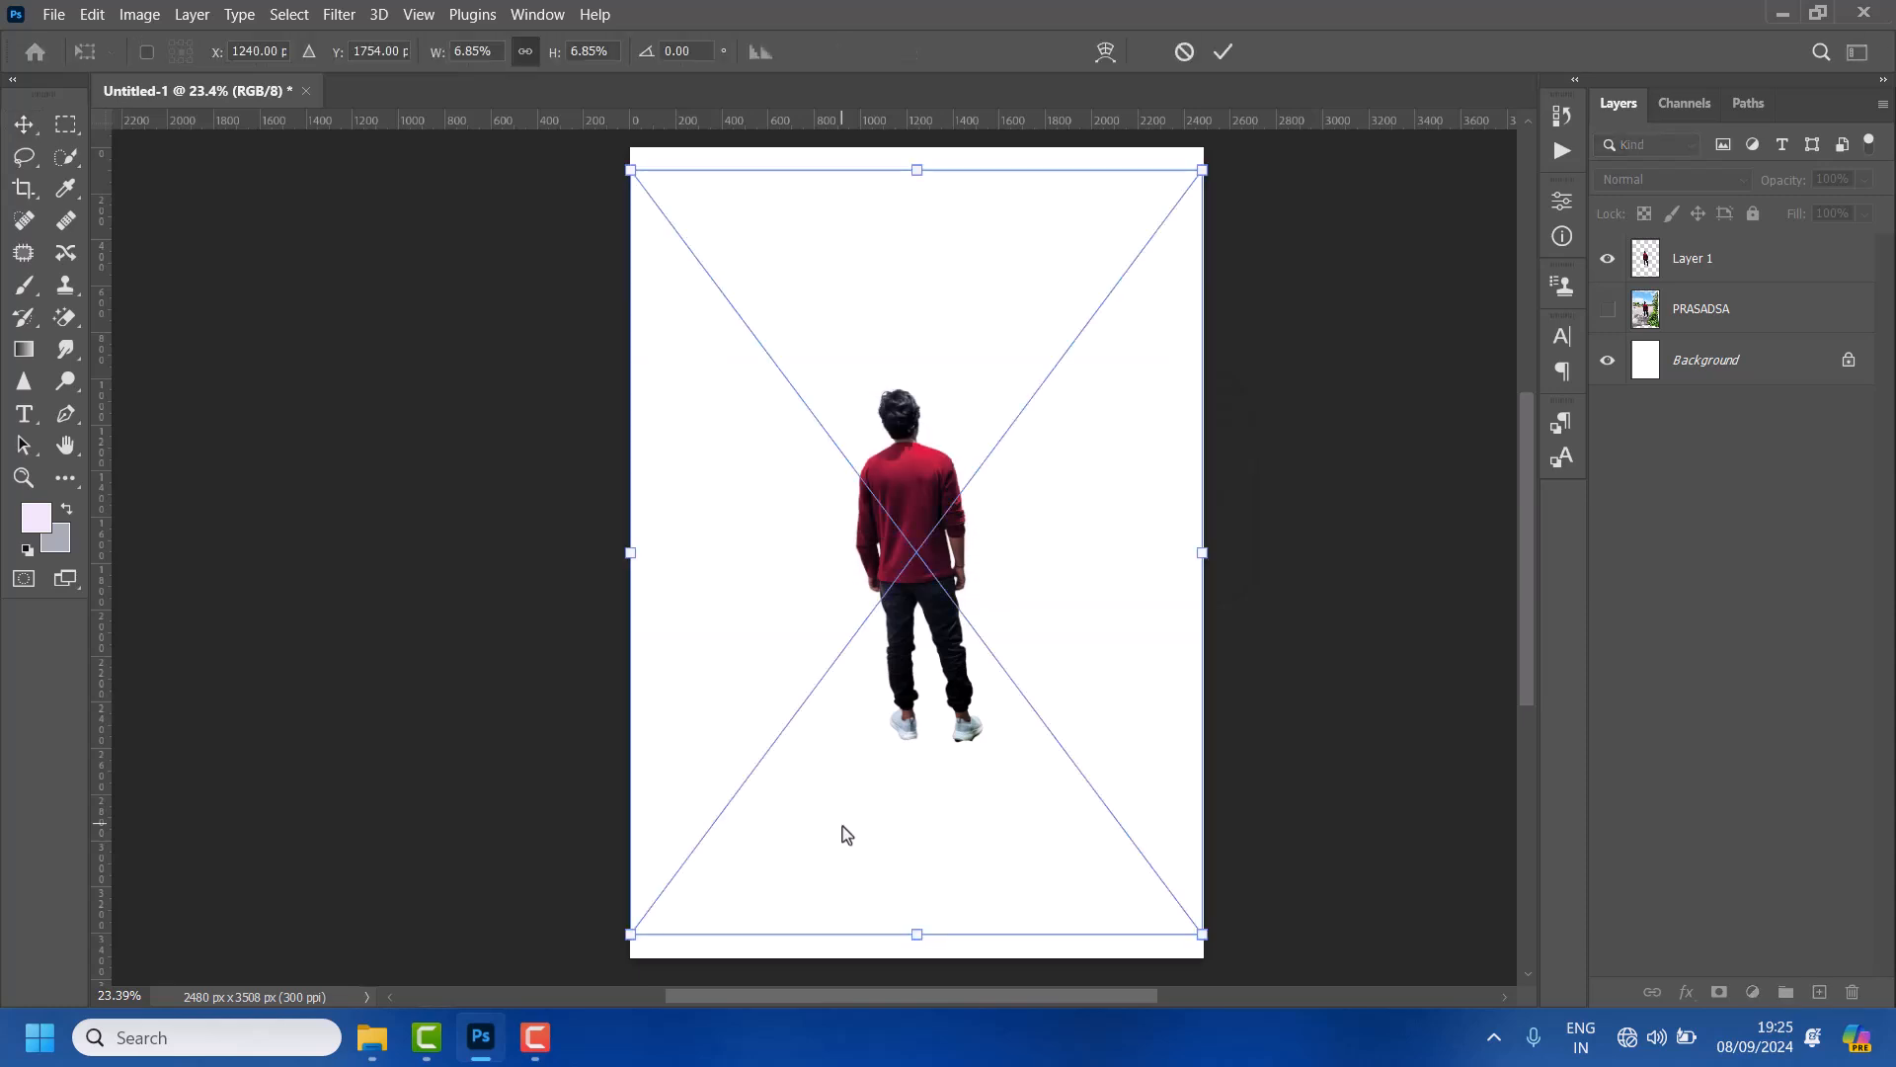
pyautogui.click(1764, 259)
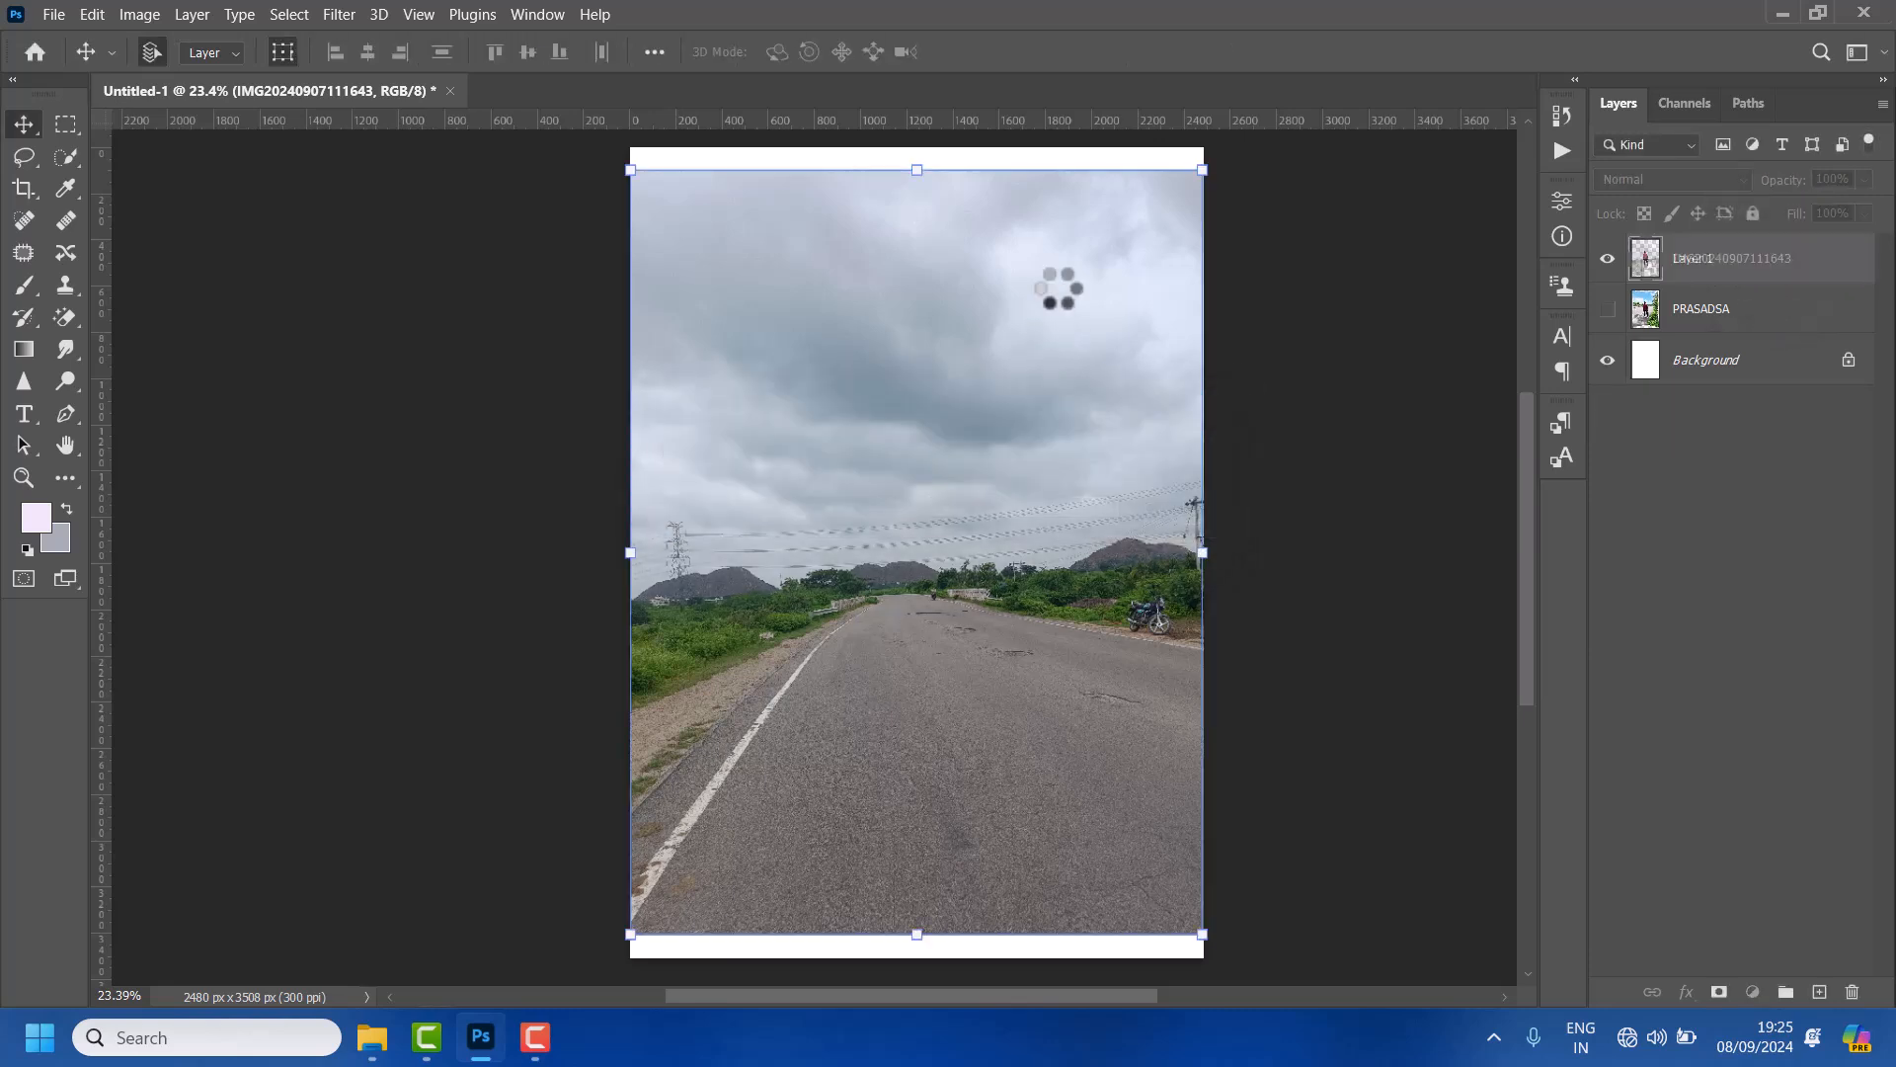
pyautogui.press('Return')
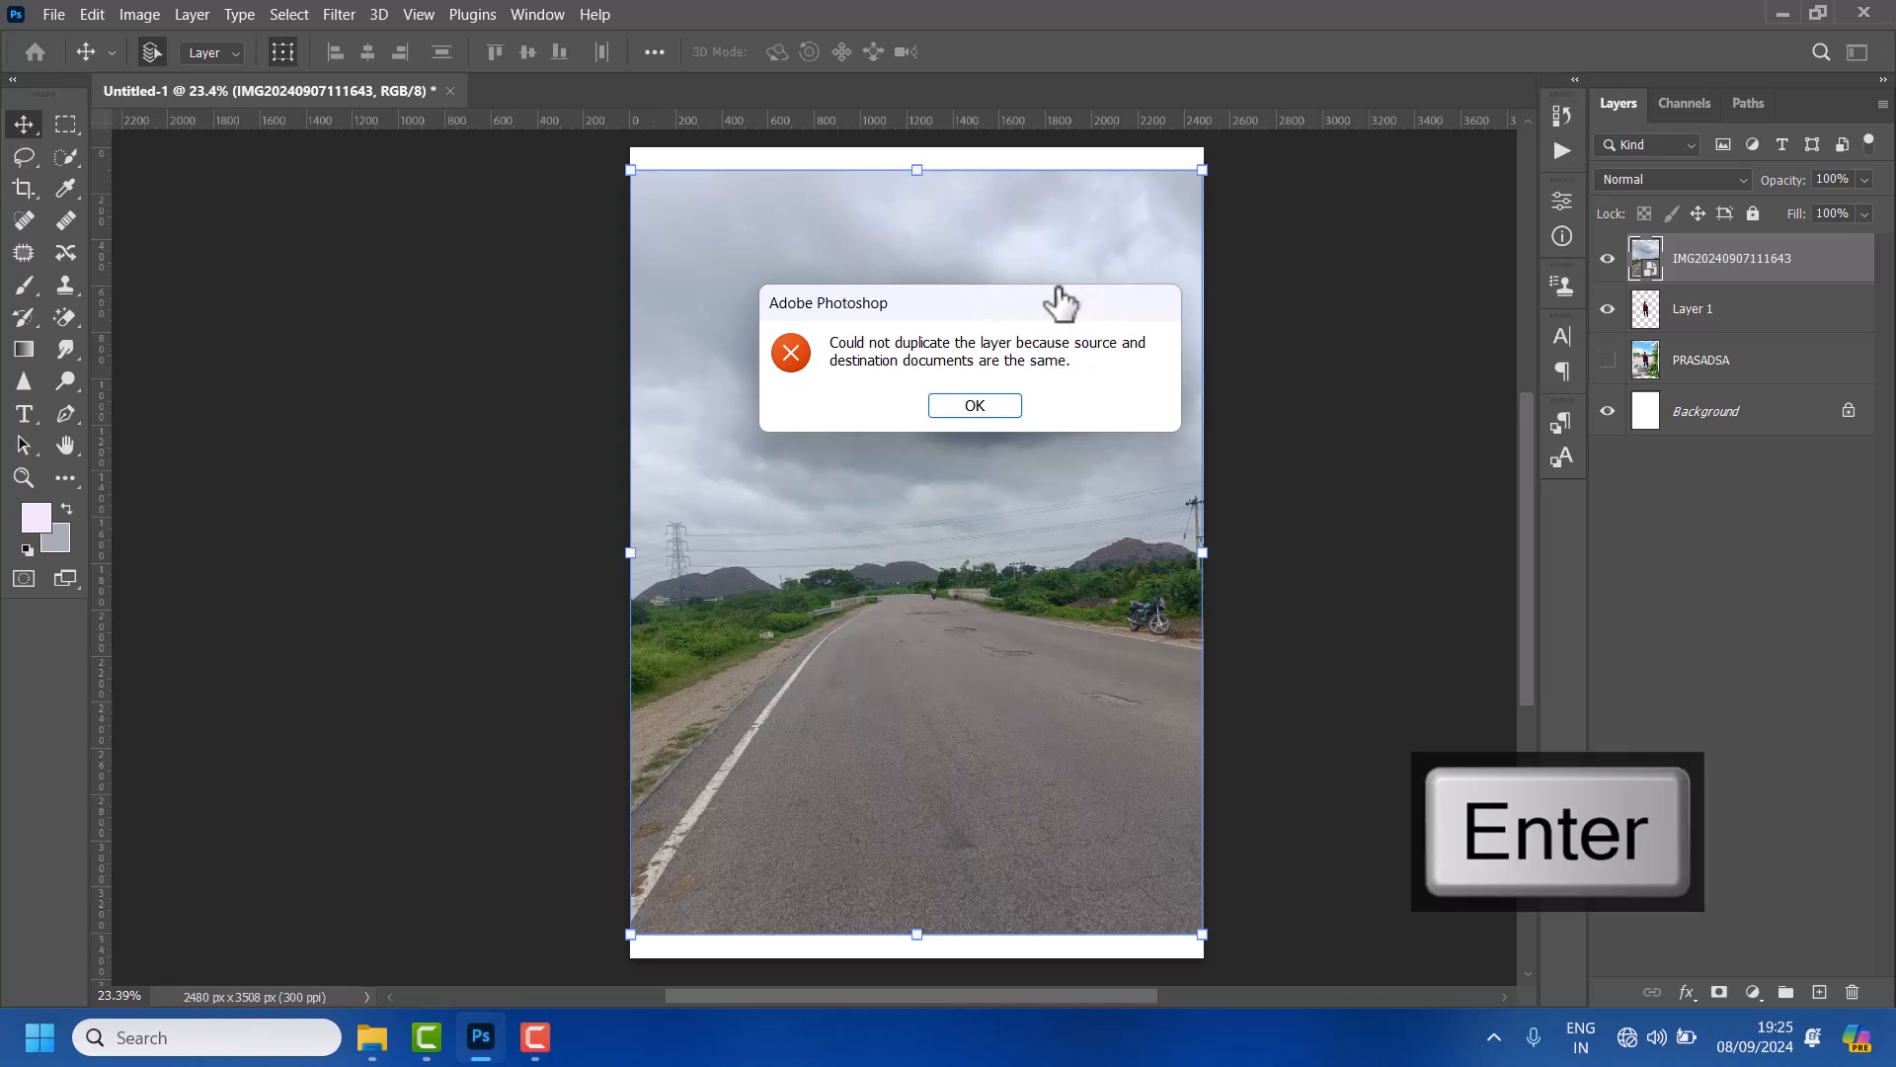
pyautogui.moveTo(1759, 275); pyautogui.dragTo(1782, 342)
# Enlarge the man on Layer 1 until he spans most of the road photo's height, and apply the transform
pyautogui.click(958, 563)
pyautogui.moveTo(997, 765); pyautogui.dragTo(1051, 916)
pyautogui.moveTo(855, 385); pyautogui.dragTo(751, 221)
pyautogui.press('Return')
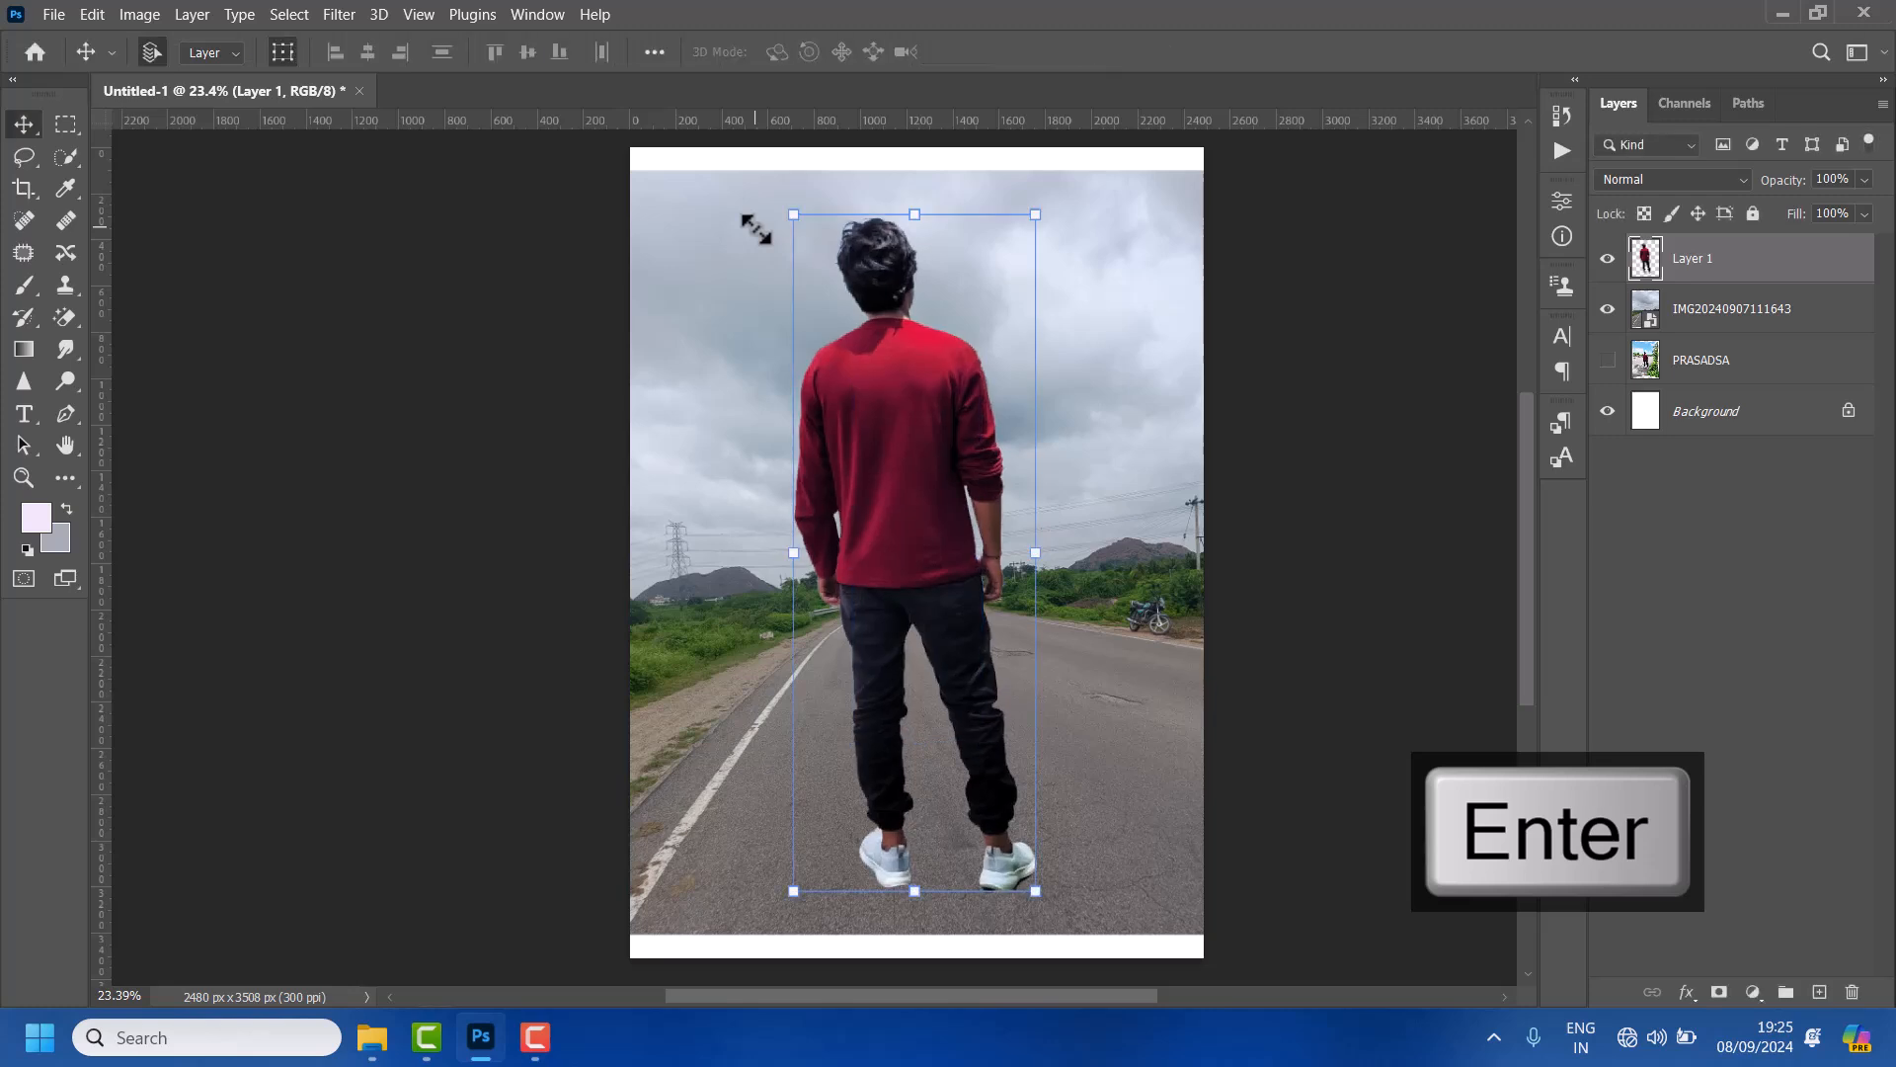
pyautogui.scroll(1, 1073, 634)
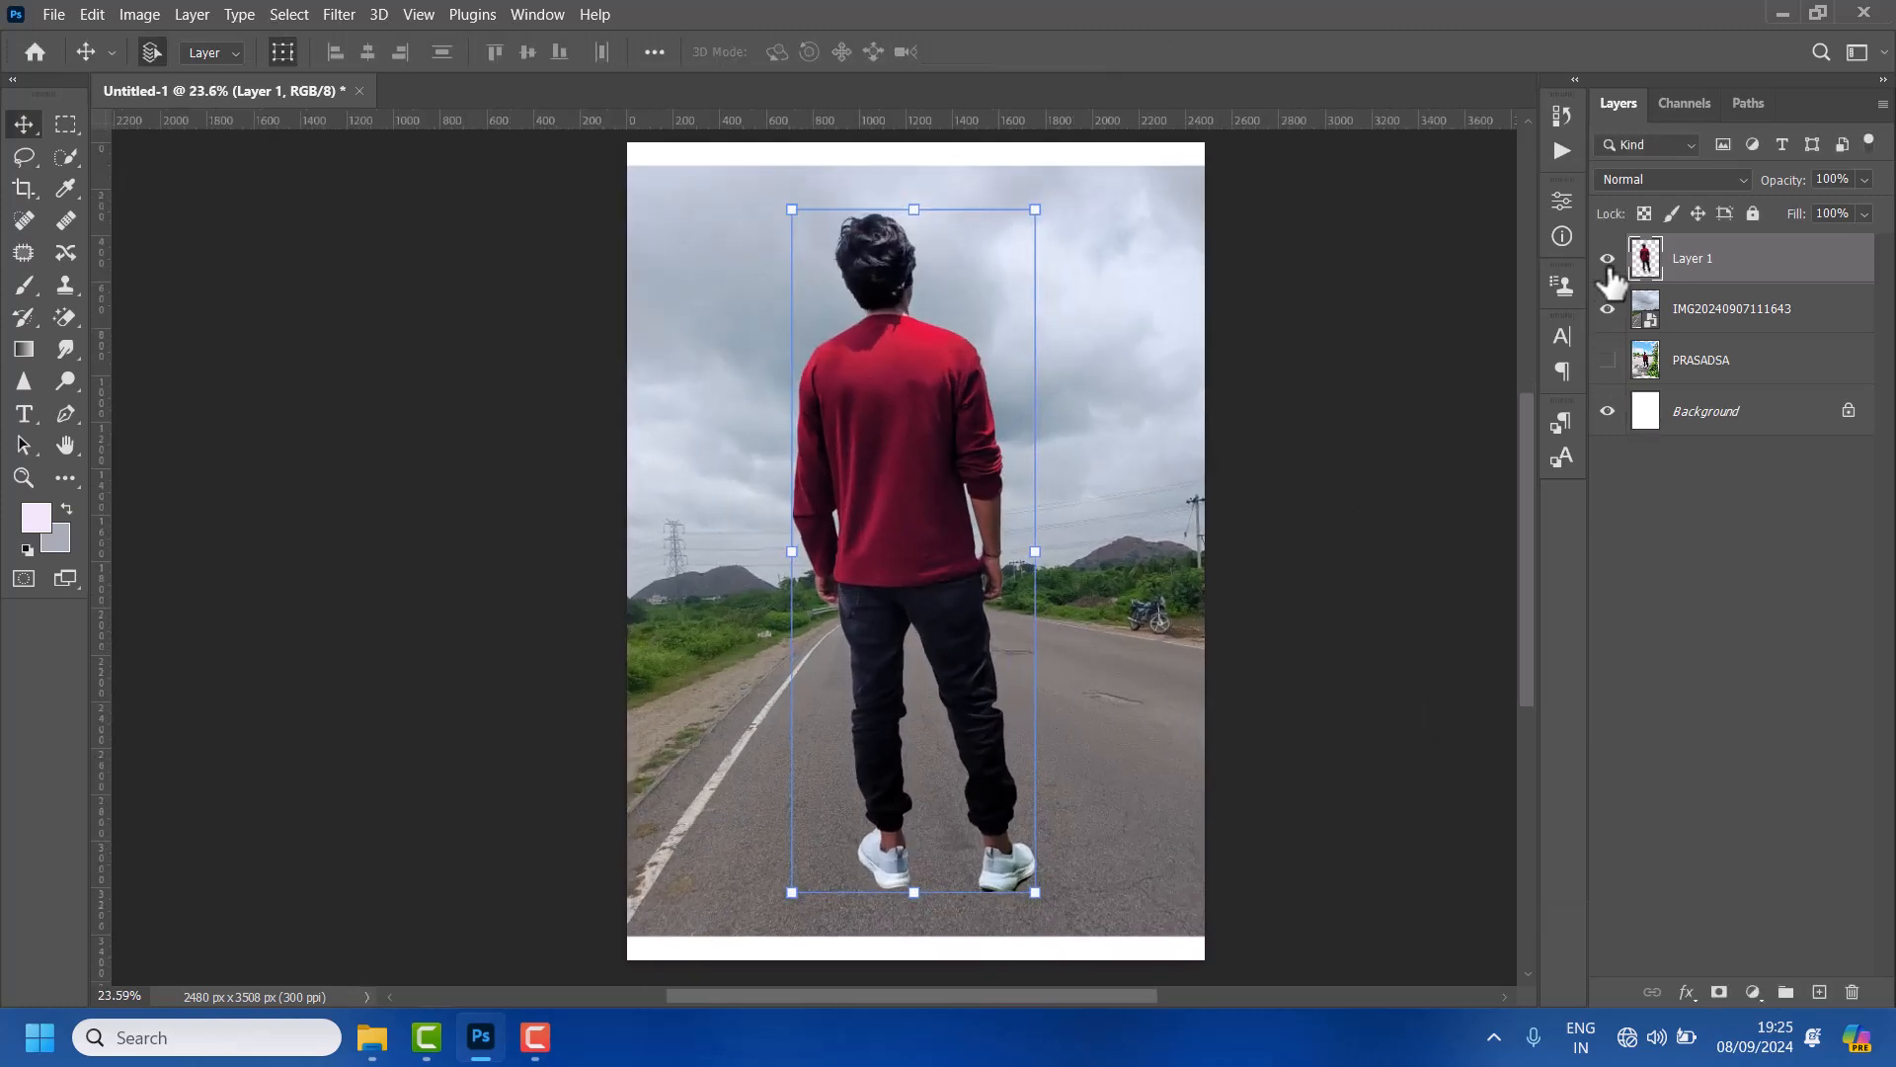
pyautogui.click(1607, 311)
pyautogui.click(1608, 311)
pyautogui.click(1608, 309)
pyautogui.click(52, 12)
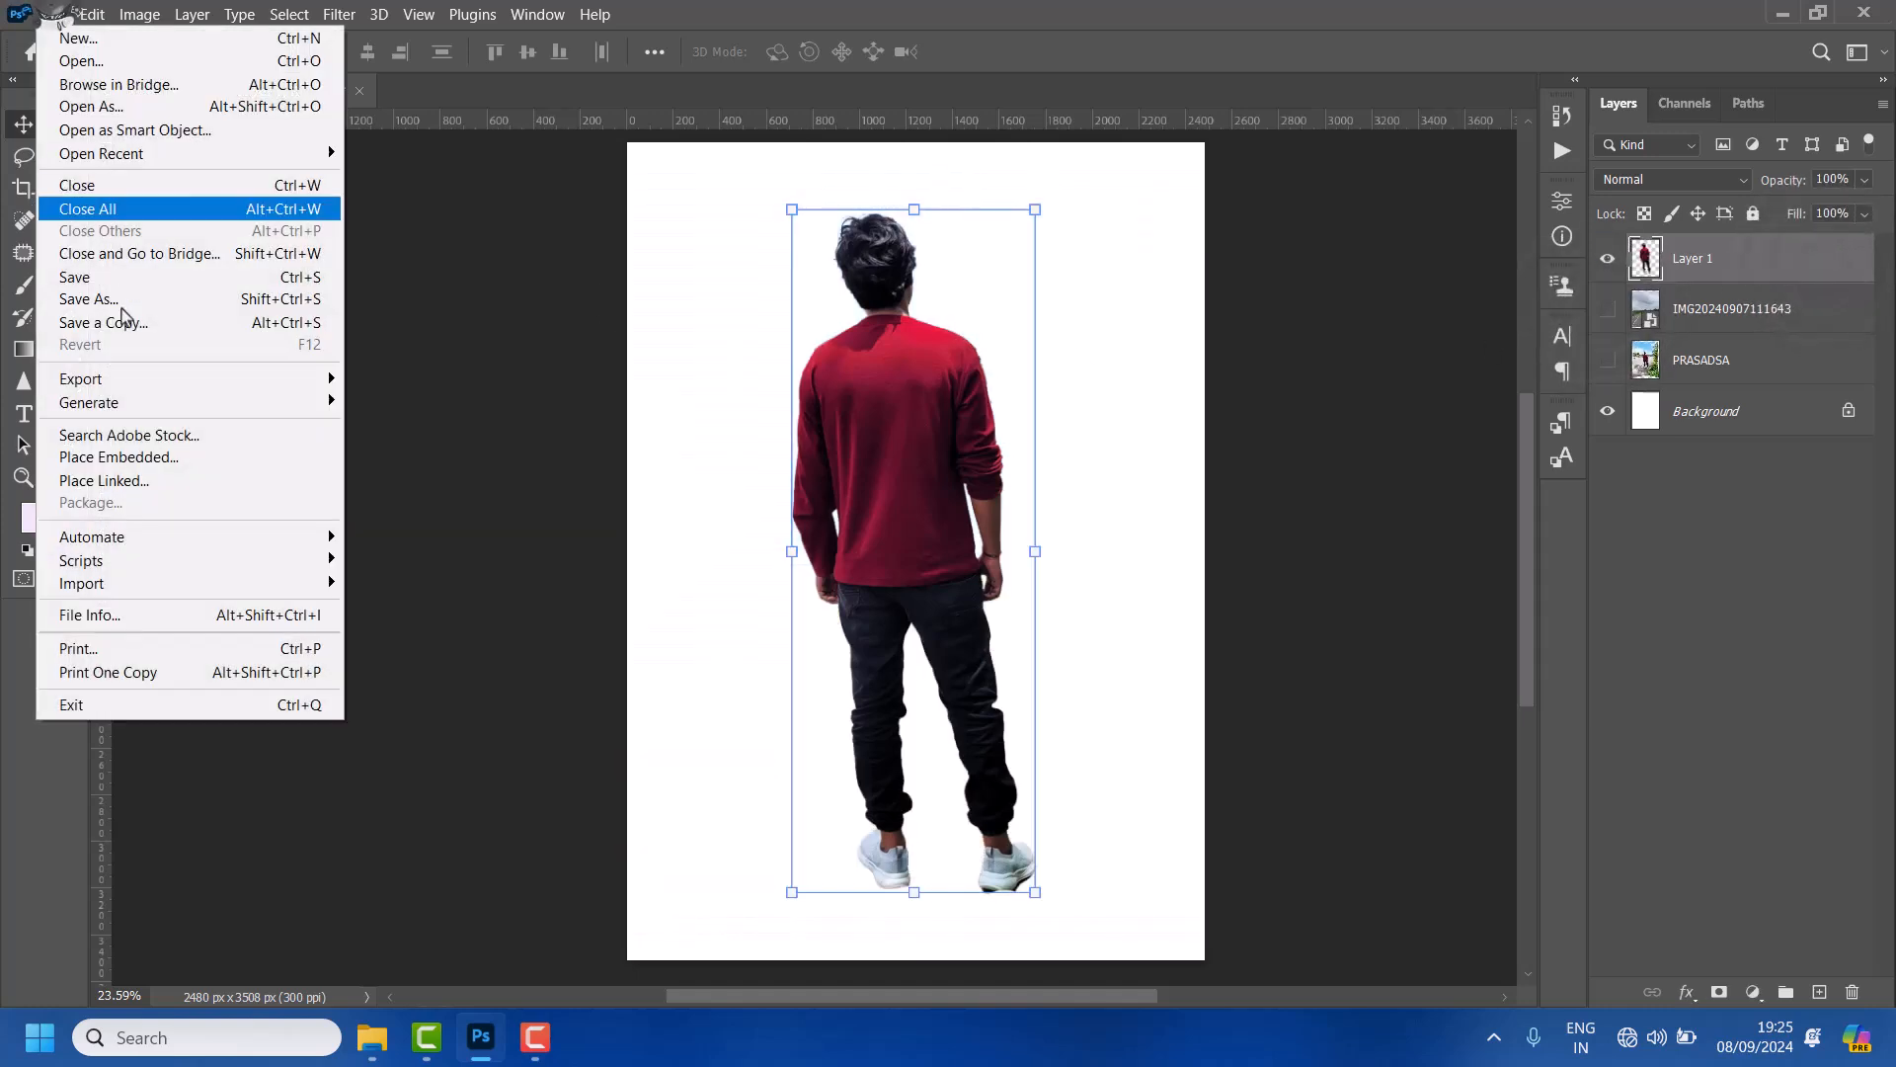
pyautogui.click(152, 460)
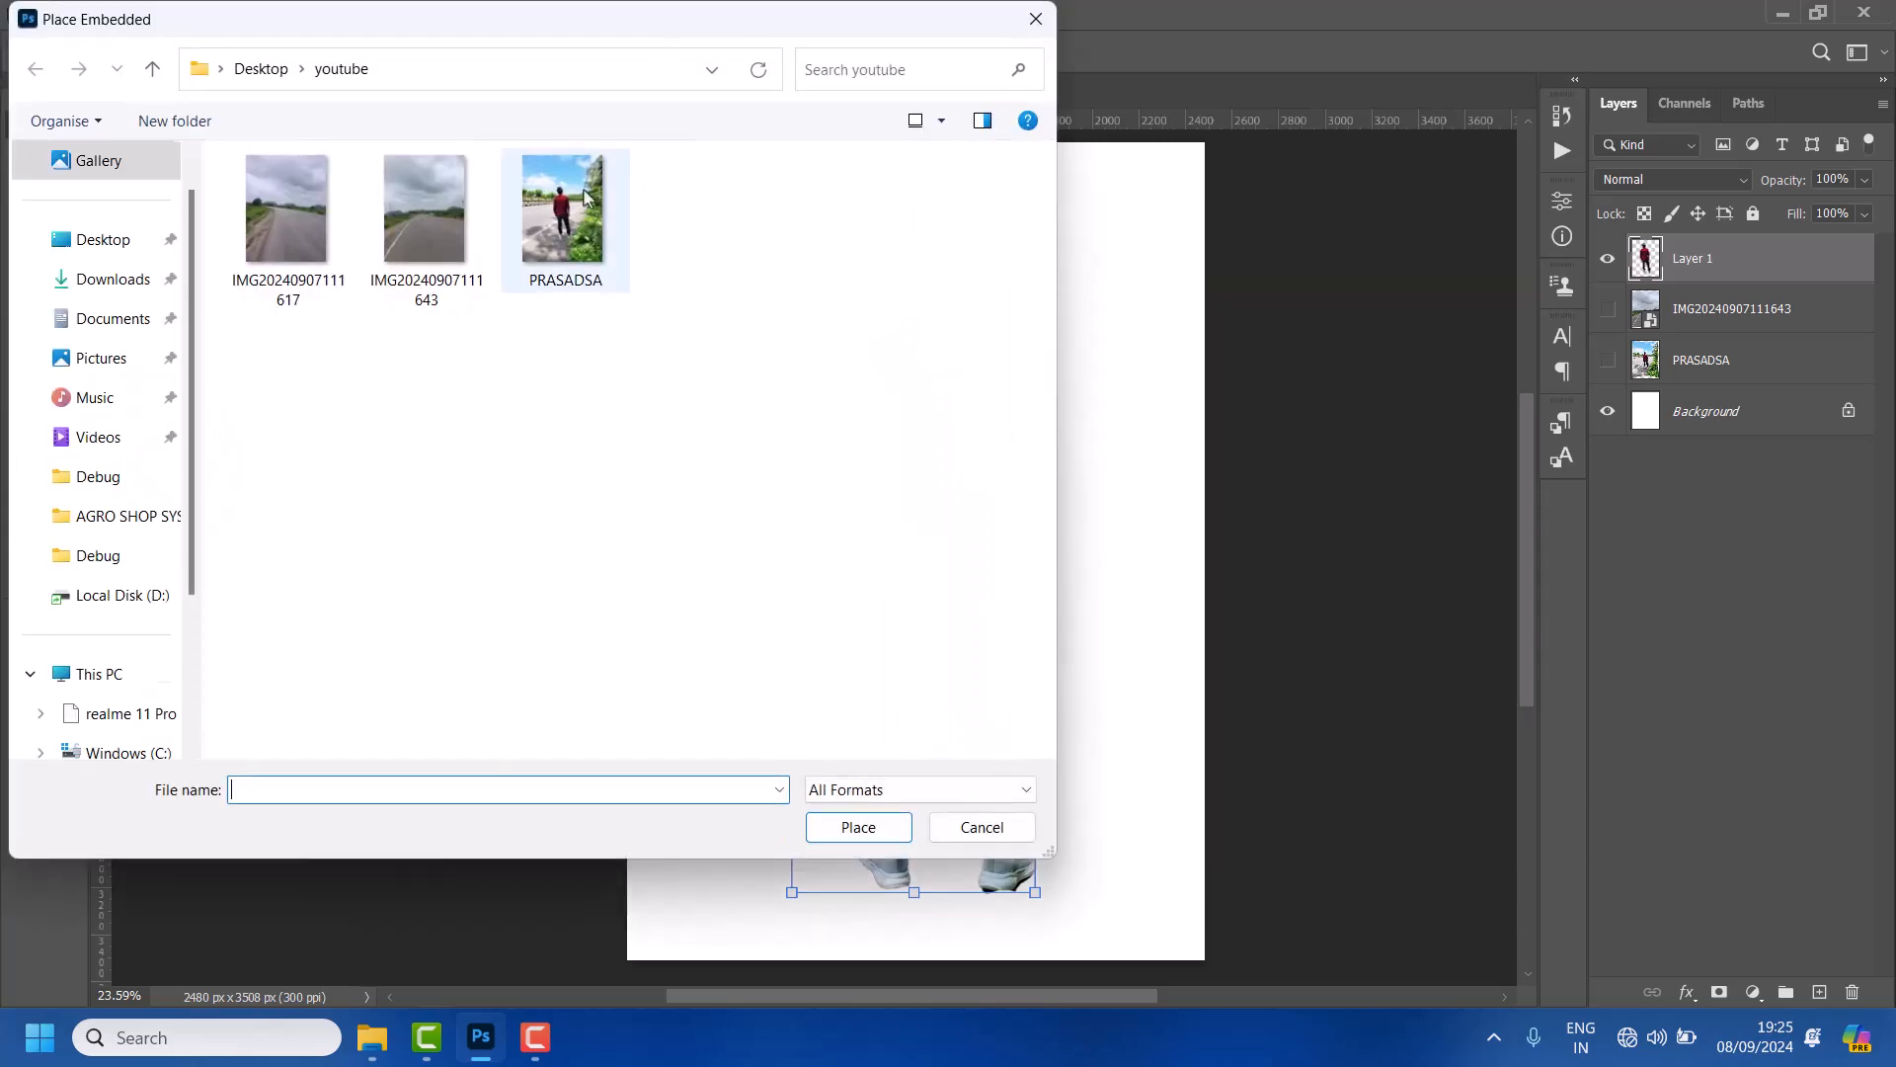
pyautogui.click(287, 213)
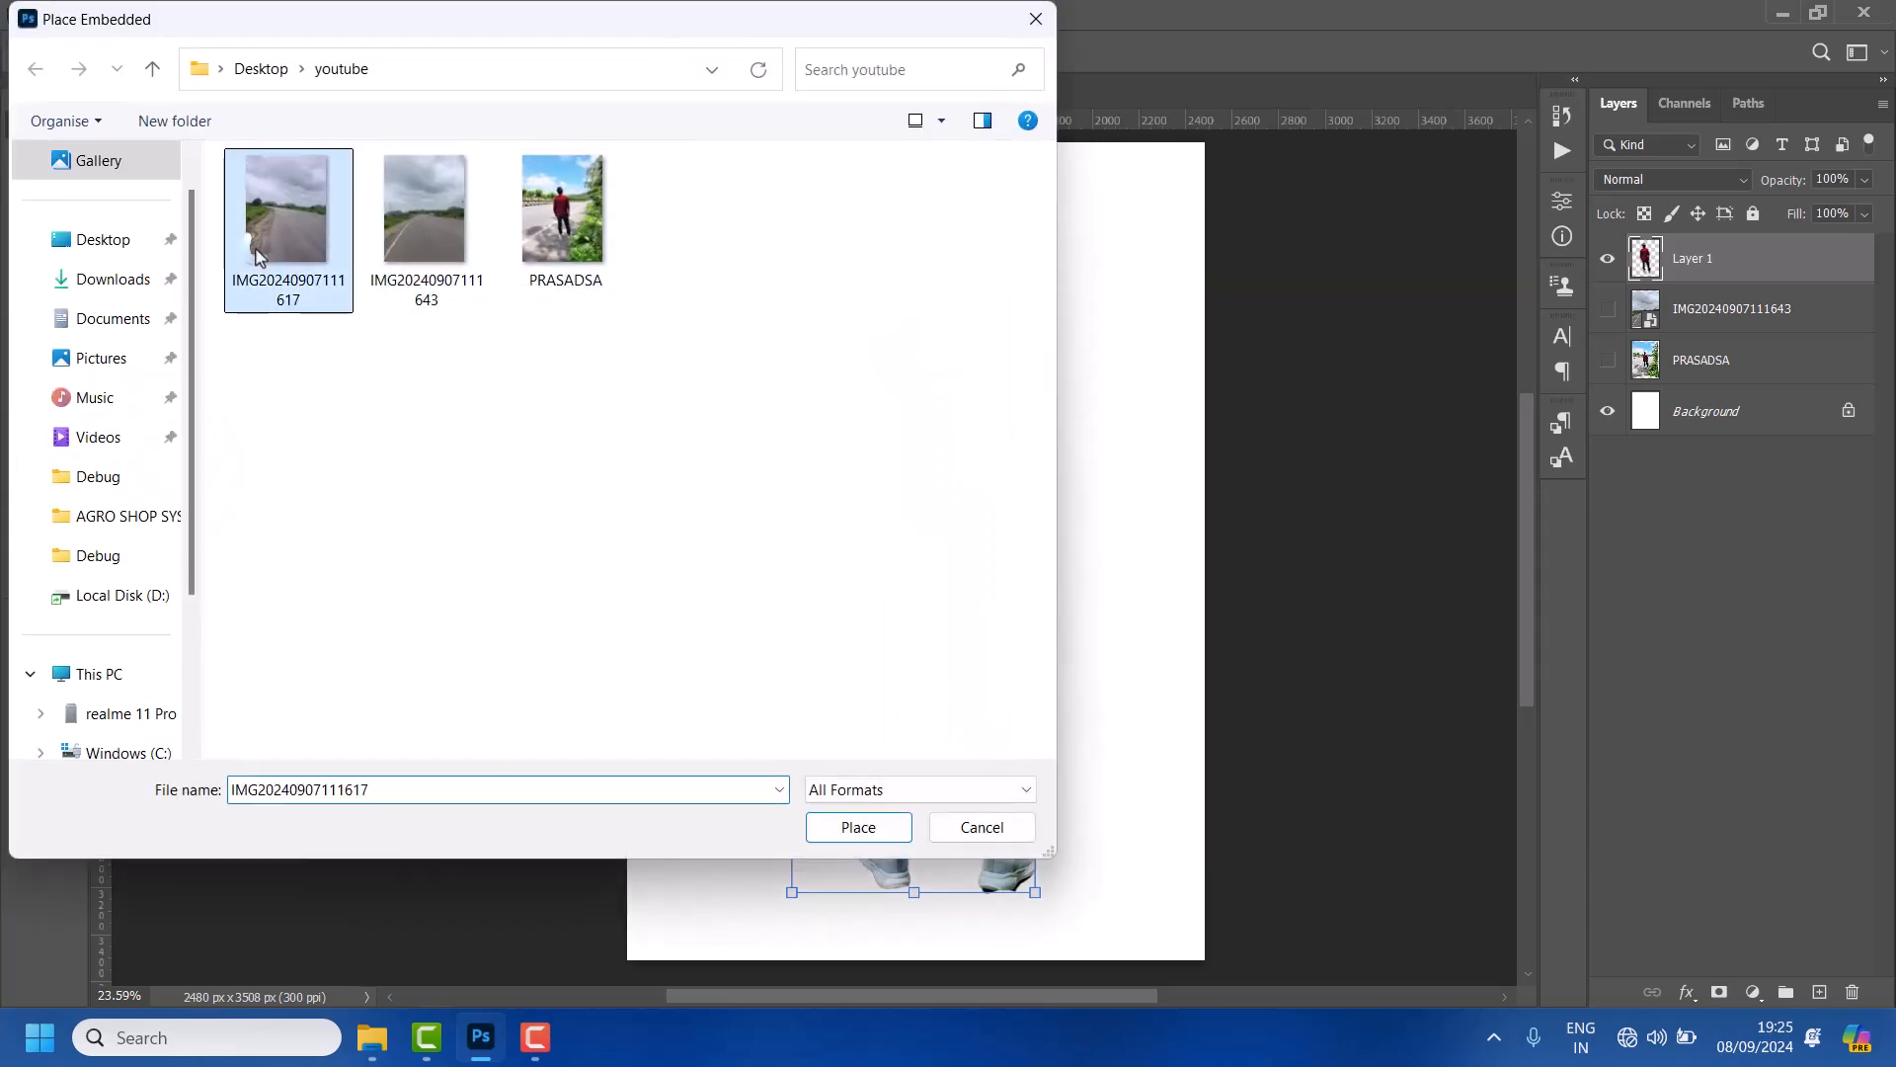
pyautogui.click(859, 828)
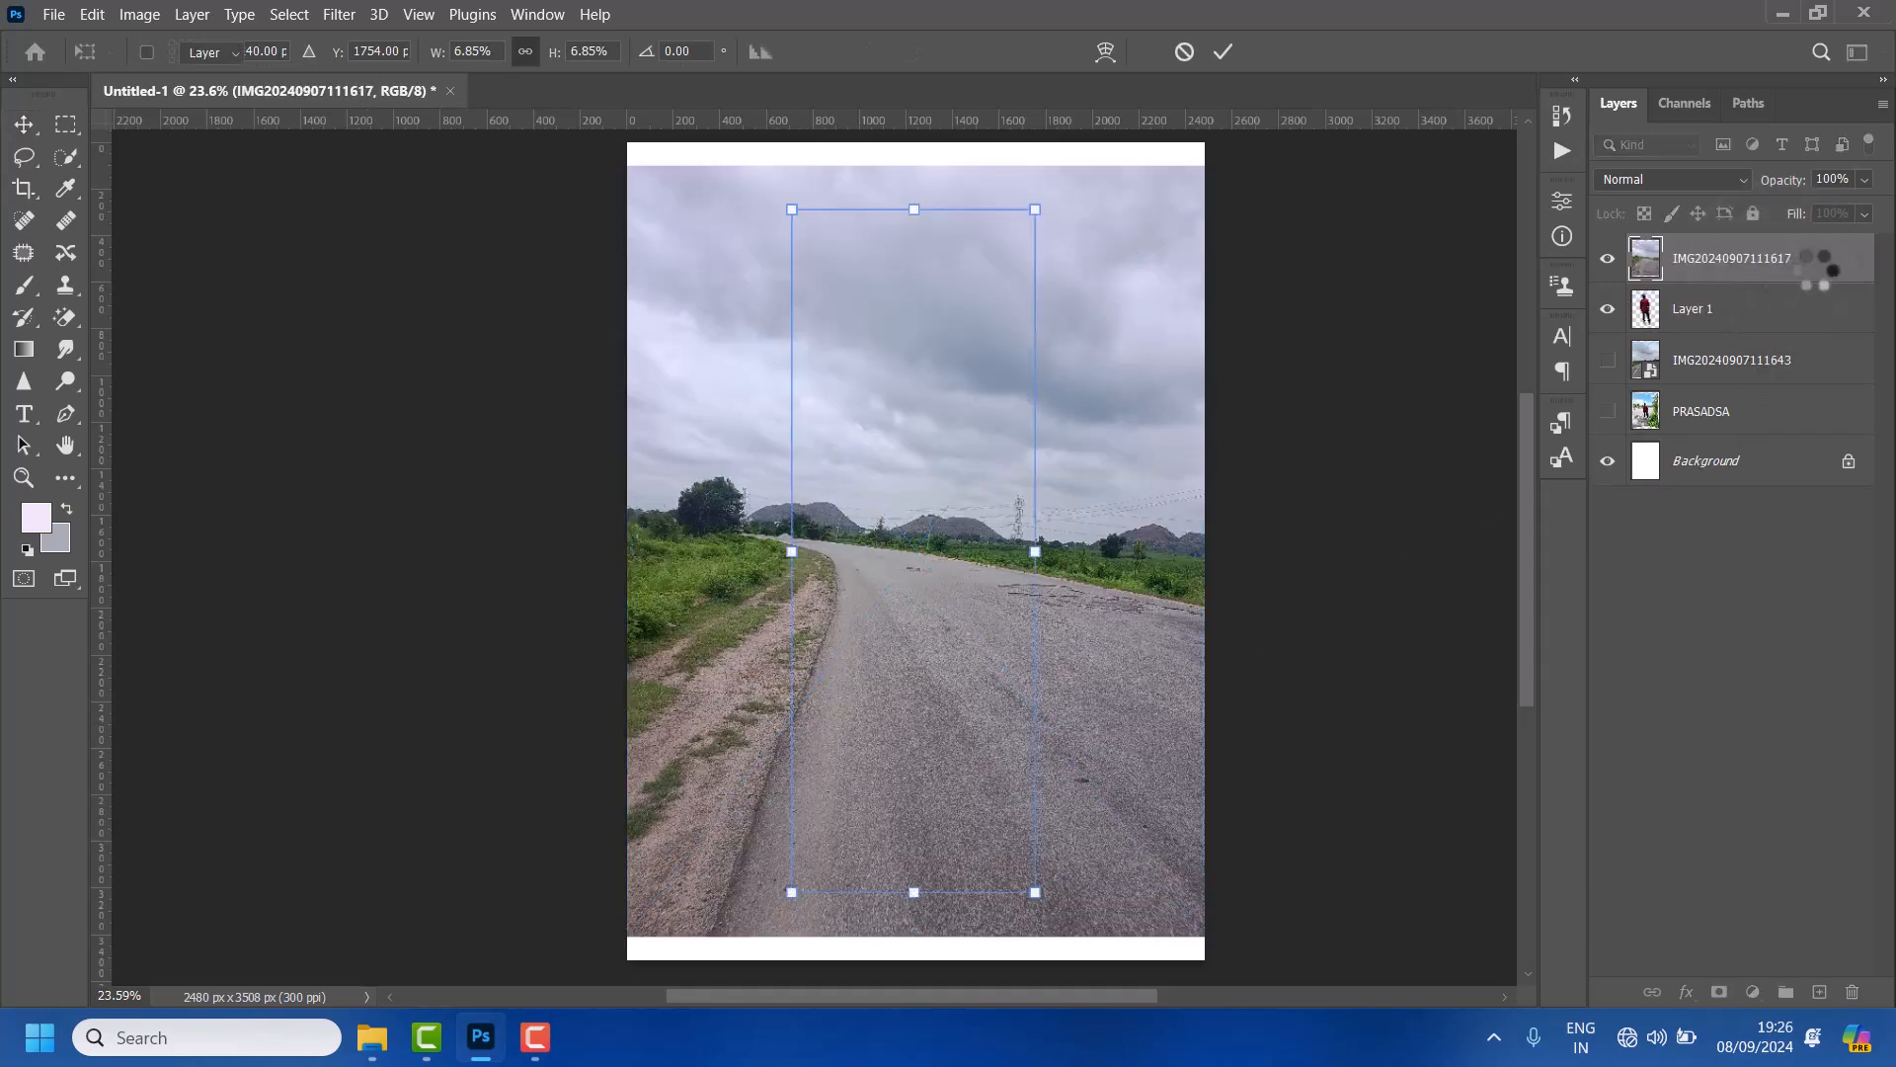
pyautogui.press('Return')
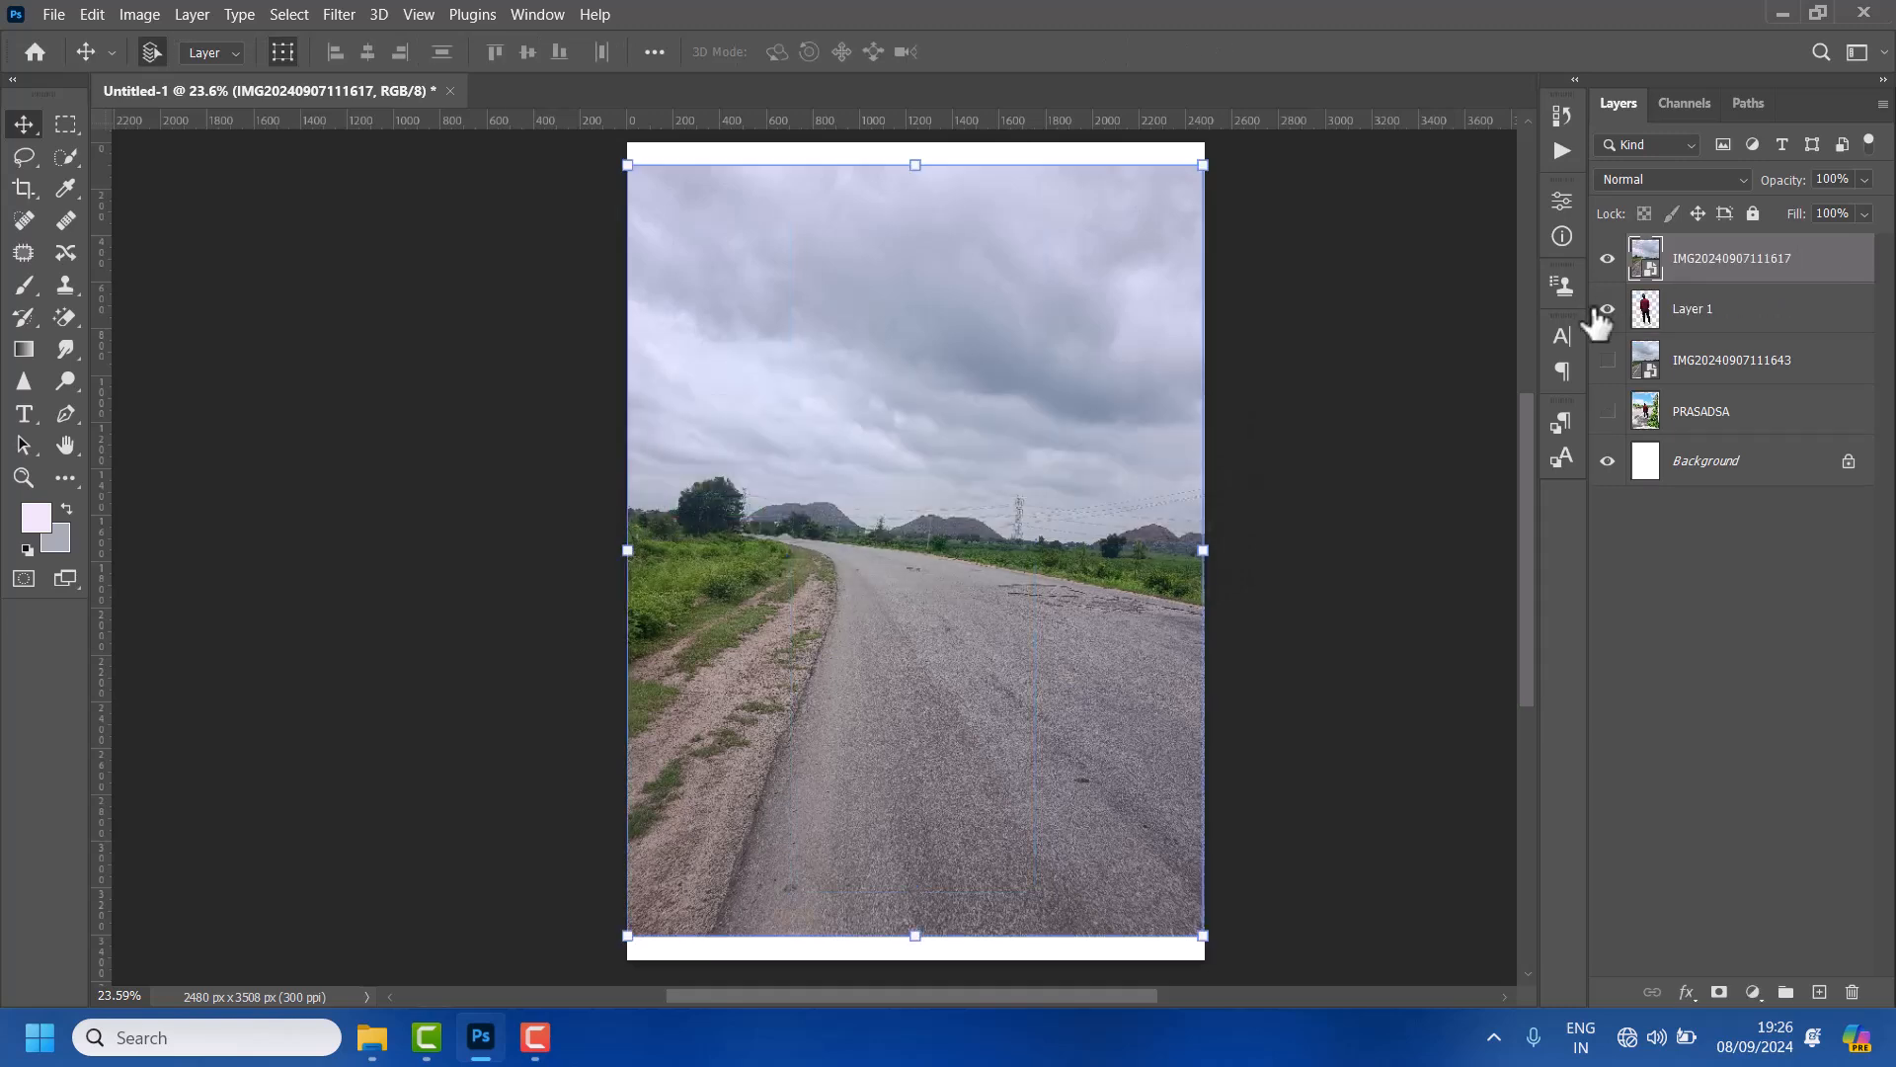
pyautogui.moveTo(1737, 265); pyautogui.dragTo(1736, 334)
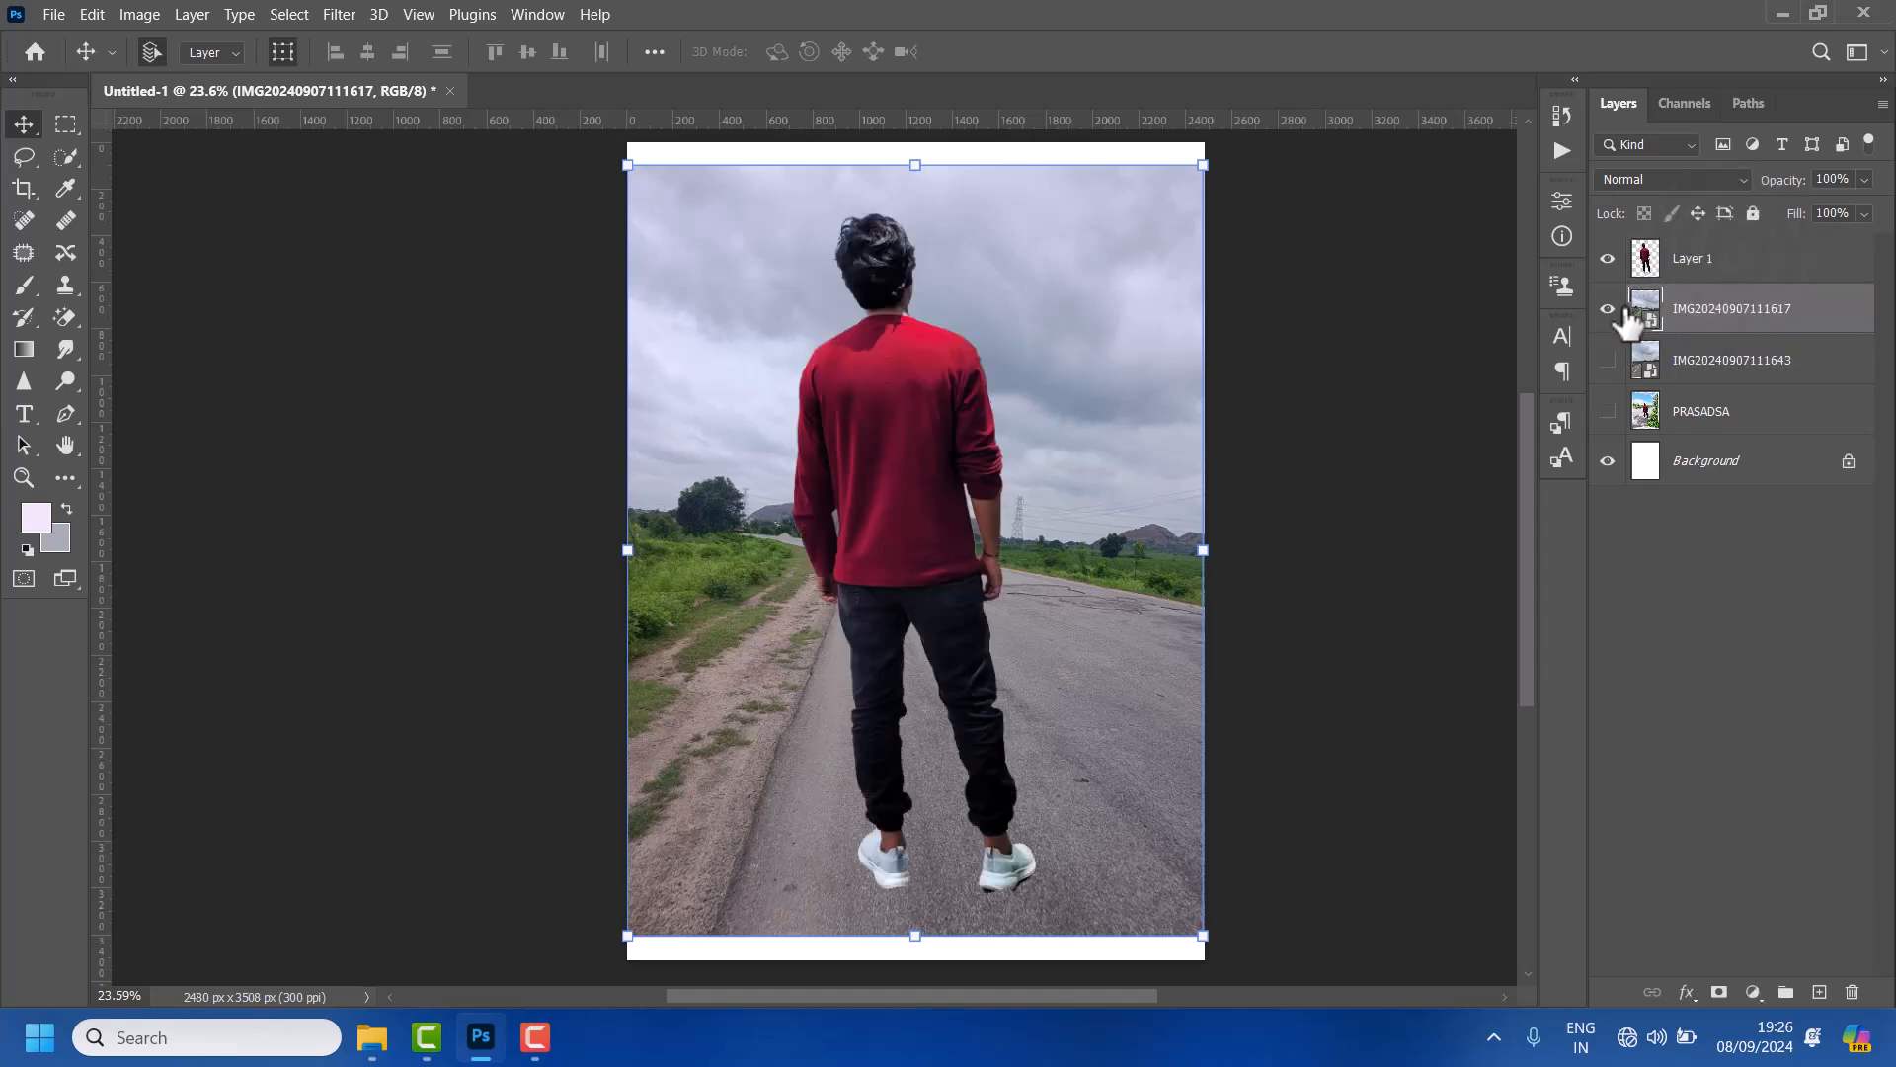
pyautogui.click(1608, 309)
pyautogui.click(1608, 359)
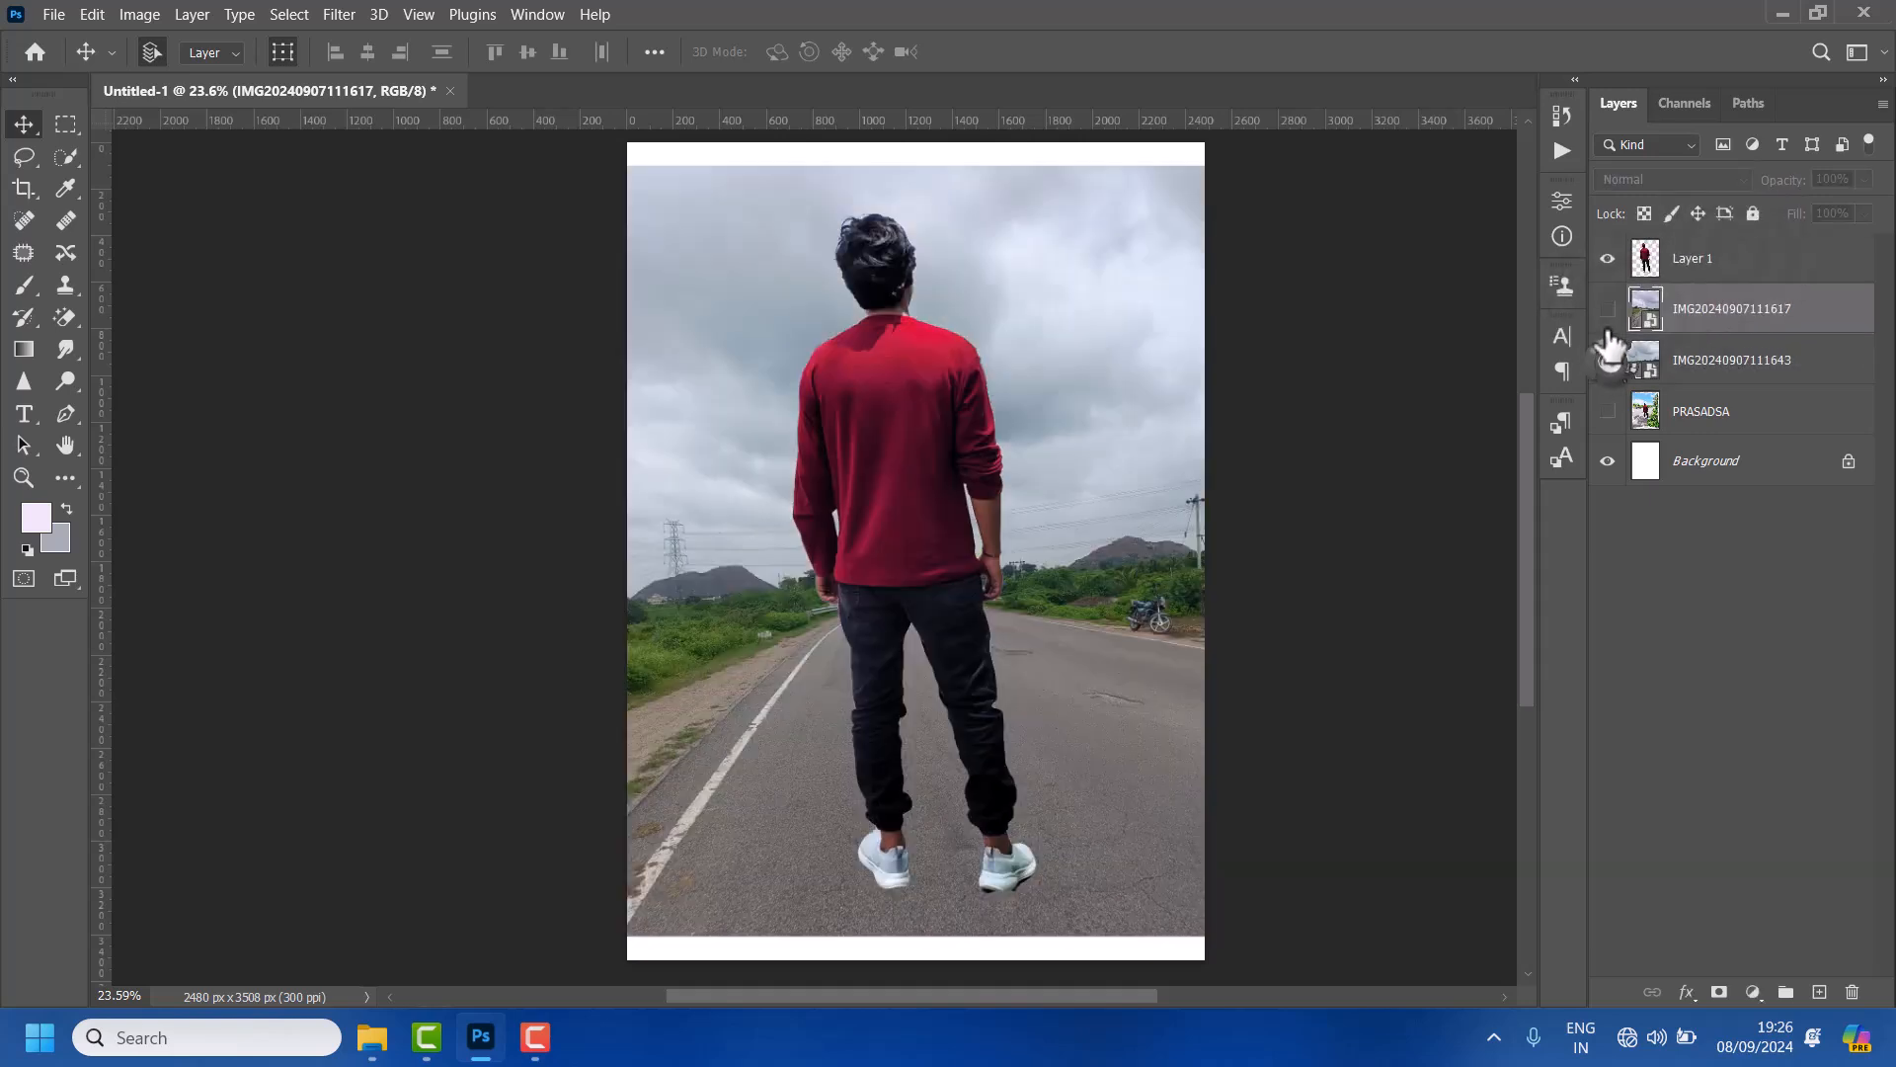
pyautogui.click(1606, 311)
pyautogui.click(1606, 311)
pyautogui.click(1606, 311)
pyautogui.click(1606, 312)
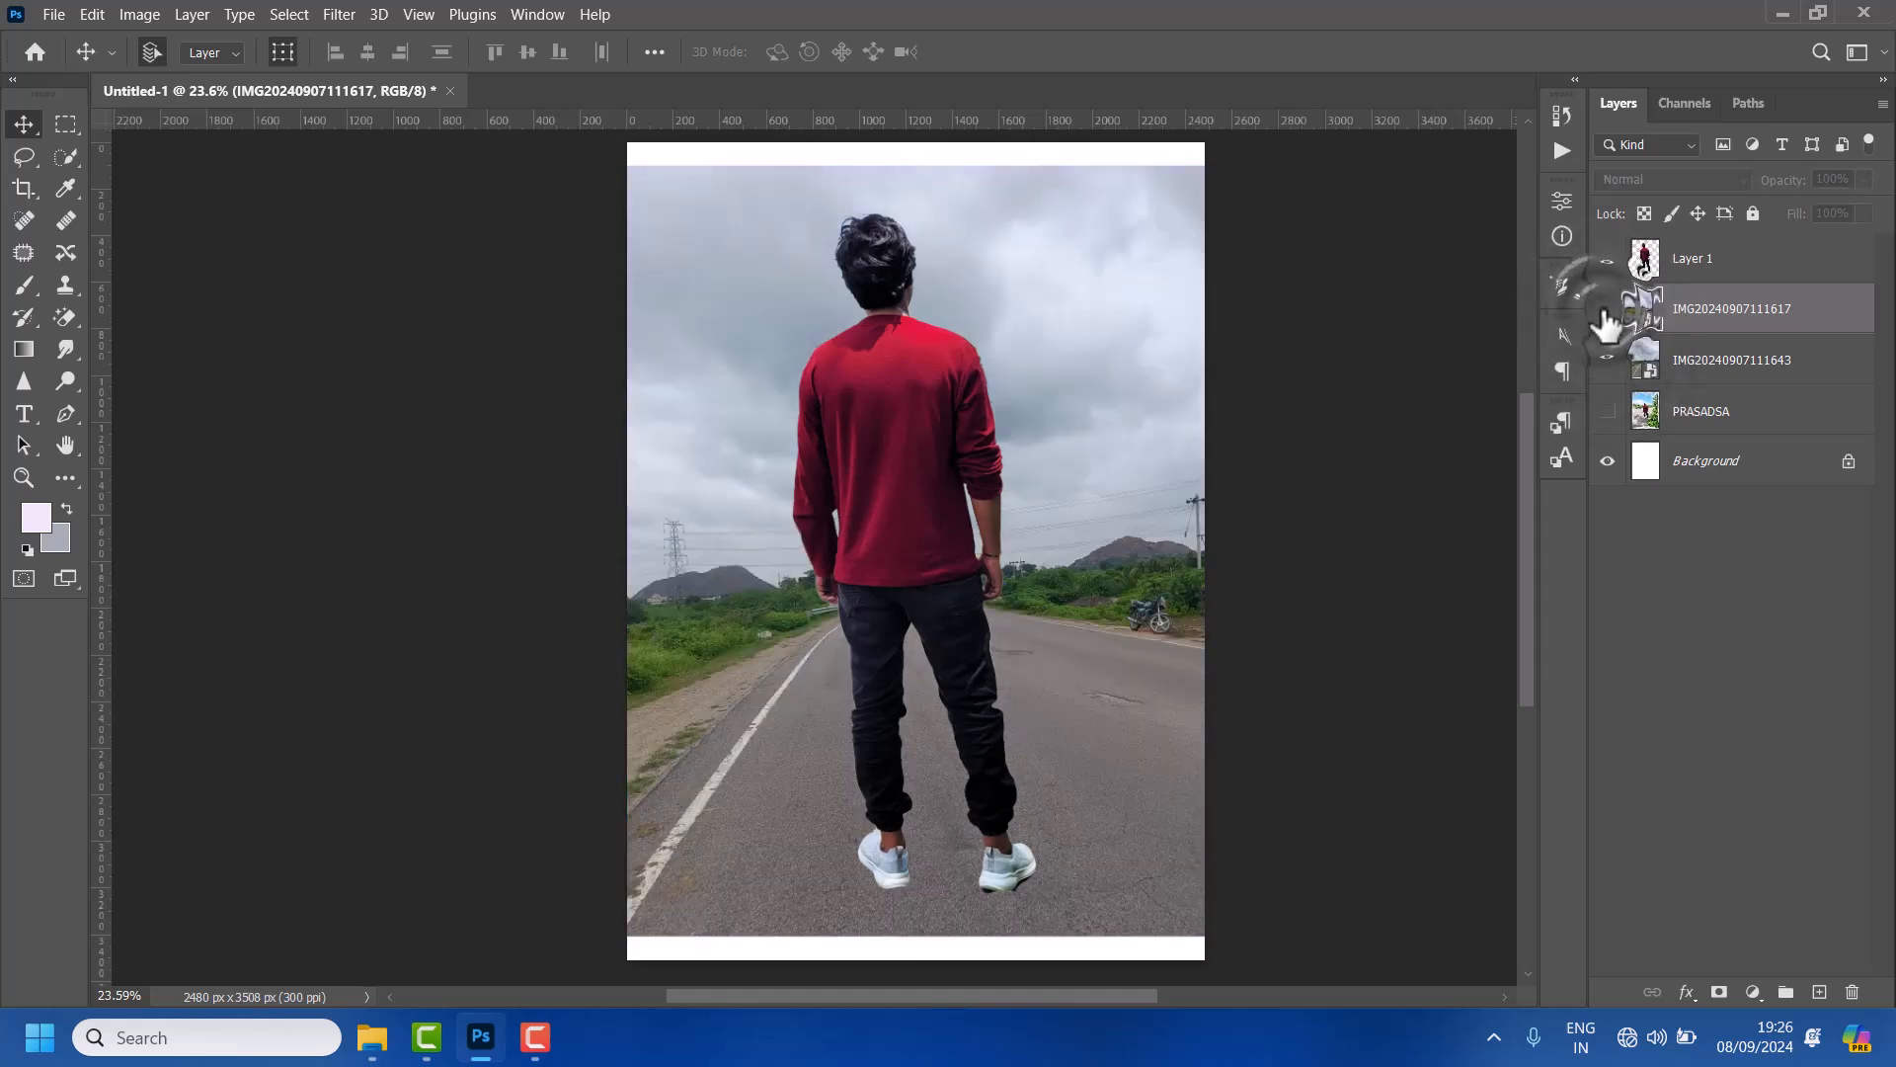
pyautogui.click(1607, 310)
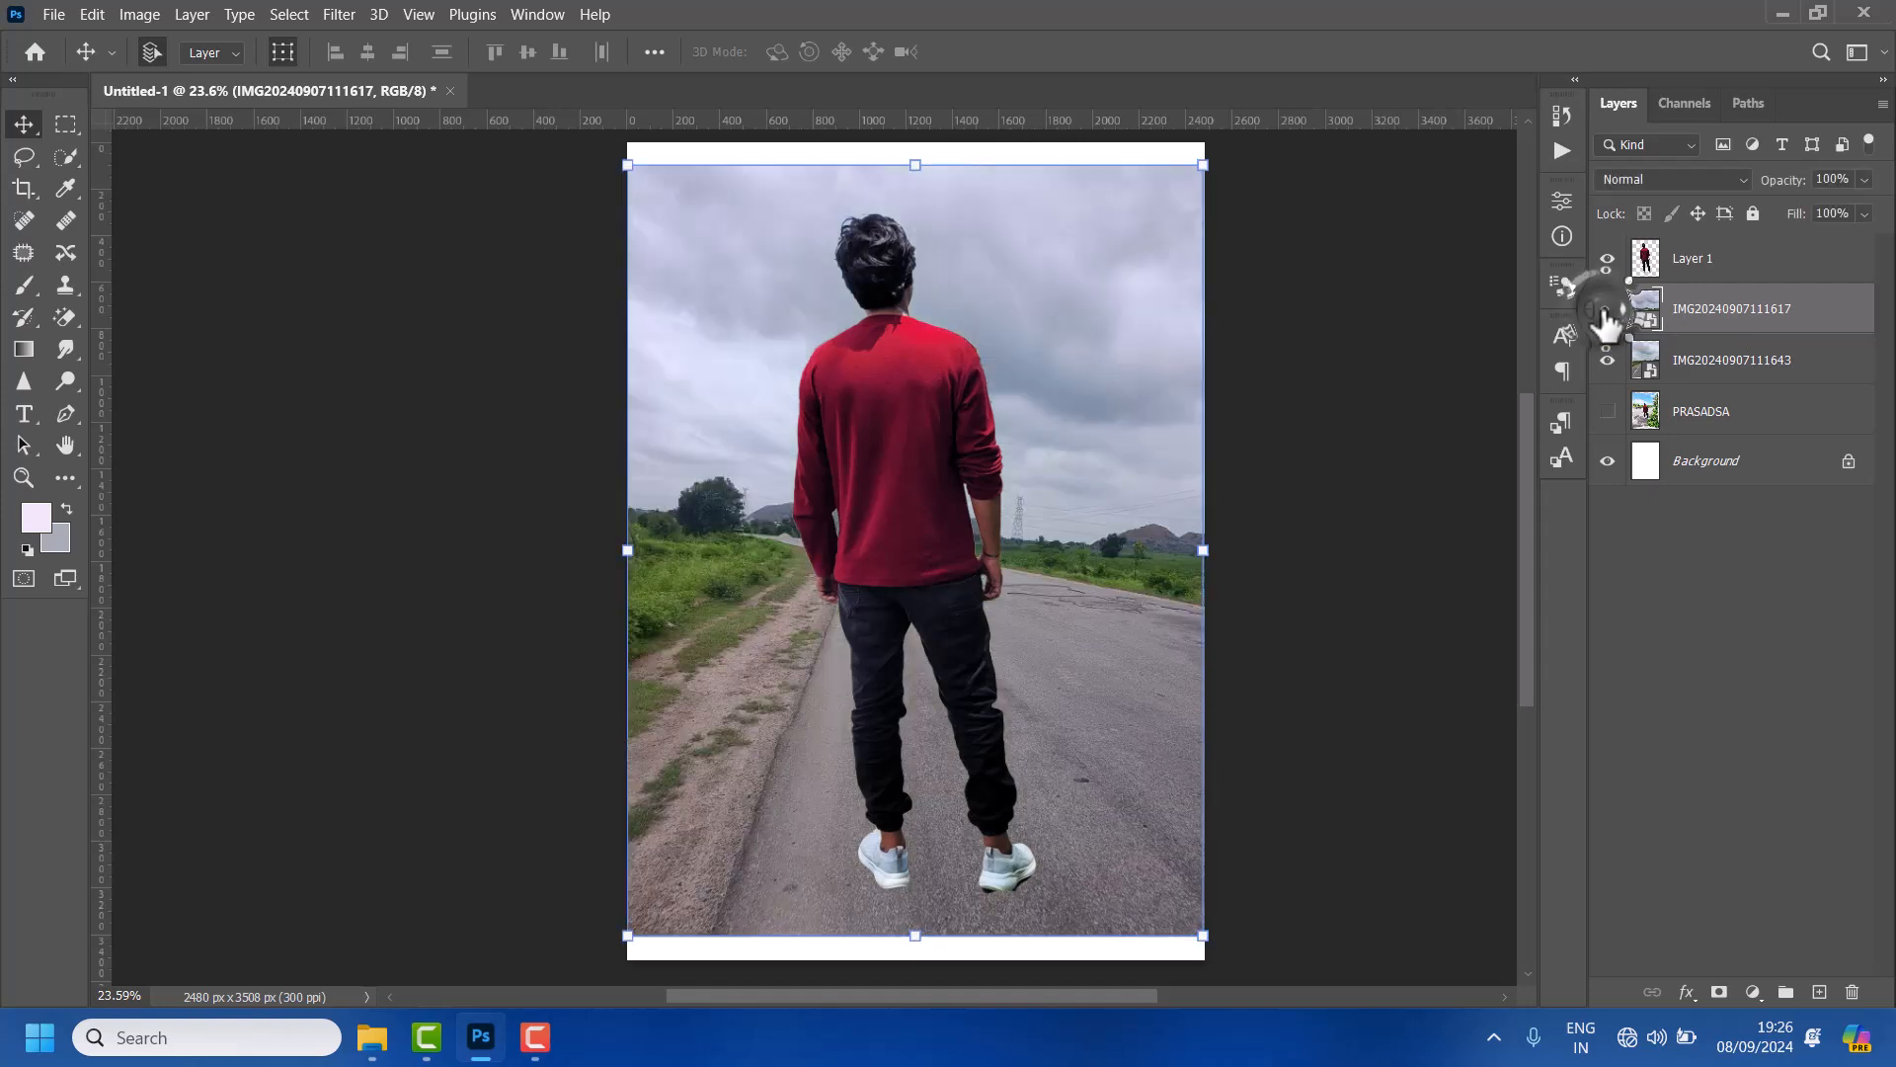
pyautogui.click(1607, 311)
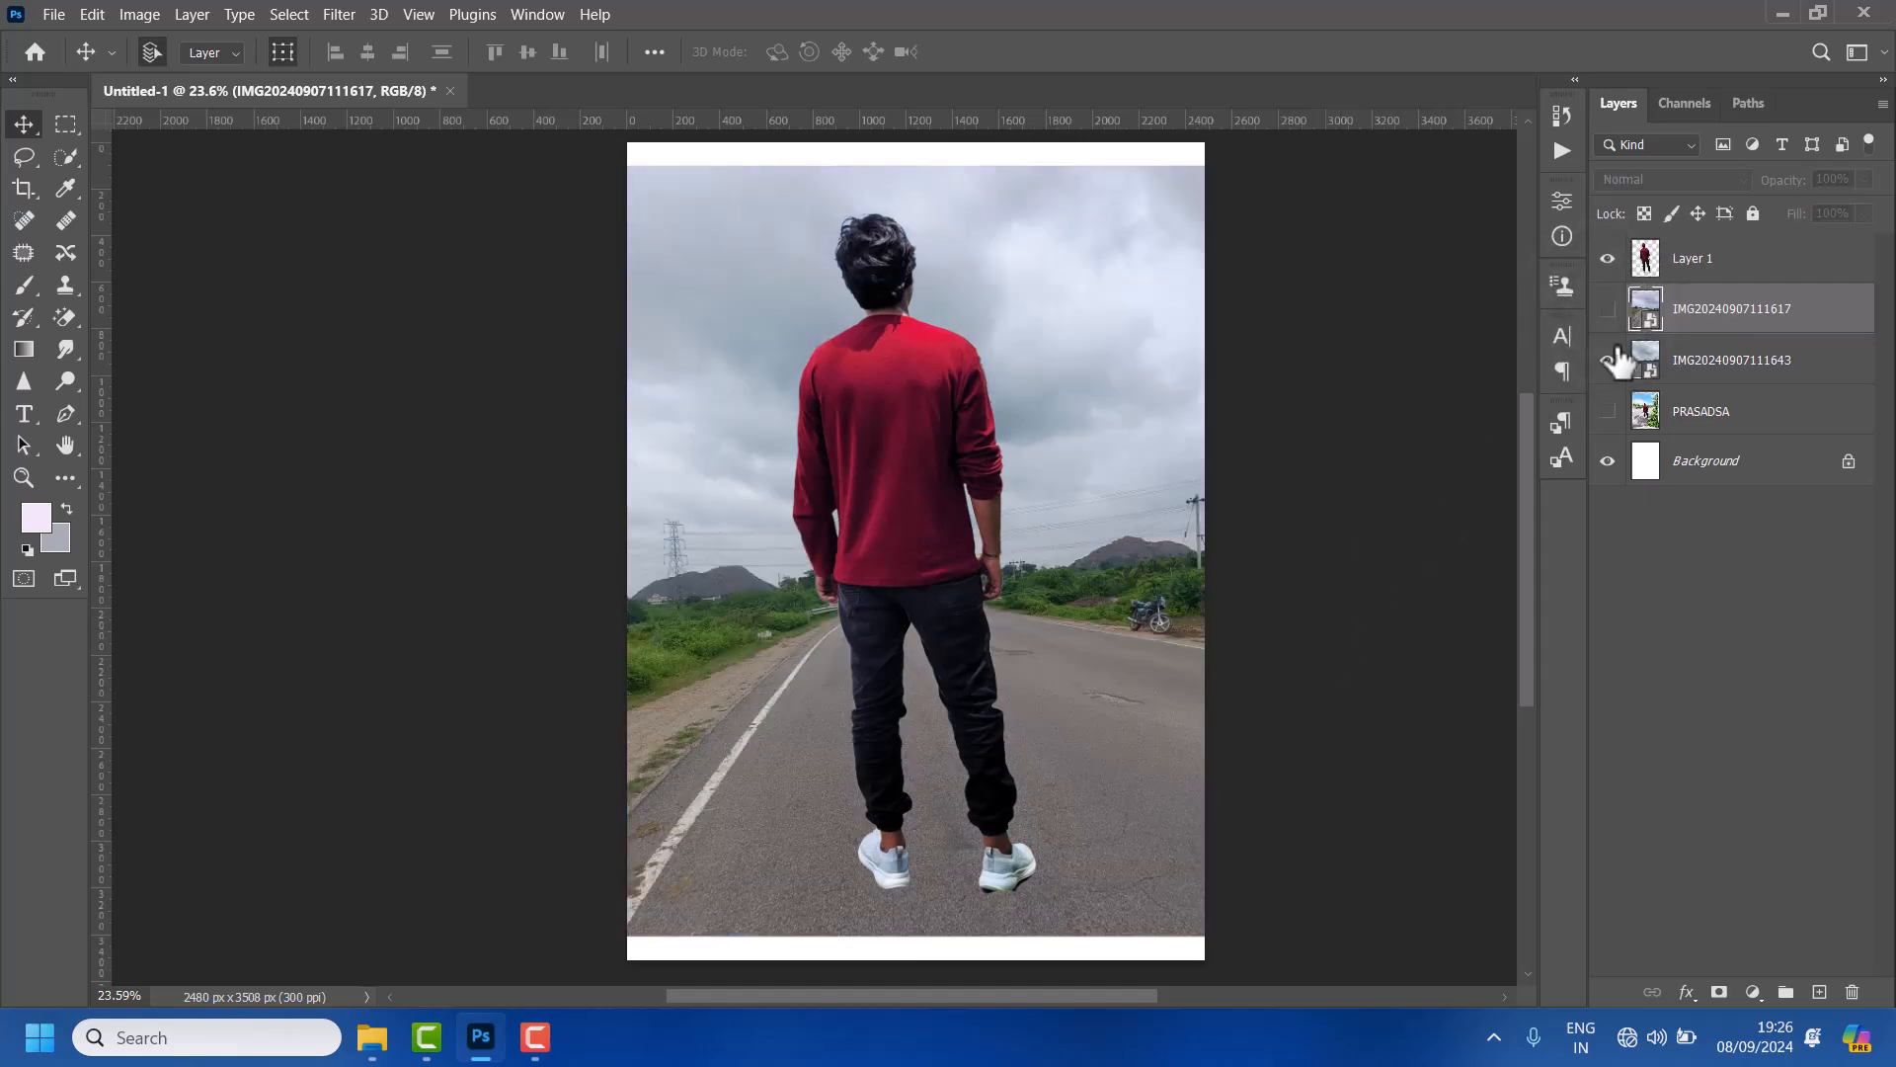
pyautogui.click(1607, 361)
pyautogui.click(1607, 309)
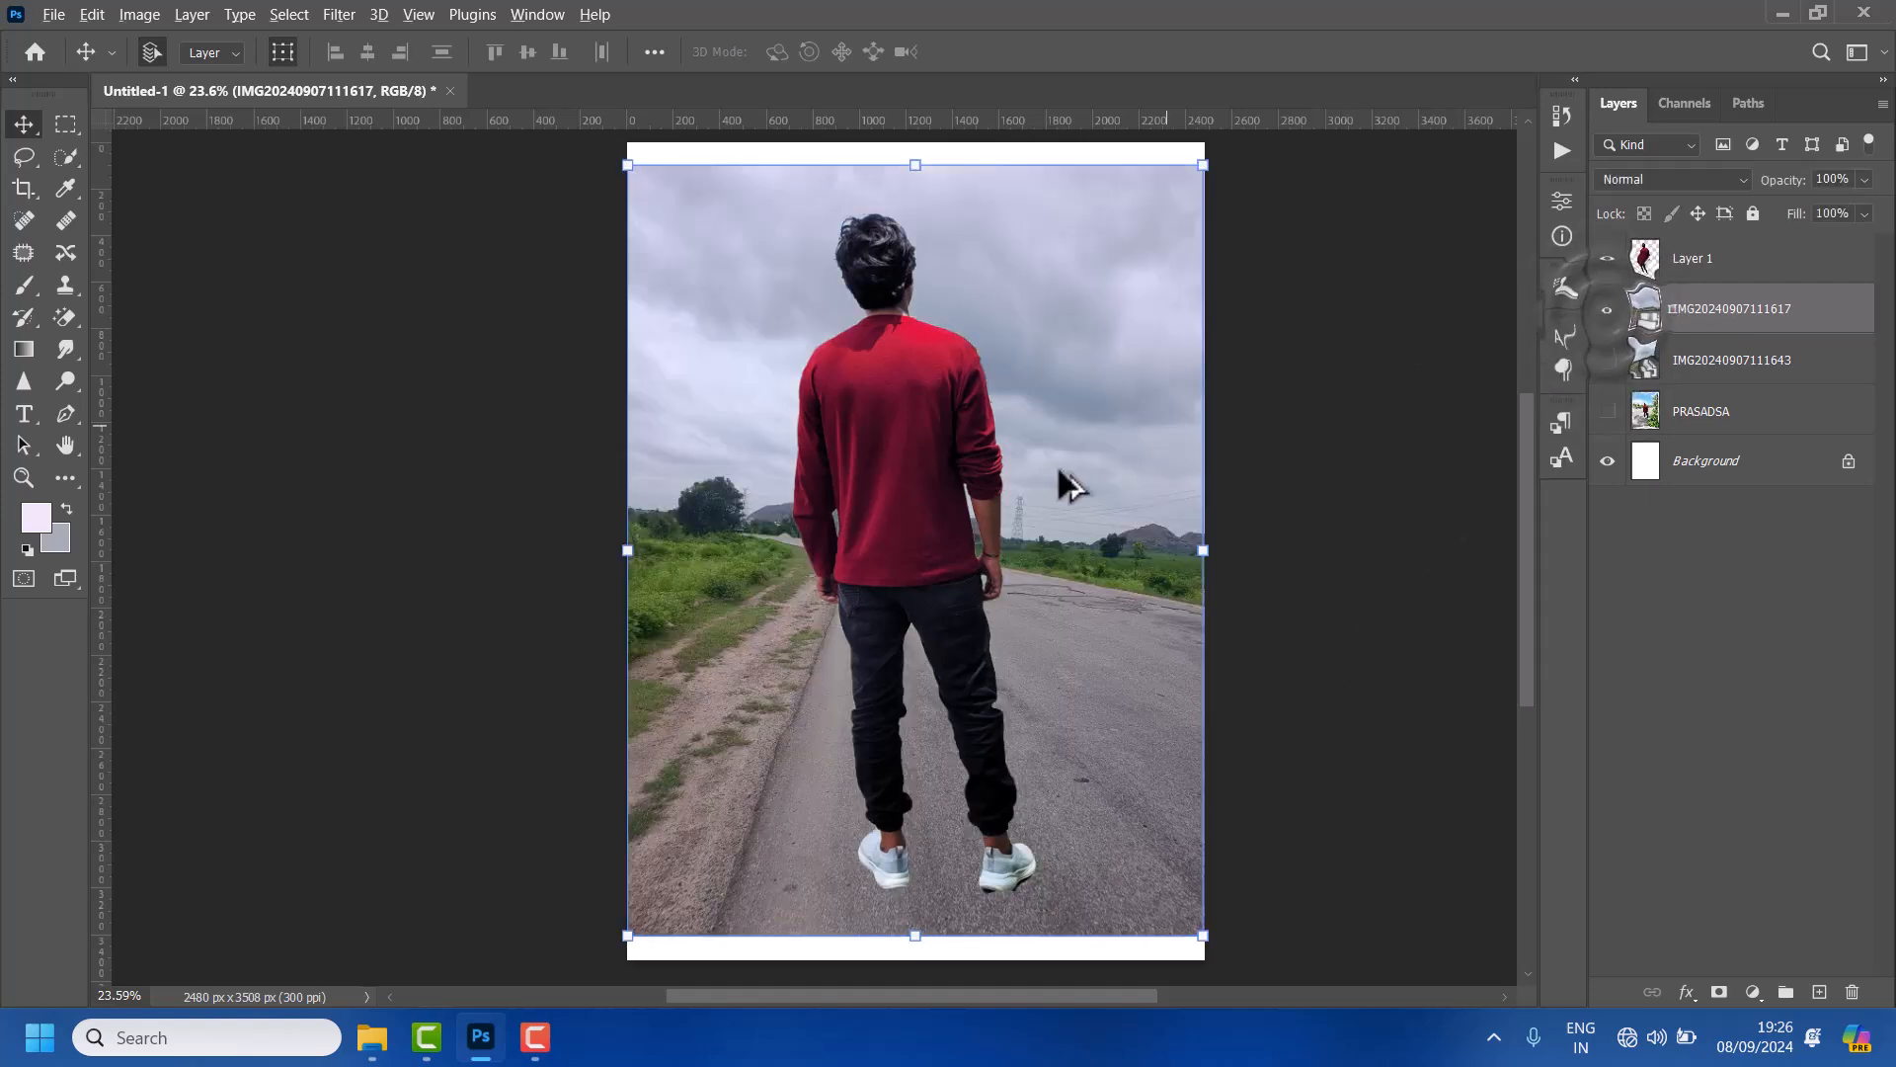
# Scale the man on Layer 1 to 98.88% and shift him slightly down on the road, and apply the transform
pyautogui.scroll(-3, 1040, 499)
pyautogui.scroll(2, 1098, 585)
pyautogui.click(953, 563)
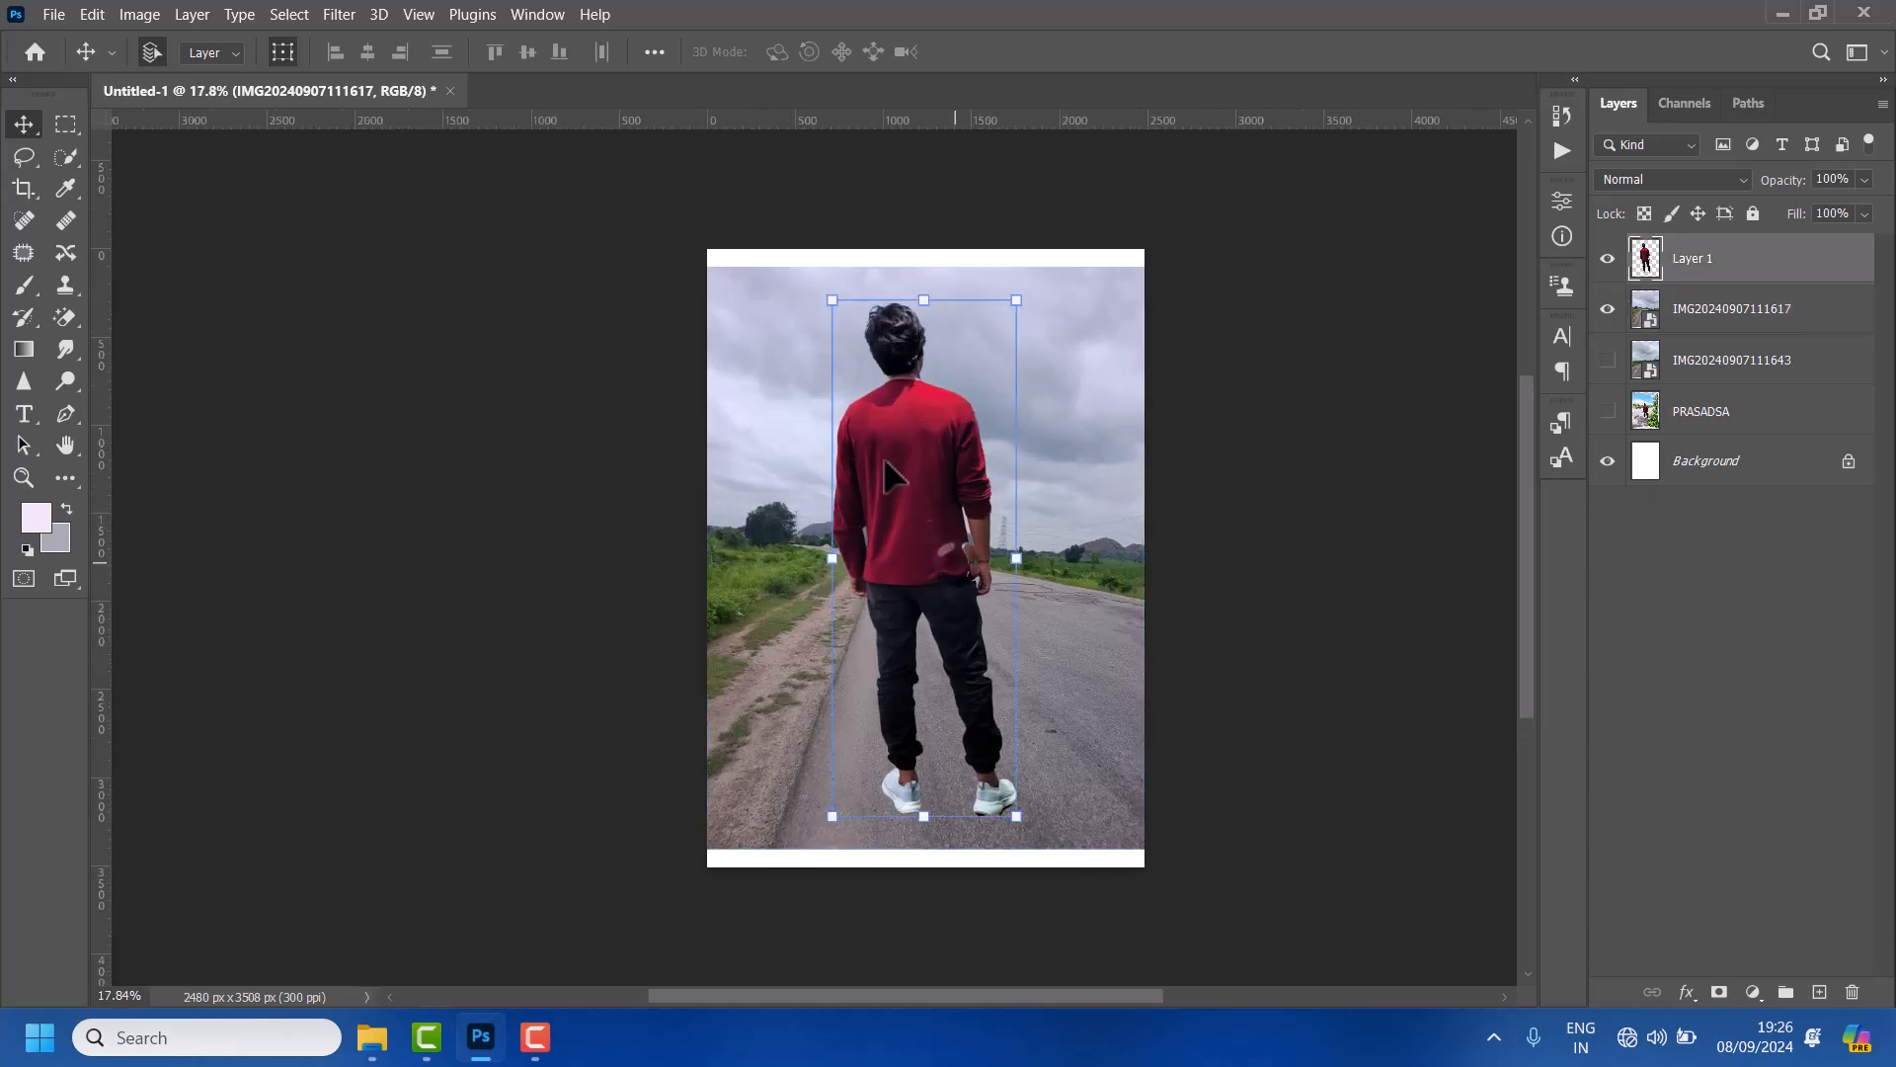
pyautogui.moveTo(828, 301); pyautogui.dragTo(869, 403)
pyautogui.moveTo(963, 593)
pyautogui.mouseDown()
pyautogui.moveTo(931, 520)
pyautogui.moveTo(939, 611)
pyautogui.mouseUp()
pyautogui.moveTo(989, 419); pyautogui.dragTo(1052, 327)
pyautogui.press('Return')
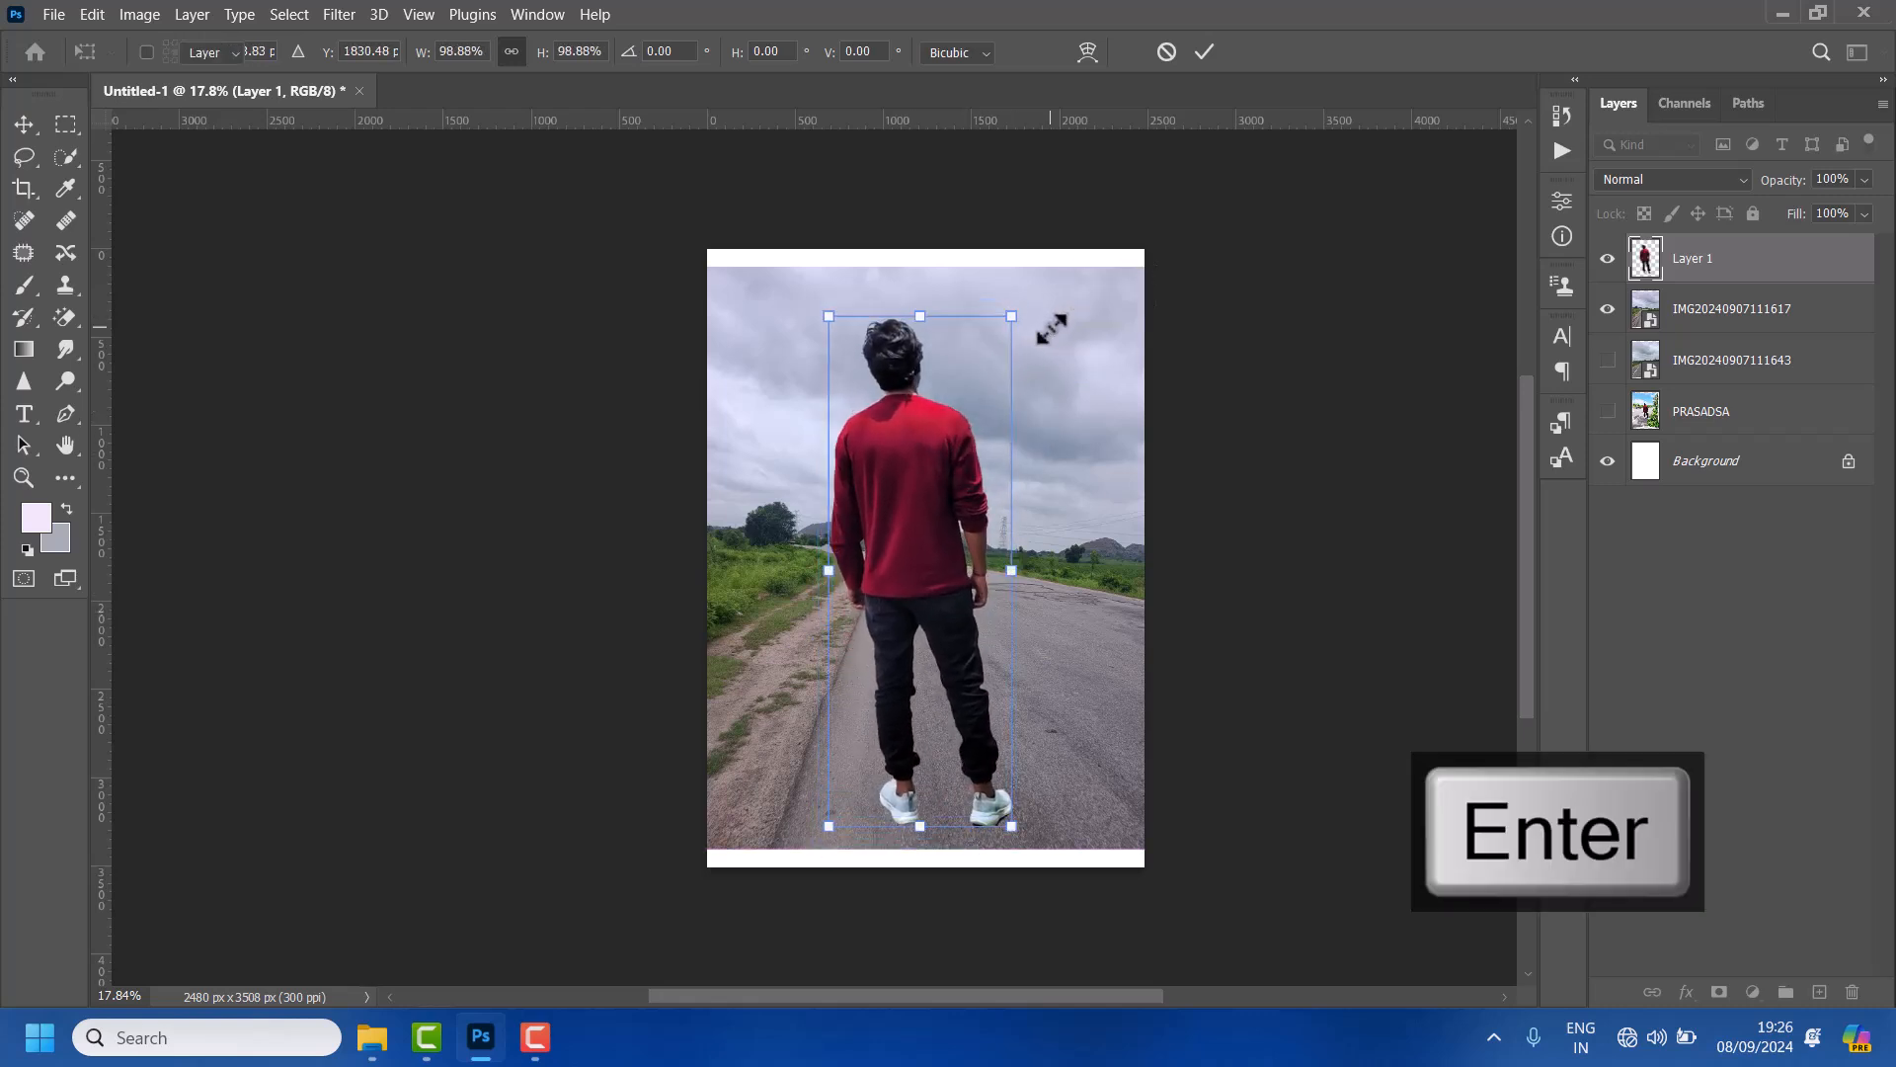
pyautogui.click(1096, 776)
pyautogui.scroll(4, 1013, 601)
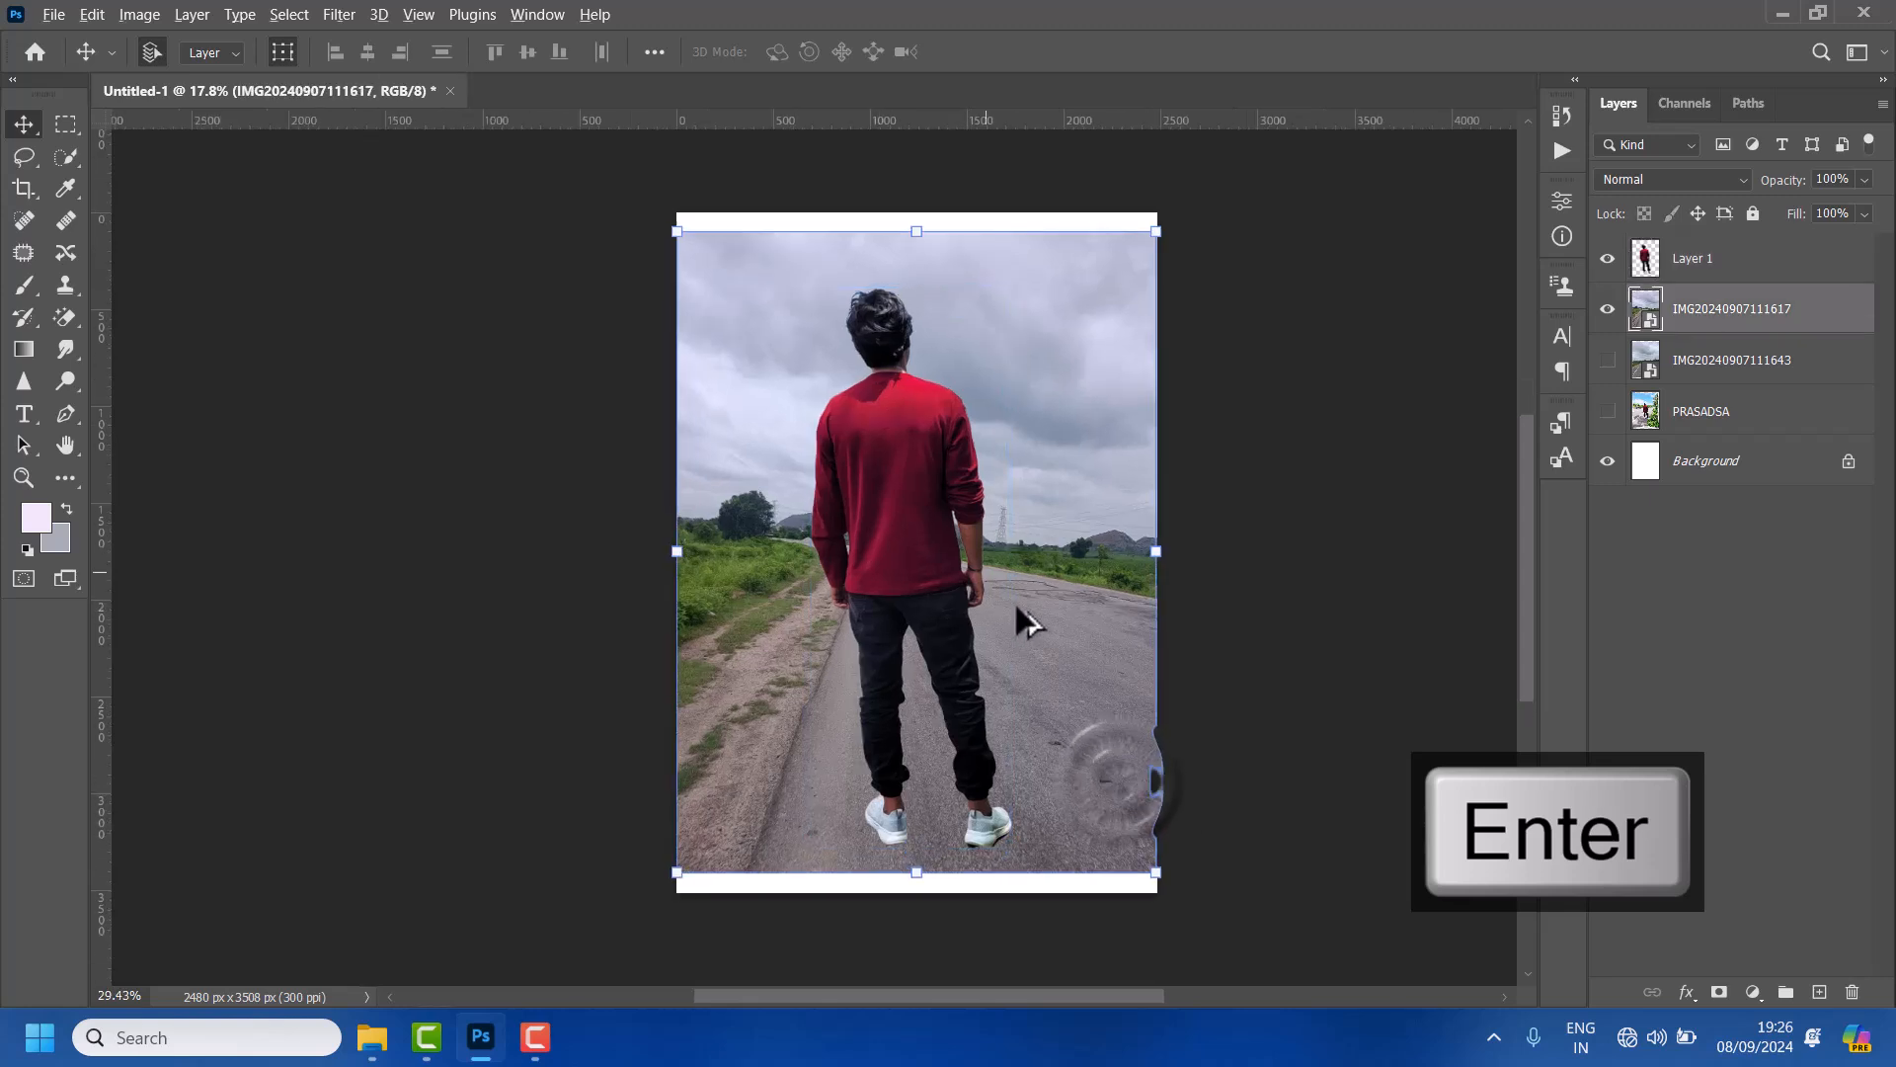
pyautogui.scroll(-3, 1013, 601)
pyautogui.scroll(3, 956, 567)
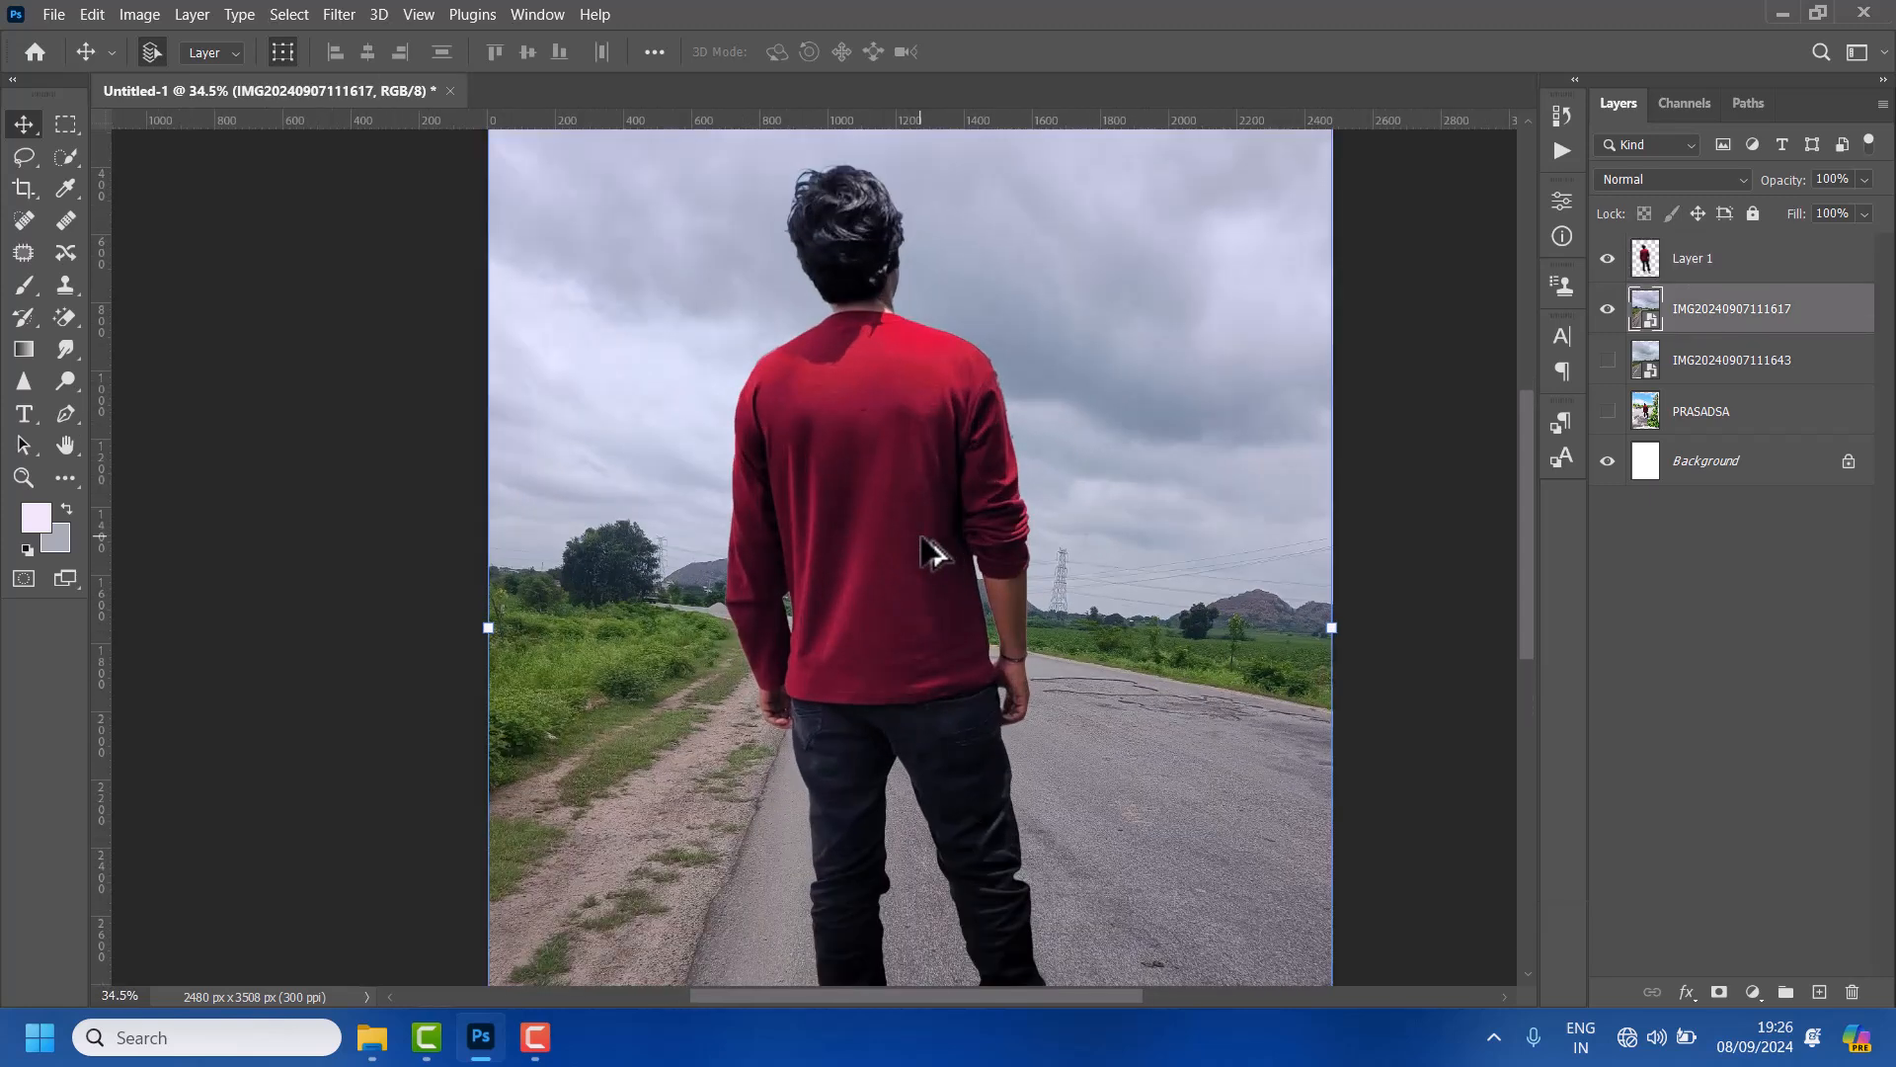
pyautogui.scroll(-3, 932, 553)
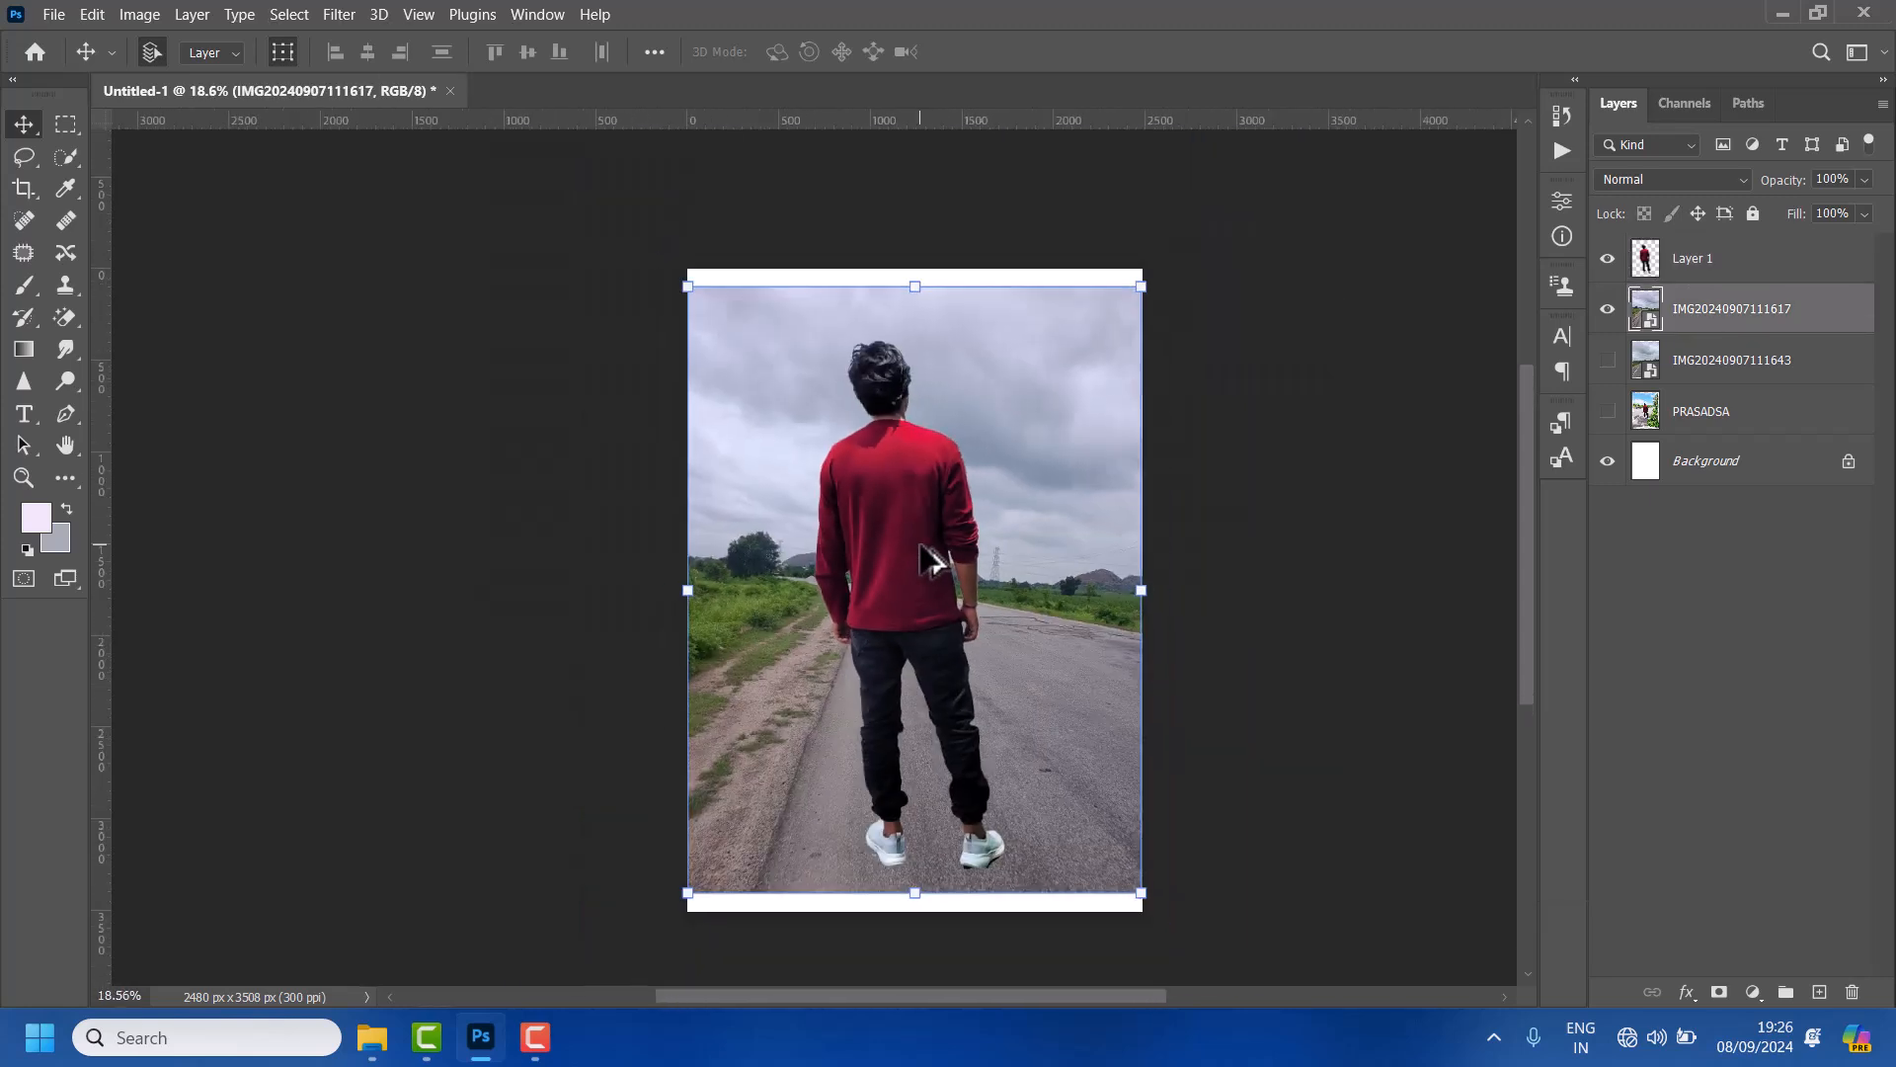
pyautogui.click(1608, 312)
pyautogui.click(1608, 258)
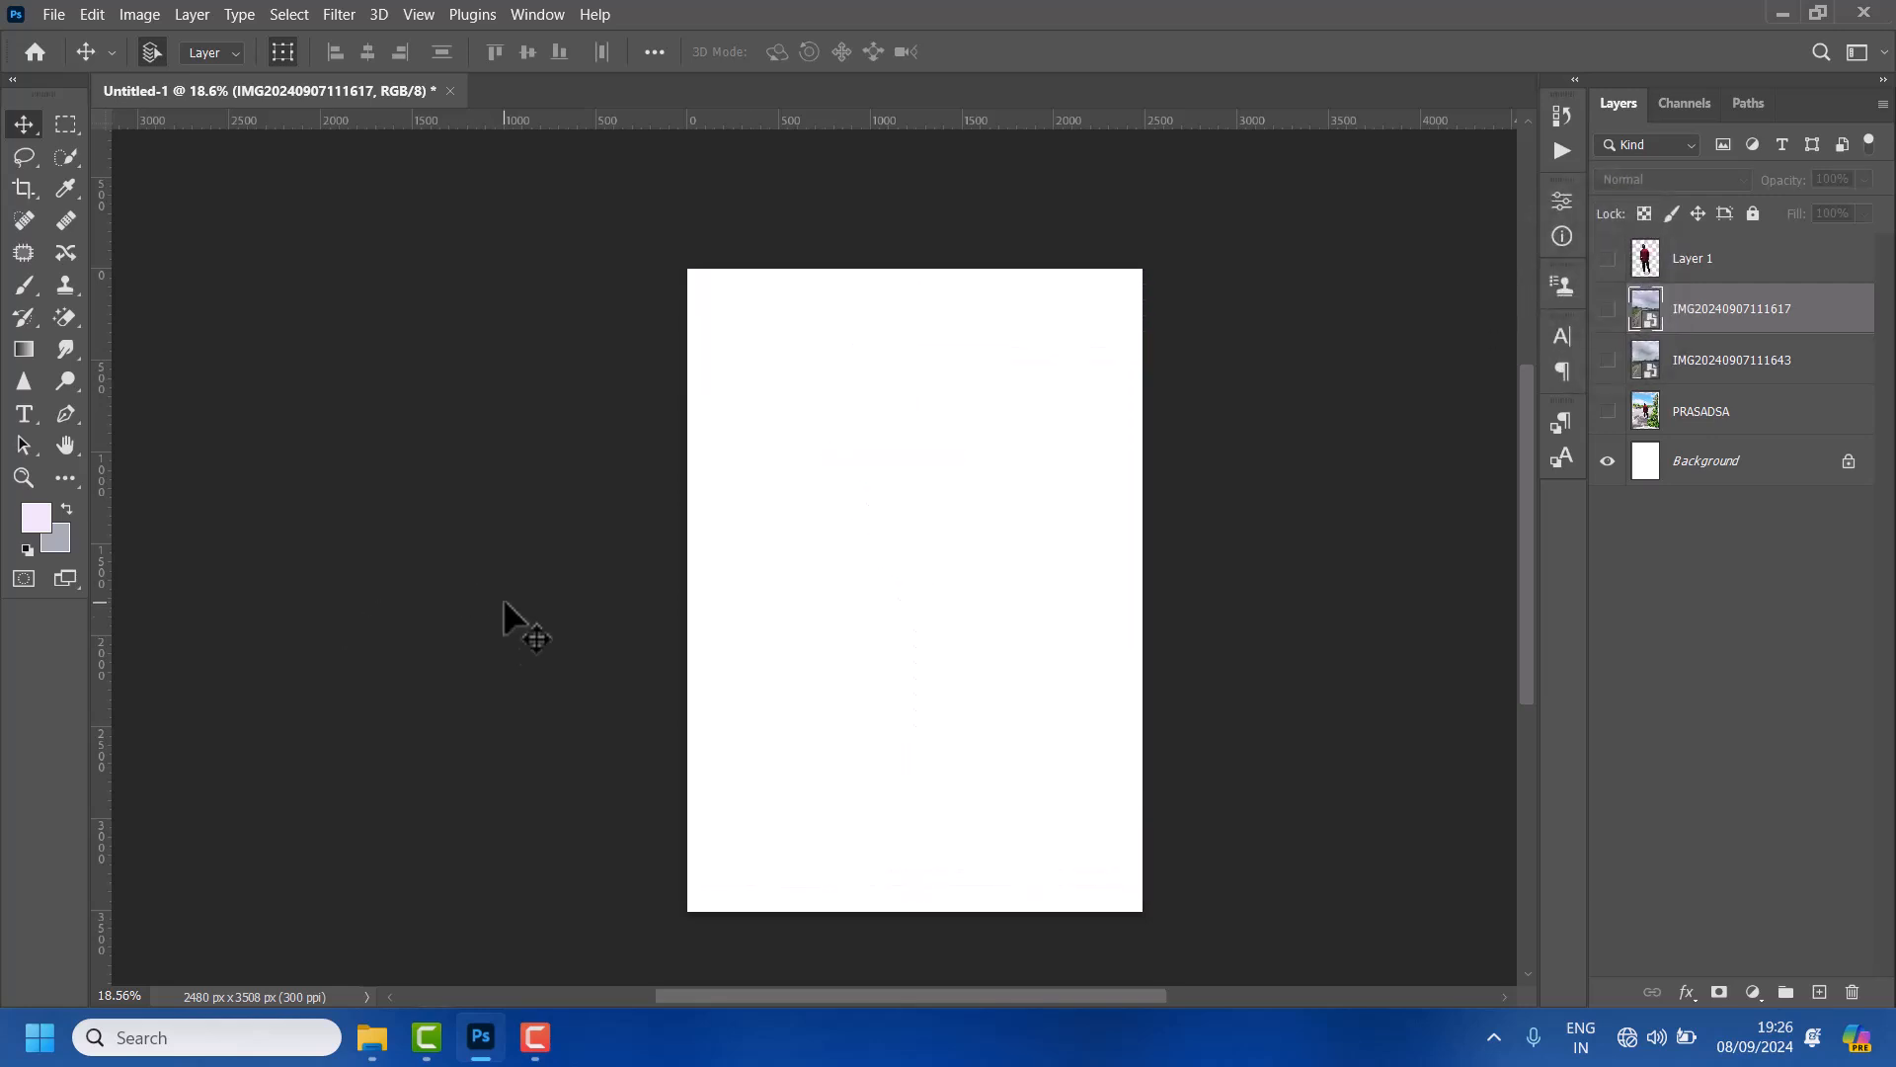